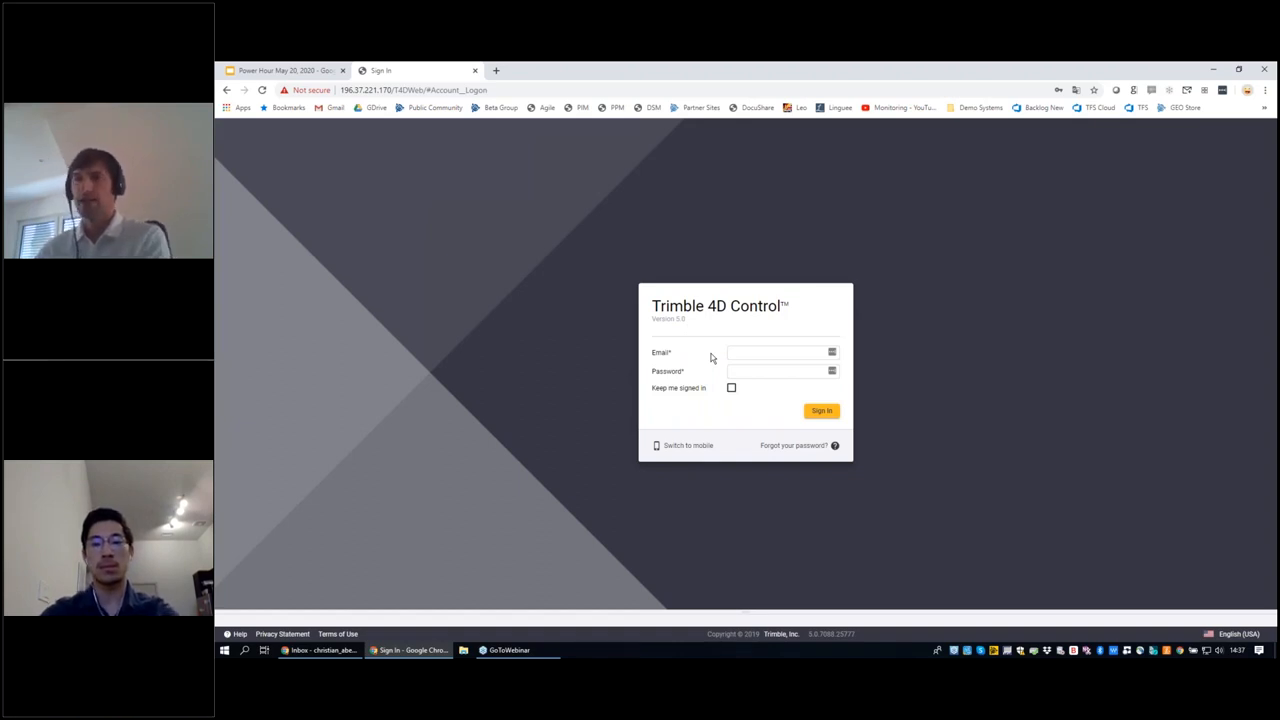
- Switch the browser to full screen and sign in using the saved administrator email and password
click(1265, 90)
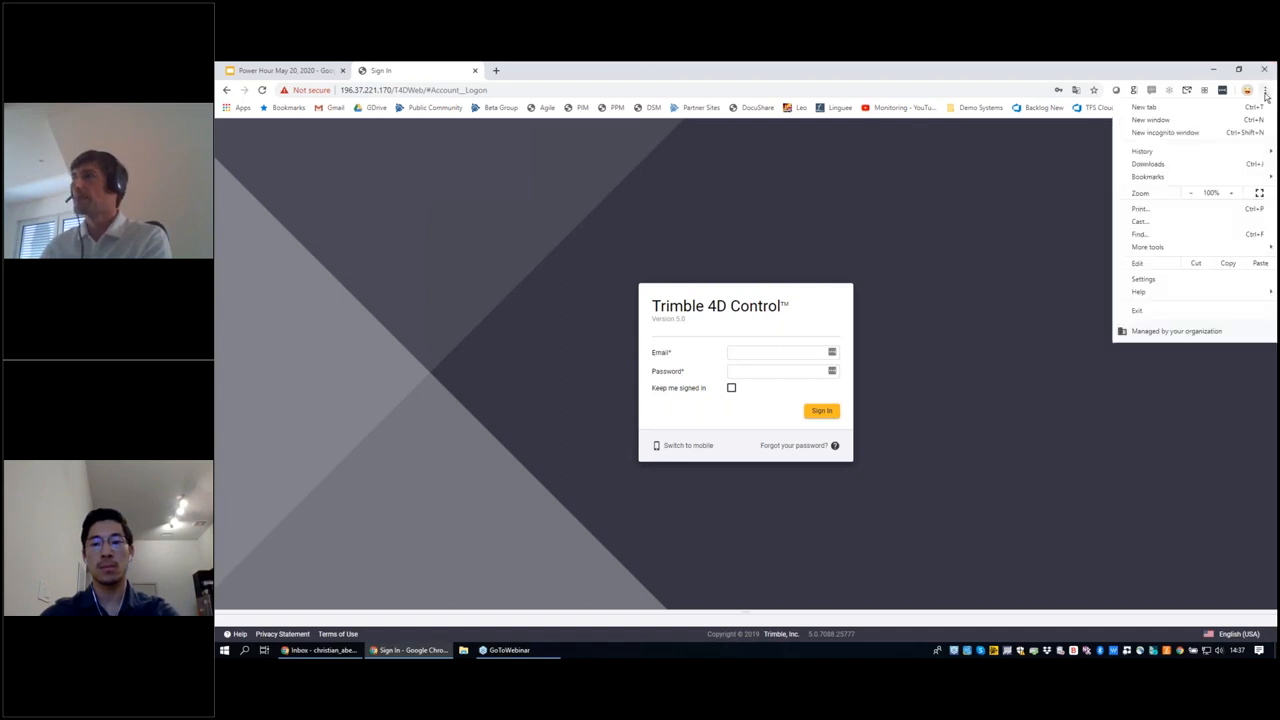
click(1260, 193)
click(776, 334)
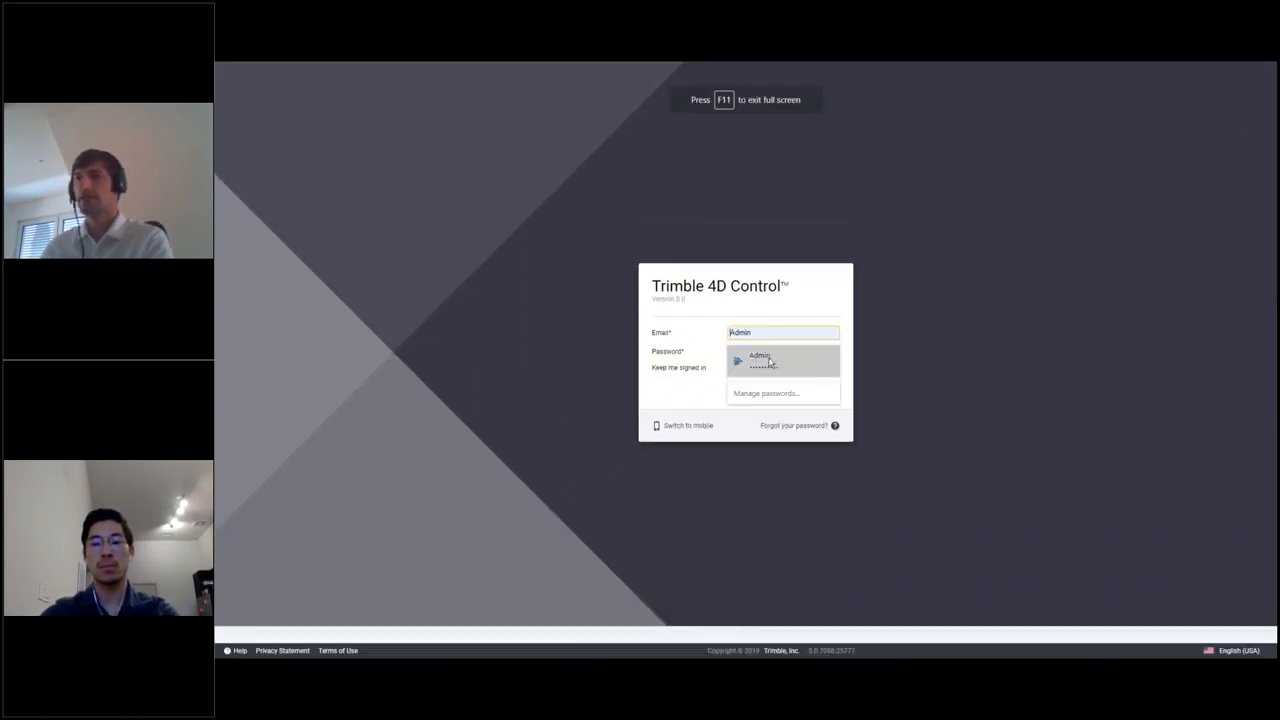
click(768, 360)
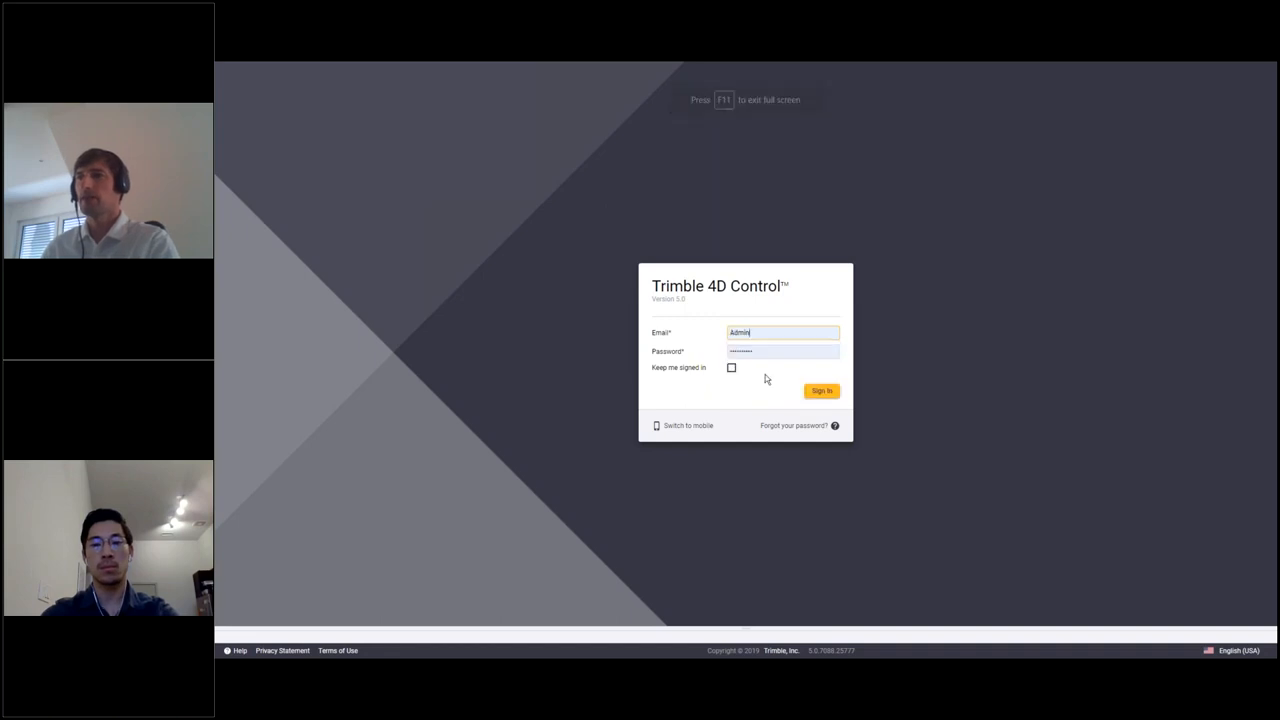
click(816, 394)
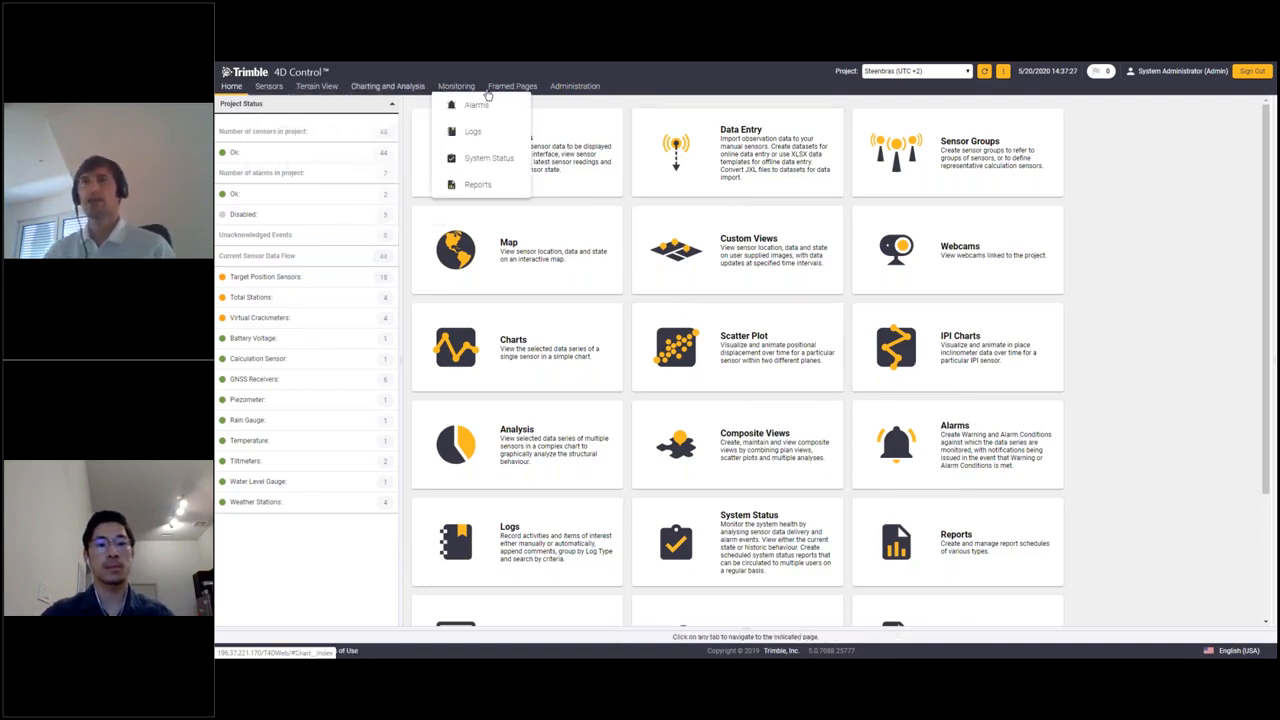
- Open the HUT View custom view and inspect the readings of the DS5 sensor on the dam image
mouse_move(497, 93)
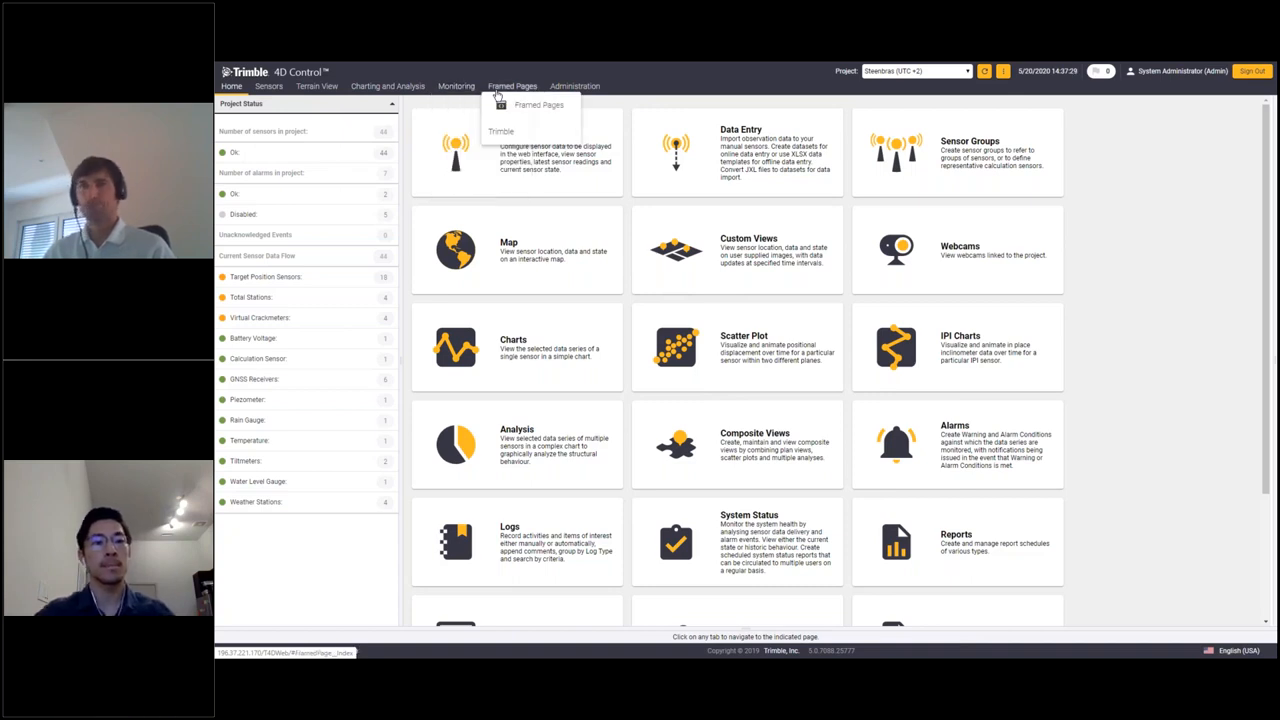
mouse_move(364, 90)
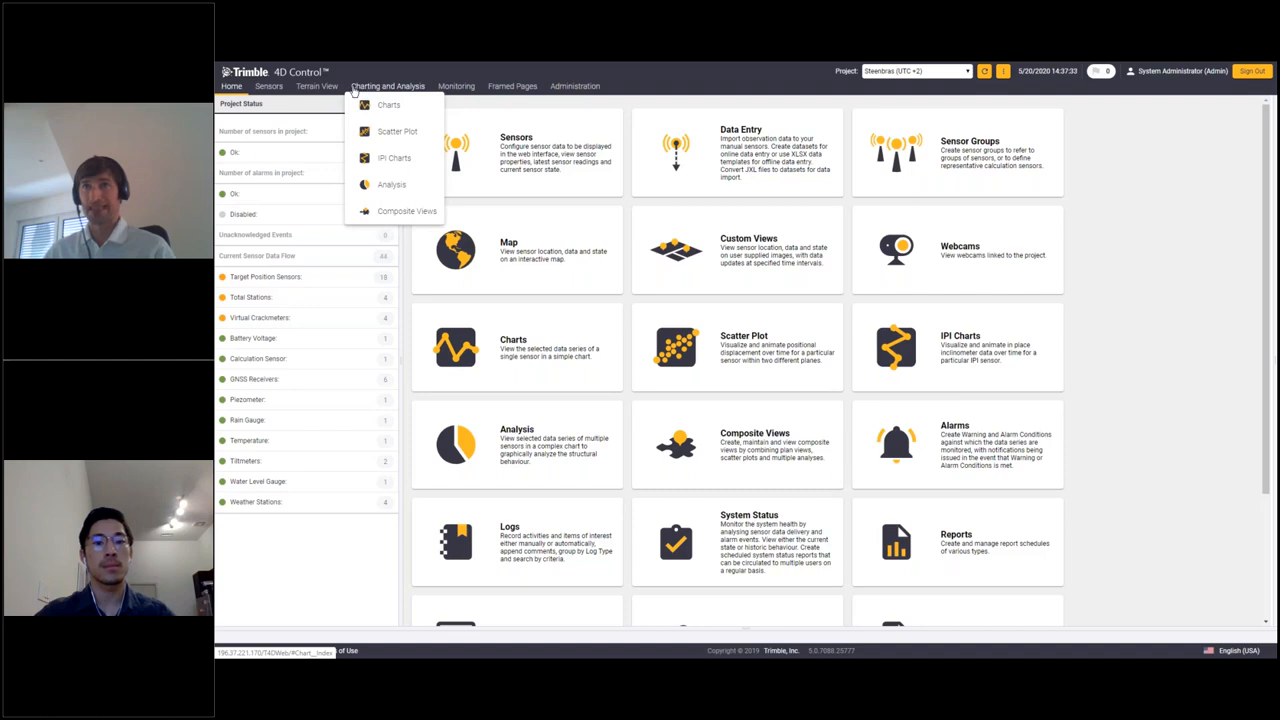
mouse_move(288, 92)
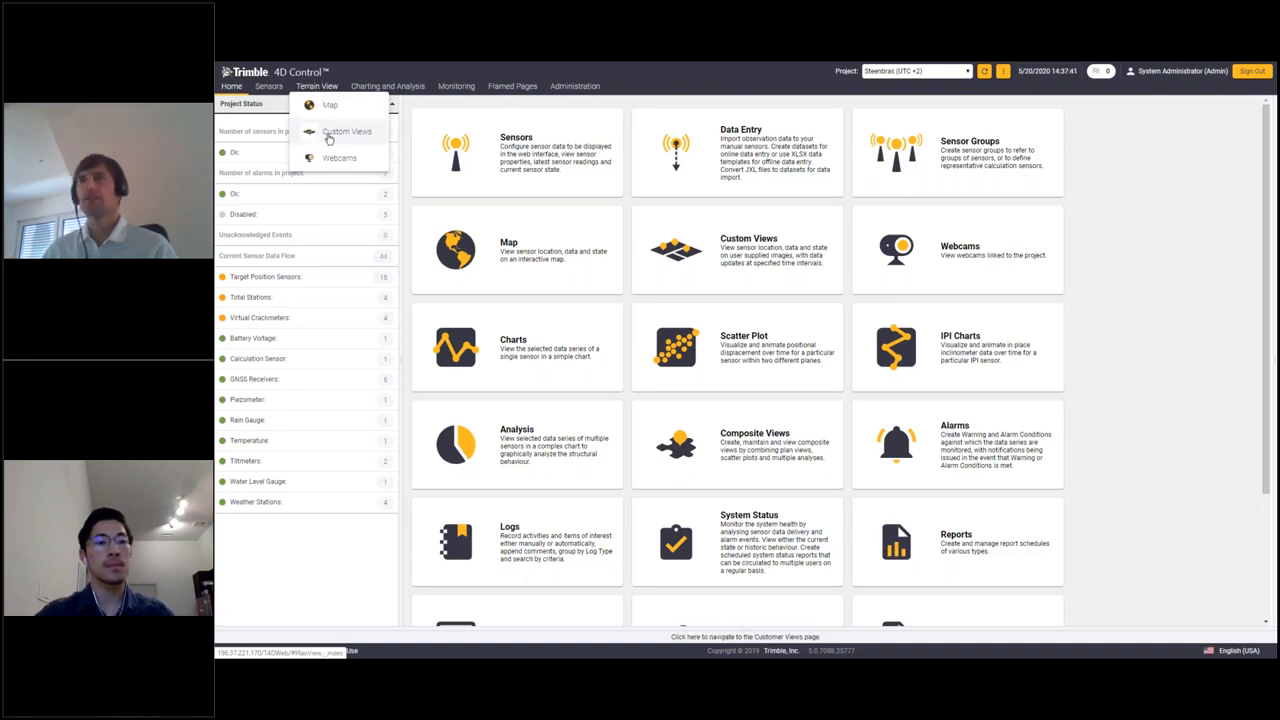
click(328, 134)
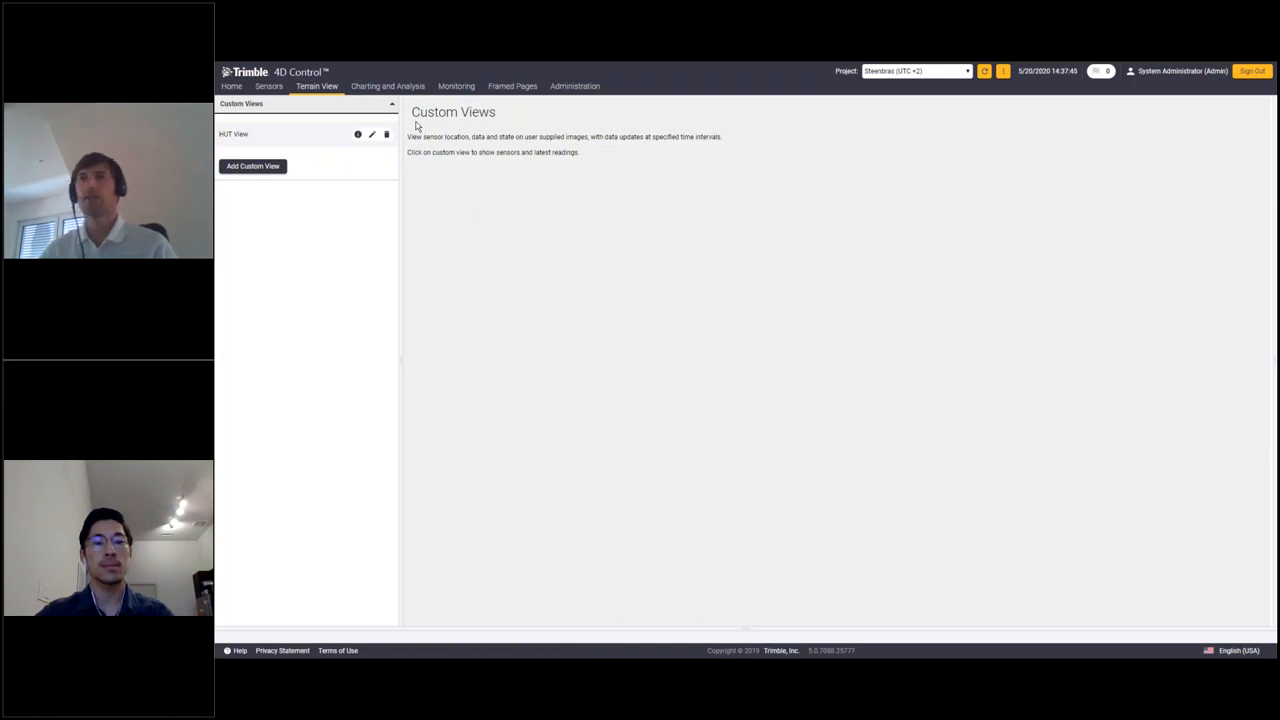
click(231, 134)
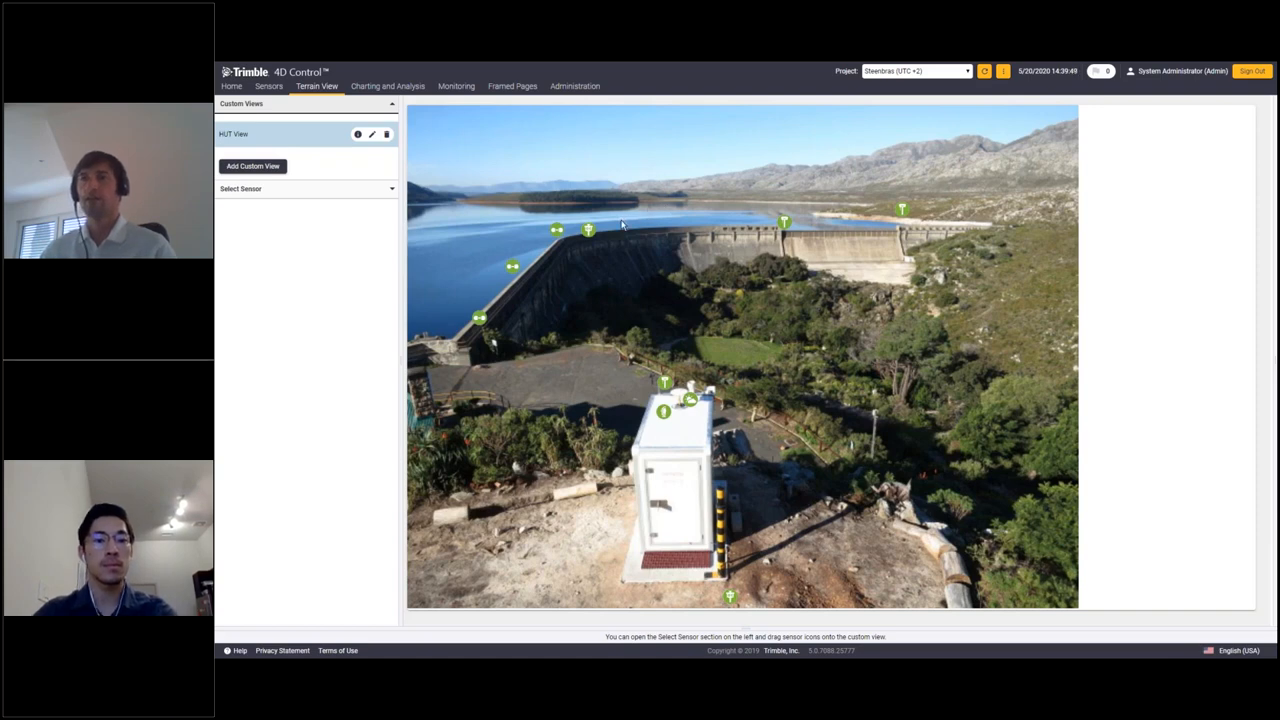
mouse_move(592, 233)
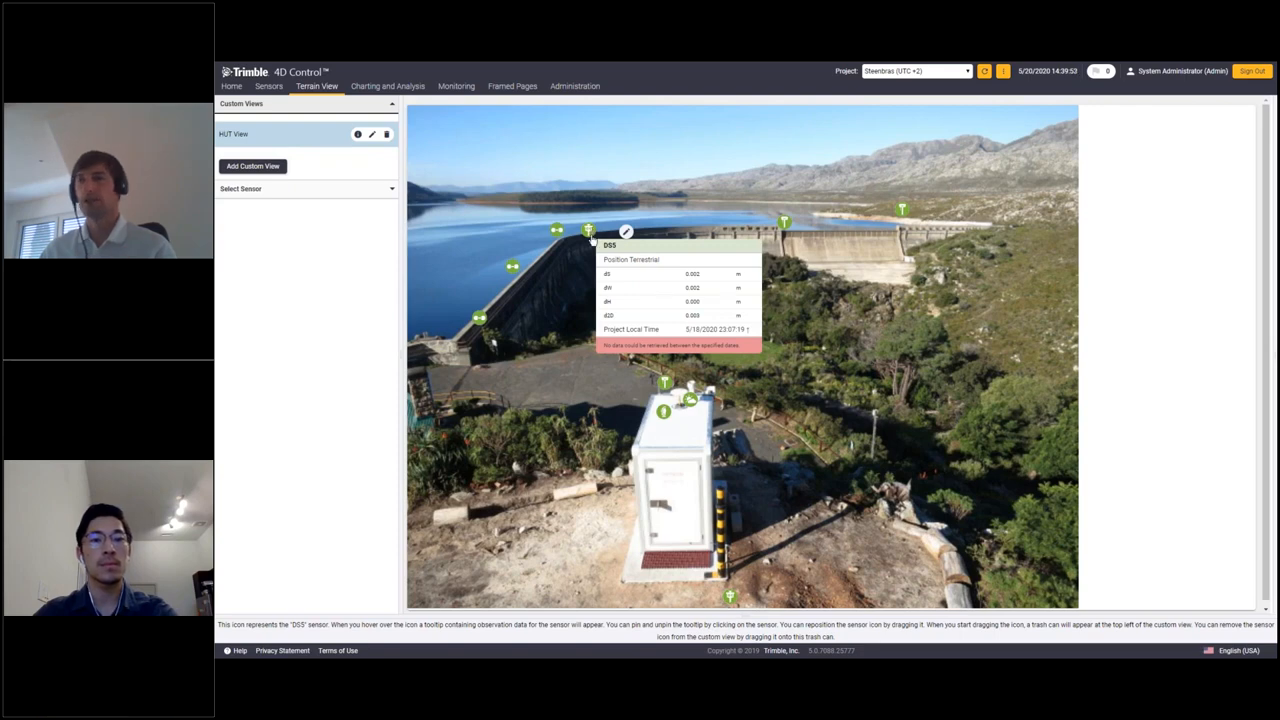
mouse_move(690, 402)
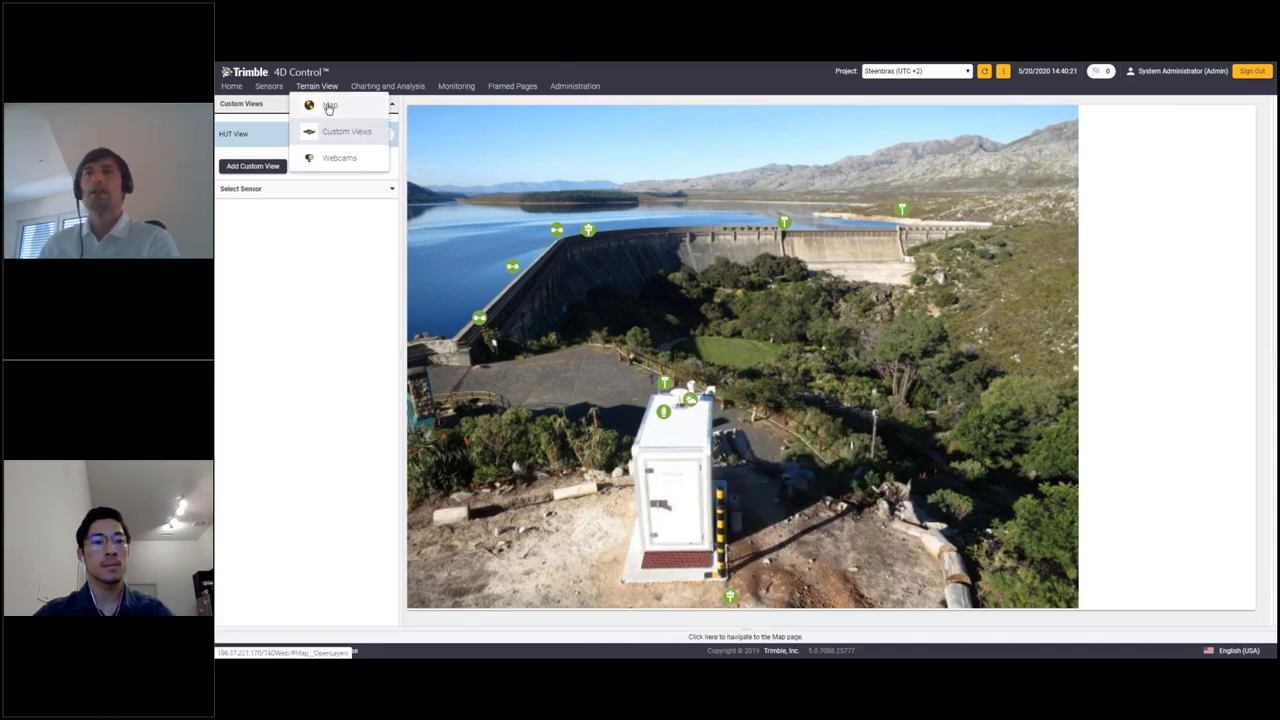
- Open the project's terrain map and frame the sensors along the dam wall
click(329, 106)
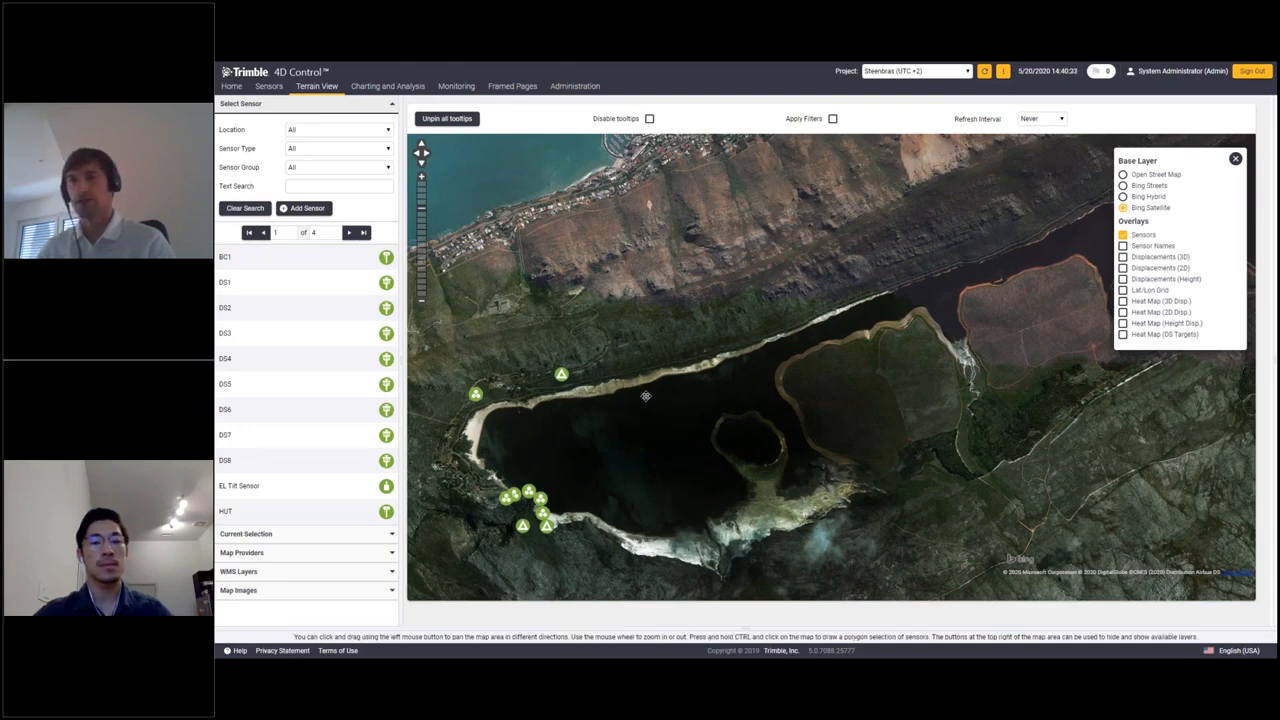
drag(645, 396, 752, 390)
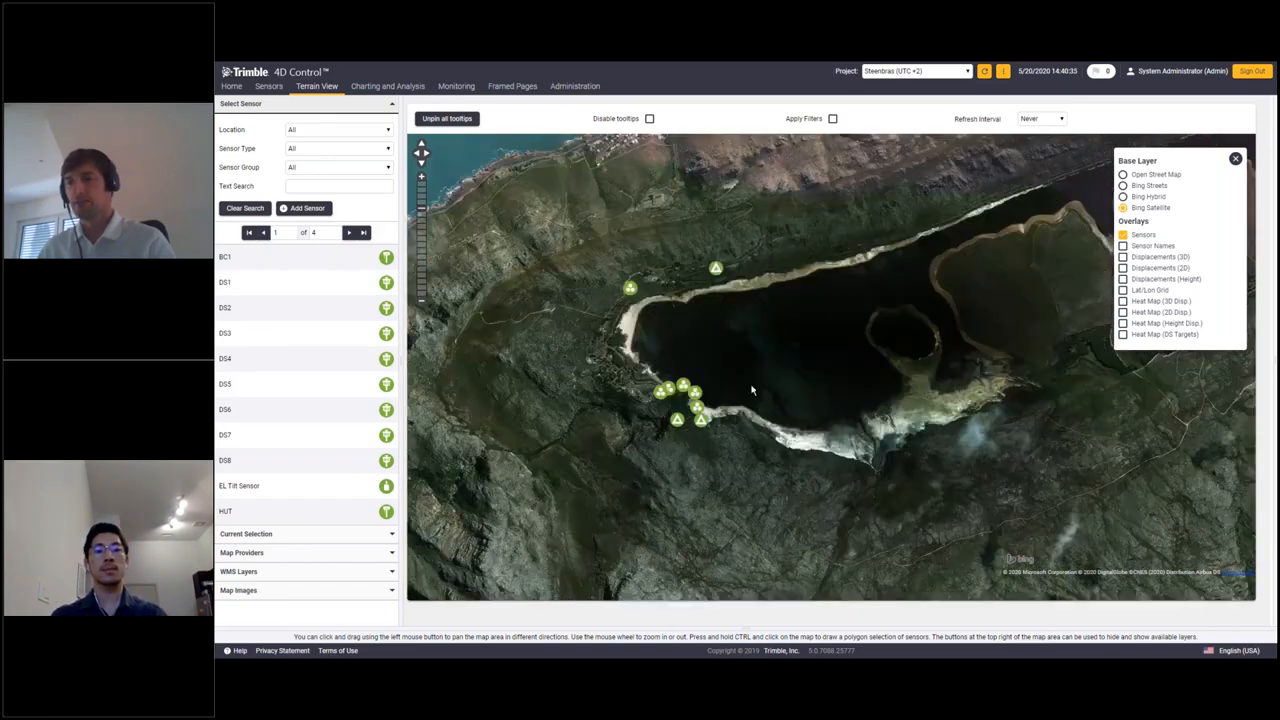
scroll(752, 390, up, 1)
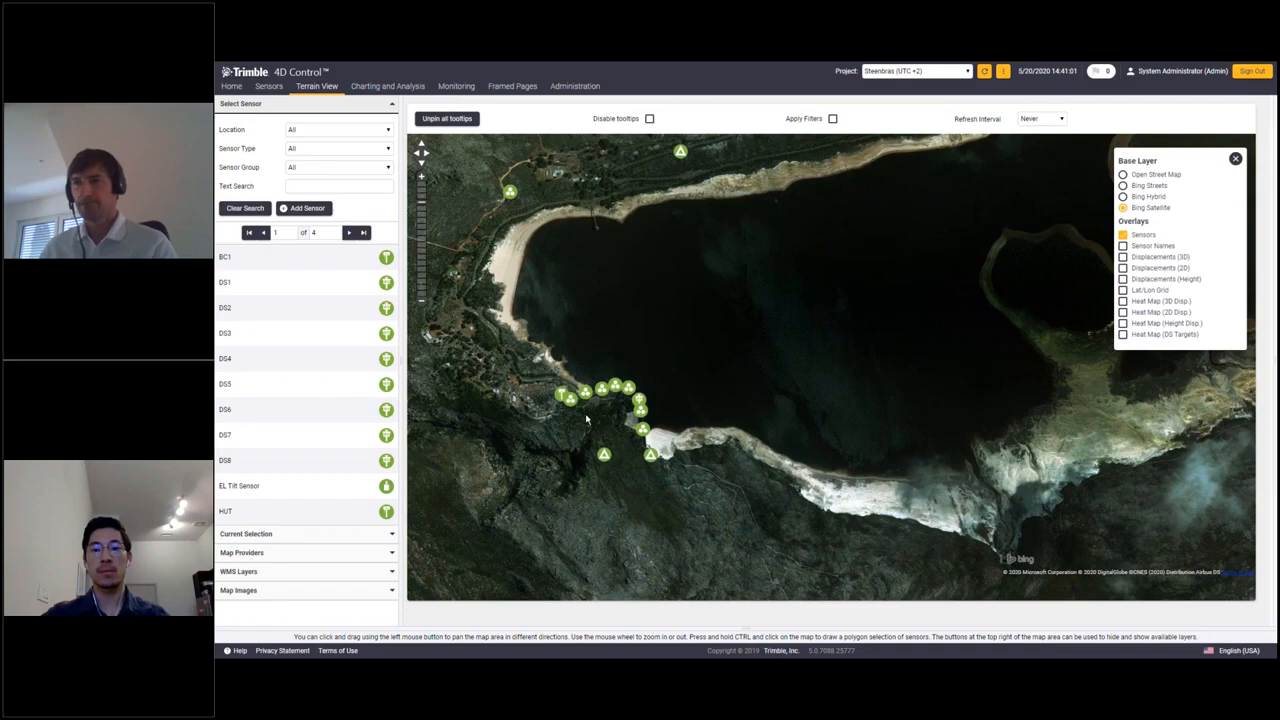
scroll(585, 413, up, 2)
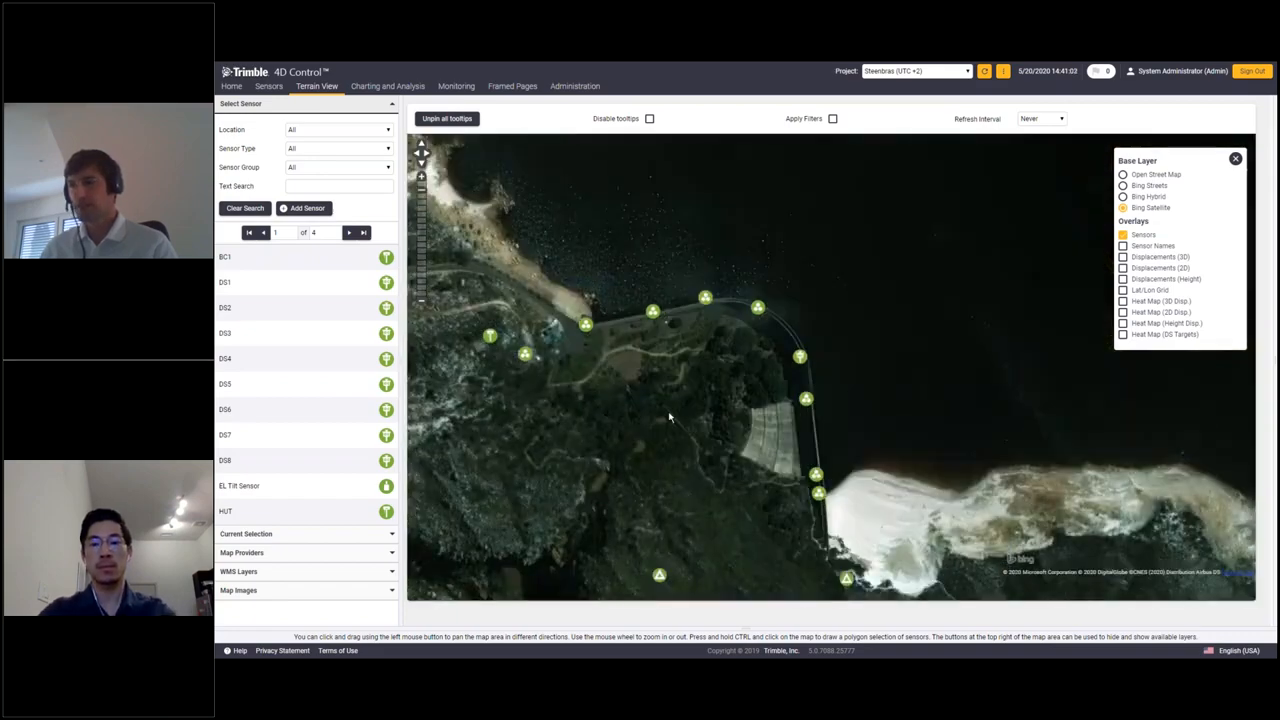
scroll(668, 413, up, 1)
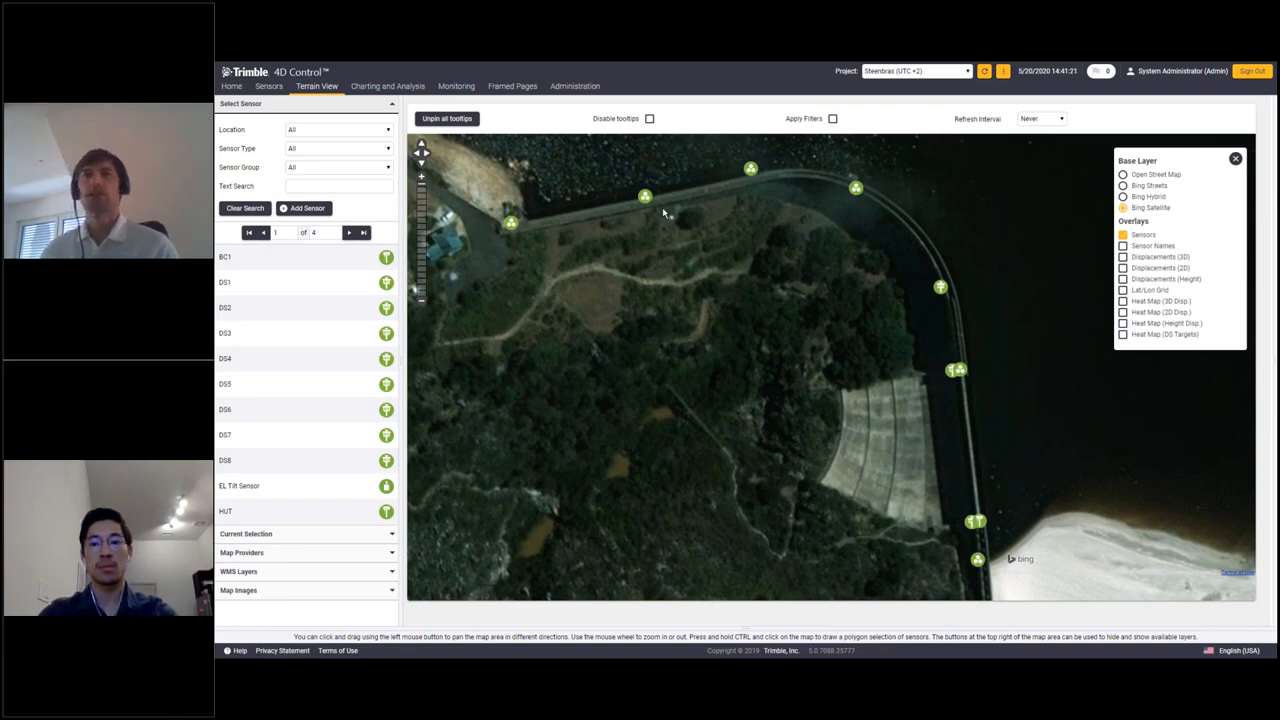
- Filter the sensors by type Target Position and search text "ds", and apply the filters to the map
click(384, 150)
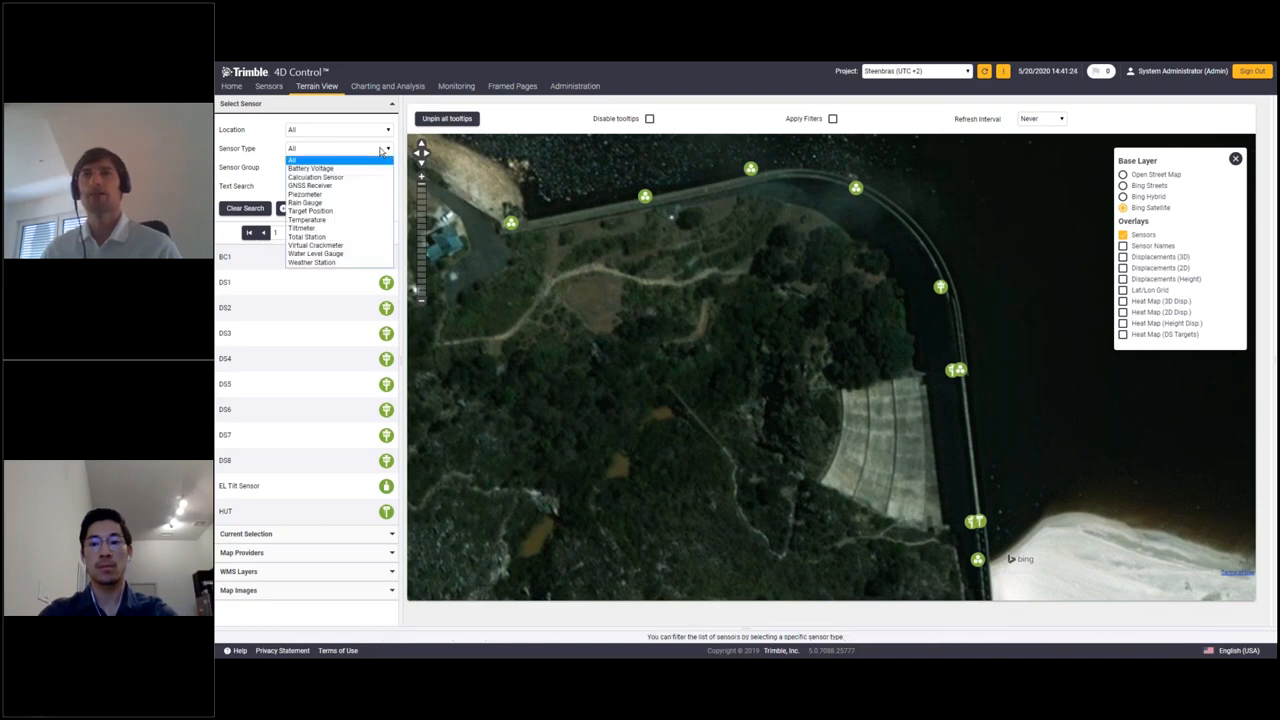
click(352, 211)
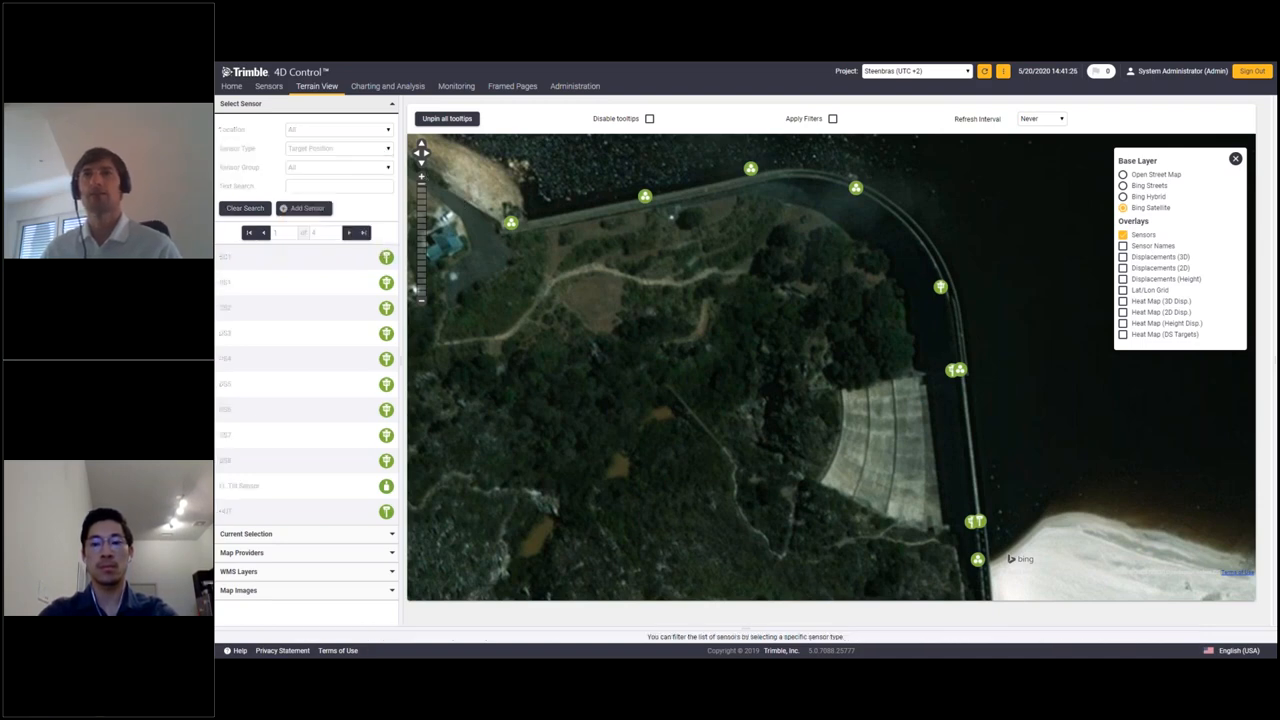
click(322, 186)
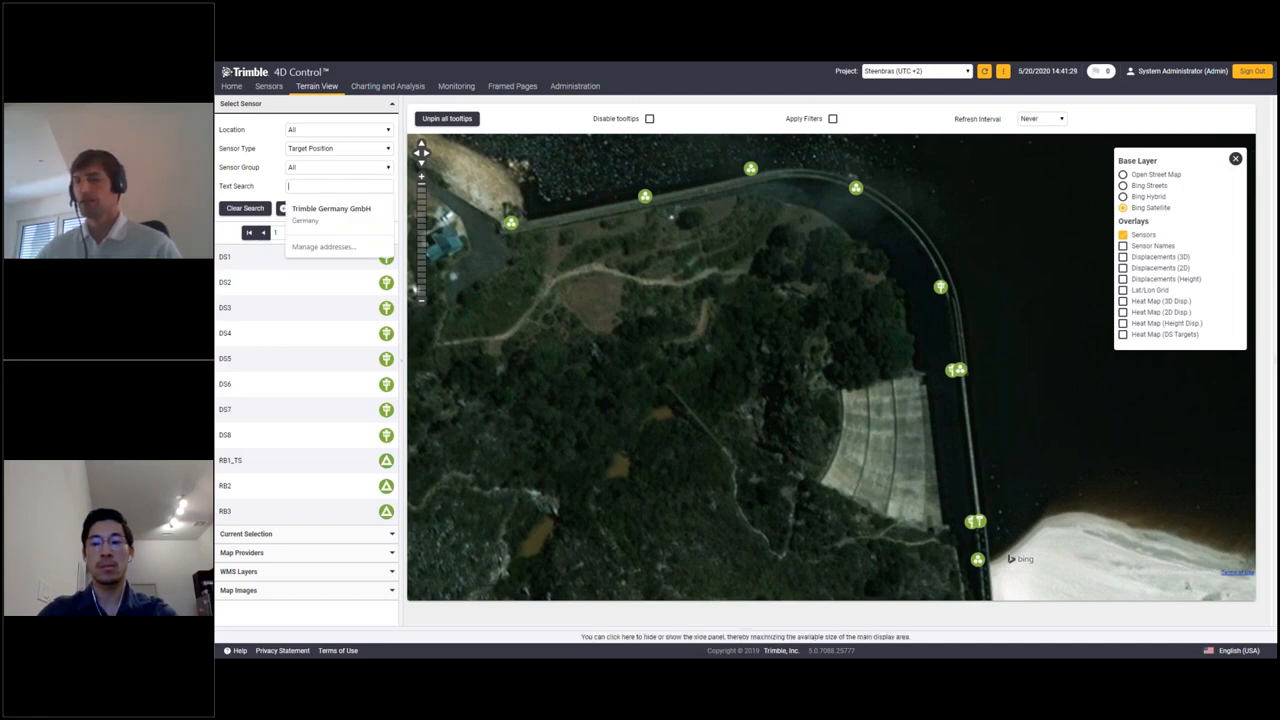
text(ds)
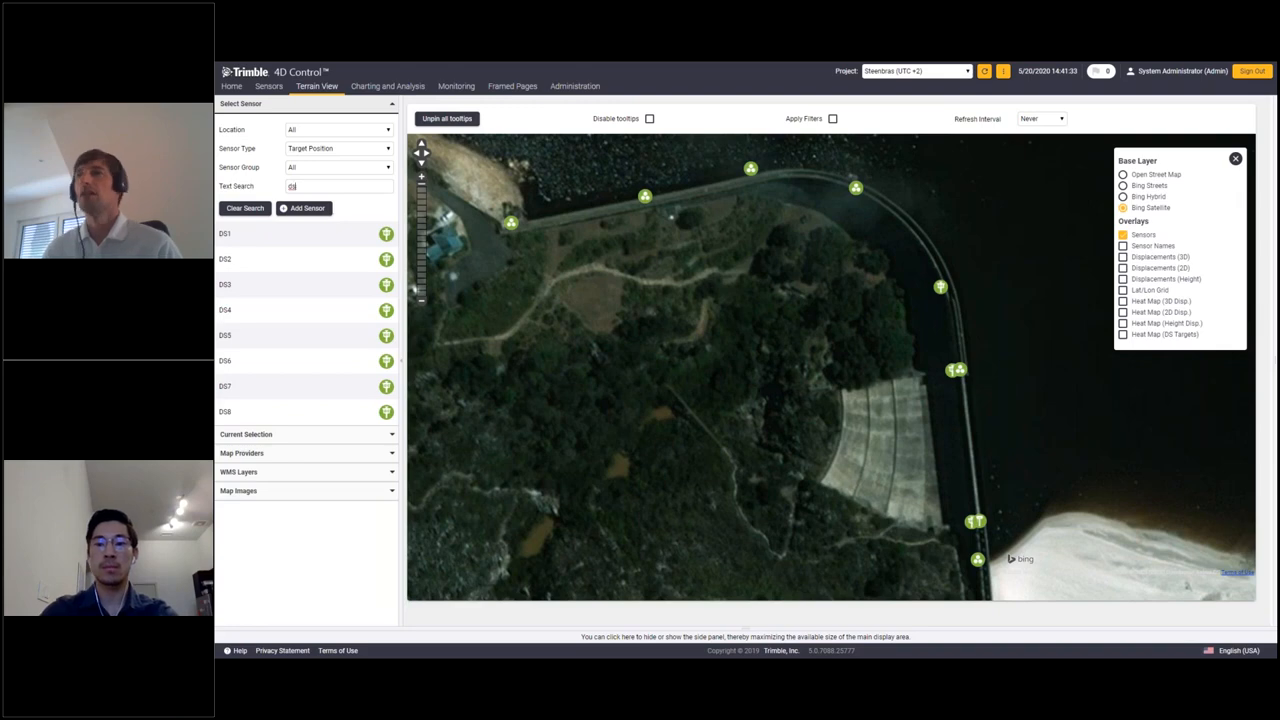
click(832, 119)
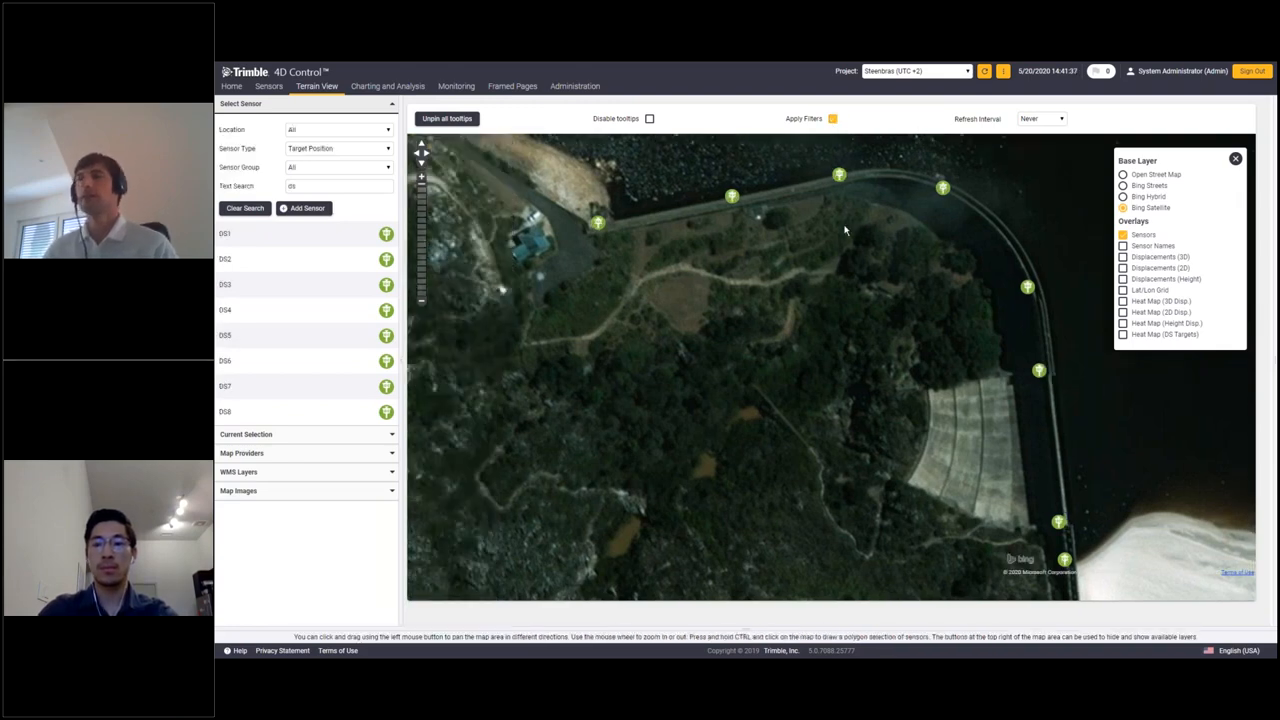
drag(828, 253, 792, 251)
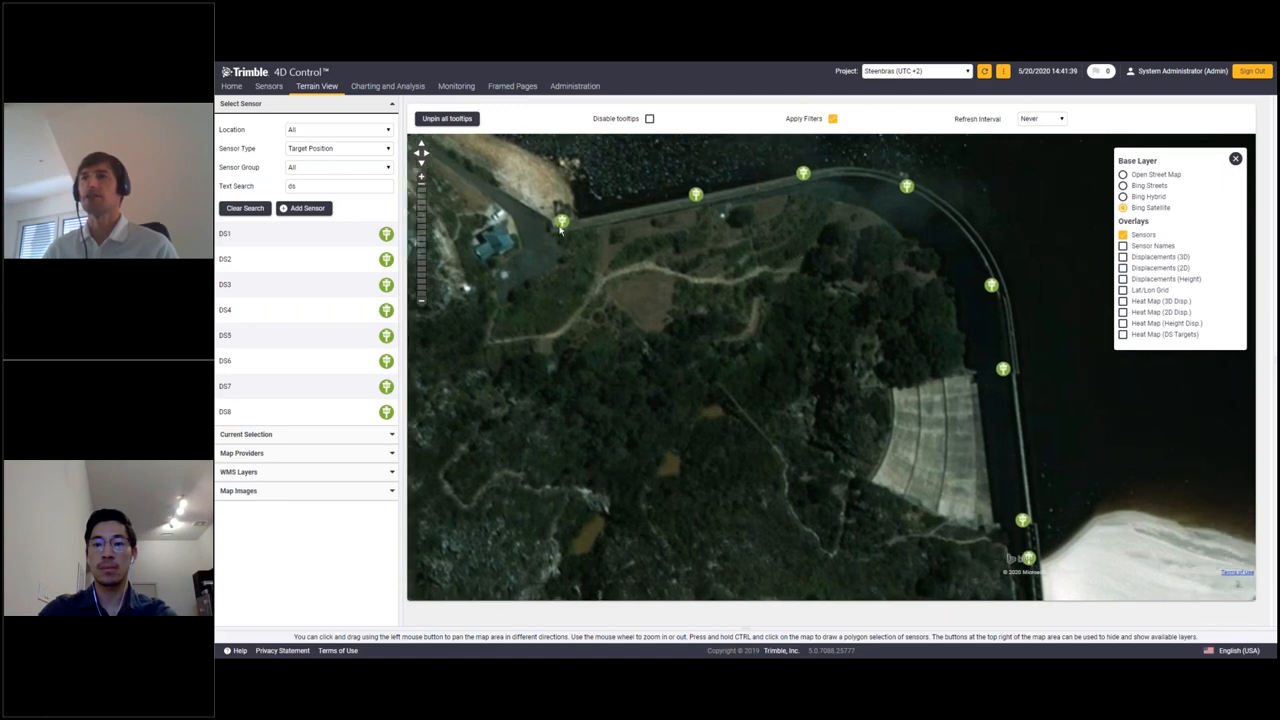
- Overlay the 2D displacements on the map and hide the sensor markers to examine the movement arrows
mouse_move(561, 229)
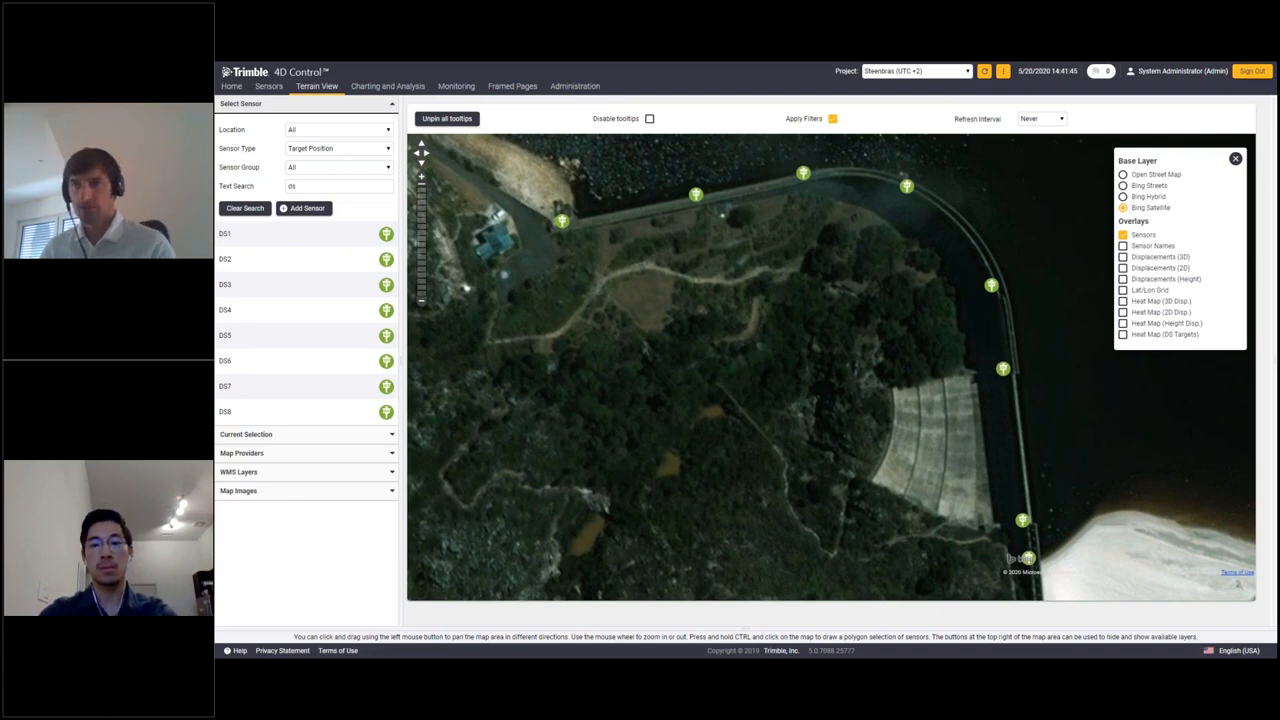
mouse_move(812, 184)
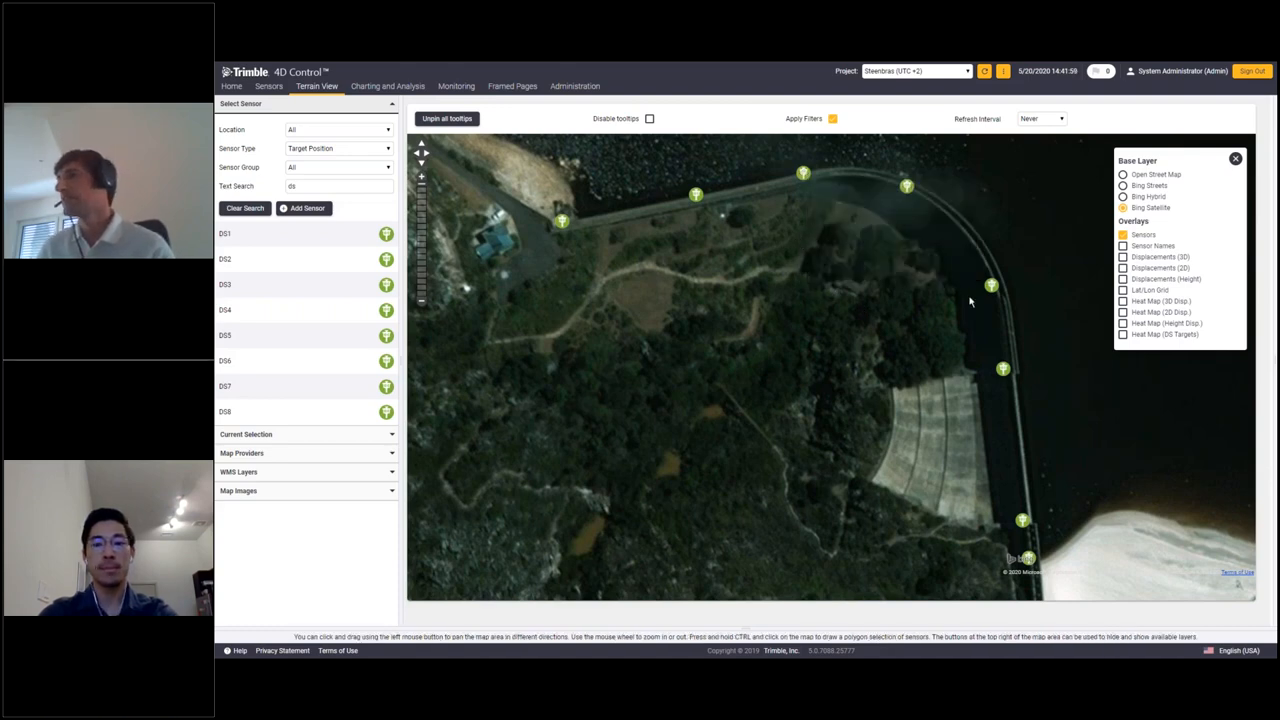
click(1123, 268)
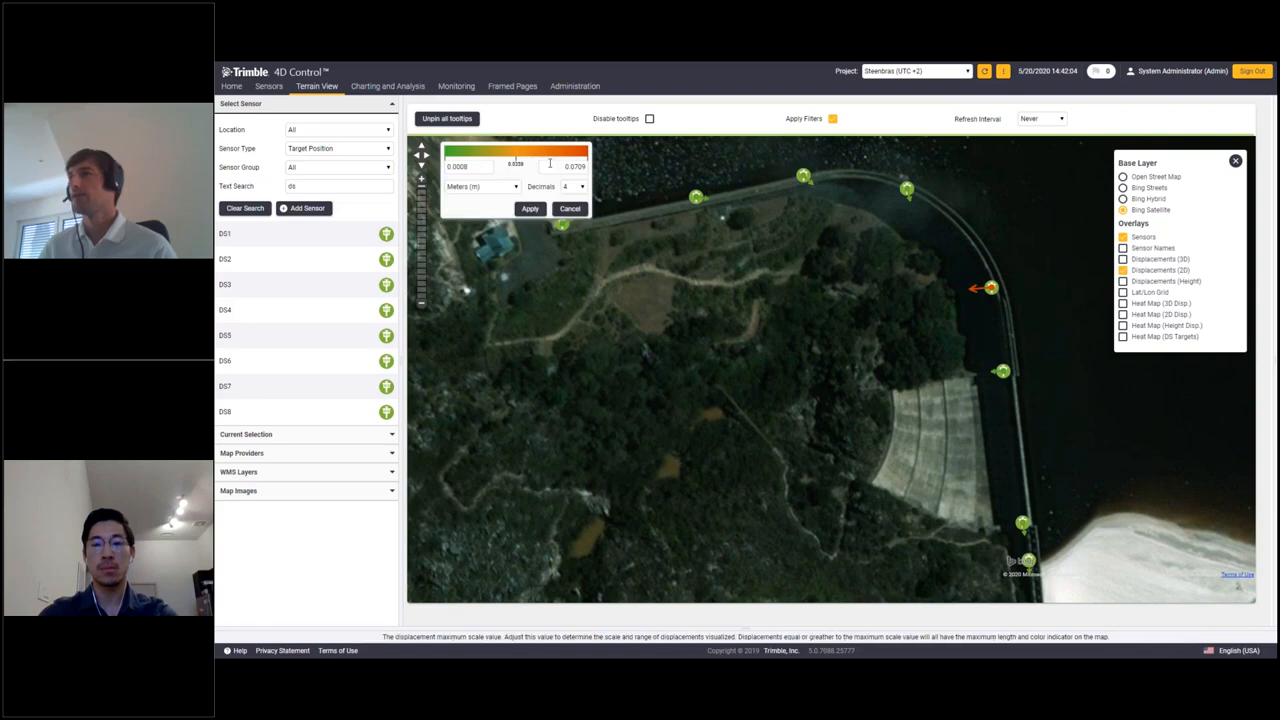
click(1122, 237)
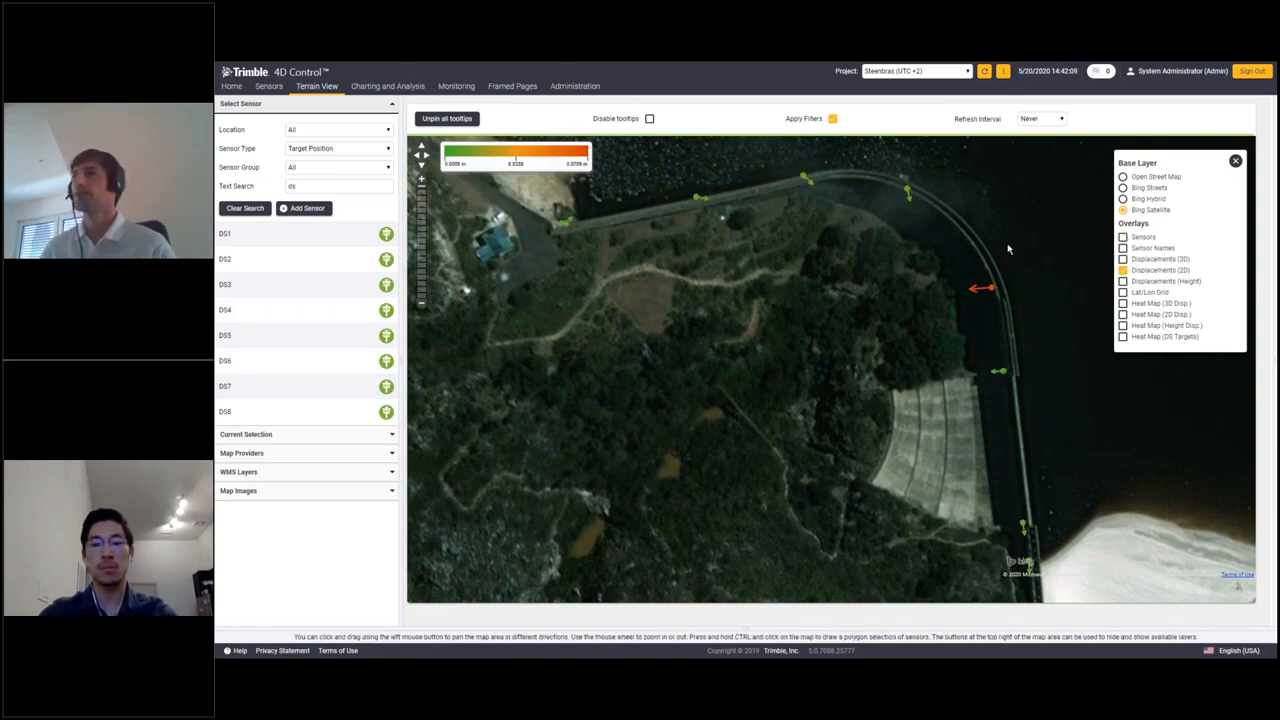
click(908, 190)
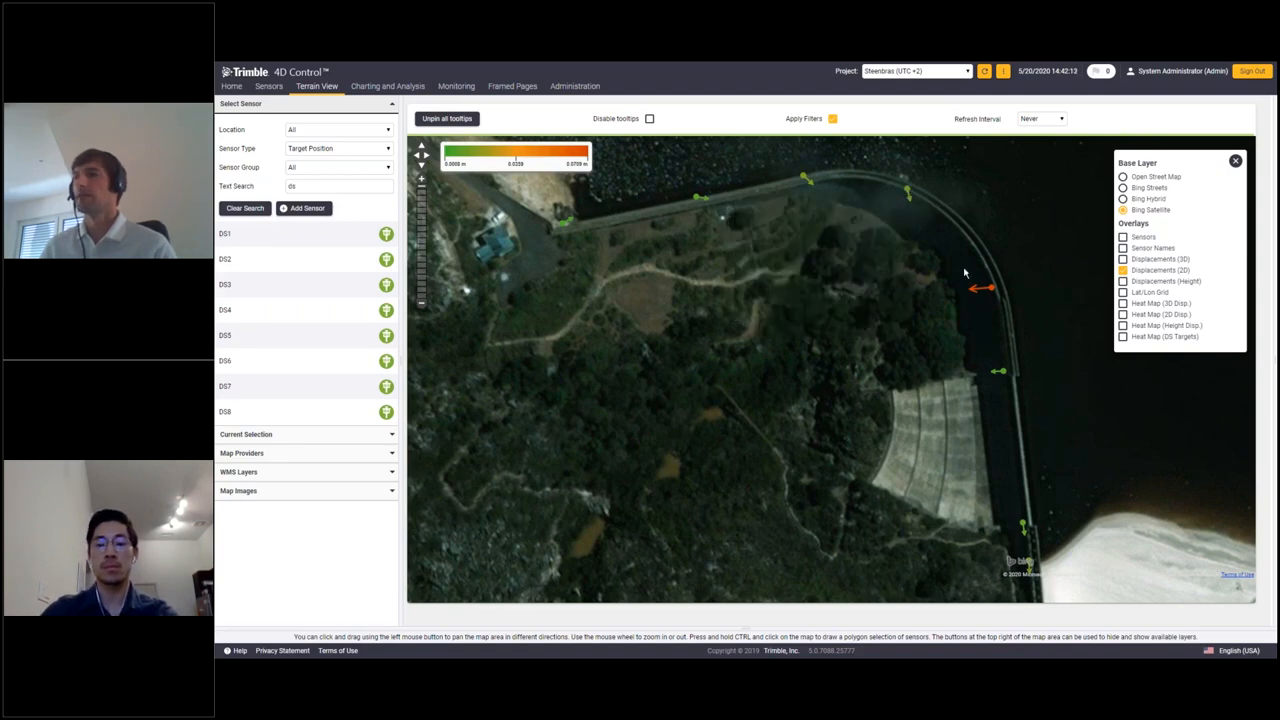
mouse_move(976, 290)
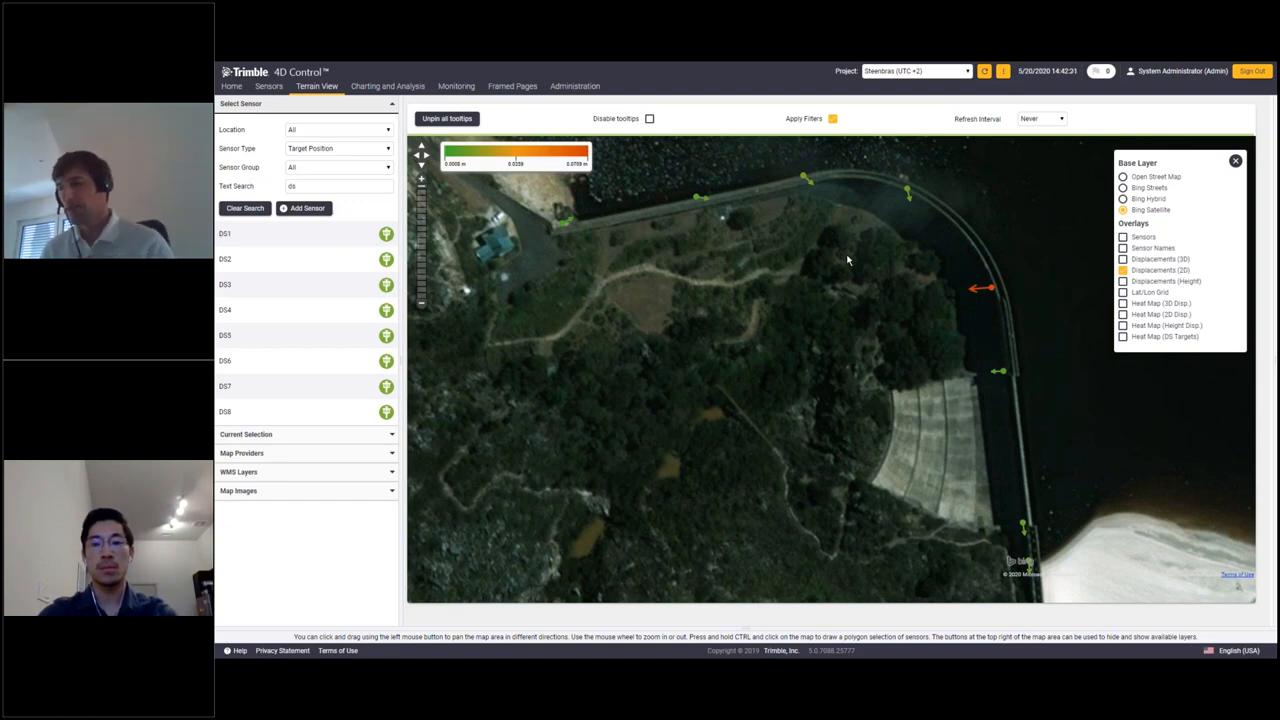
- Check the displacement scale settings and try the Heat Map (DS Targets) overlay on the map
click(494, 148)
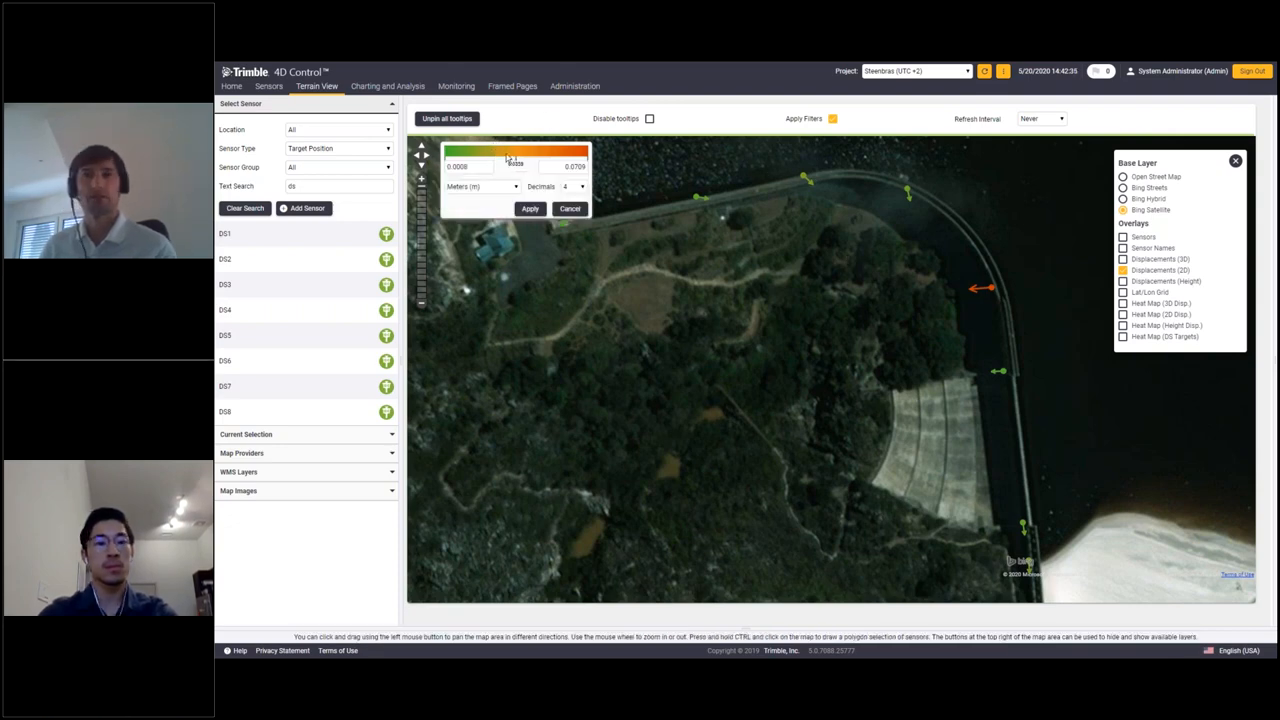
click(570, 209)
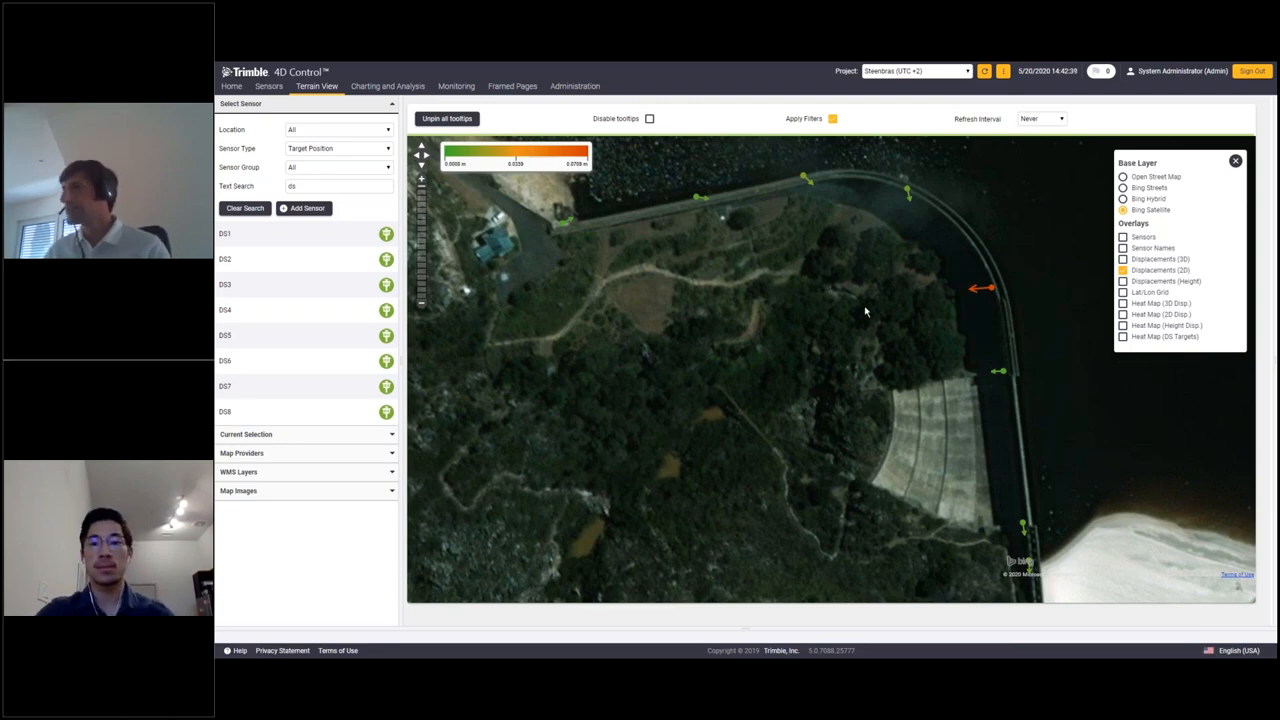
click(1123, 338)
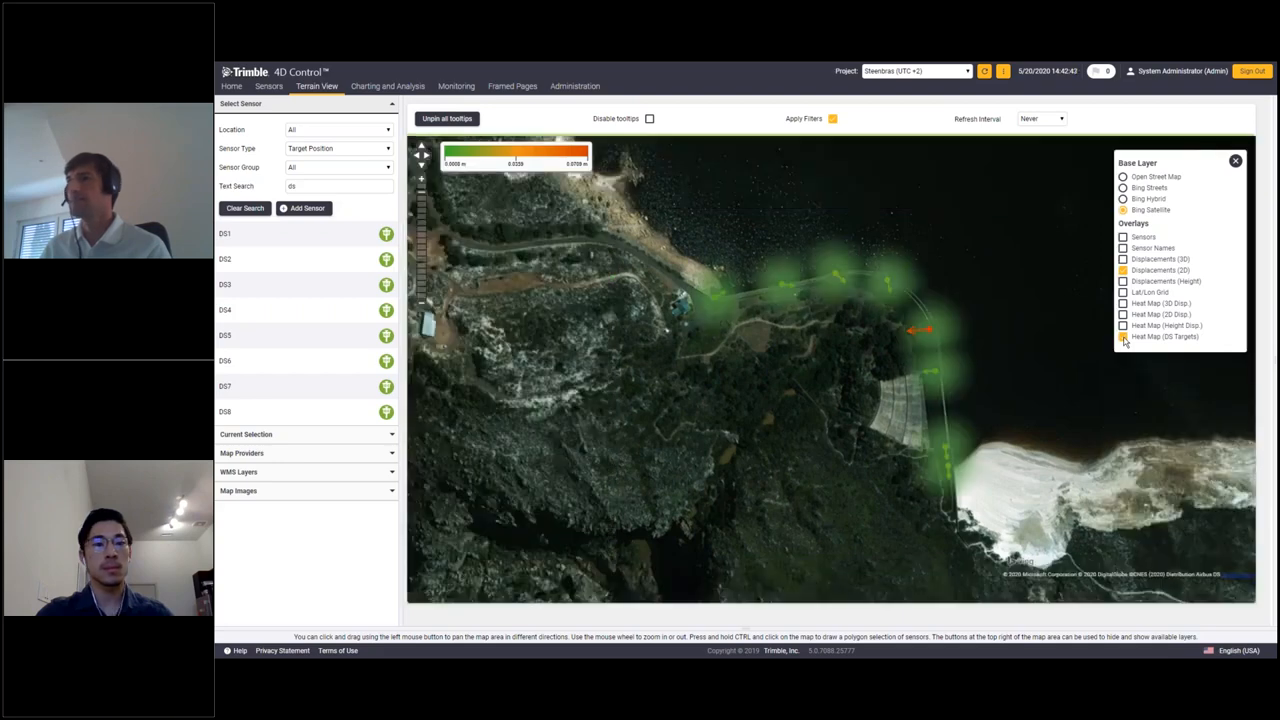
click(1123, 337)
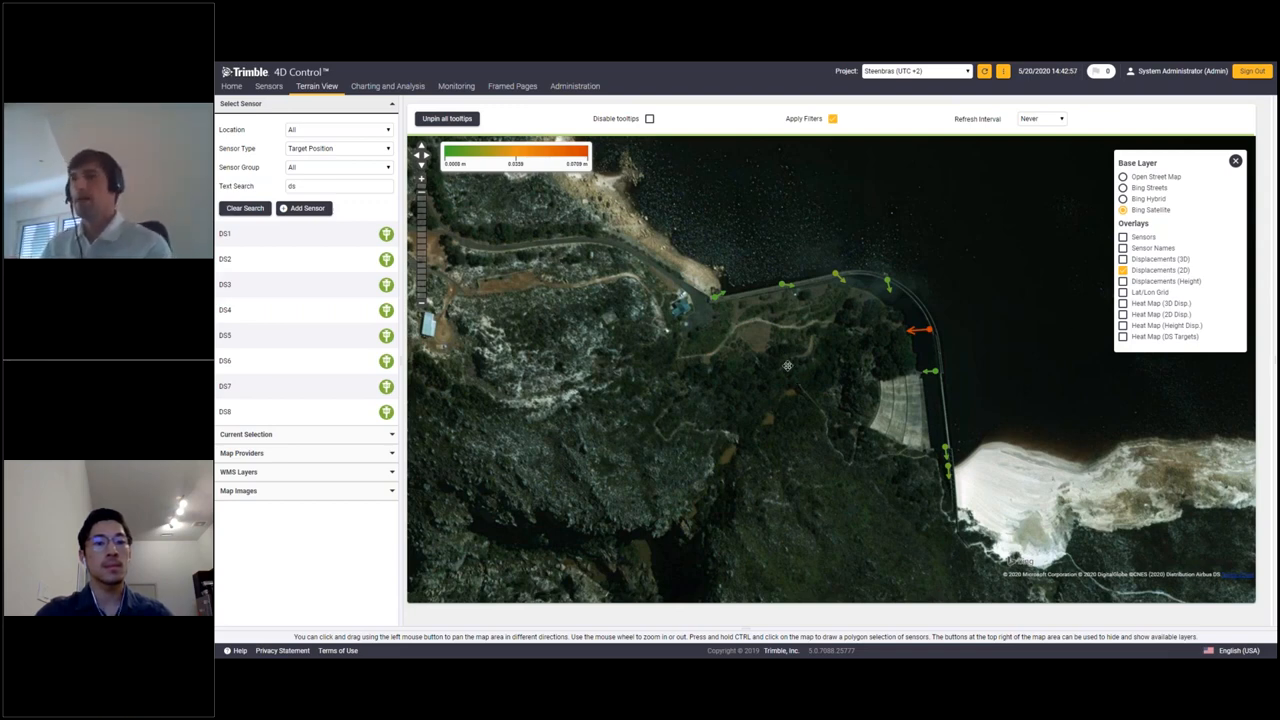
- Select sensors DS3, DS4 and DS5 by outlining them with a polygon around the dam's curved crest on the map
drag(788, 366, 768, 344)
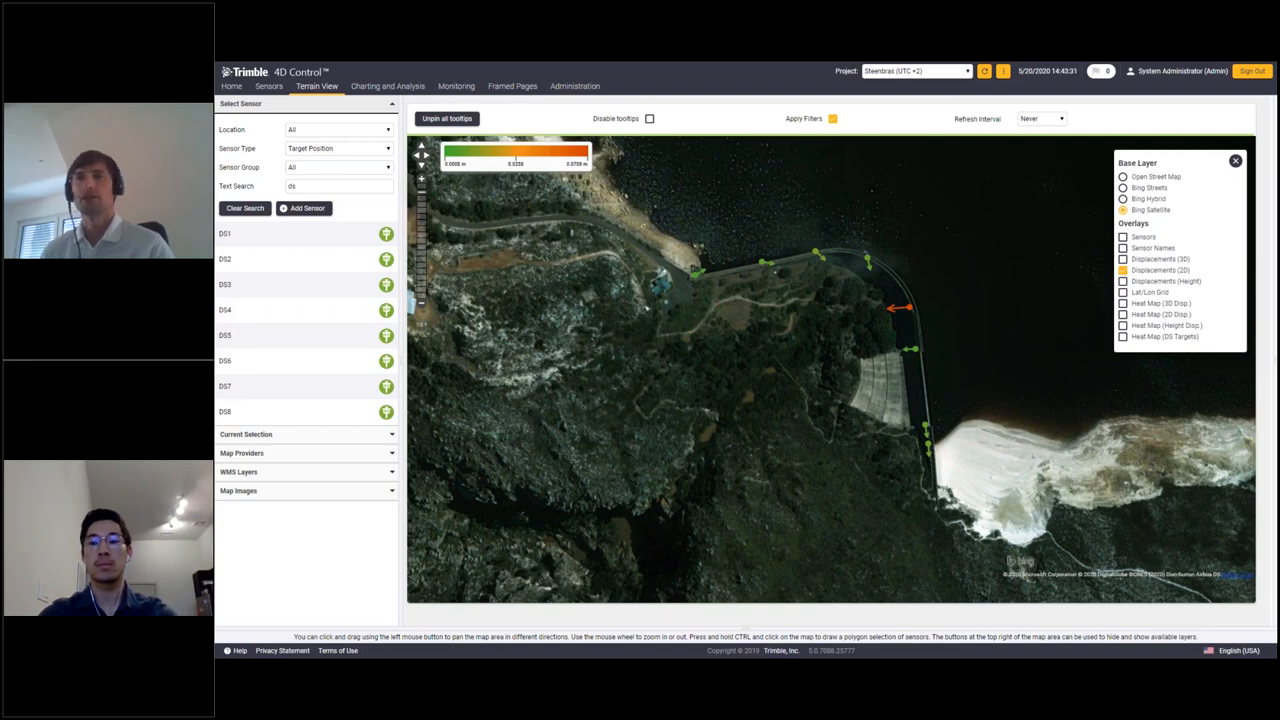
ctrl+click(805, 270)
ctrl+click(855, 318)
ctrl+click(926, 324)
ctrl+click(941, 294)
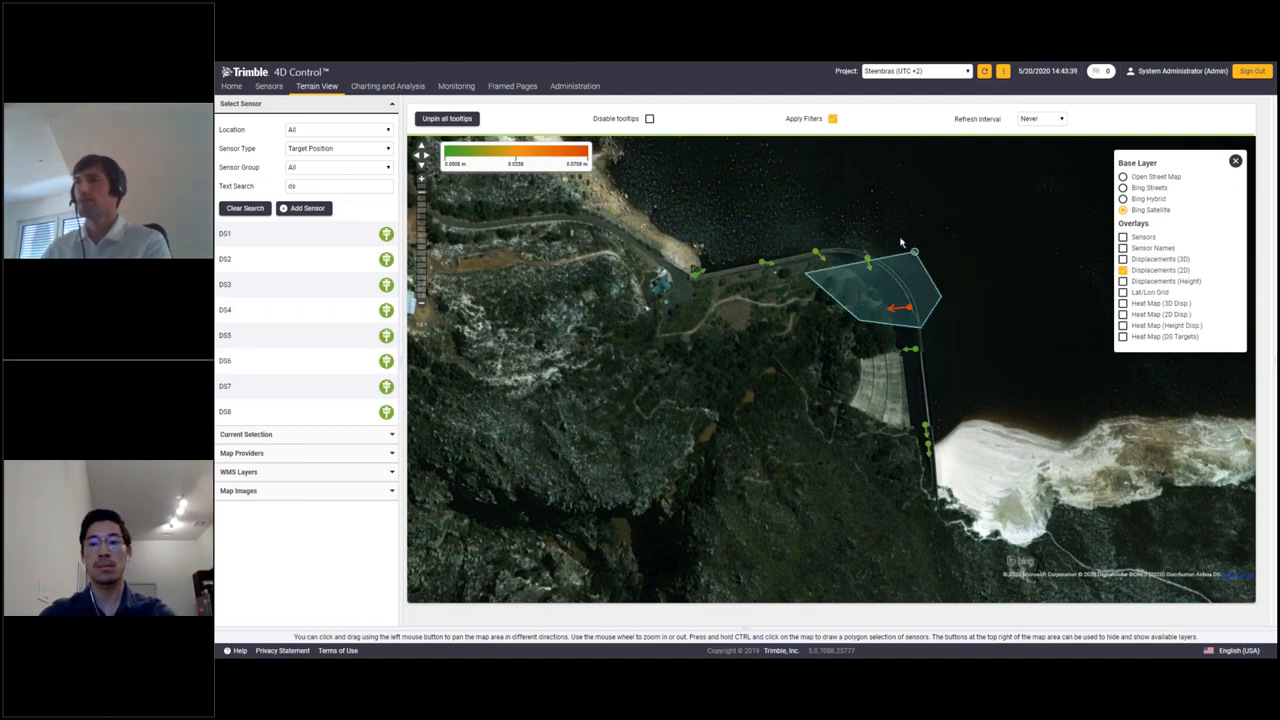
ctrl+click(902, 238)
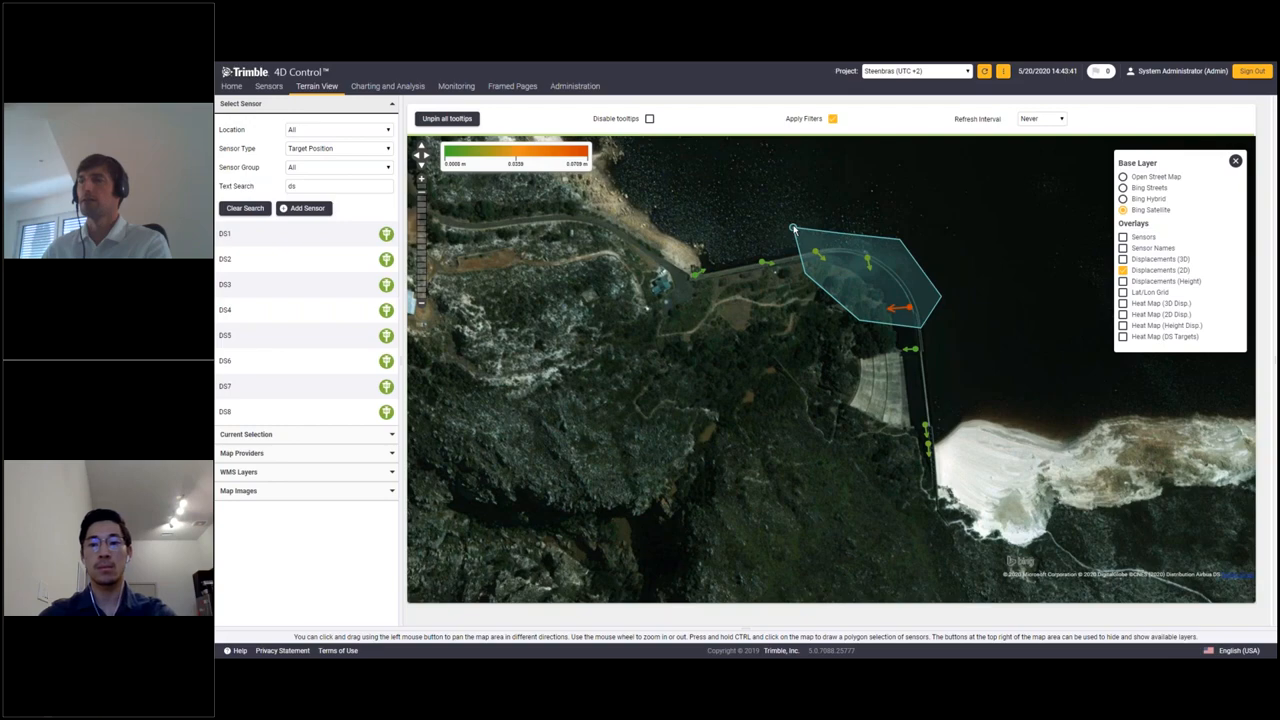
ctrl+click(793, 229)
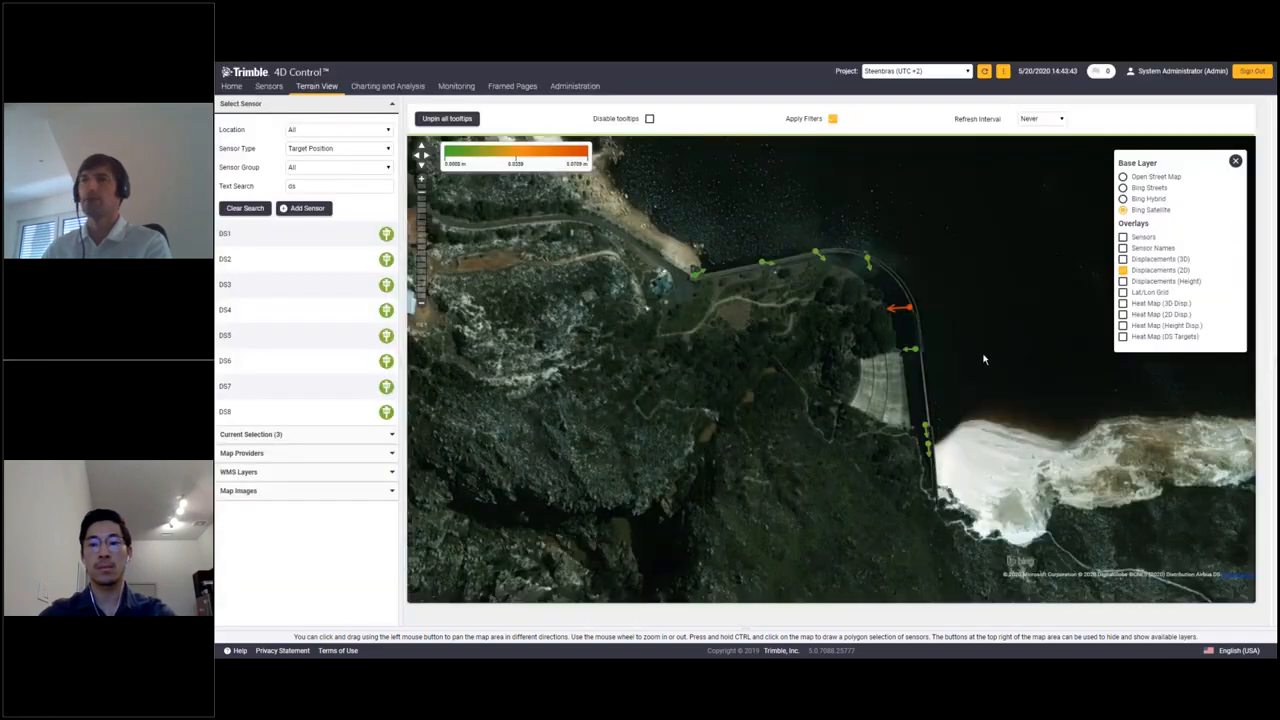
- Create an analysis from the current sensor selection and enter Webinar as its name
click(322, 435)
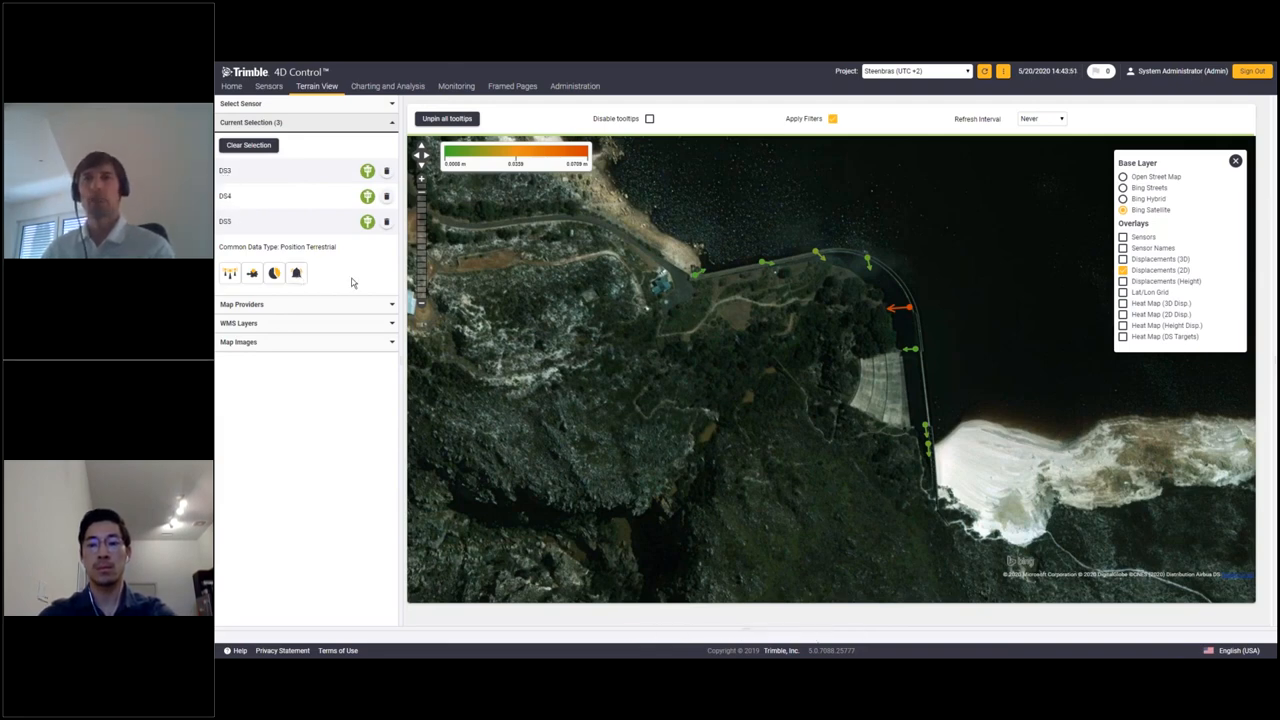
click(273, 276)
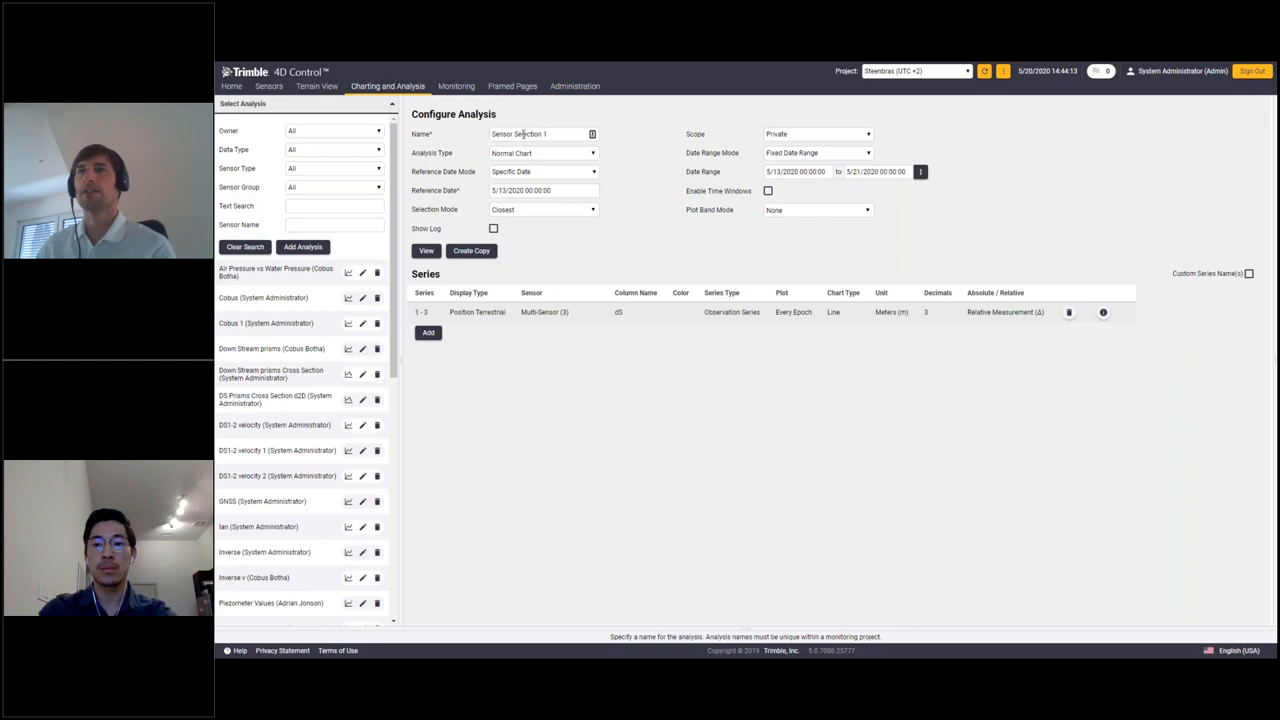
drag(546, 133, 485, 133)
text(Webinar)
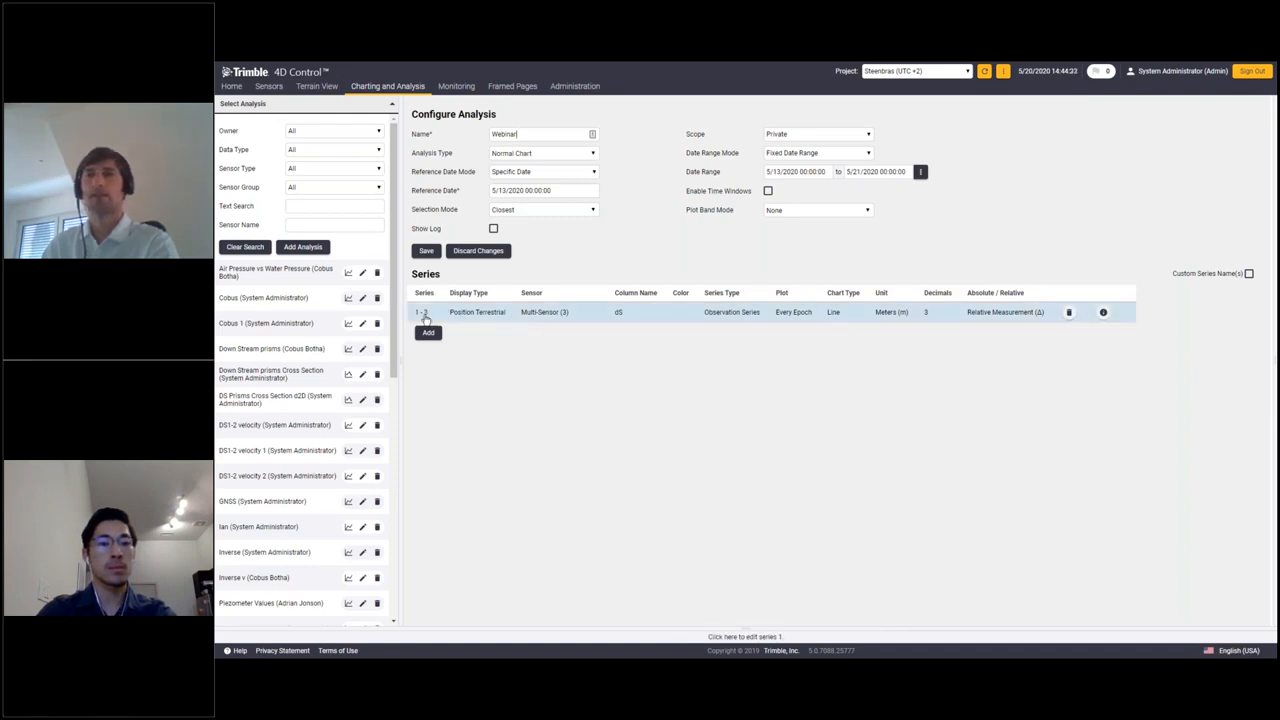
- Edit the multi-sensor Position Terrestrial series so that it plots the d2D value column
click(544, 317)
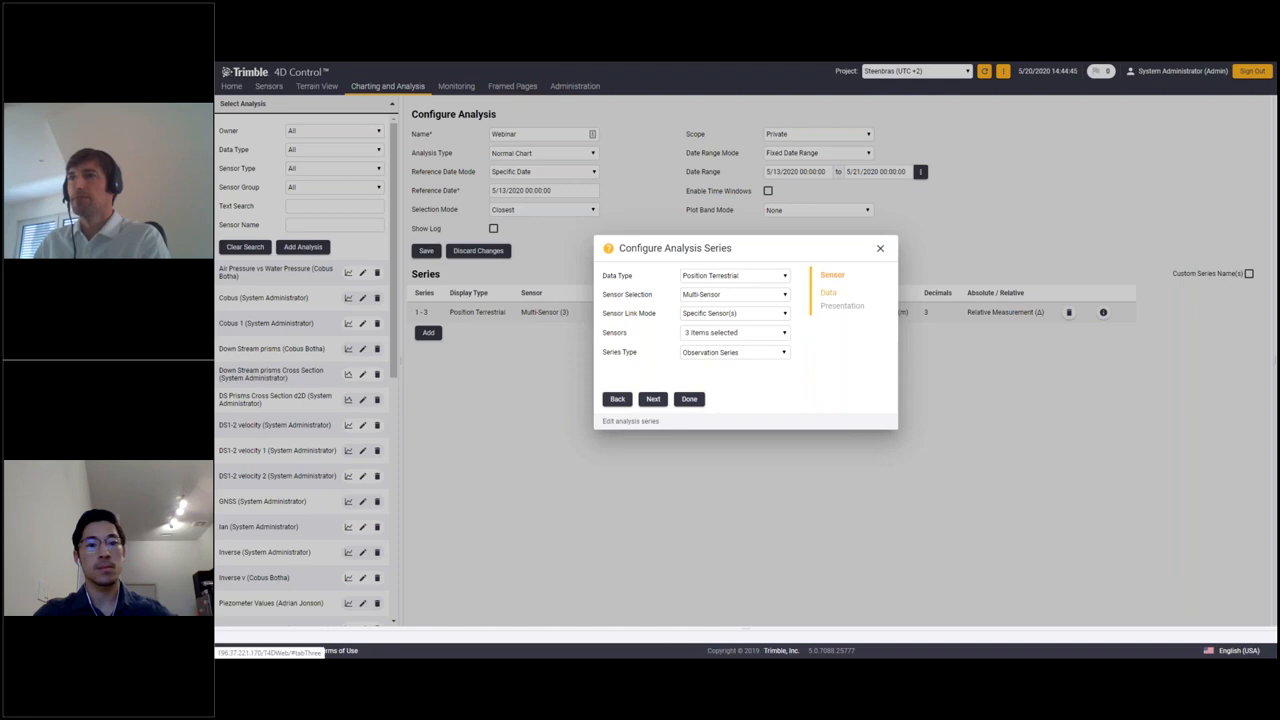
click(829, 293)
click(752, 297)
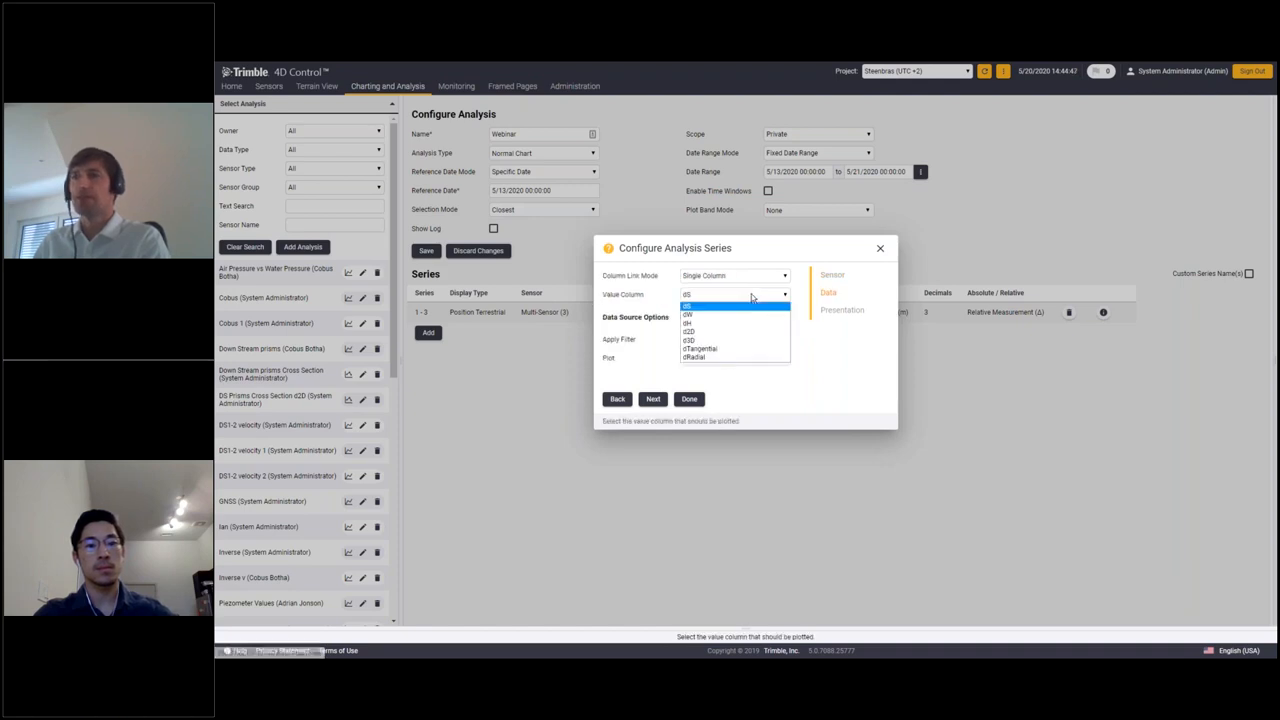
click(752, 337)
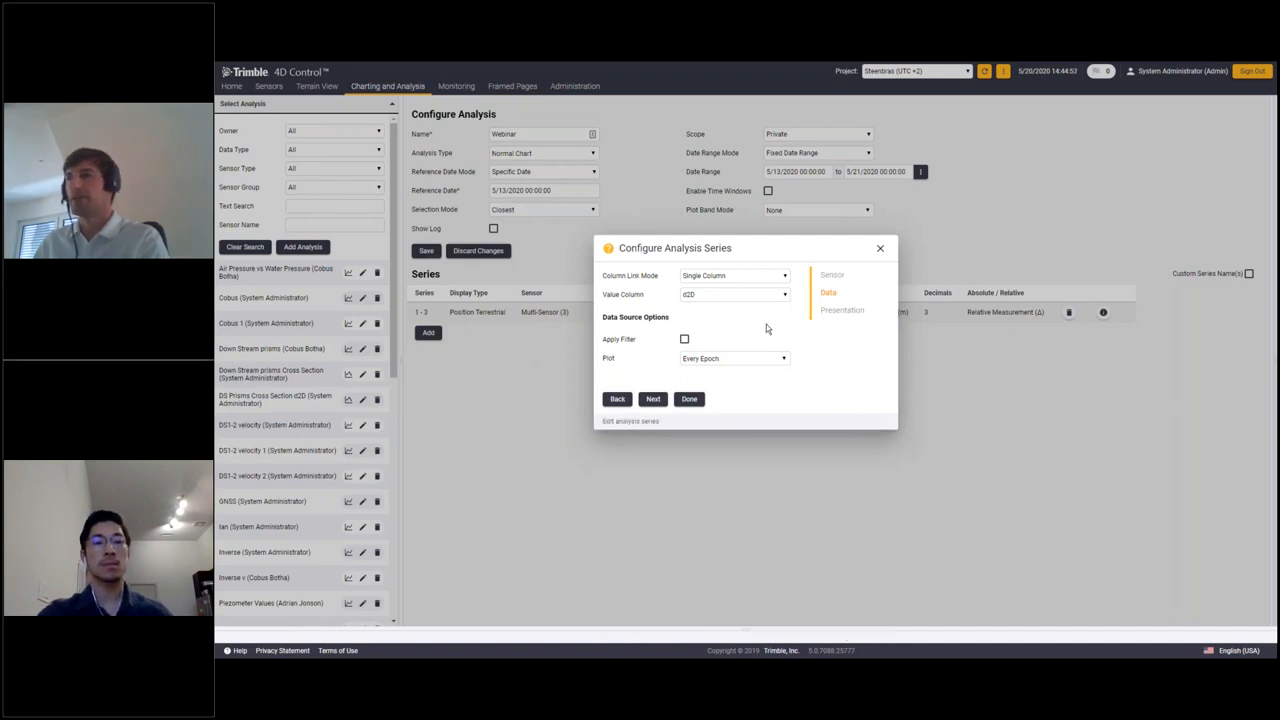
- Set the displacement series' presentation to millimeters with 2 decimals and apply the series settings
click(842, 310)
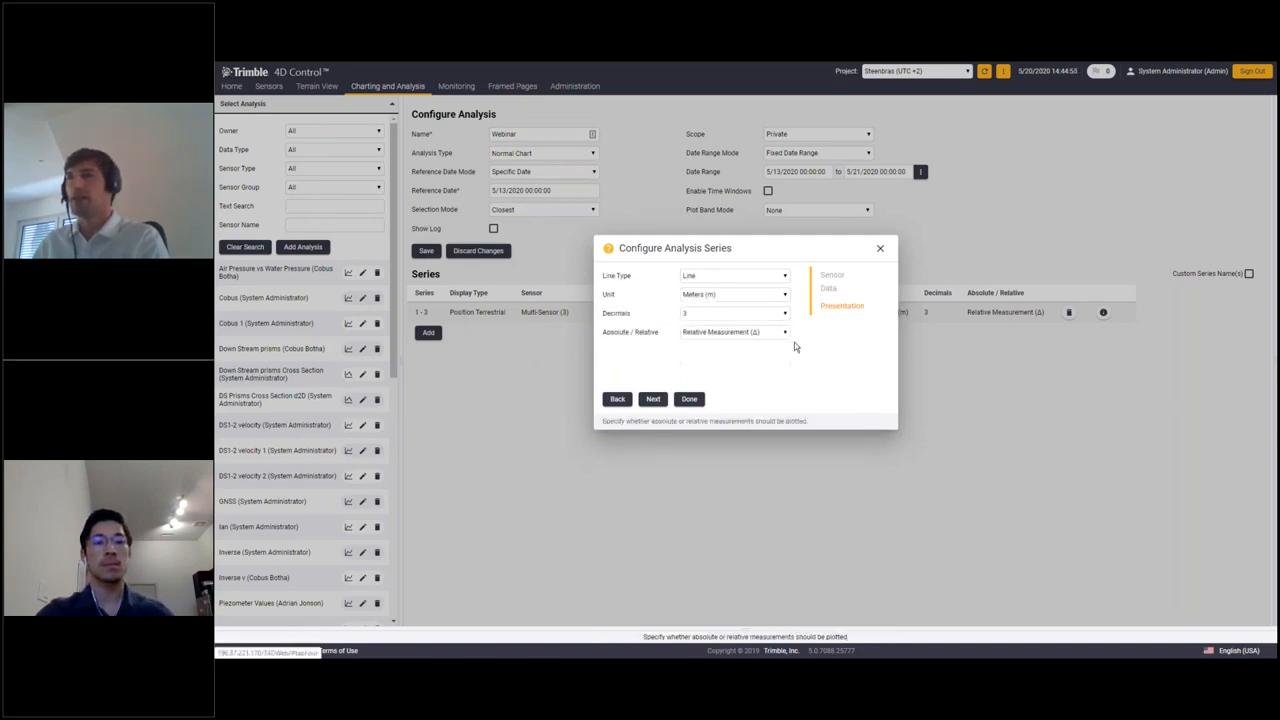
click(731, 295)
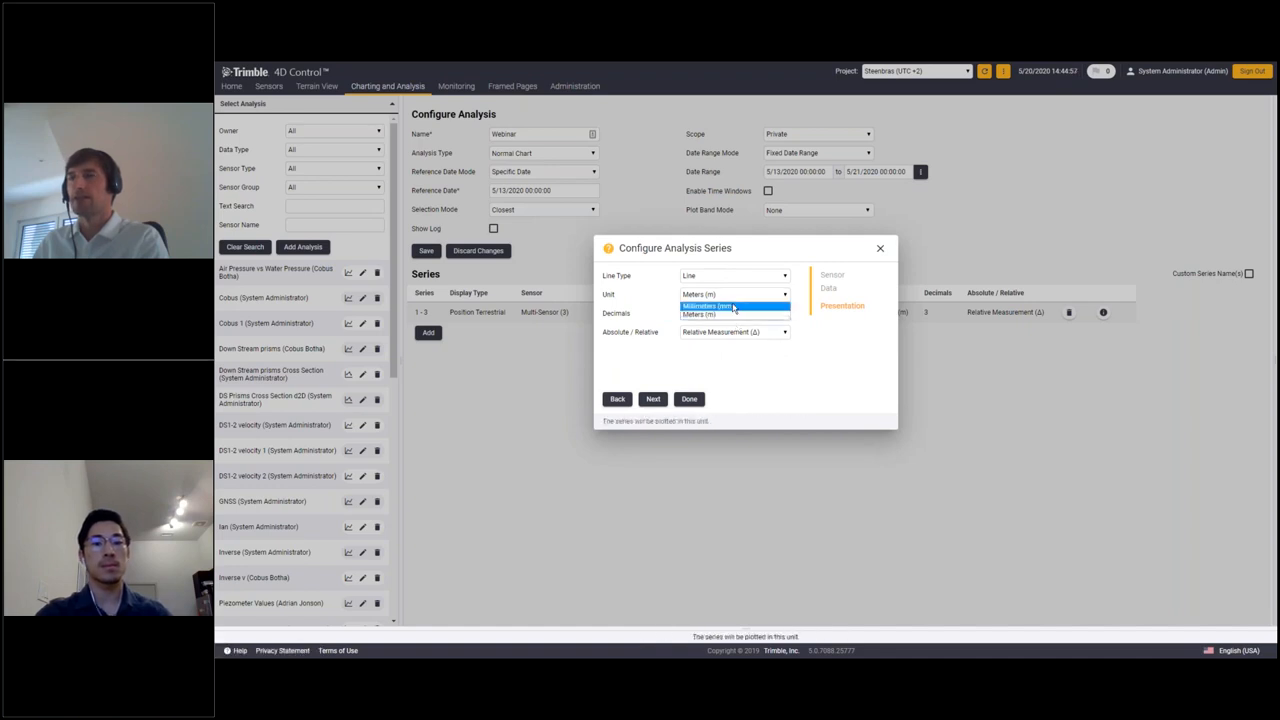
click(734, 306)
click(733, 318)
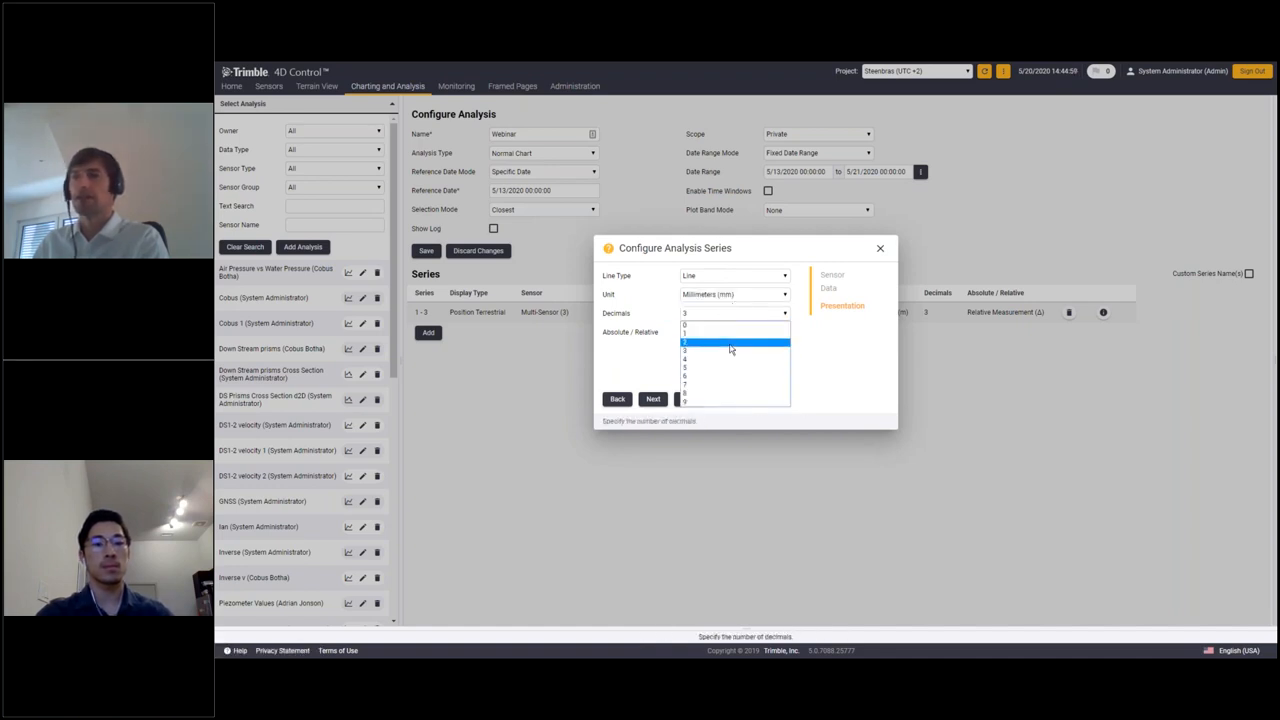
click(730, 350)
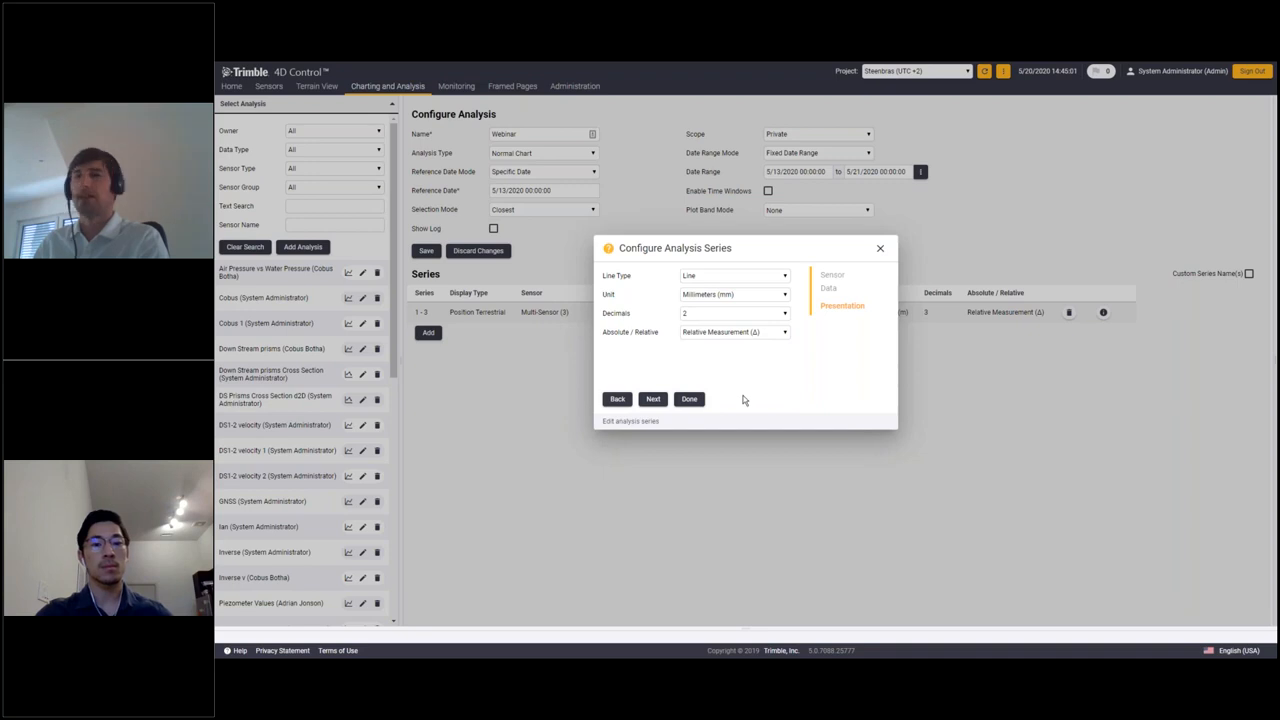
click(687, 401)
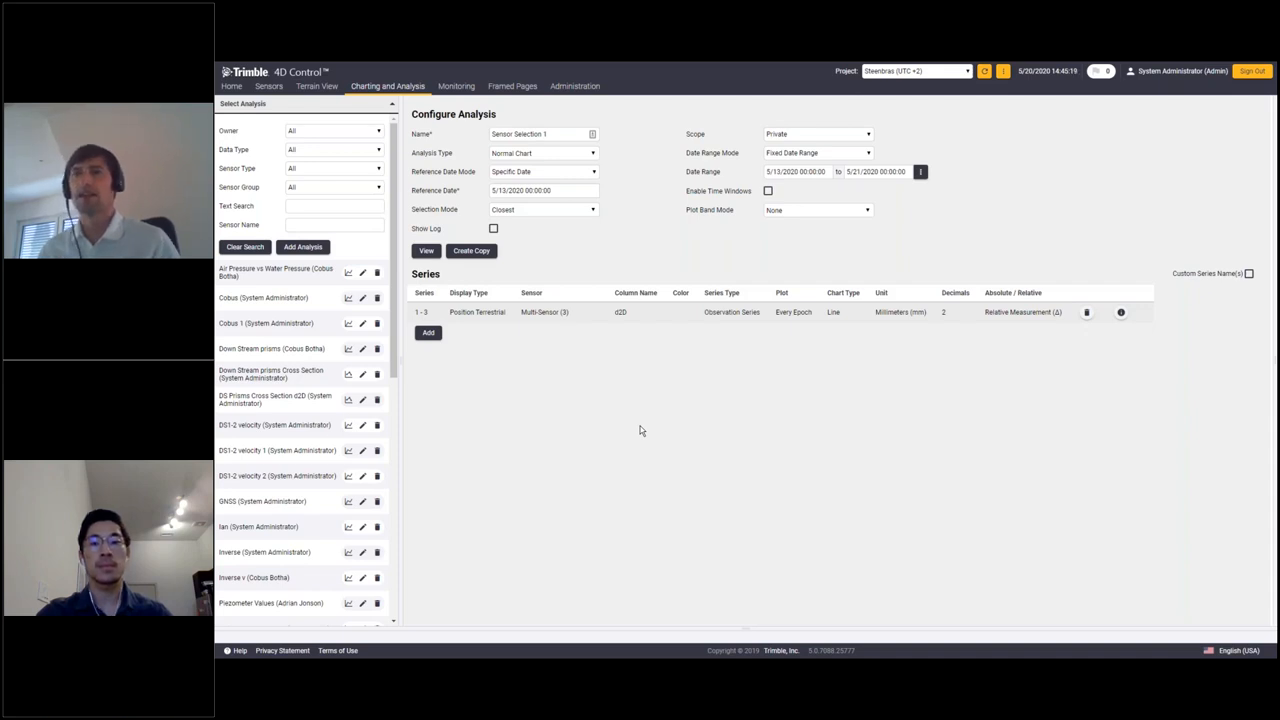
- Add a Temperature series for the single sensor Hut Temp, plotted as Value per Hour
click(433, 334)
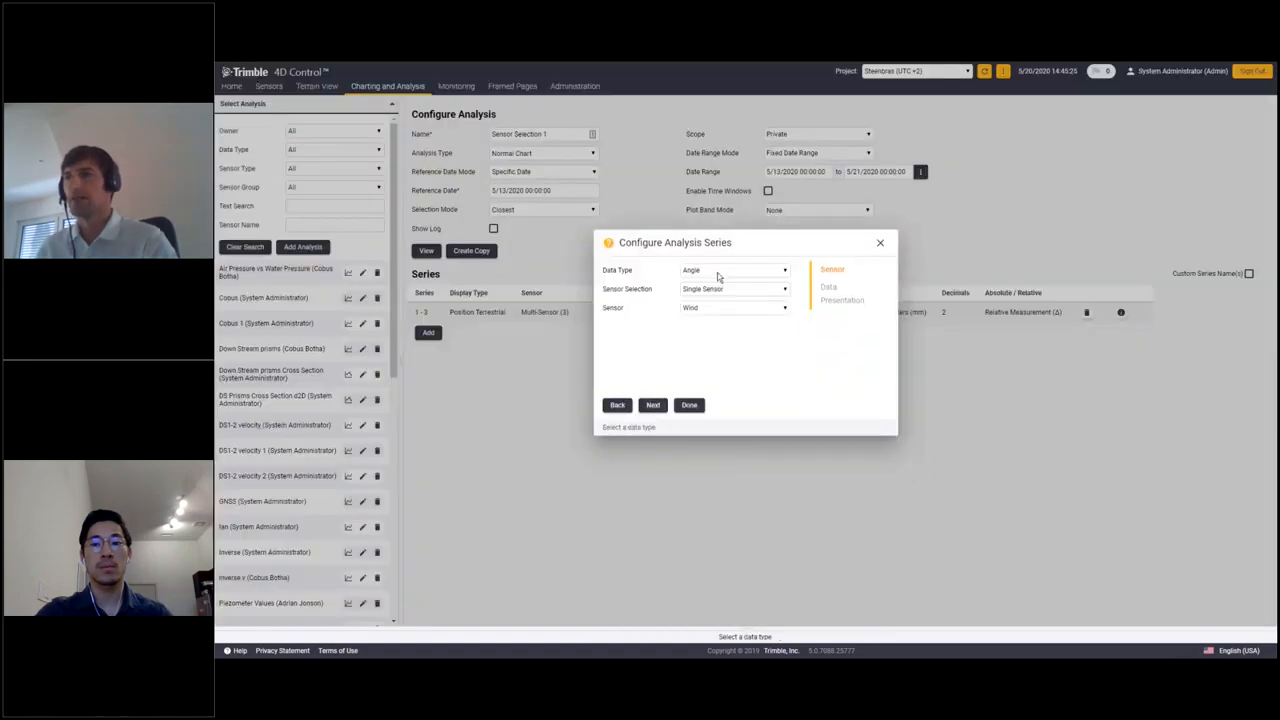
click(717, 272)
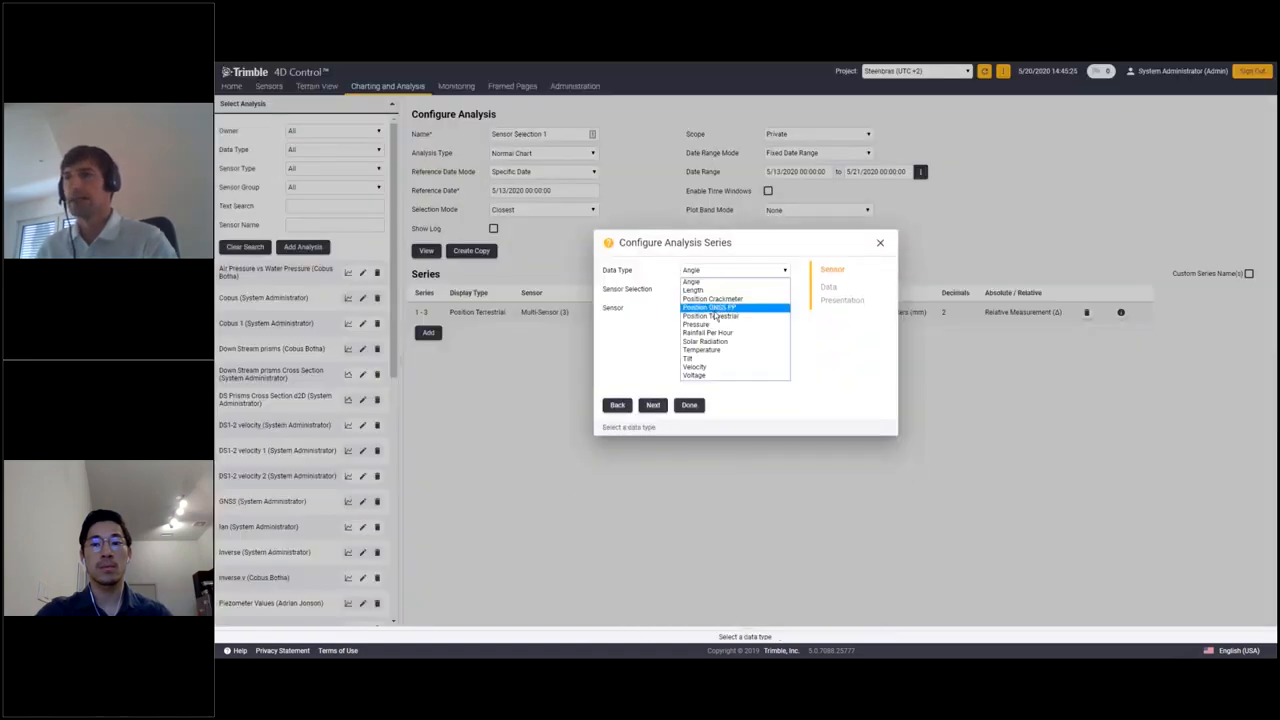
click(715, 351)
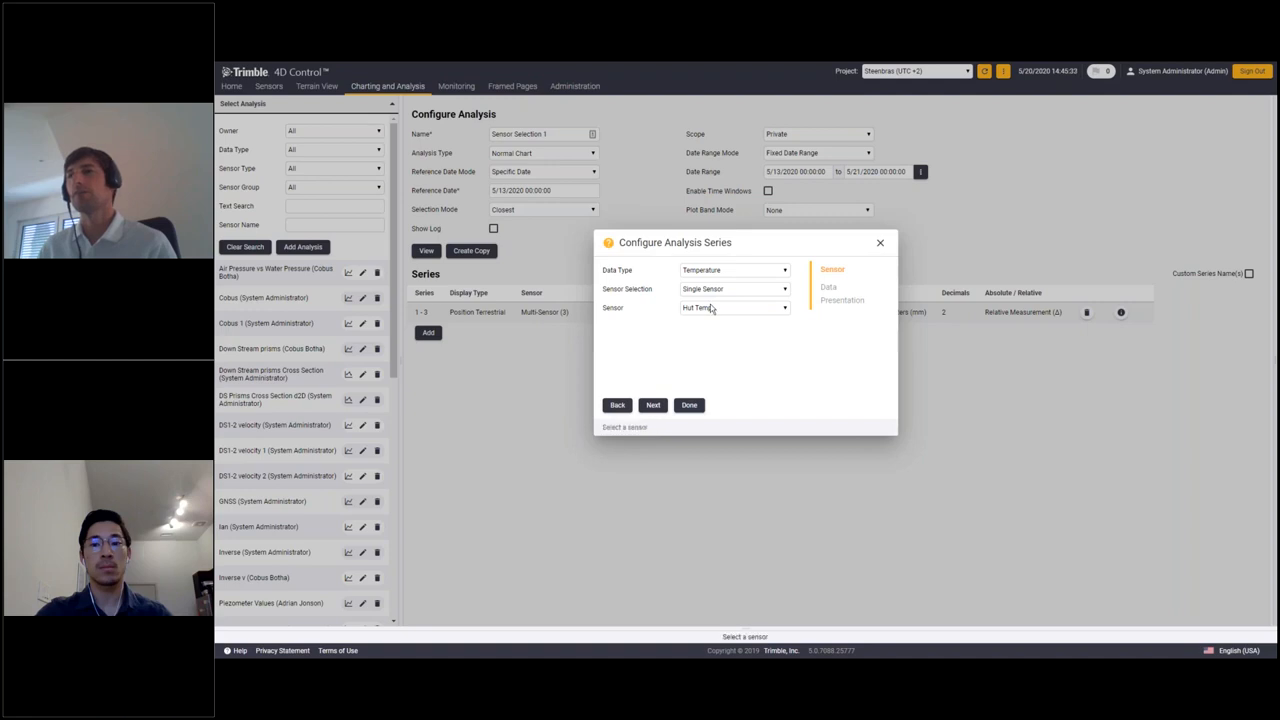
click(827, 289)
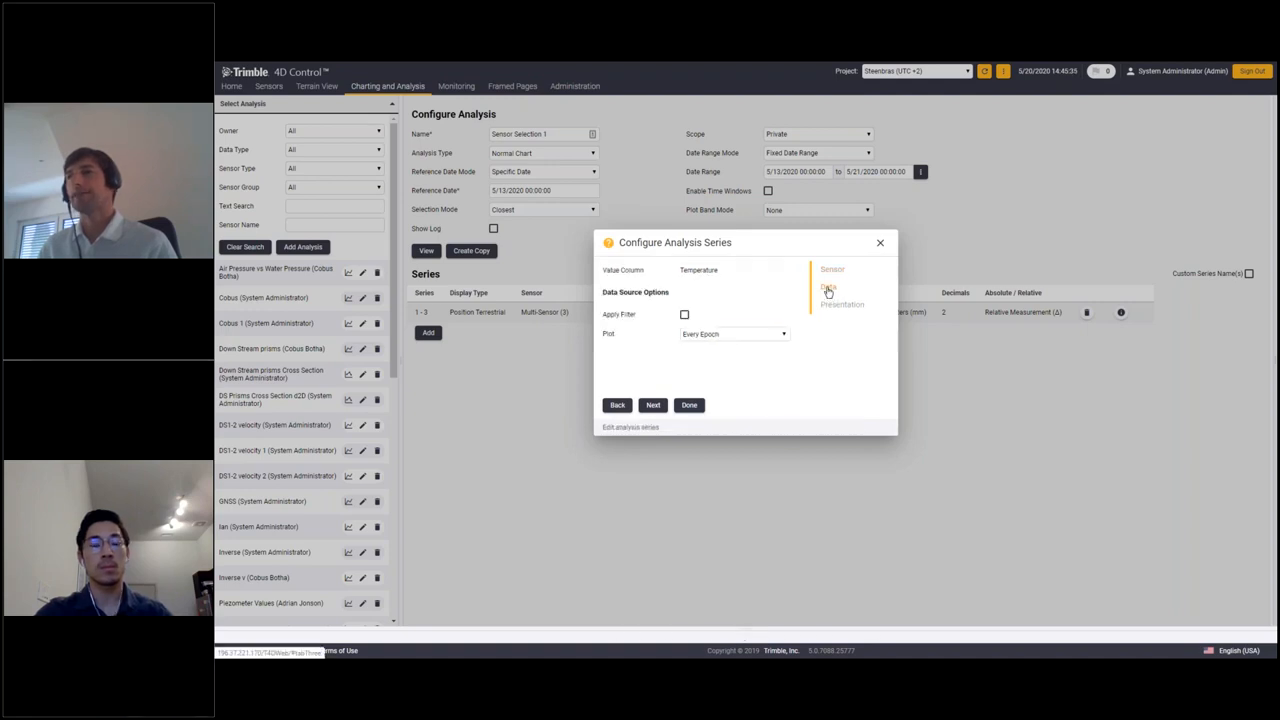
click(780, 334)
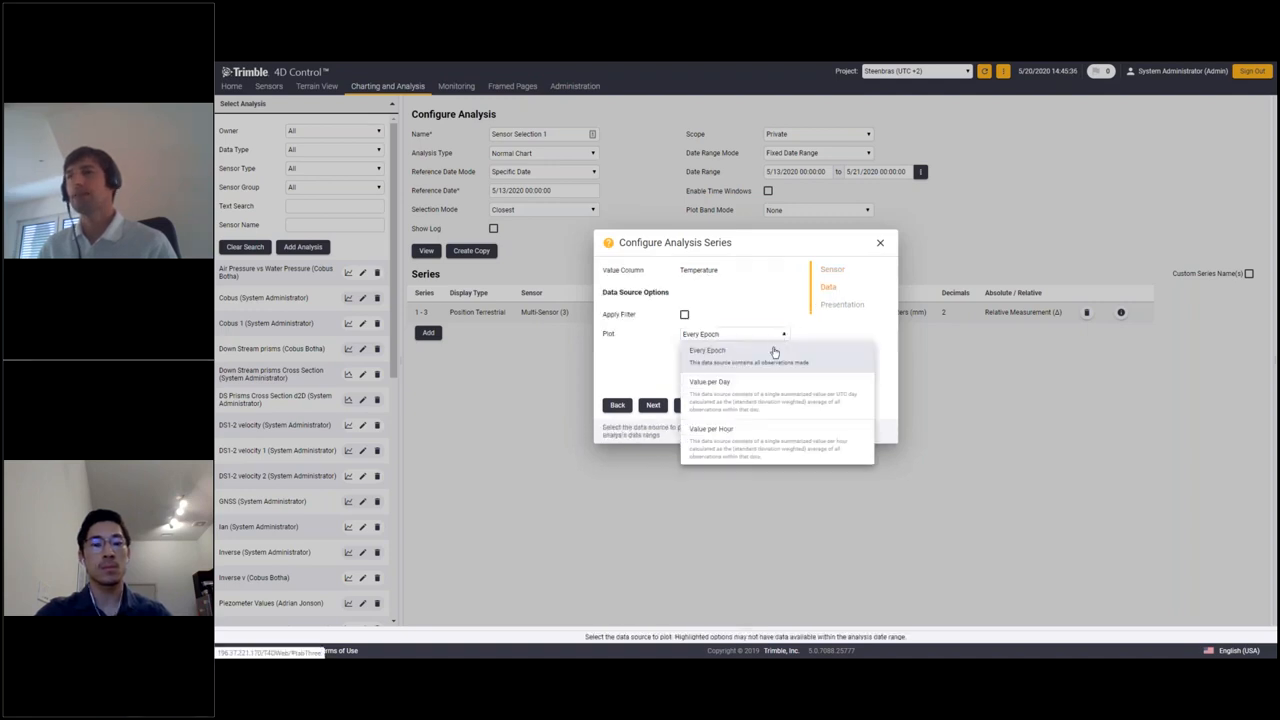
click(737, 445)
- Set the temperature series' color to bright green (#16ed0e) and finish adding the series
click(831, 305)
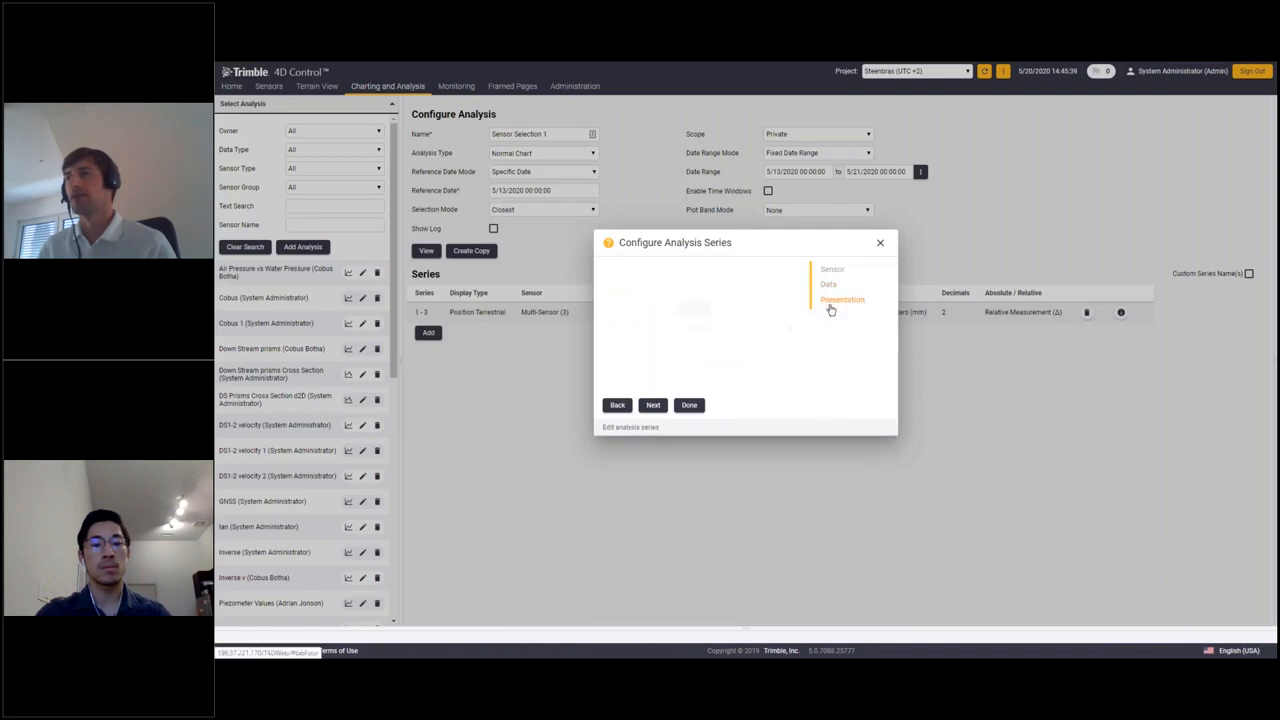
click(700, 310)
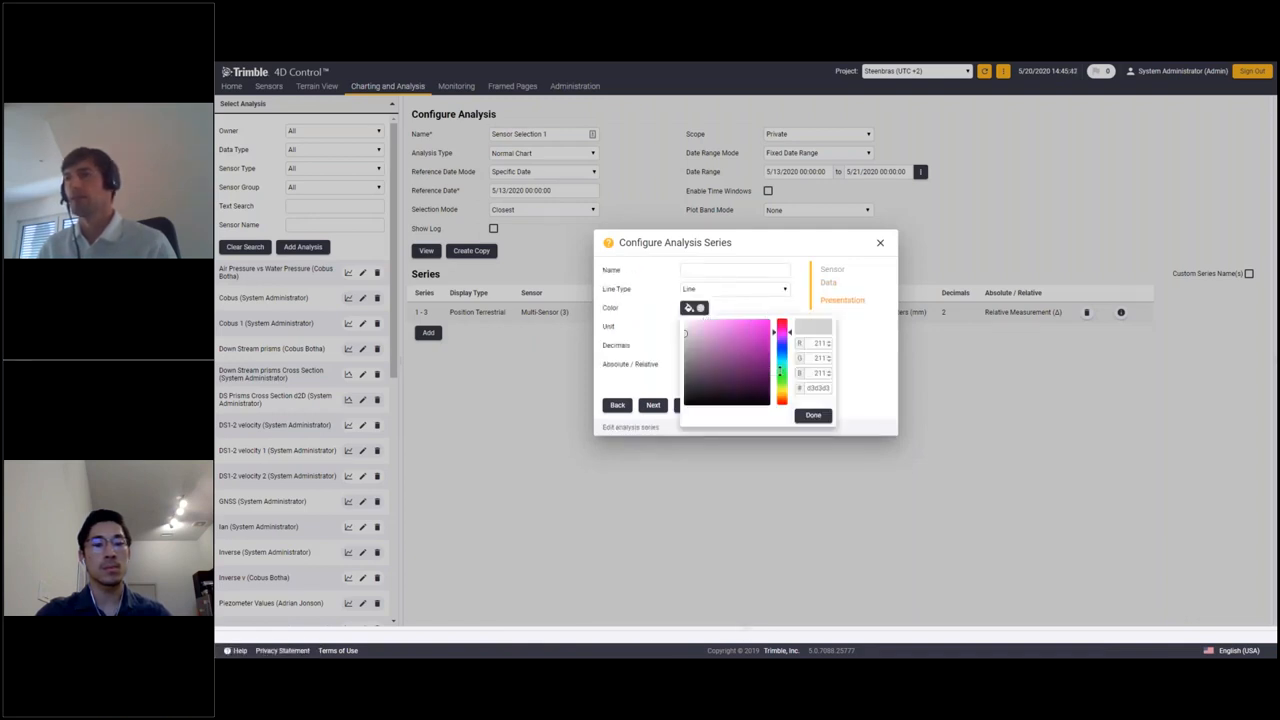
click(781, 375)
click(765, 325)
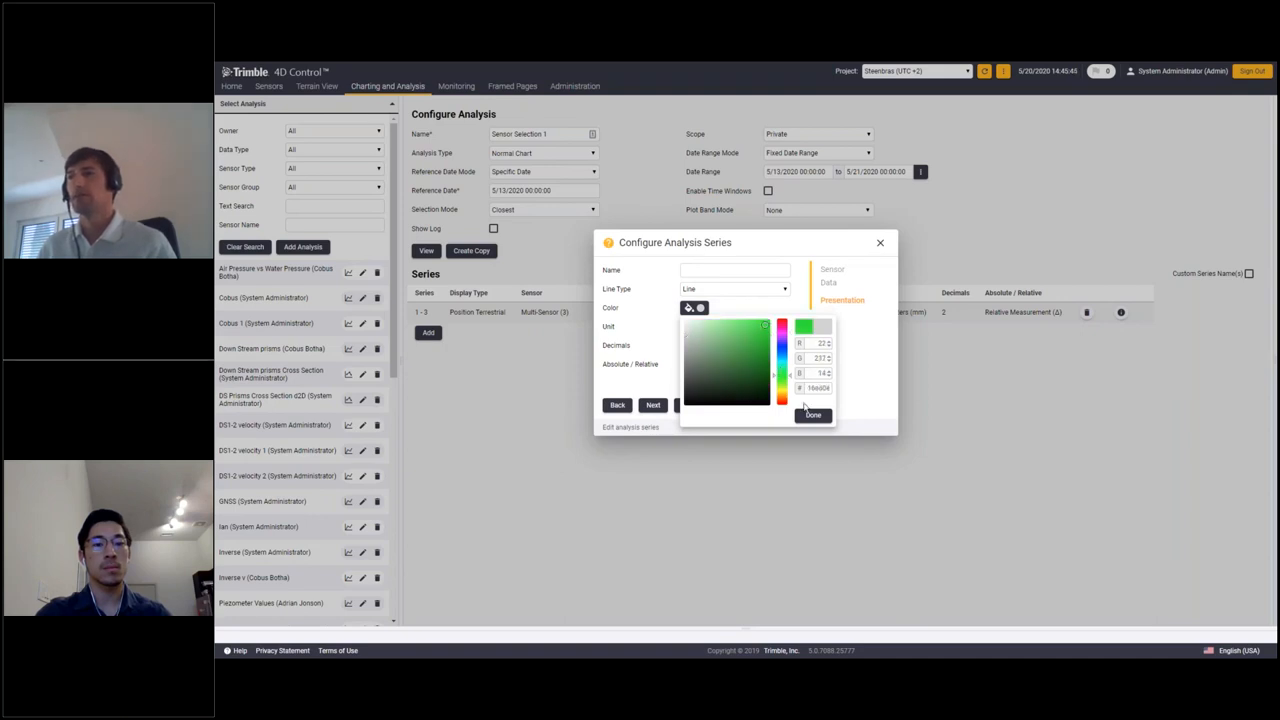
click(812, 415)
click(690, 405)
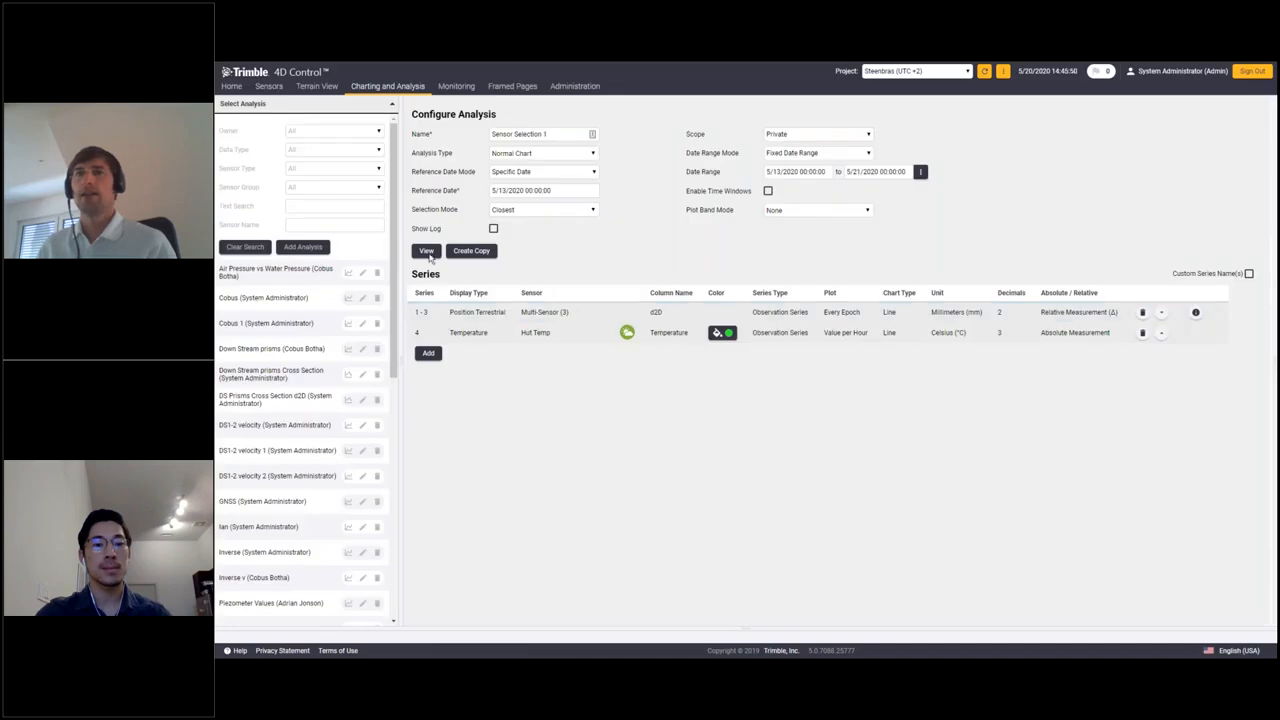
- View the analysis chart and hide the DS3 and DS4 series to compare DS5's displacement with the hut temperature
click(490, 252)
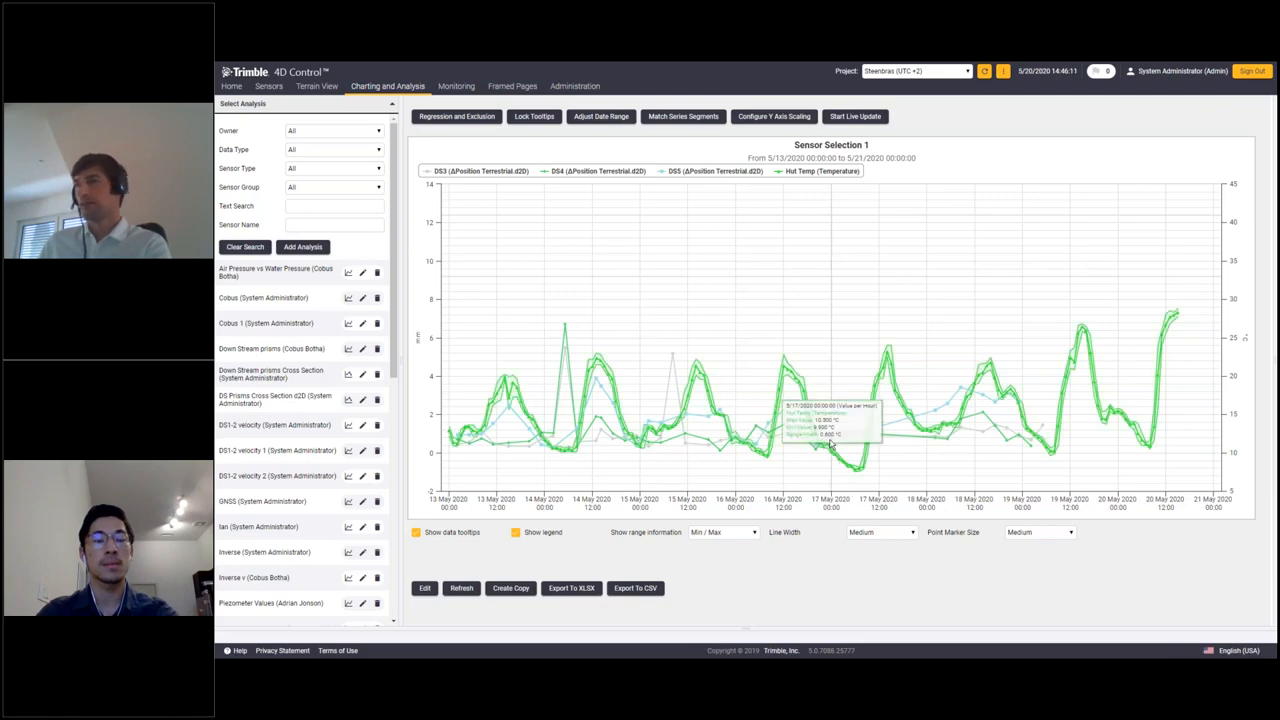
click(516, 171)
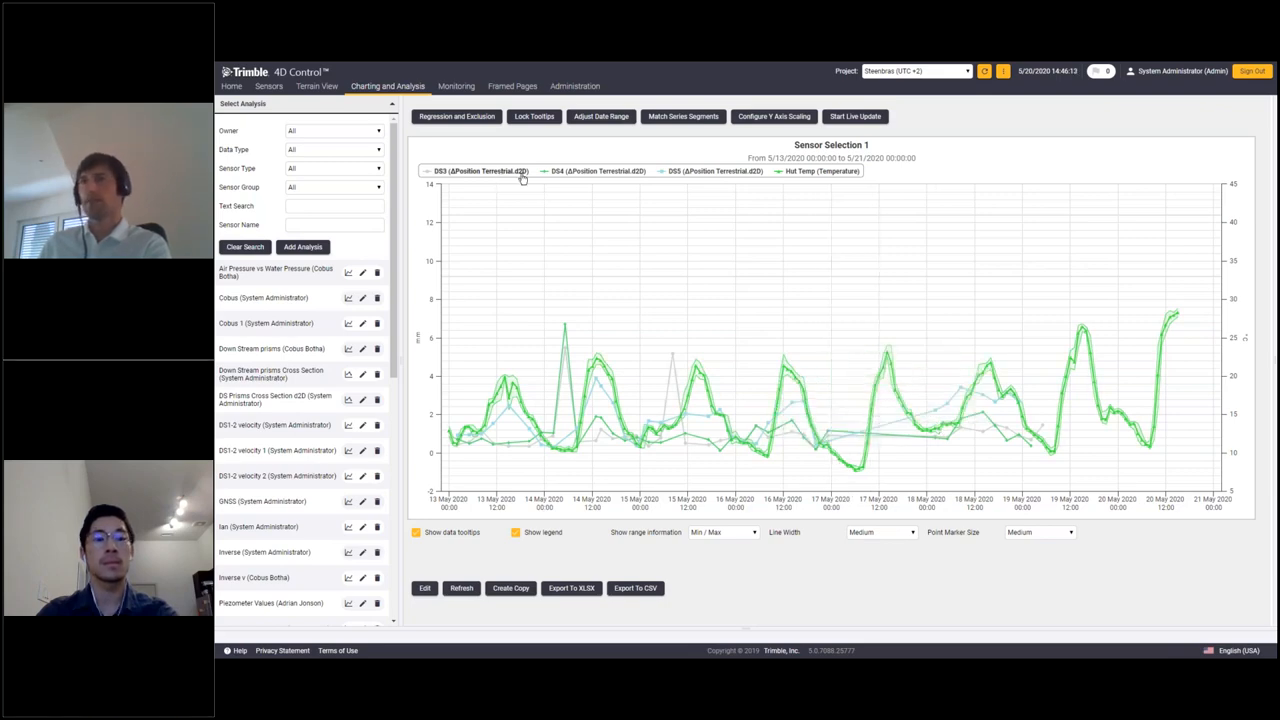
click(562, 171)
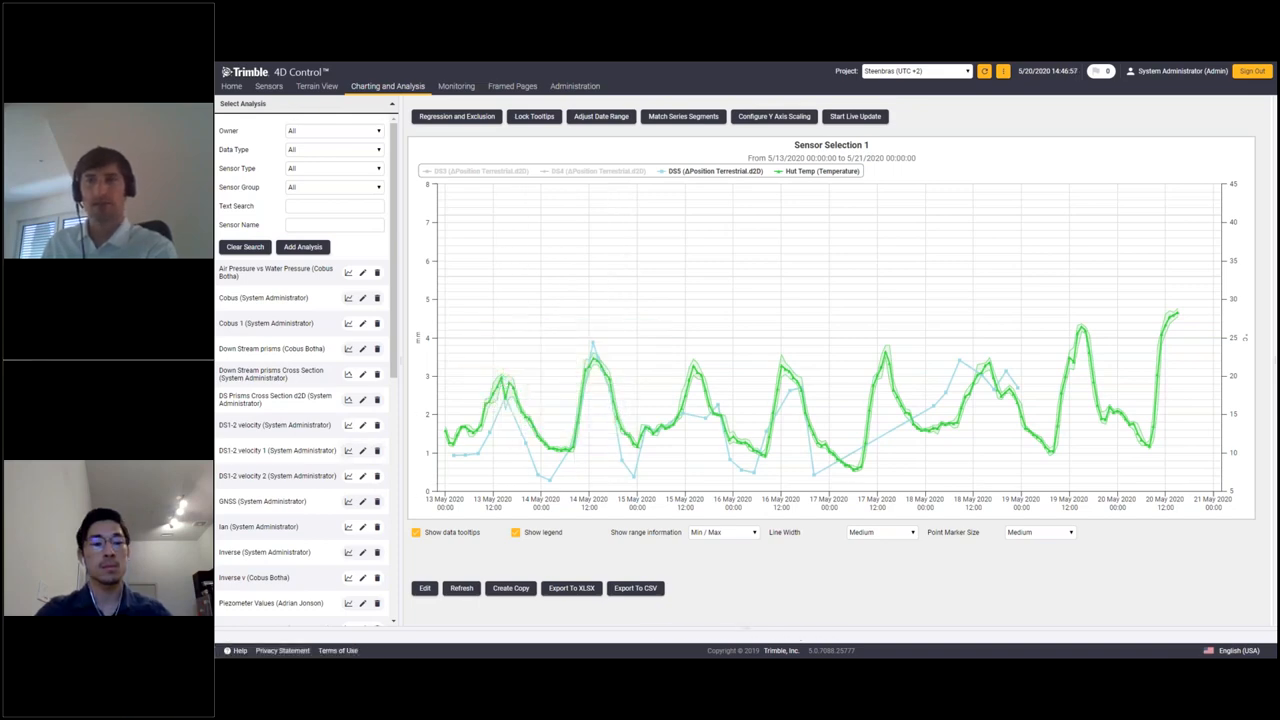
- Open the Down Stream prisms Cross Section analysis and pin its curve at 5/1/2020 01:54:12
click(279, 374)
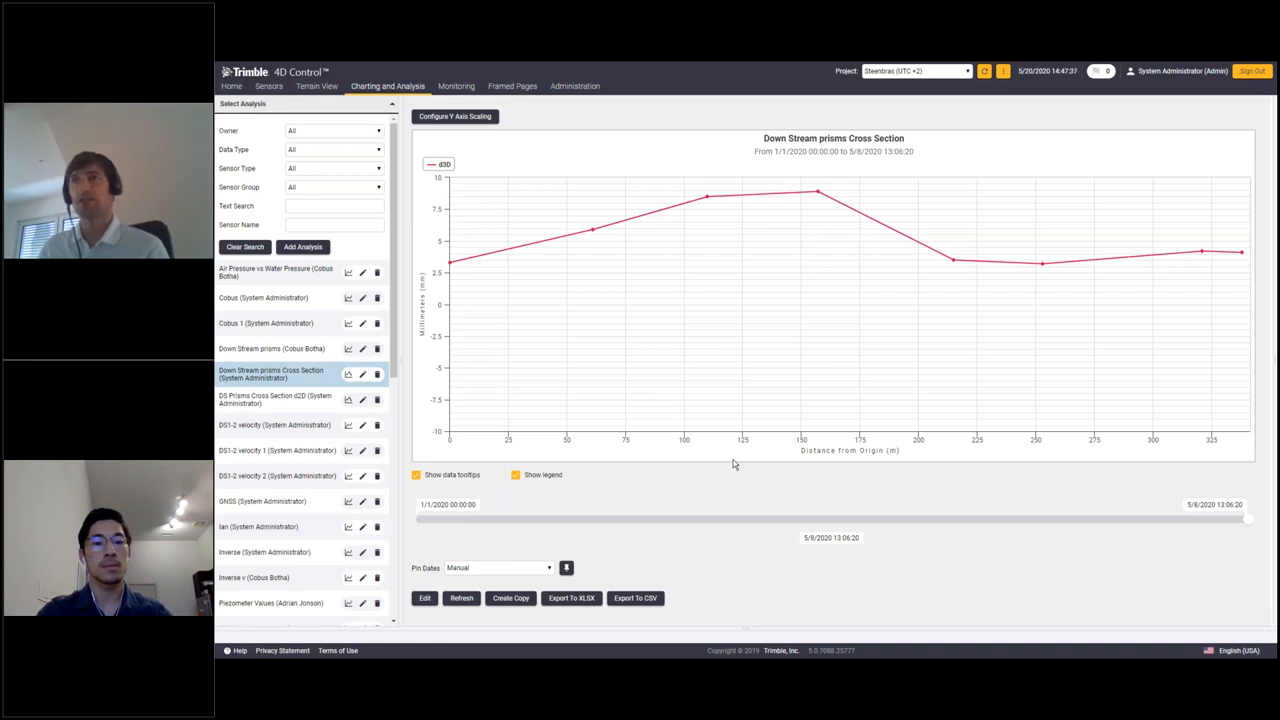
mouse_move(474, 281)
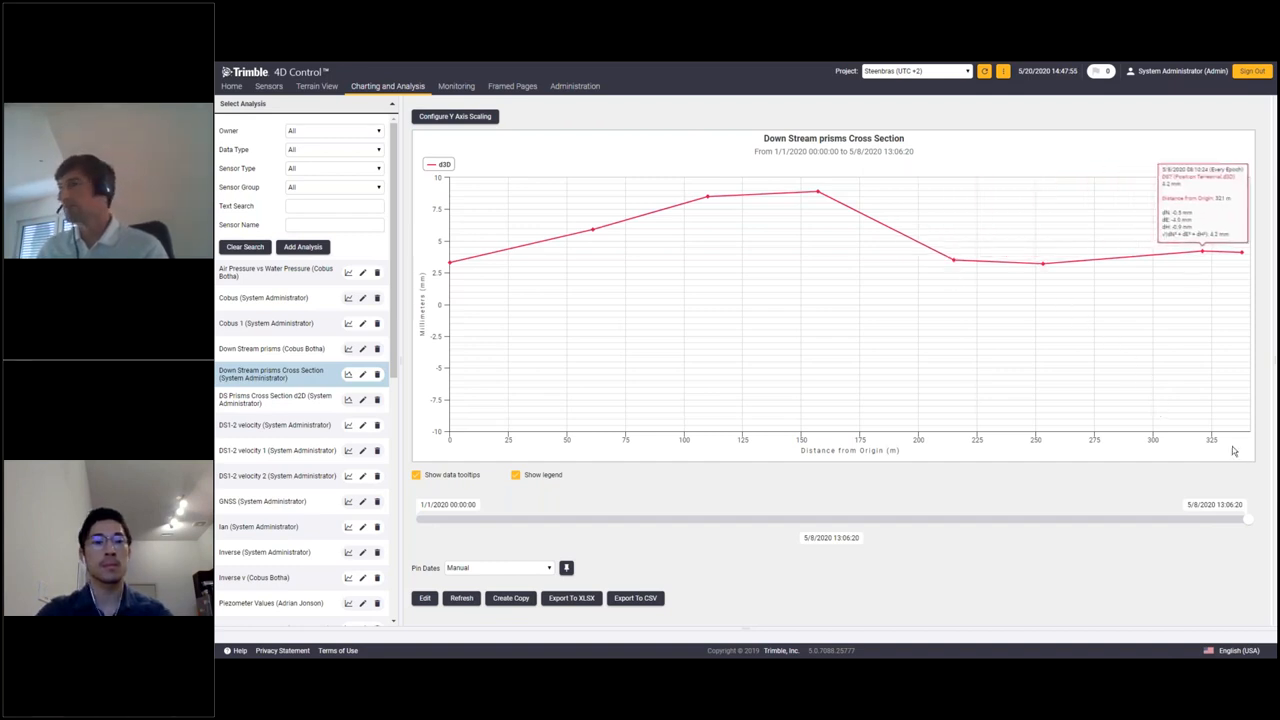
drag(1247, 519, 1247, 519)
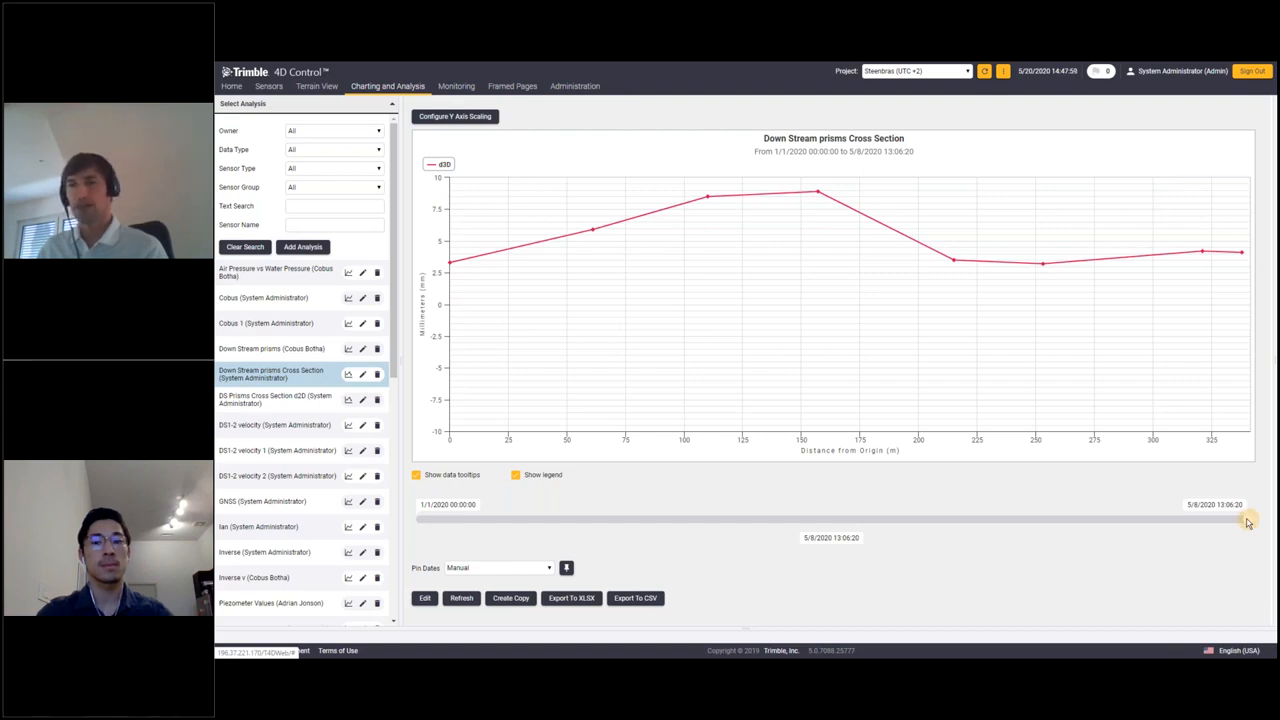
drag(1247, 519, 1200, 519)
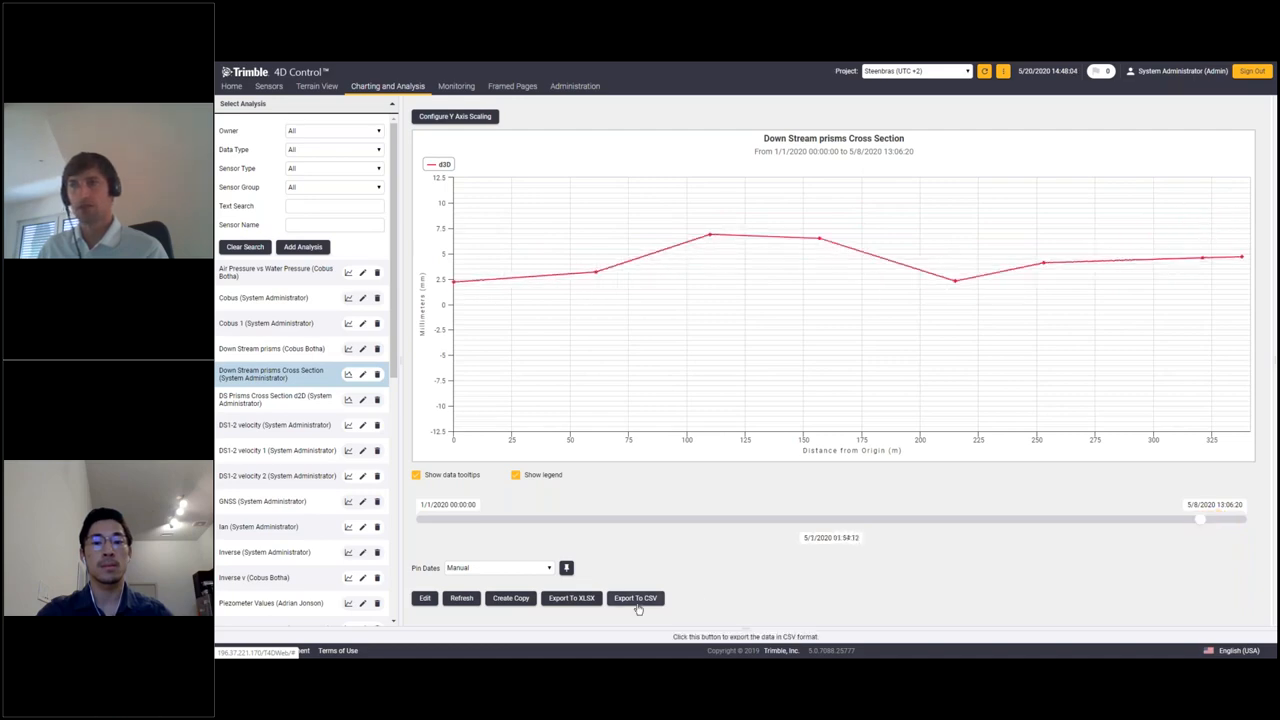
click(567, 570)
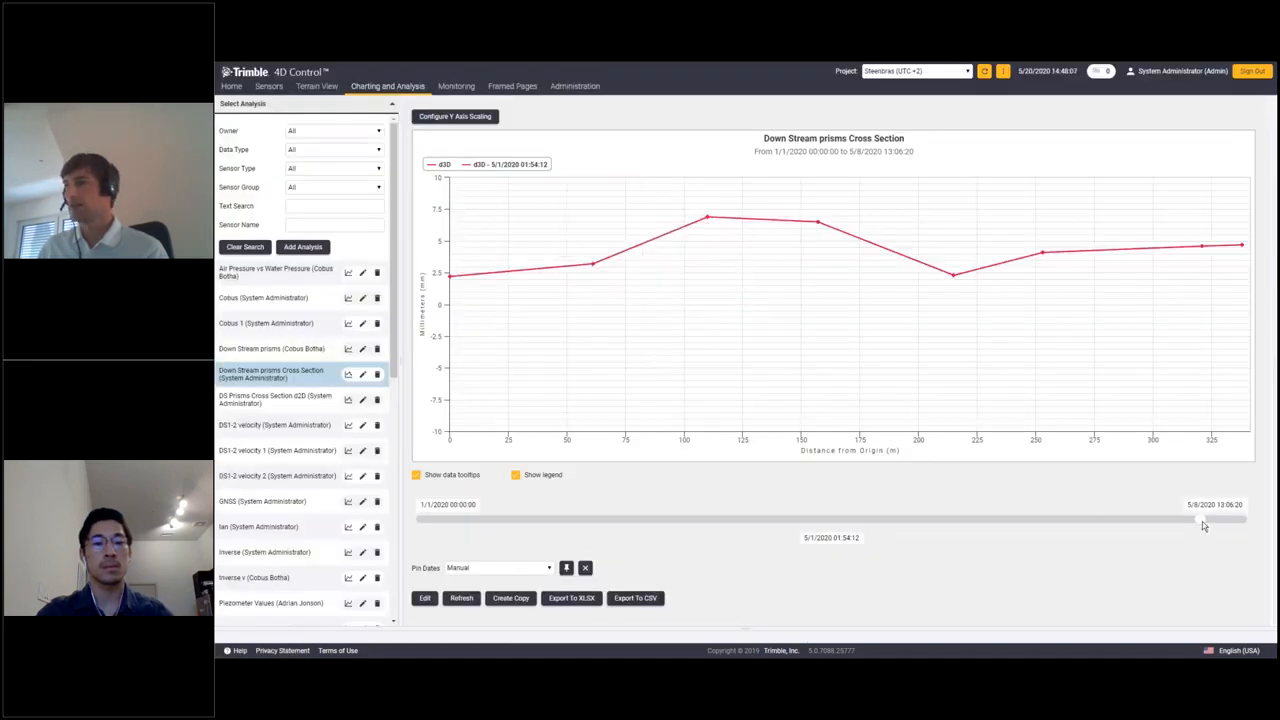
- Pin a second cross-section curve at 4/22/2020 05:48:54 and check the available pin date intervals
drag(1204, 527, 1143, 521)
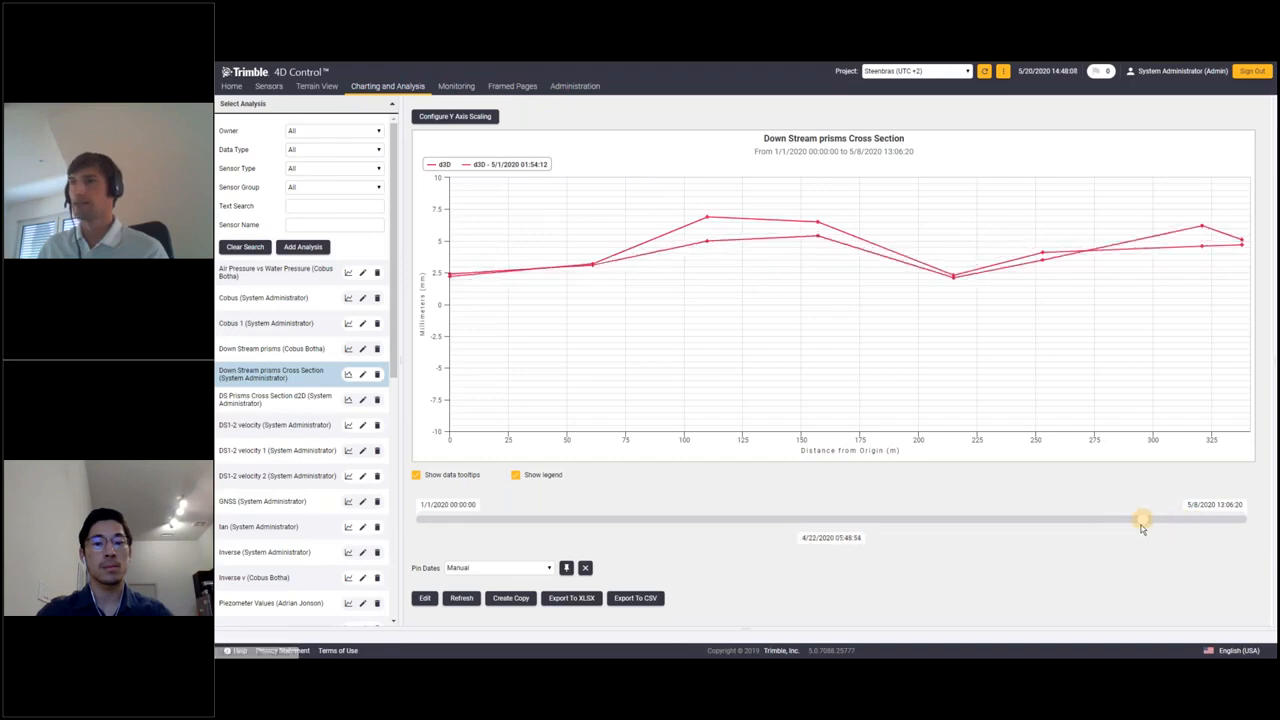
click(567, 570)
click(549, 568)
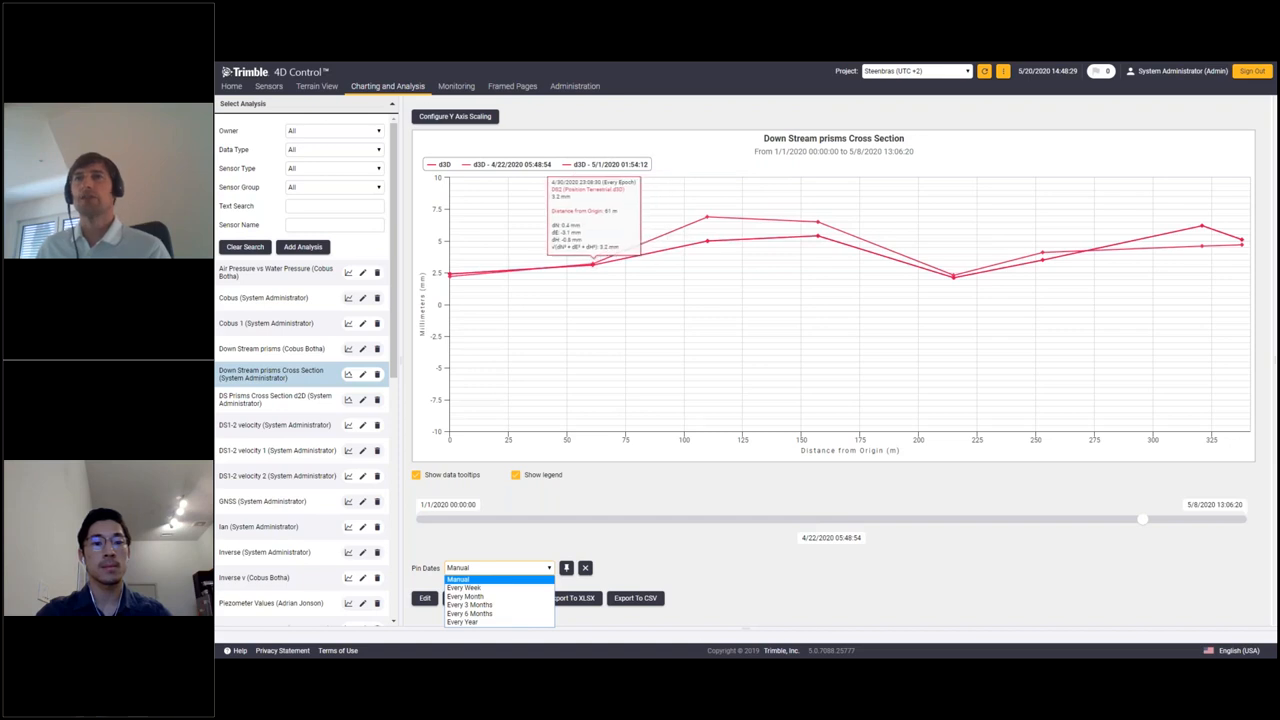
- Open the scatter plots for the DS1 target
mouse_move(388, 88)
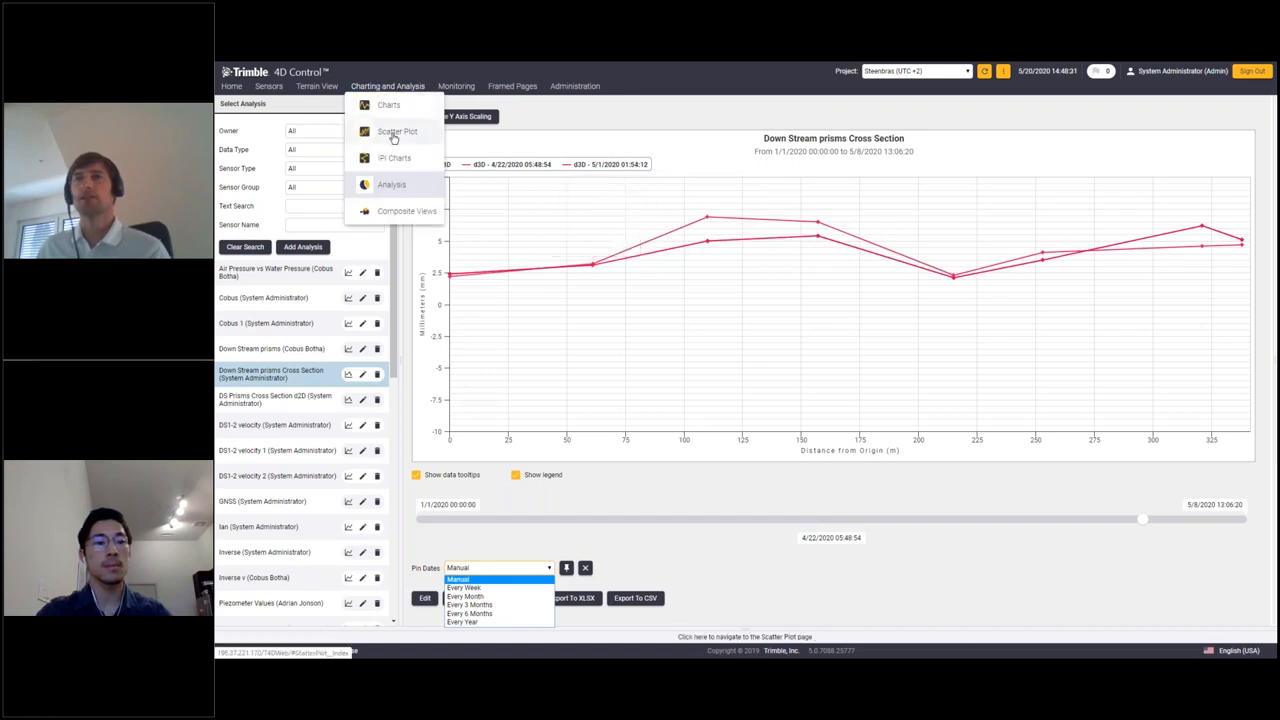
click(392, 135)
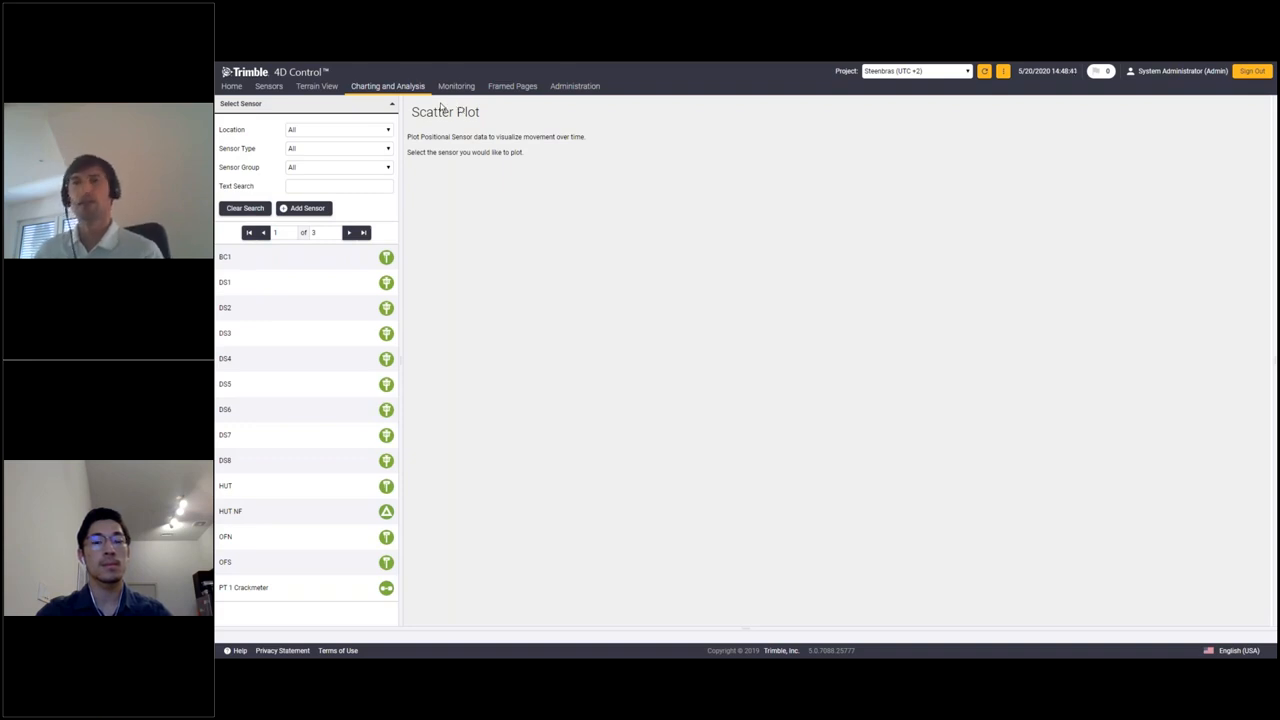
click(271, 287)
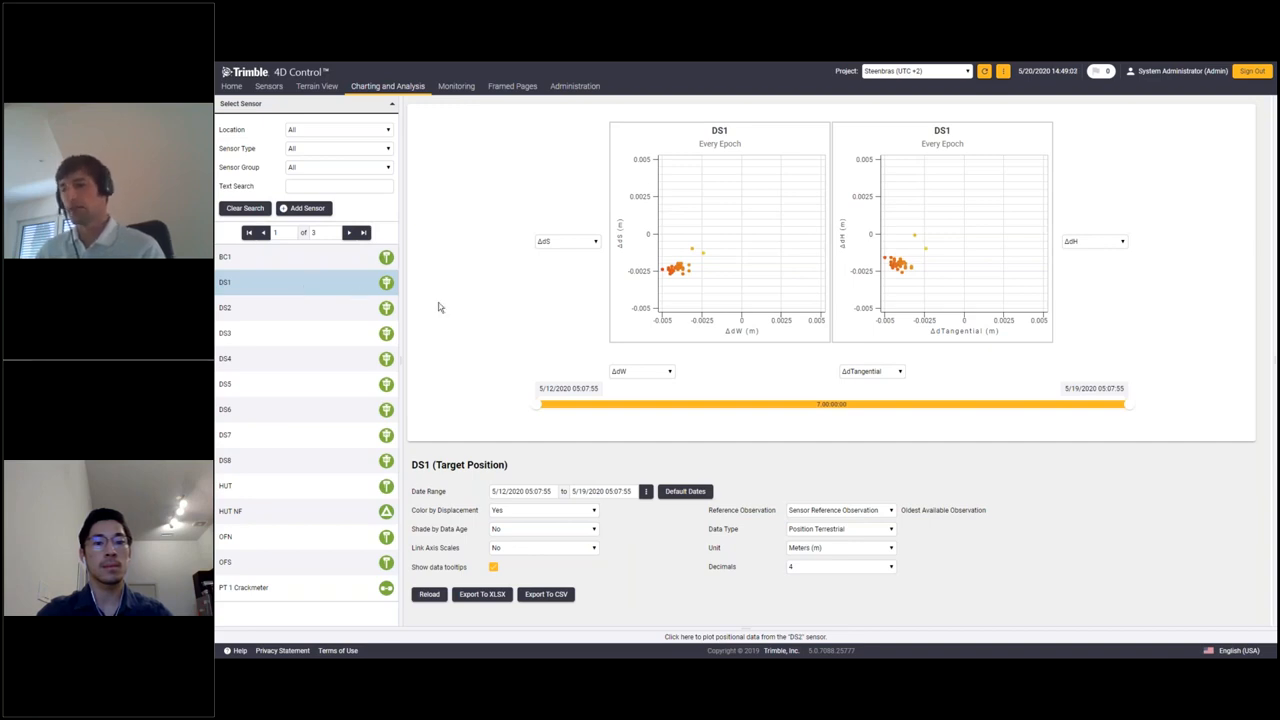
- Try Δd2D and ΔdW on the first scatter plot's vertical axis, and return it to ΔdS
click(573, 243)
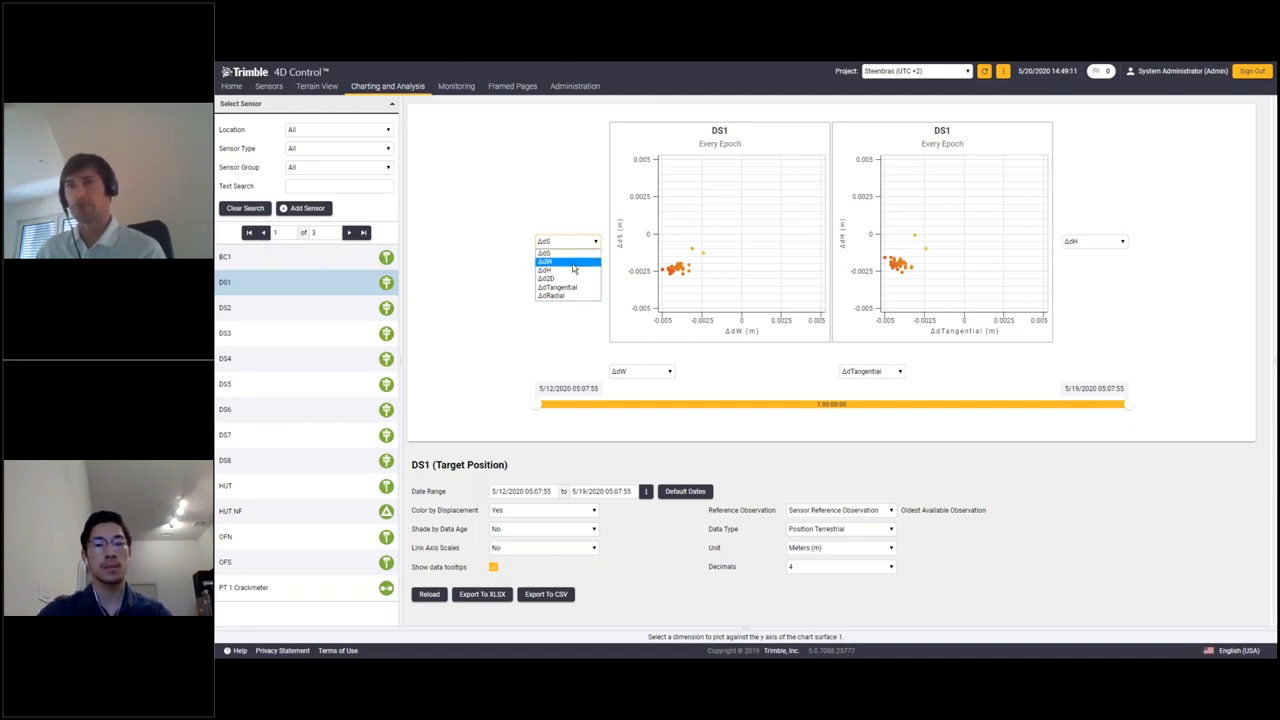
click(572, 279)
click(570, 242)
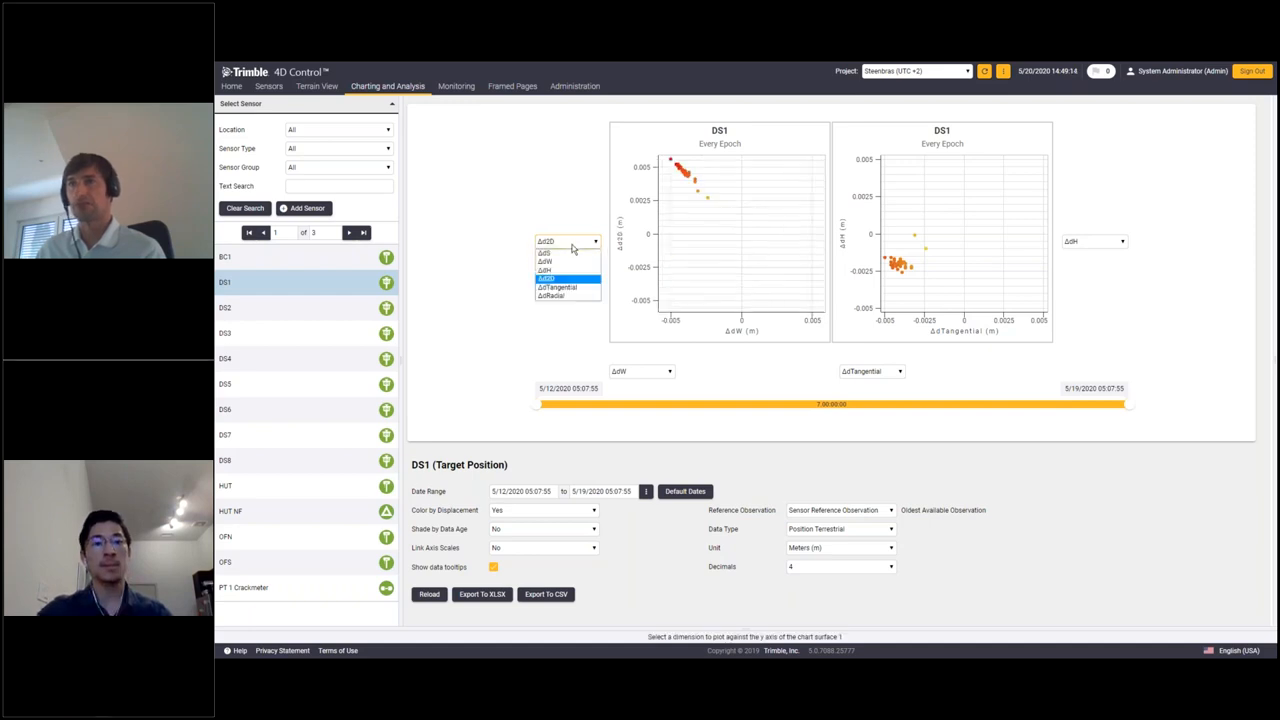
click(576, 262)
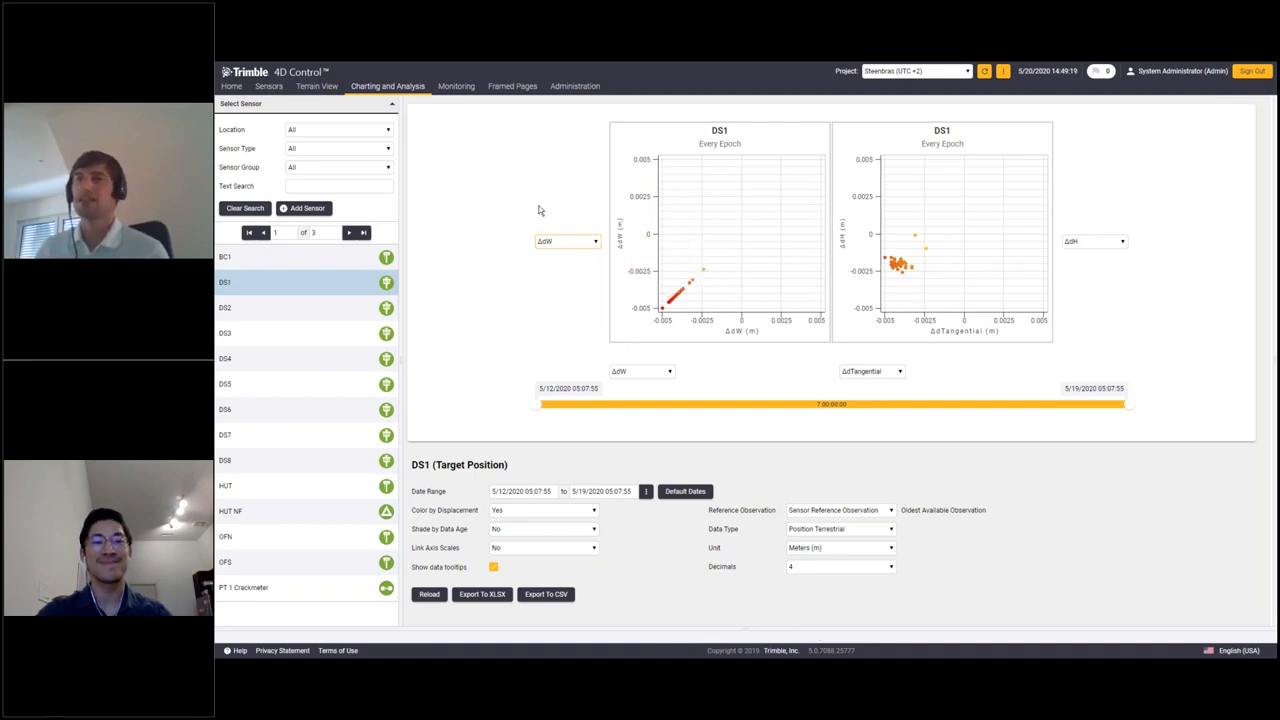
click(562, 241)
click(578, 325)
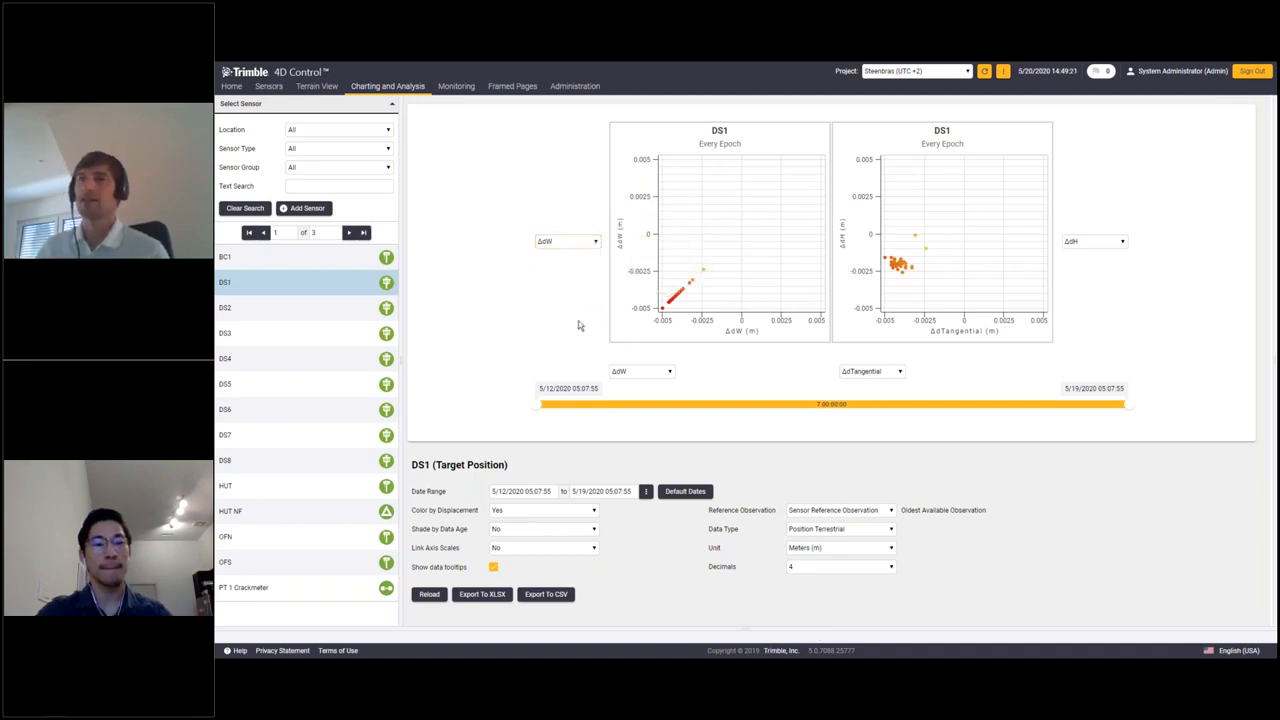
click(564, 243)
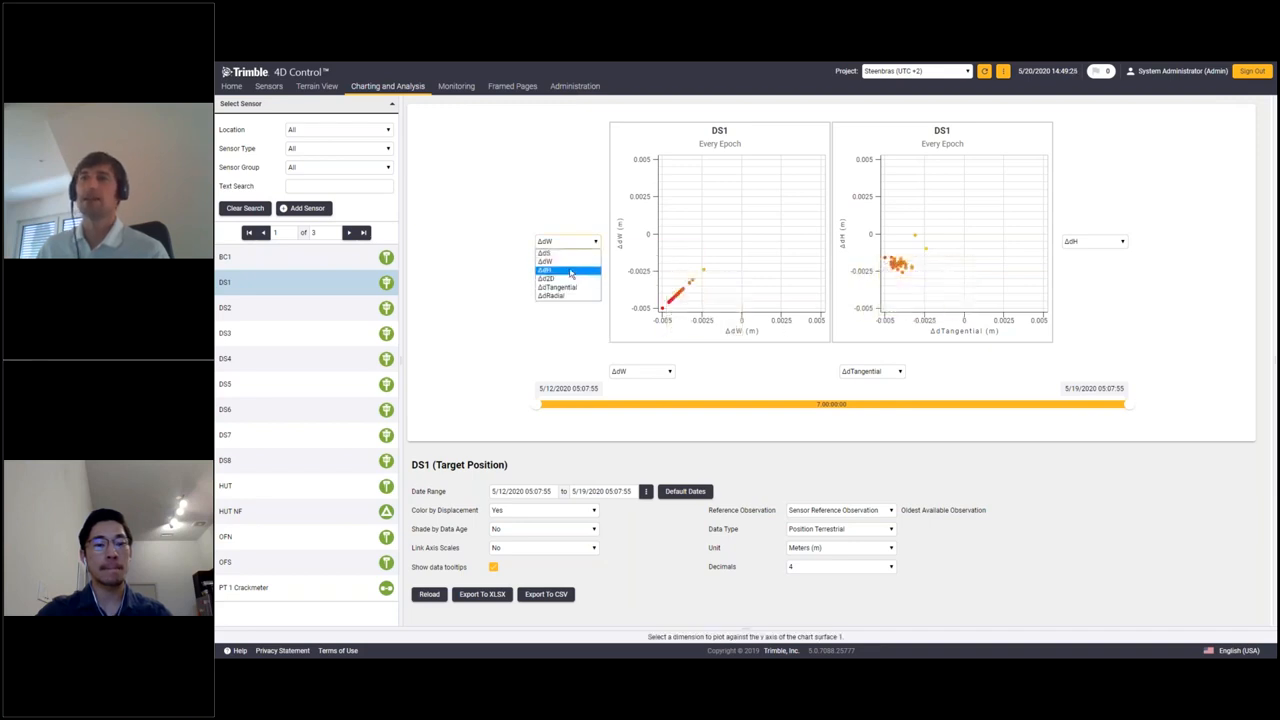
click(570, 254)
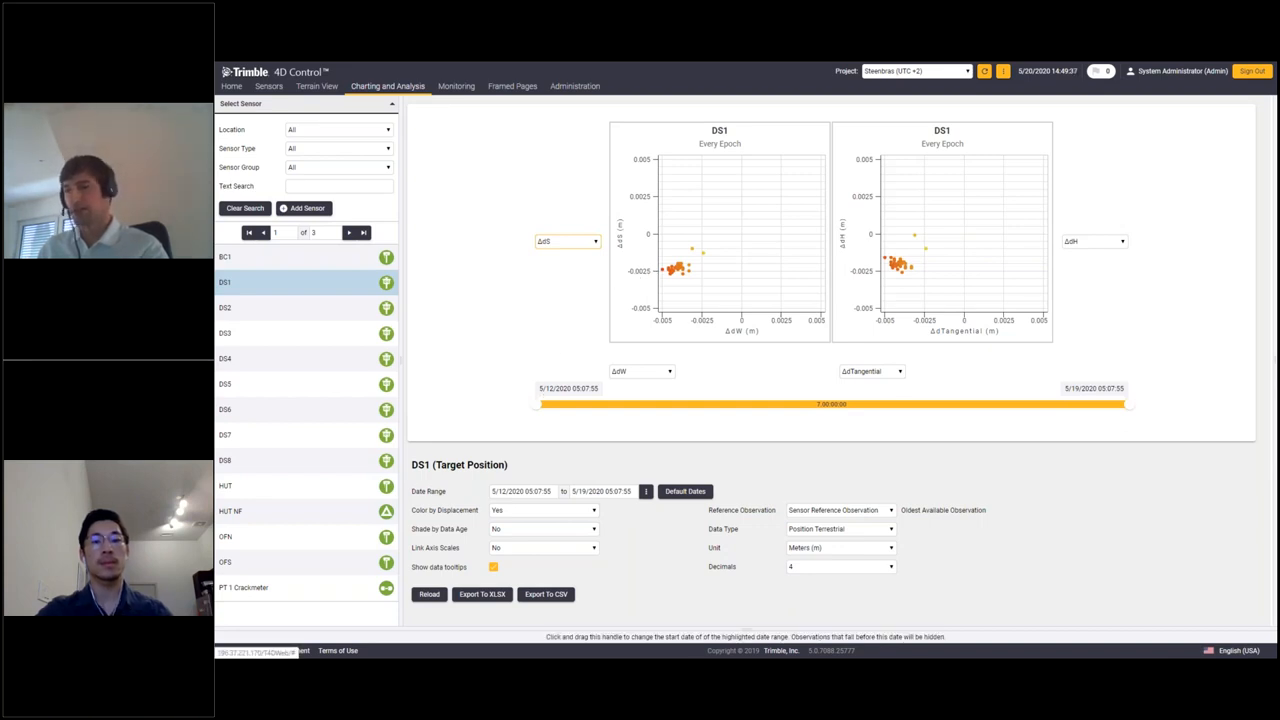
- Narrow the highlighted date range to about three days and shift it to 5/13/2020 07:25:51 through 5/16/2020 09:24:04
drag(540, 405, 818, 405)
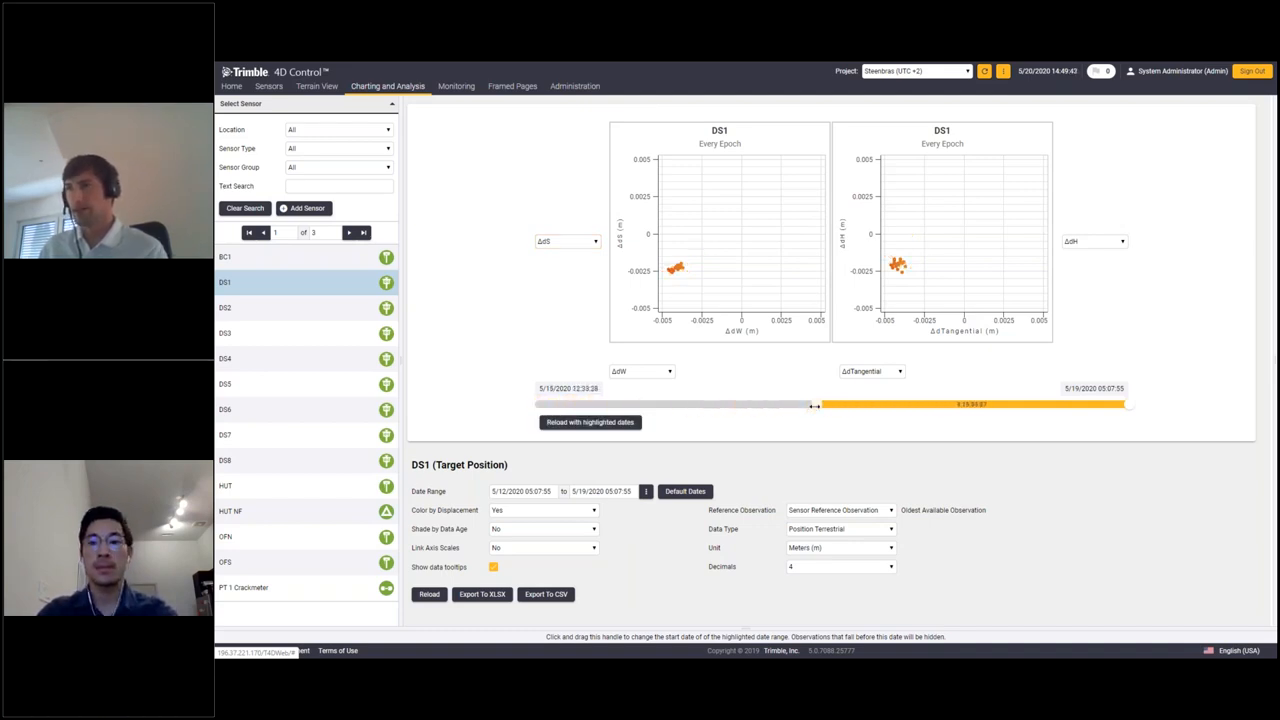
drag(1124, 404, 1075, 404)
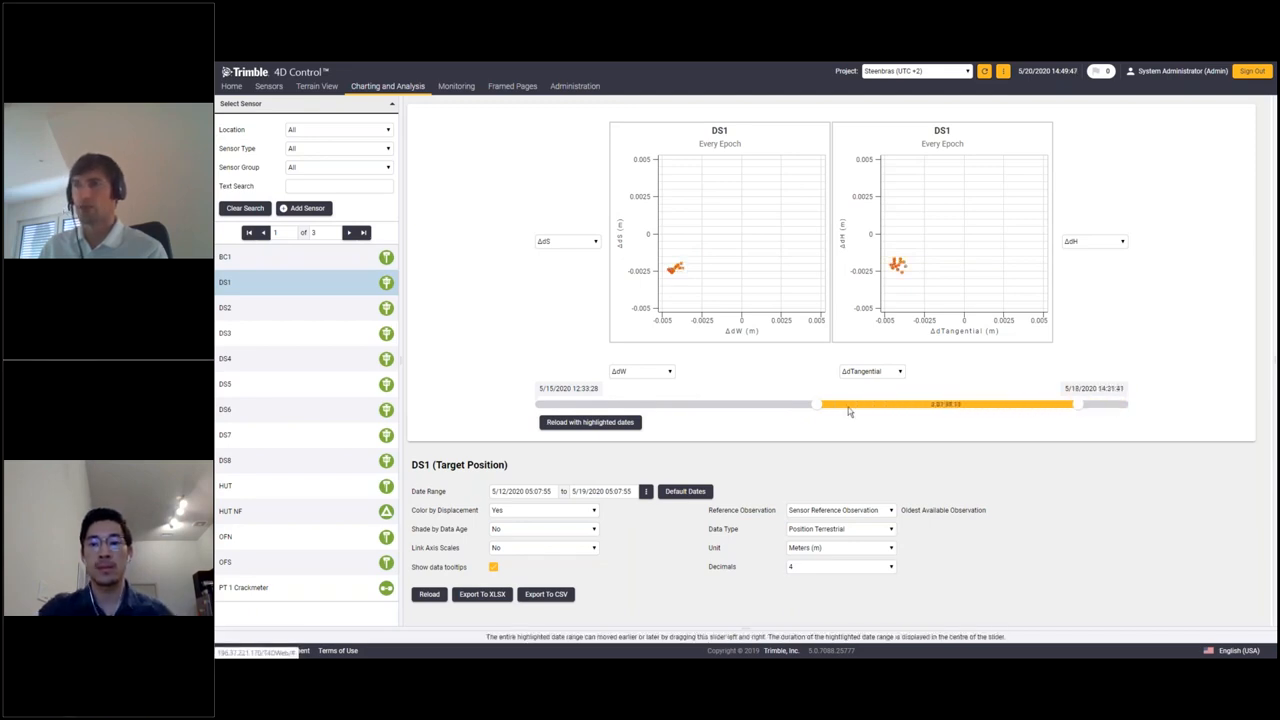
drag(837, 406, 632, 396)
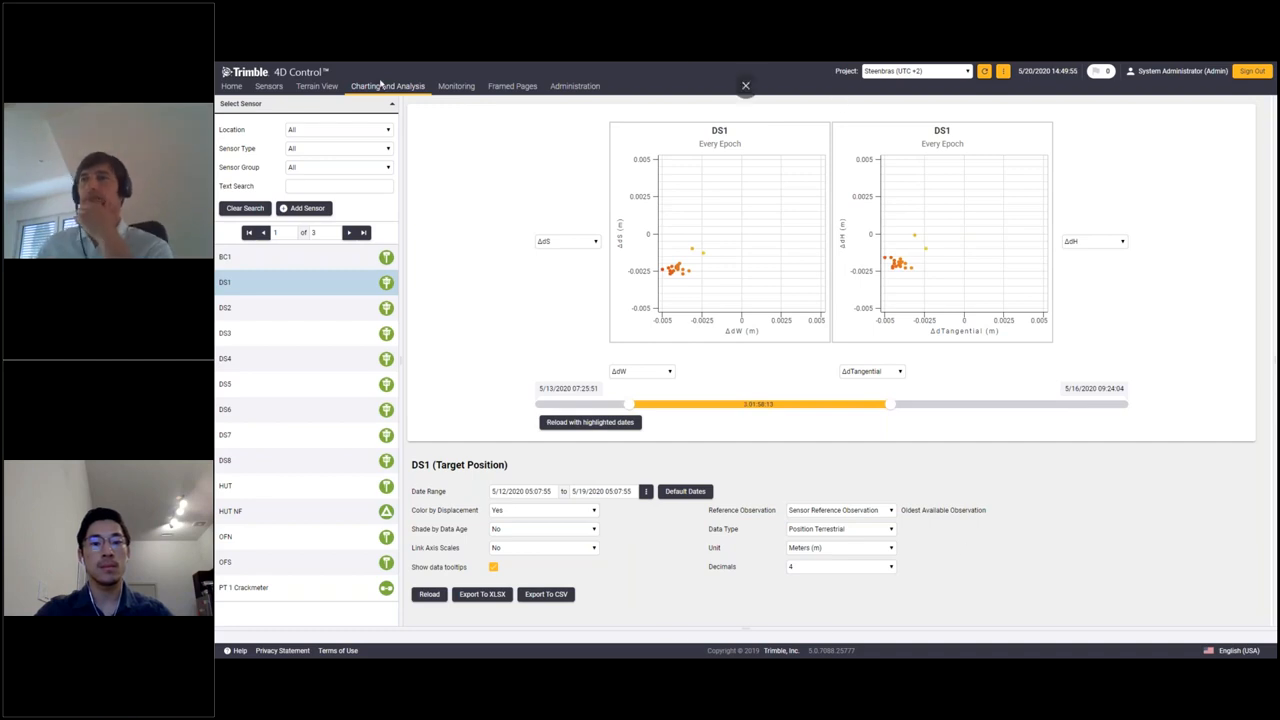
- Open the GNSS composite view to examine its receiver chart, alarm list and site image
mouse_move(403, 86)
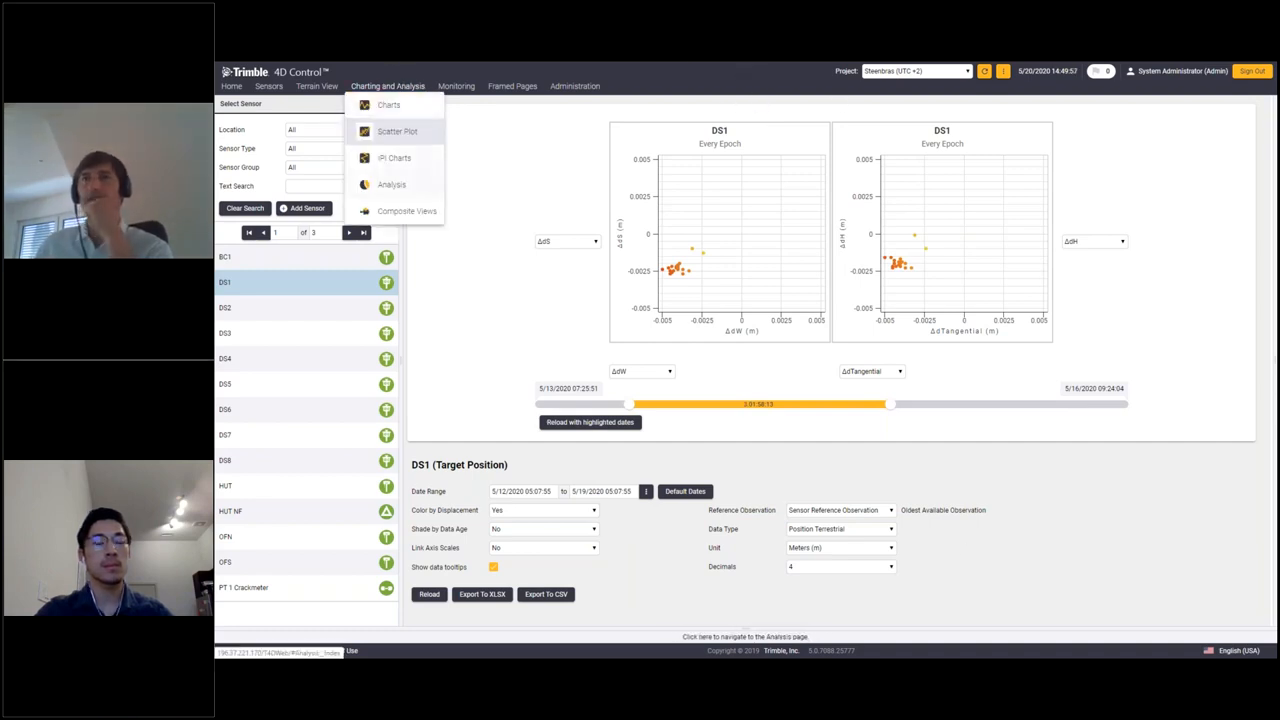
click(404, 215)
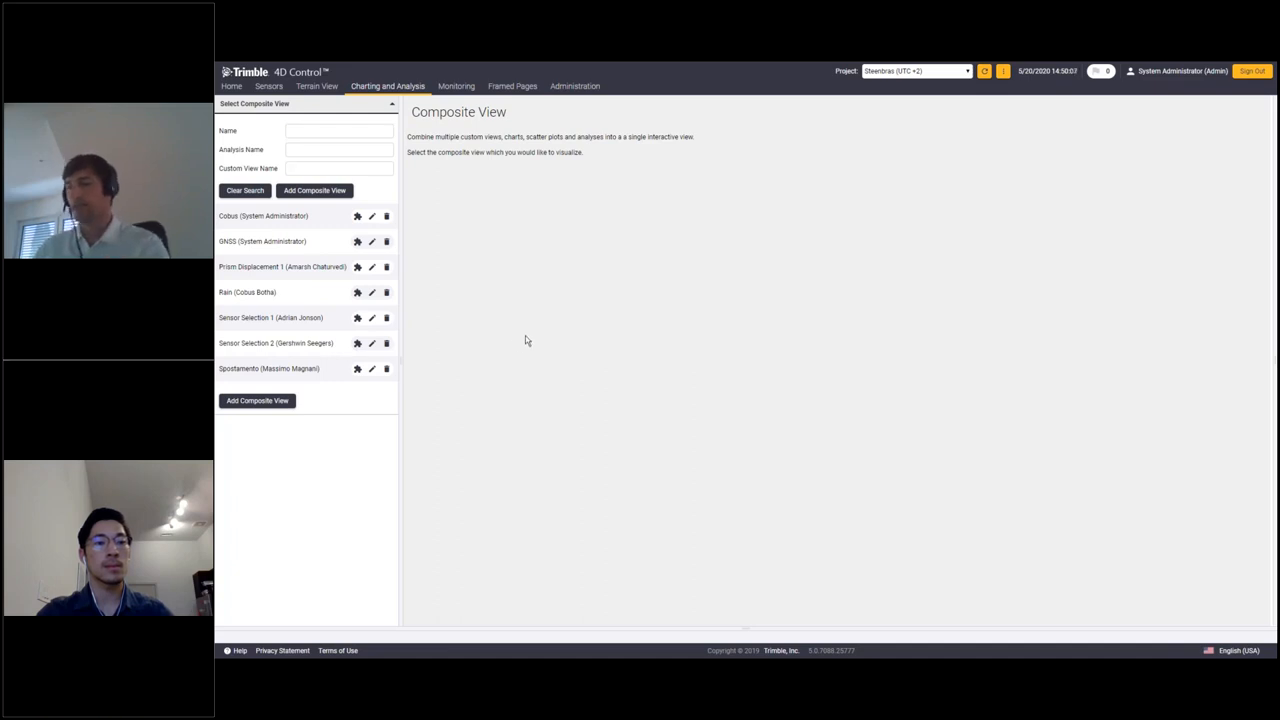
click(231, 243)
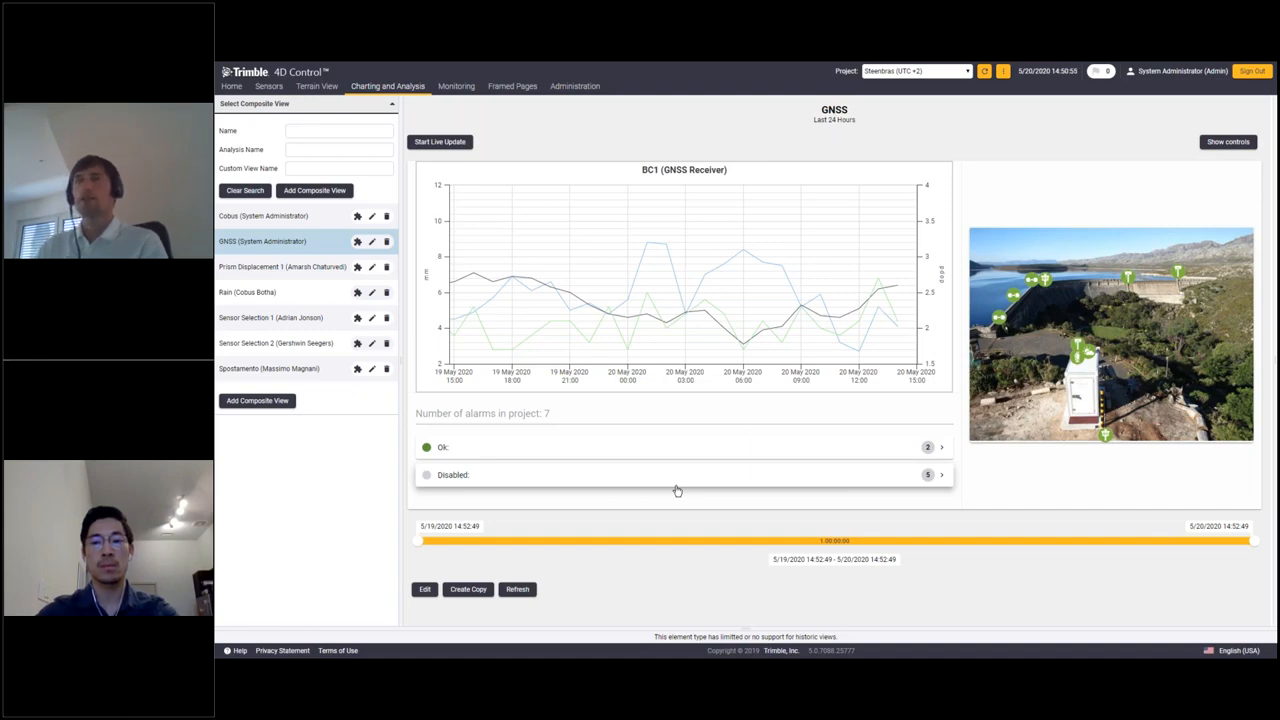
- Open a blank new user form in the account settings and check which roles can be assigned
mouse_move(470, 89)
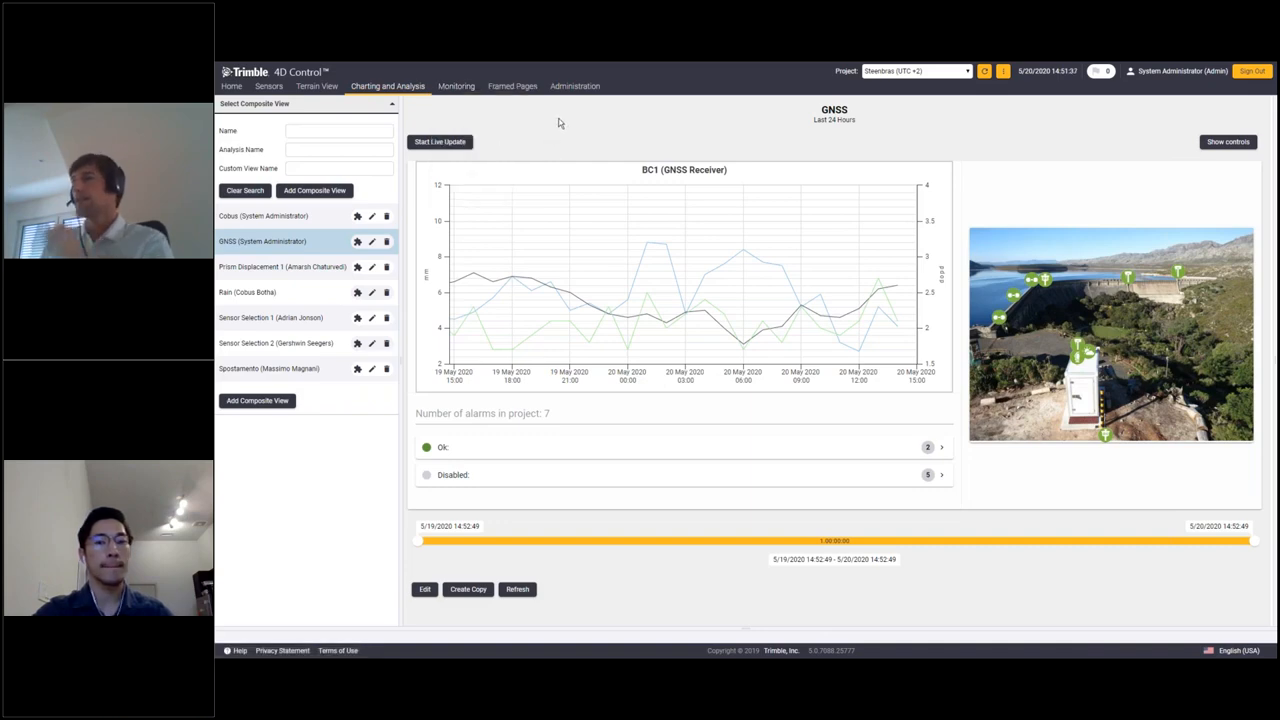
mouse_move(588, 92)
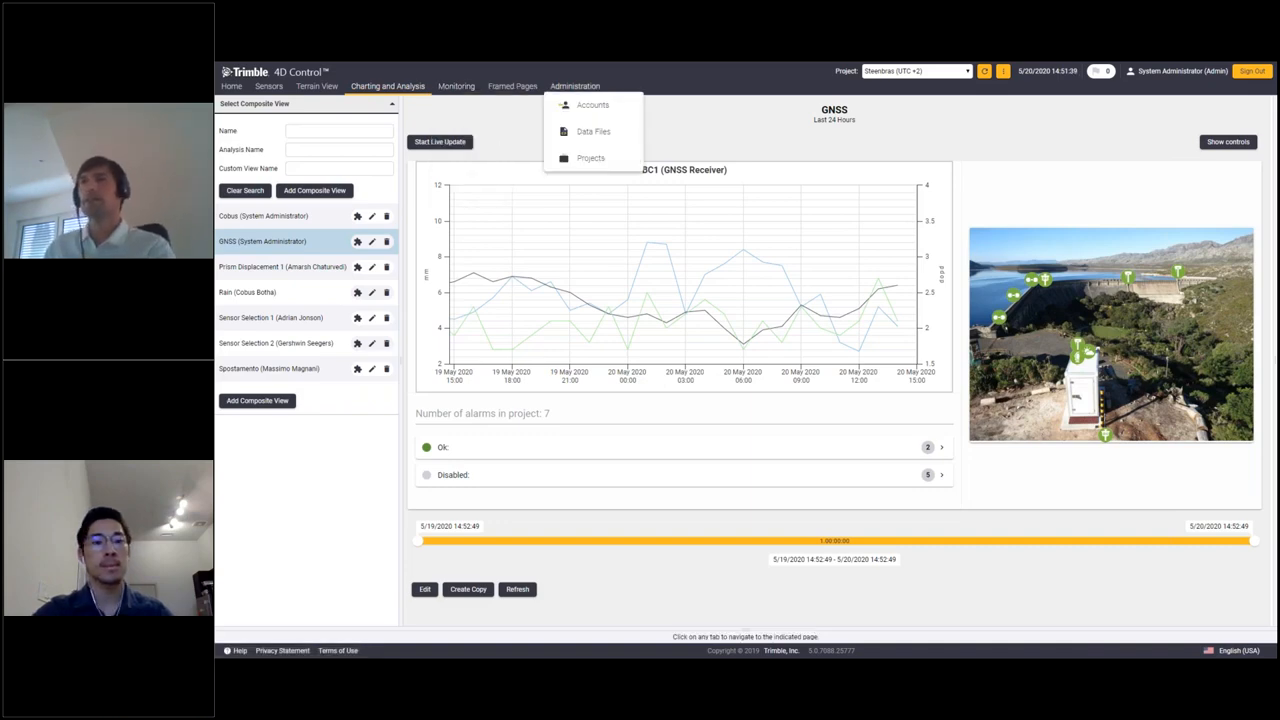
click(591, 106)
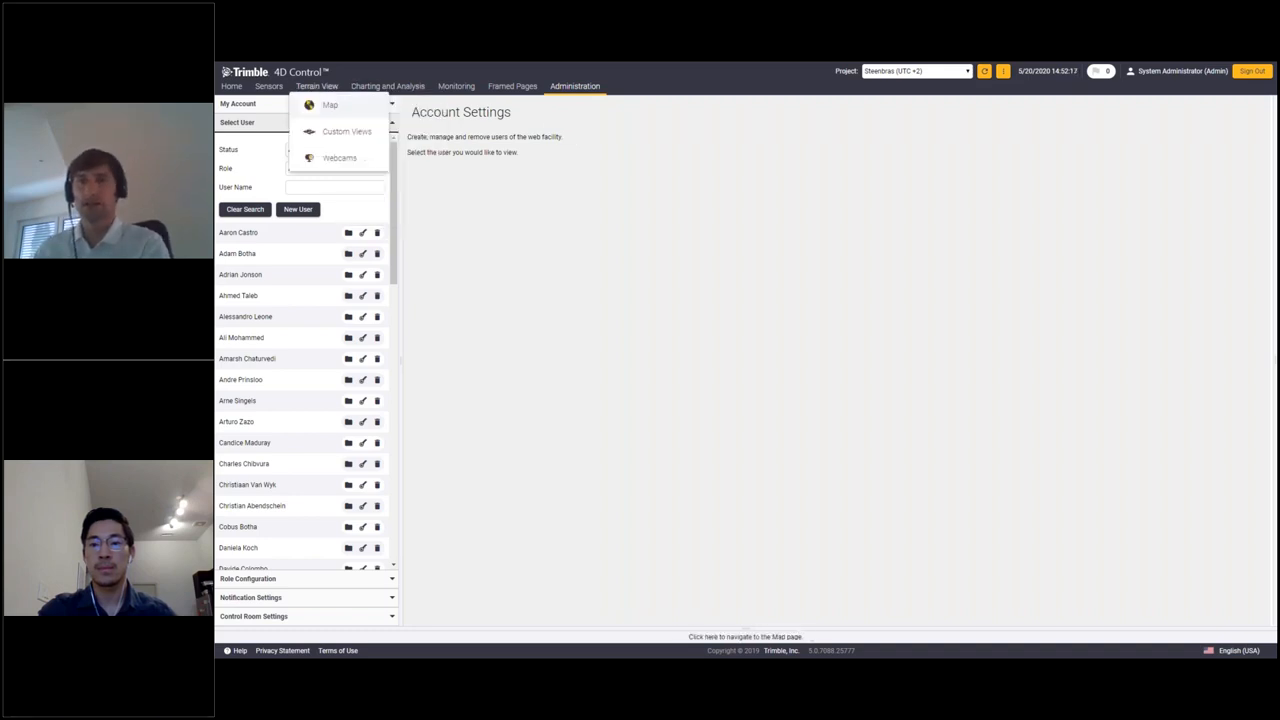
click(298, 210)
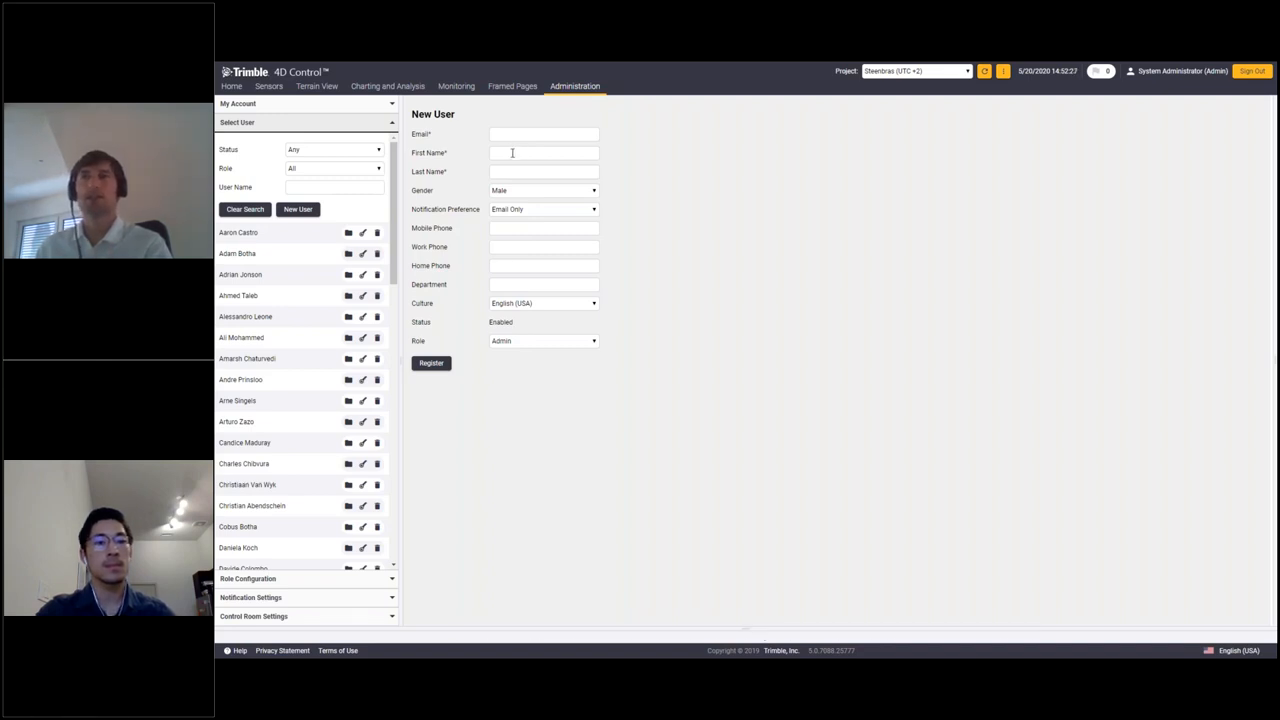
click(531, 343)
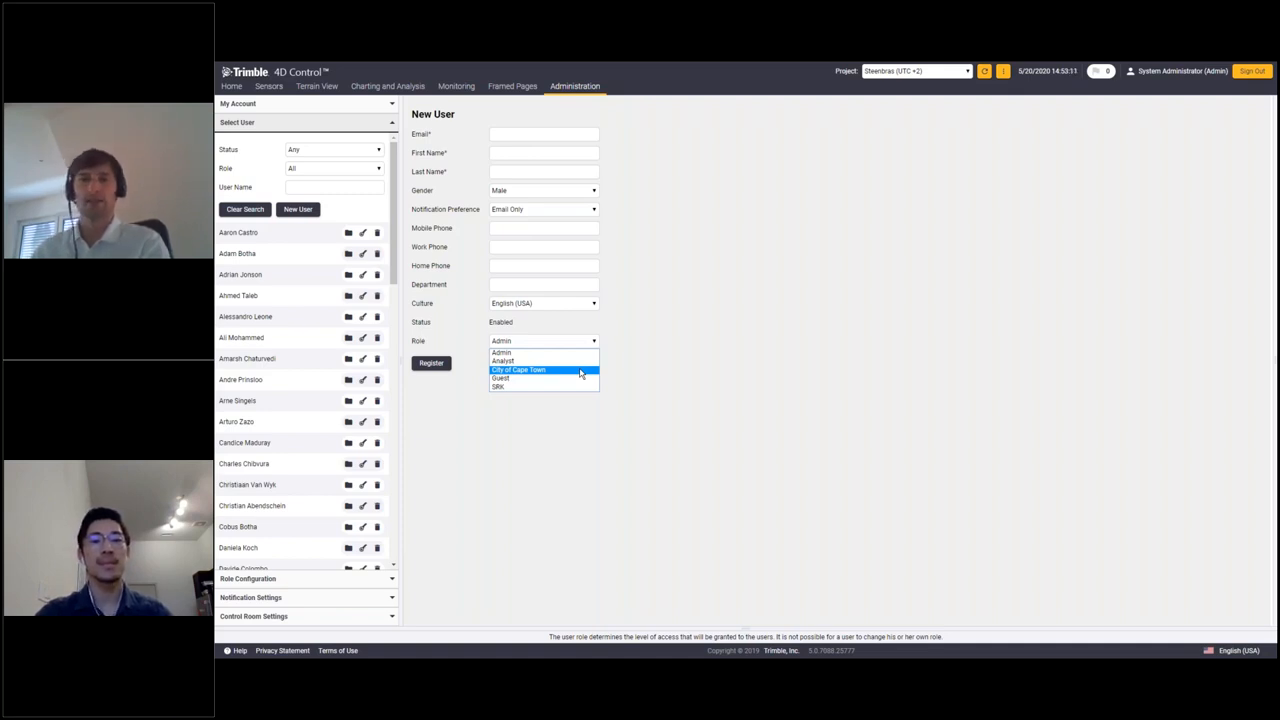
- Add a user role named "webinar" and look through its configurable page permissions
click(296, 581)
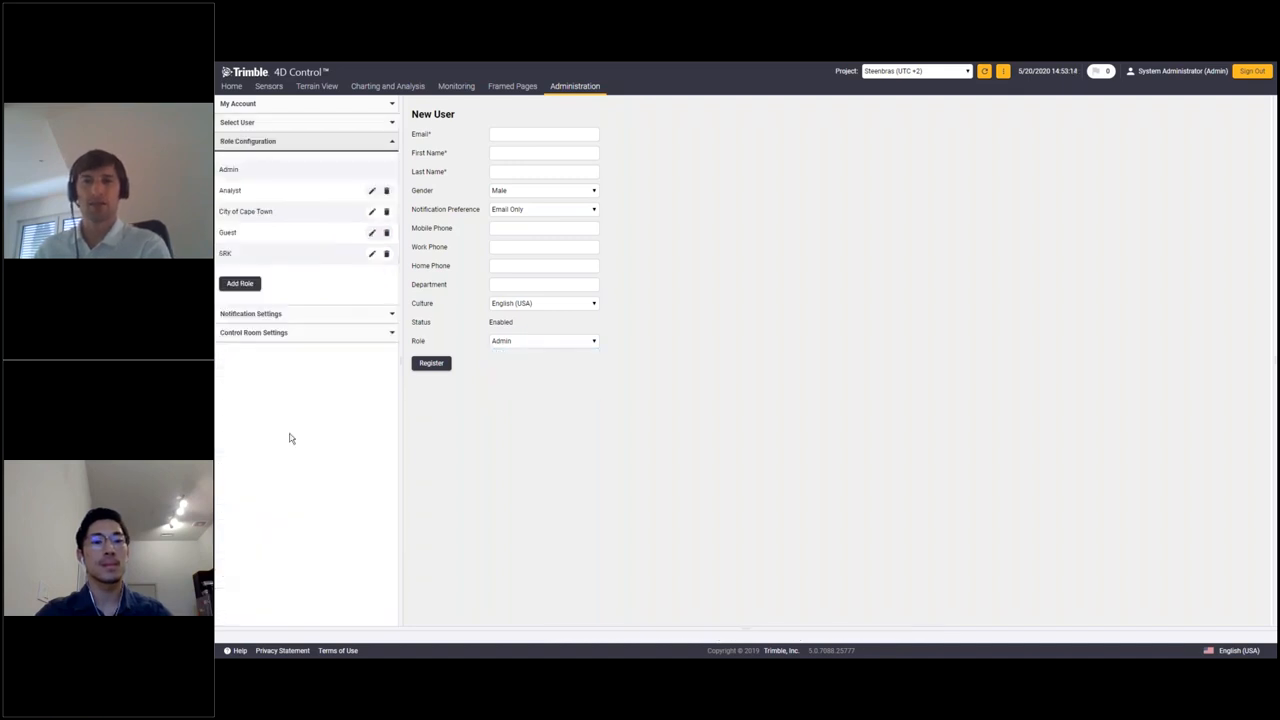
click(240, 283)
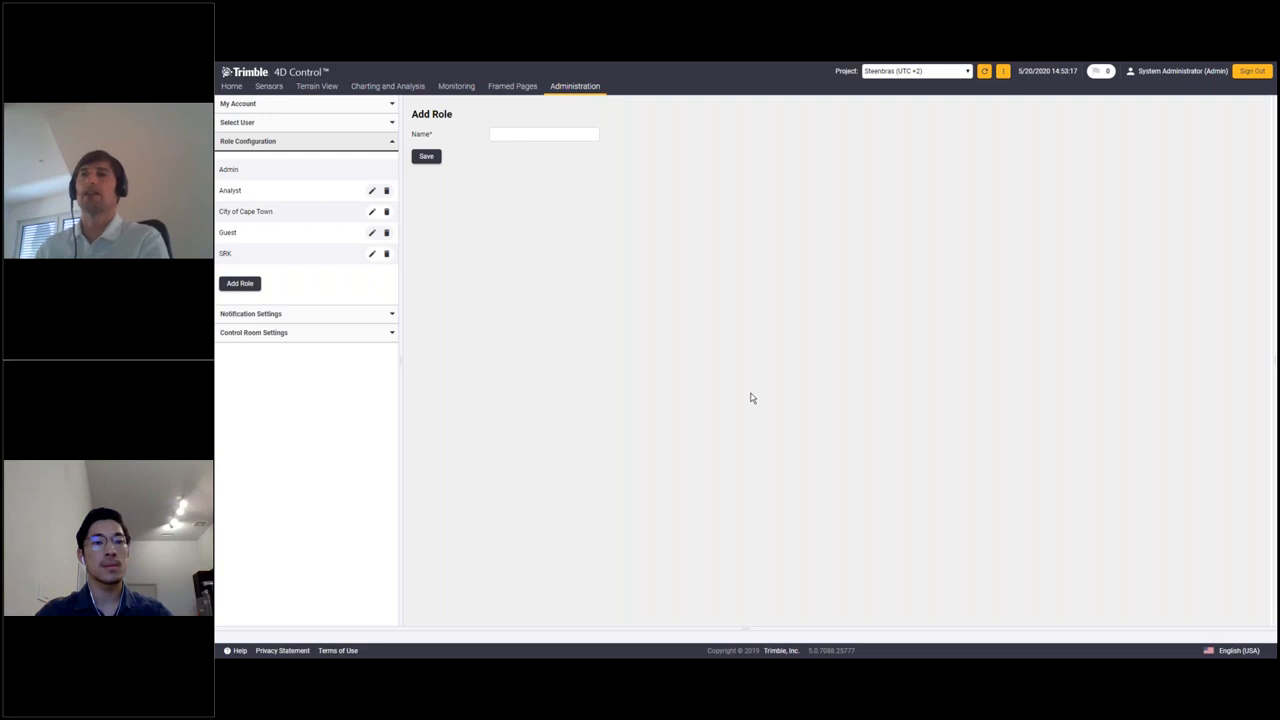
click(554, 130)
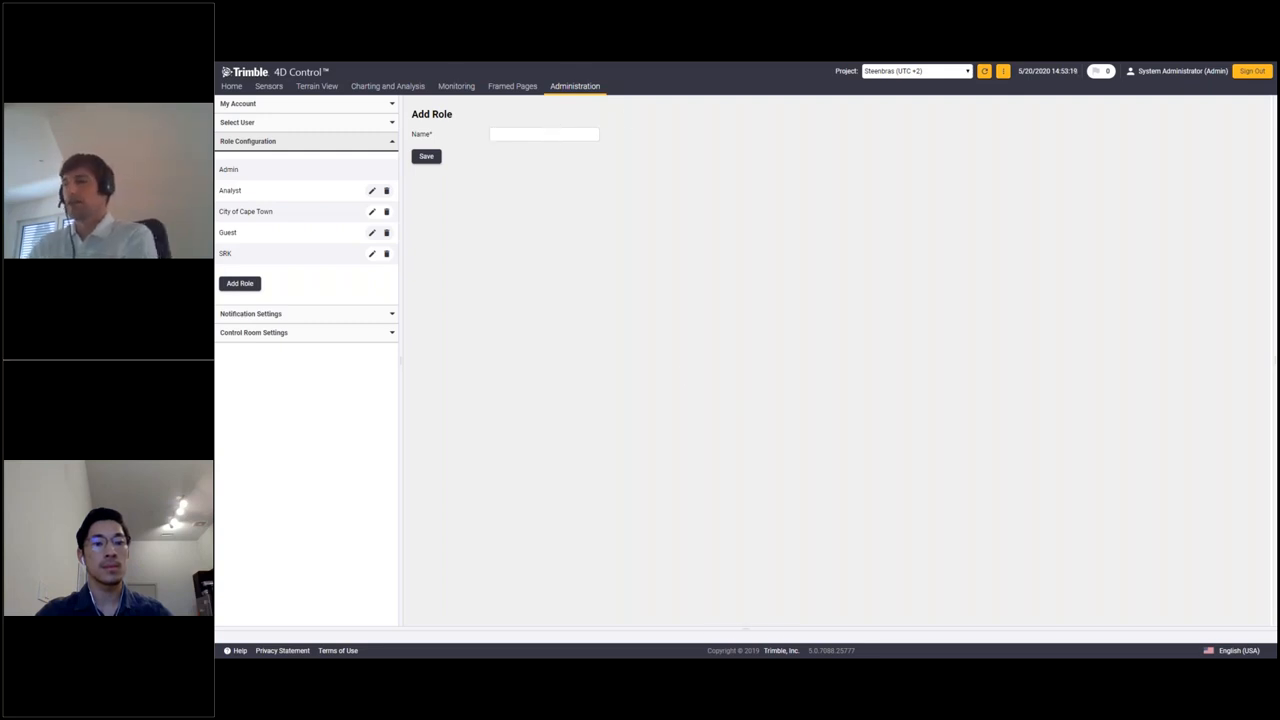
text(websit)
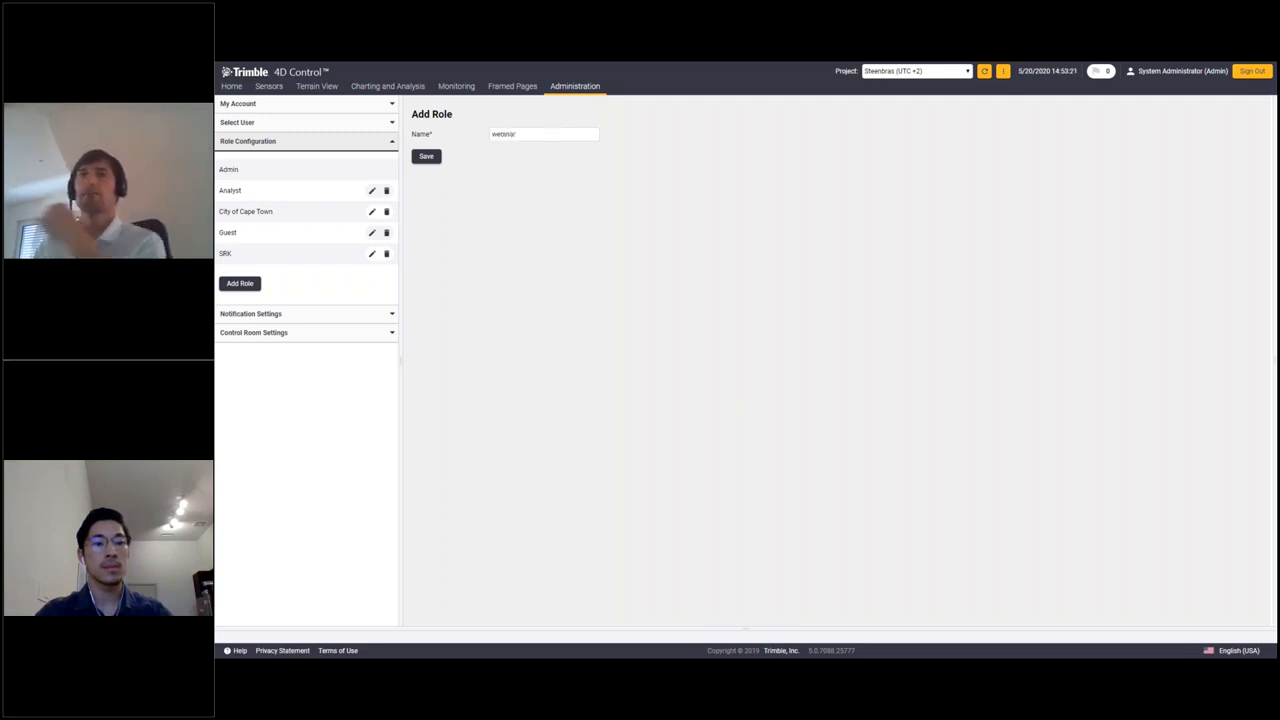
key(Return)
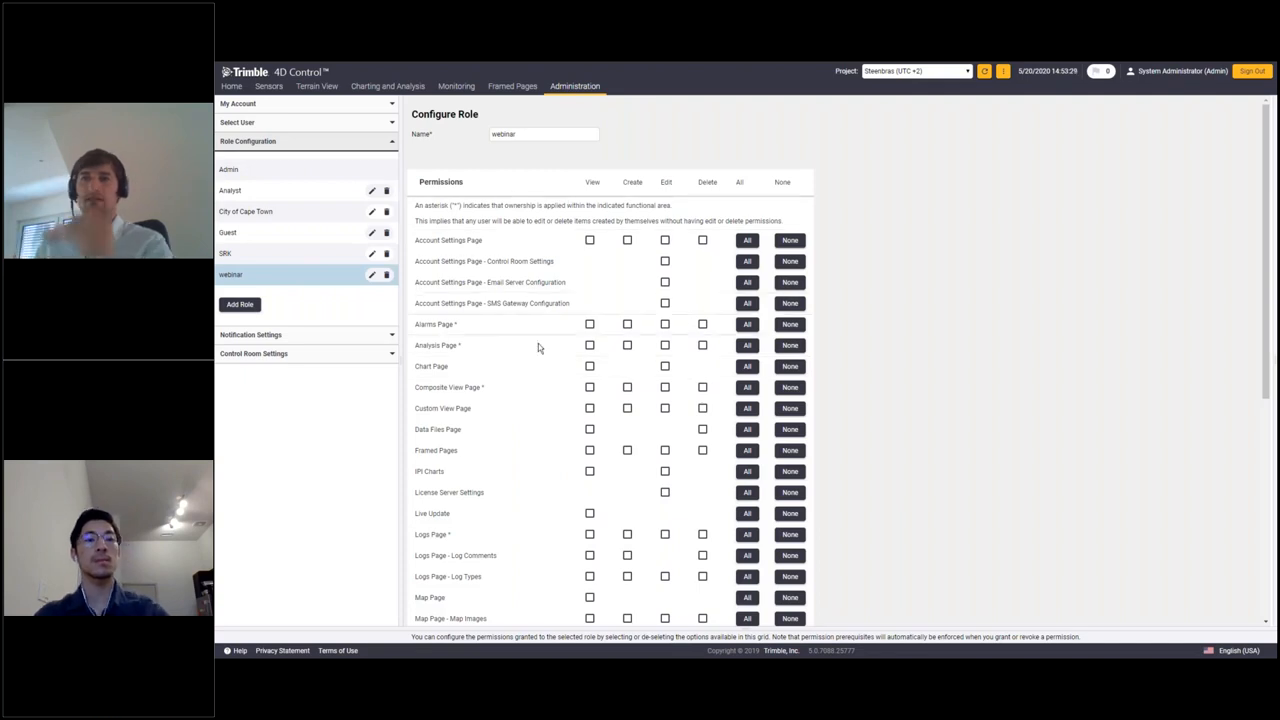
scroll(538, 343, down, 1)
scroll(544, 357, down, 2)
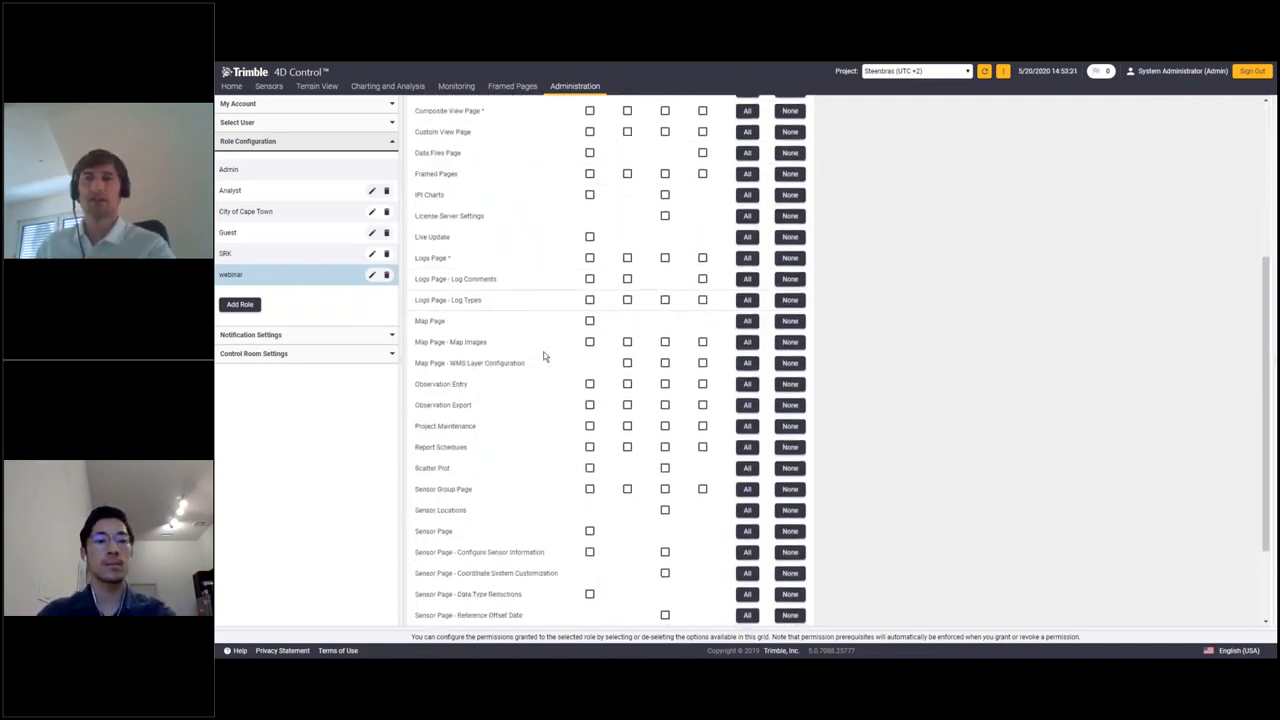
scroll(521, 236, up, 3)
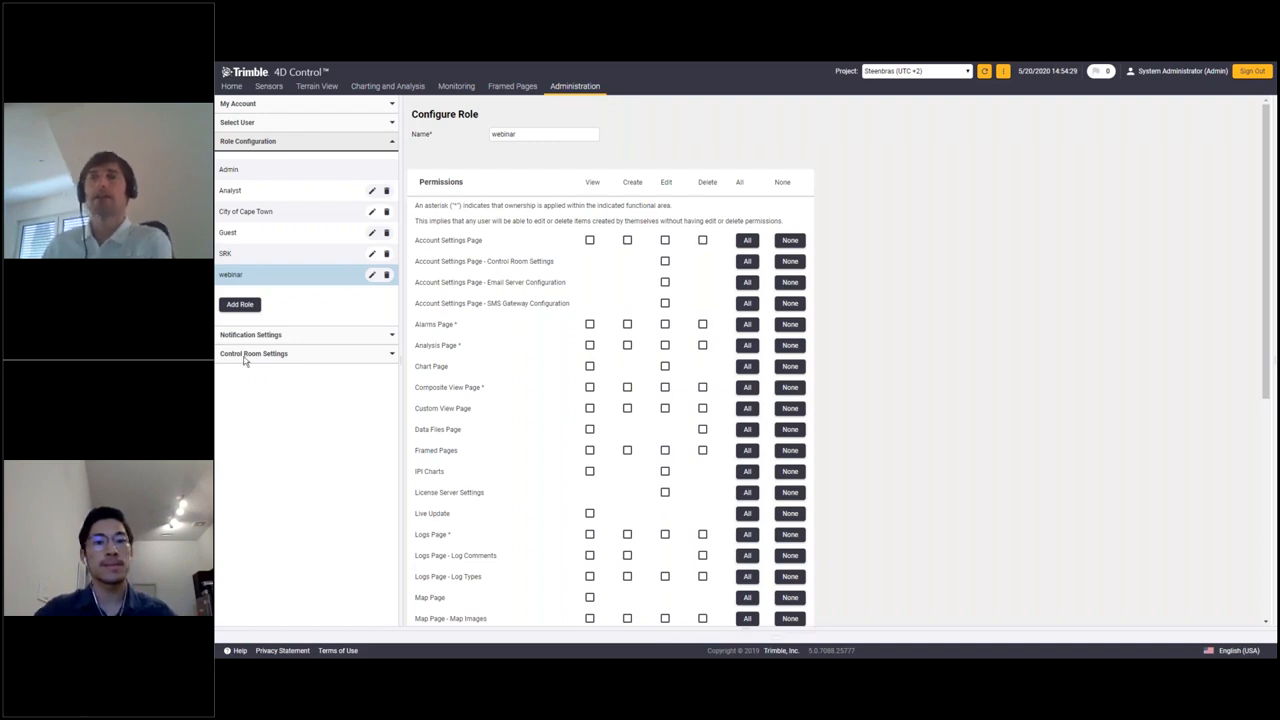
- View the Steenbras Dam Wall webcam page and the HUT View custom view
mouse_move(322, 92)
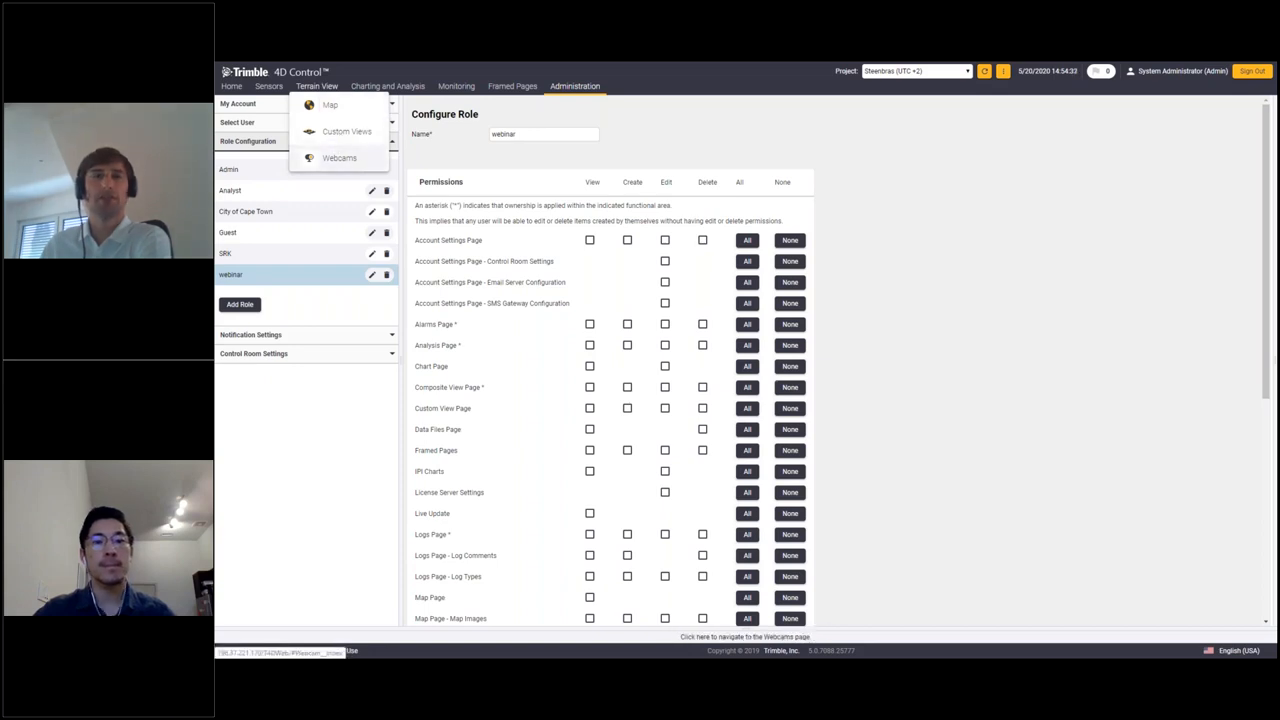
click(336, 159)
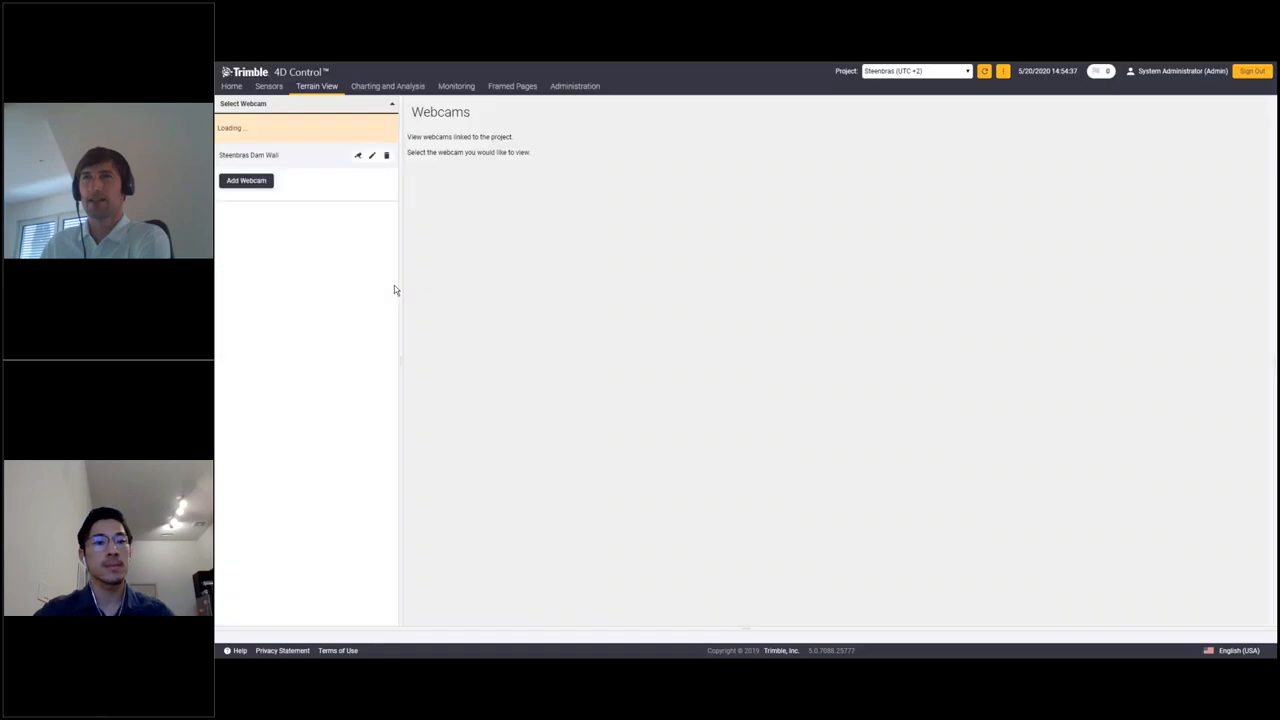
click(255, 148)
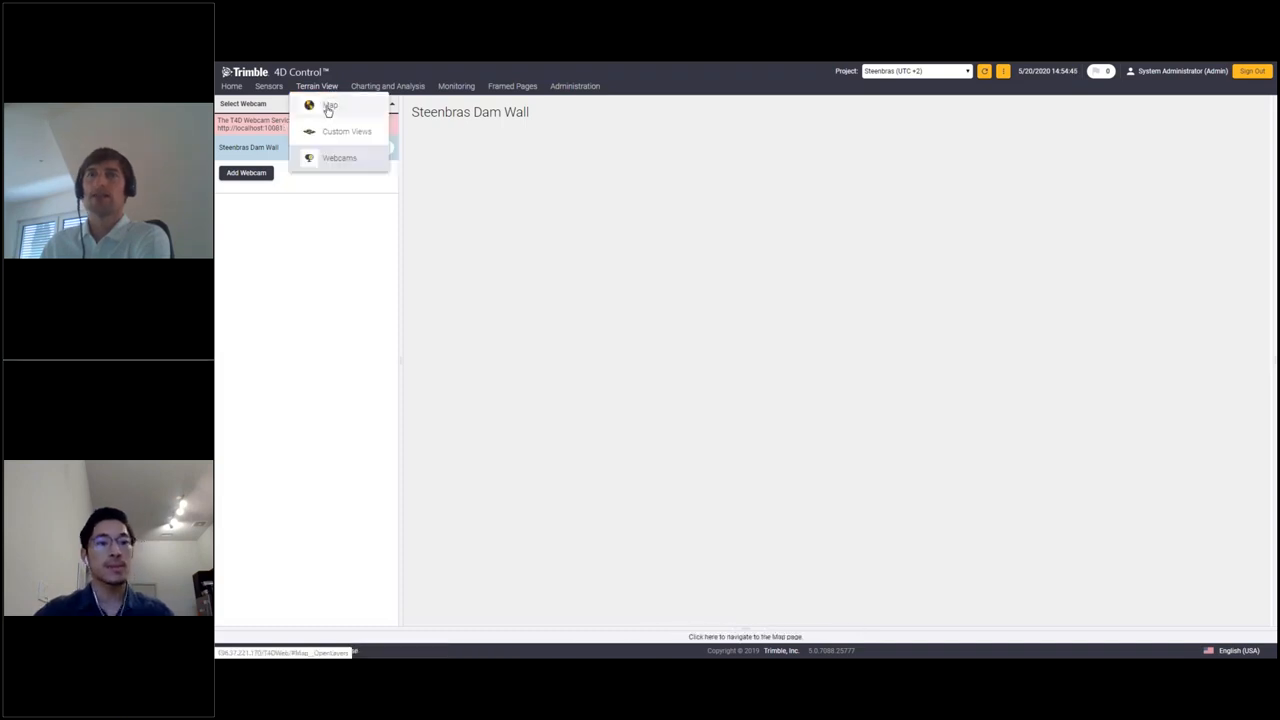
click(334, 139)
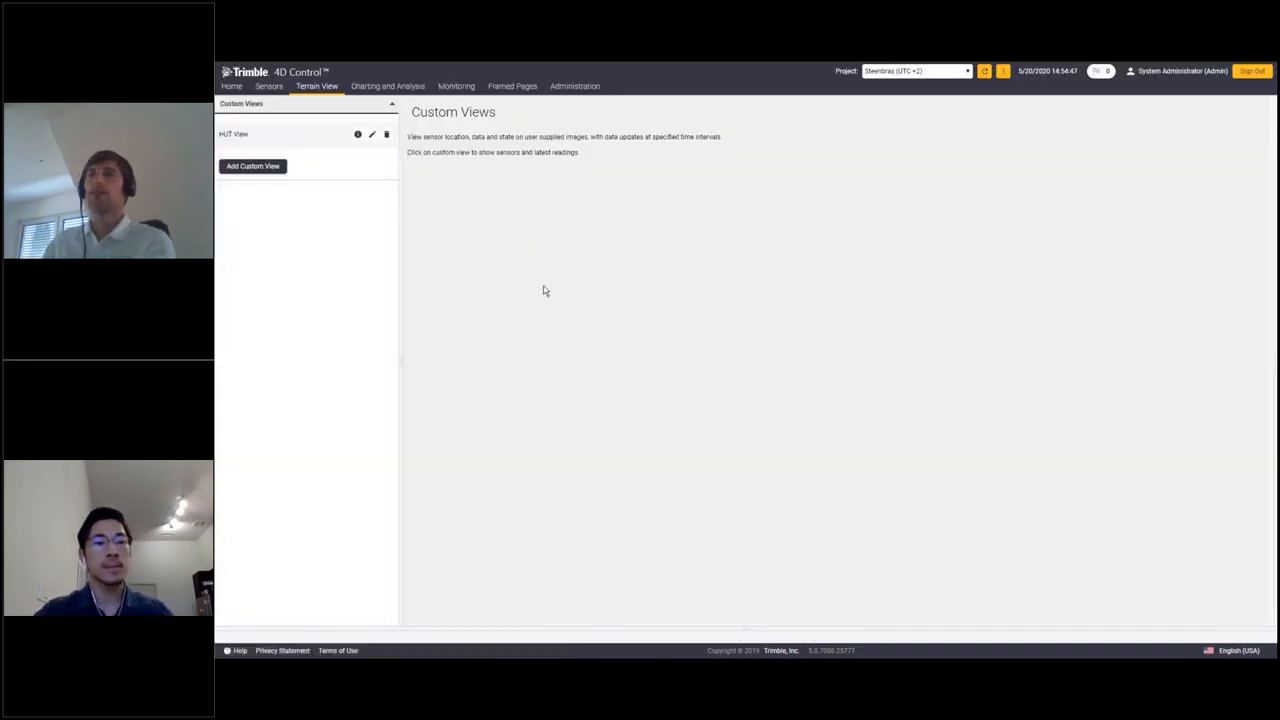
click(231, 134)
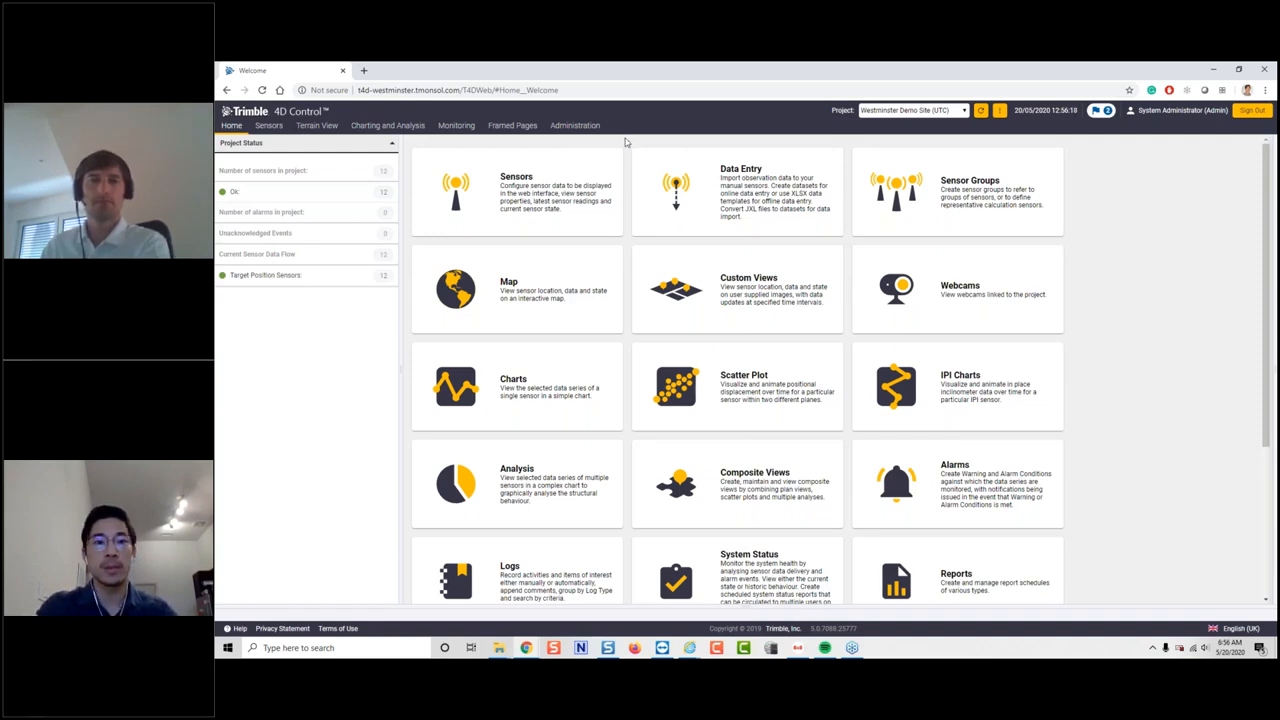
- Open the project management listing for the Westminster site, dismissing the pop-up blocker notice
mouse_move(590, 128)
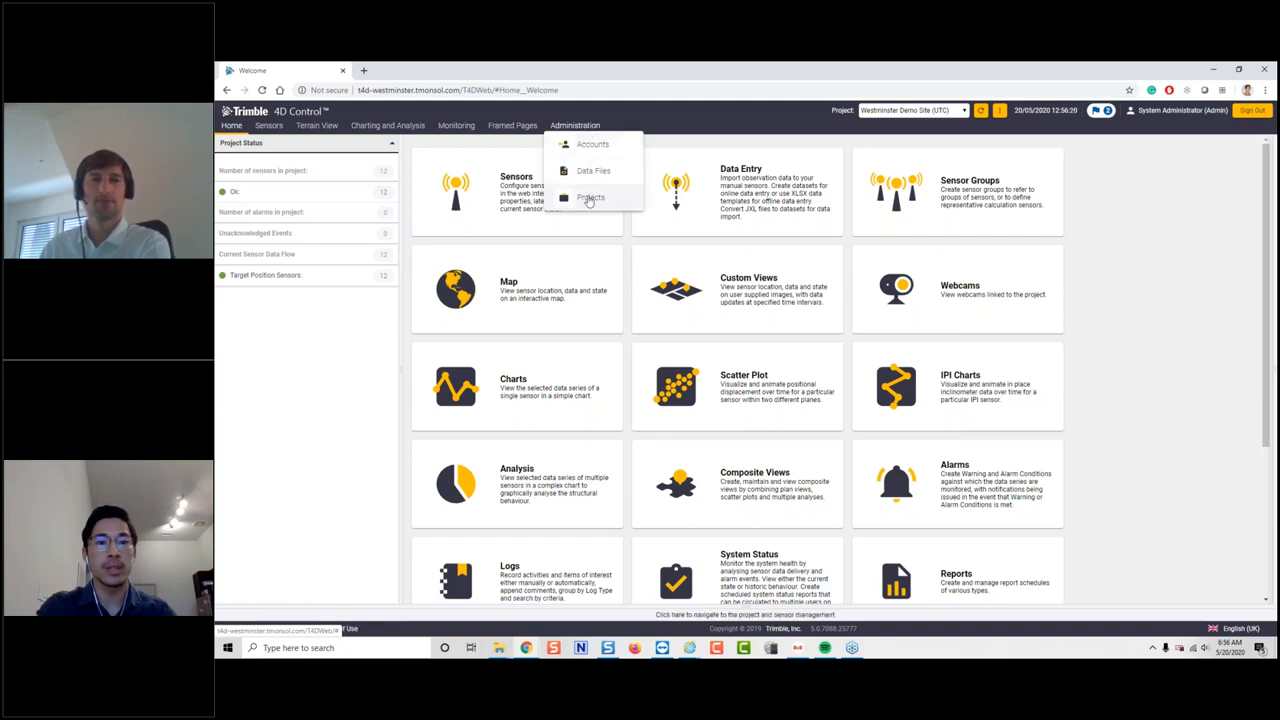
click(590, 198)
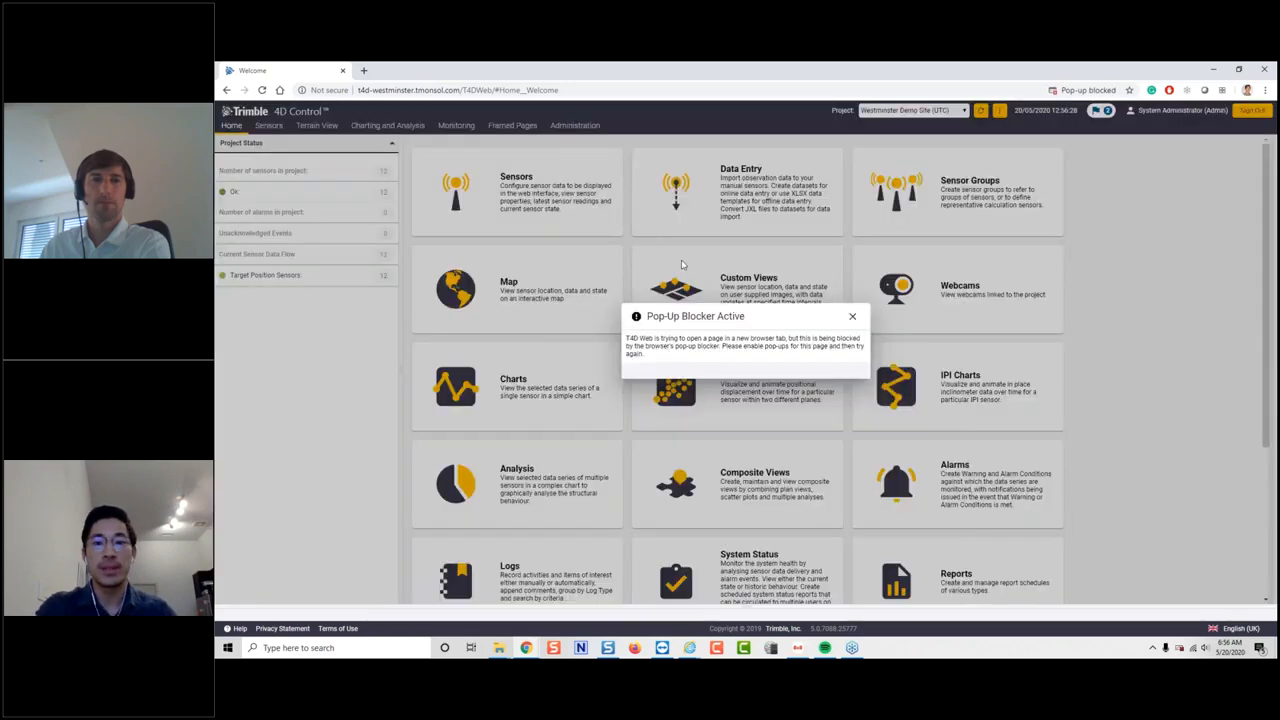
click(852, 317)
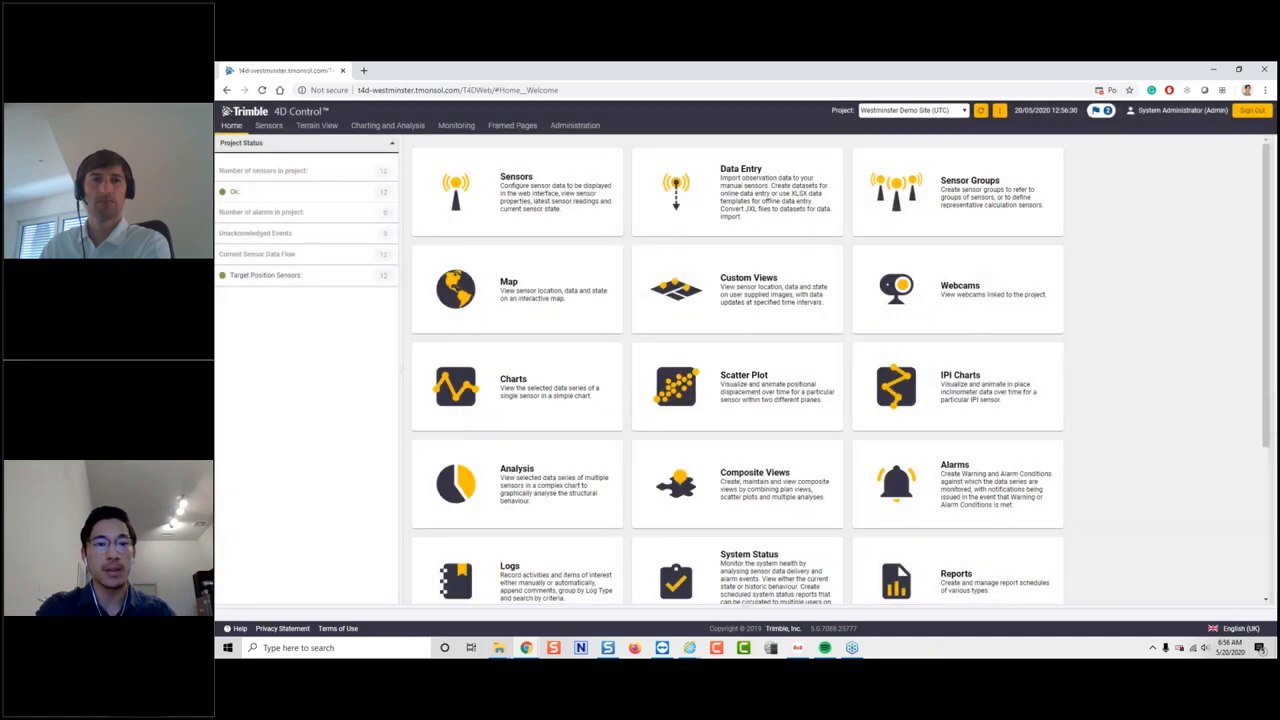
mouse_move(574, 126)
click(590, 198)
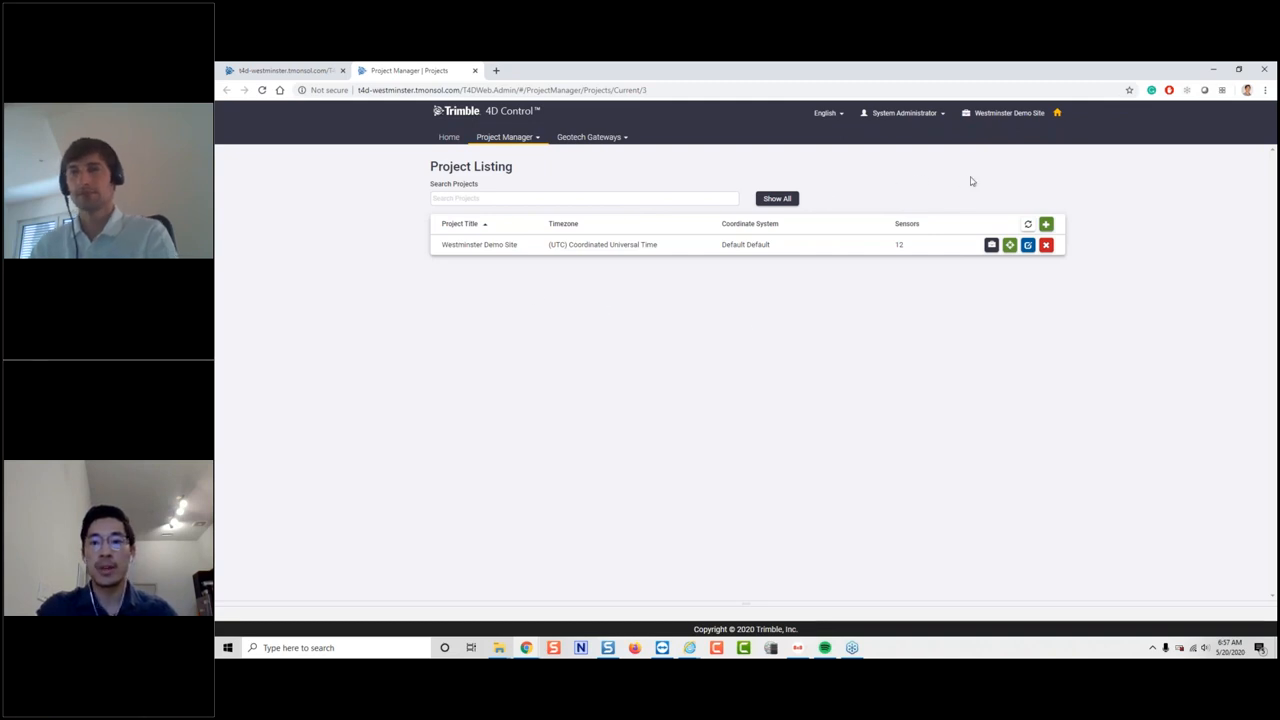
- Create and save a project titled "Webinar Demo" in the (UTC) Coordinated Universal Time timezone with the default unit preferences
click(1046, 226)
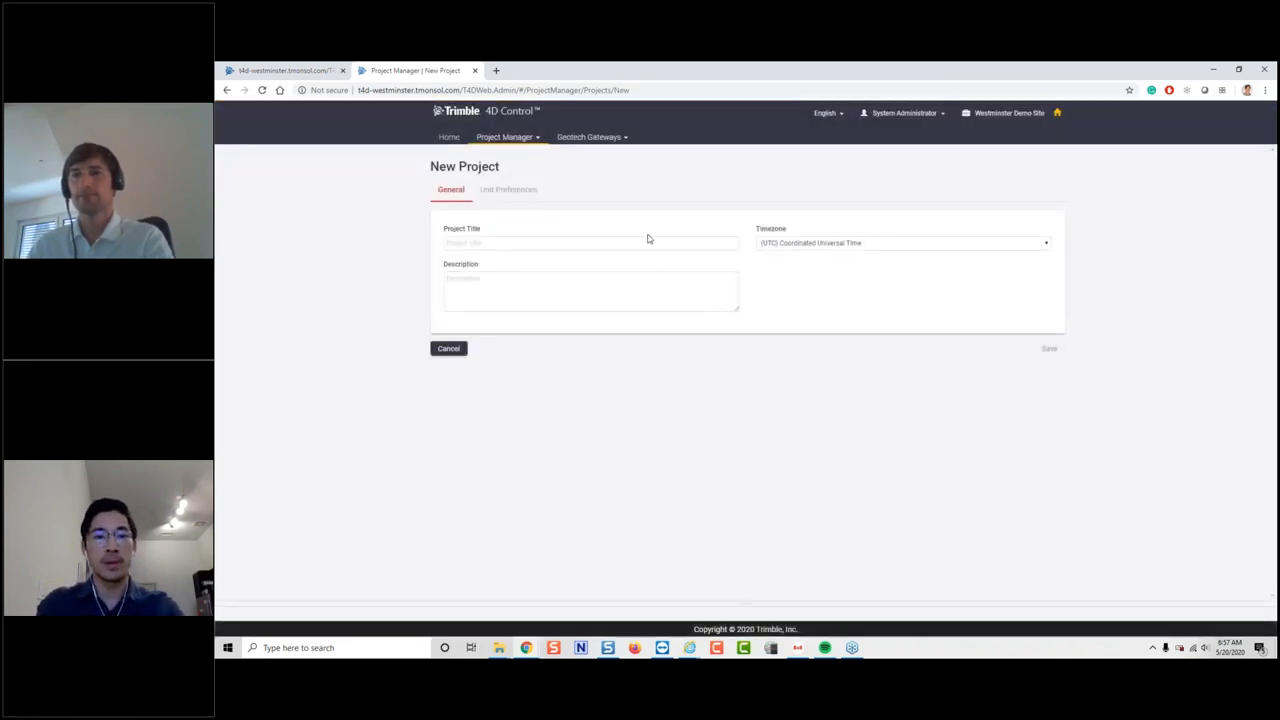
click(646, 242)
text(Webin)
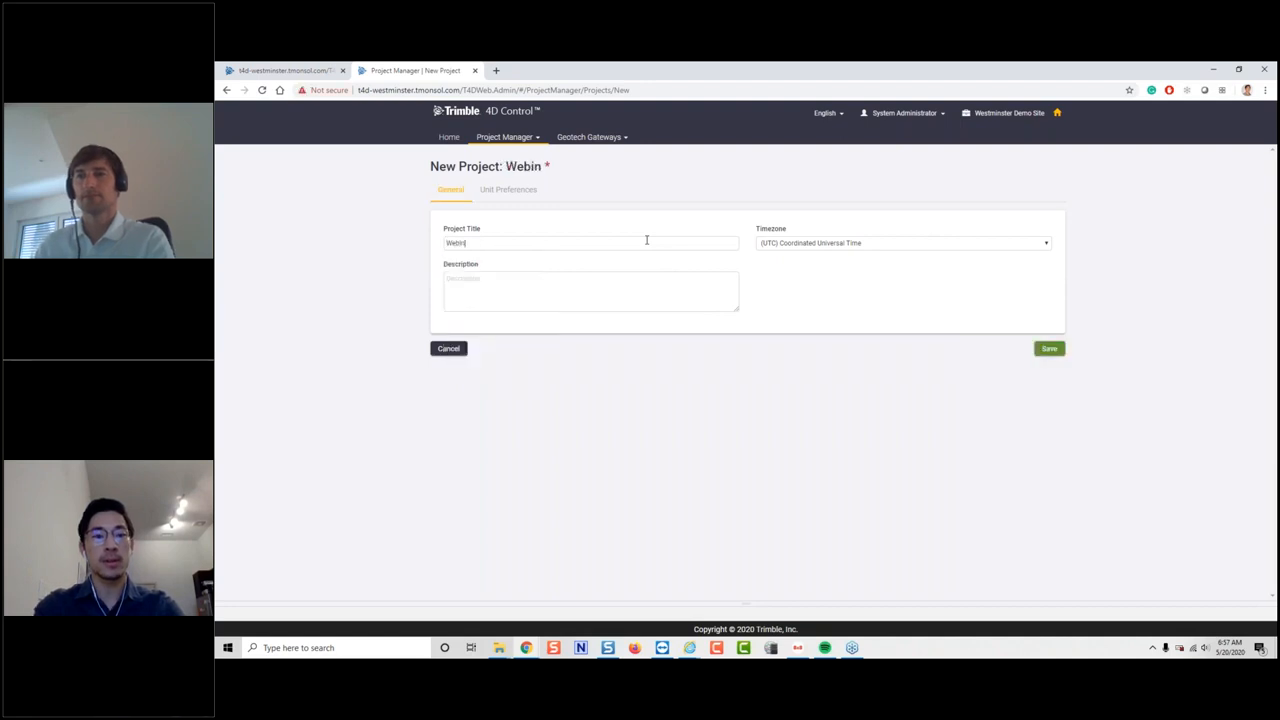
text(ar Demo)
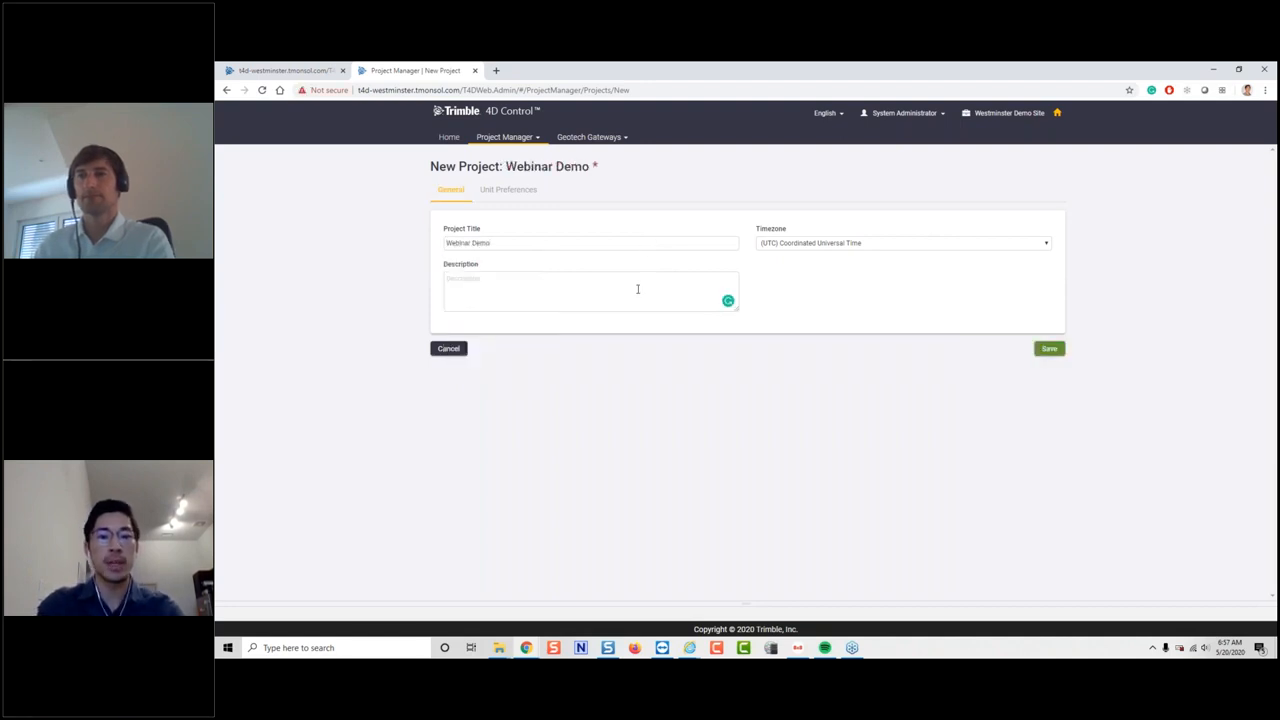
click(872, 244)
click(871, 245)
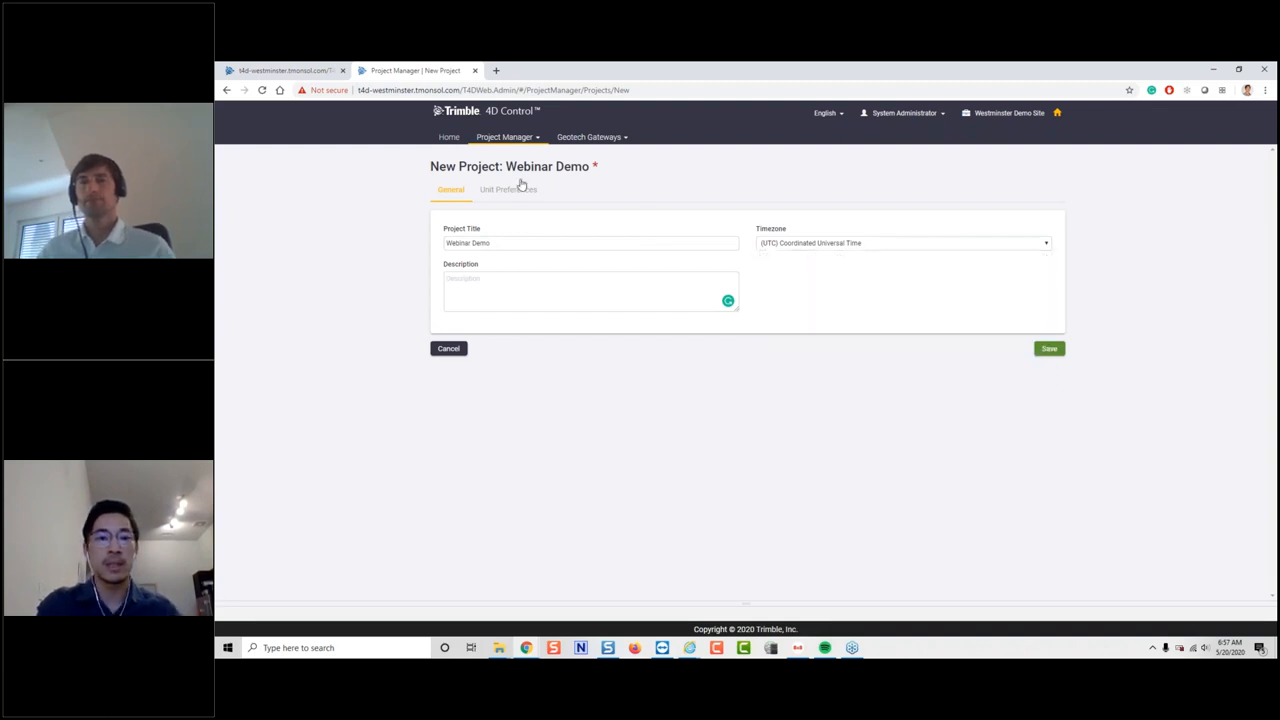
click(514, 191)
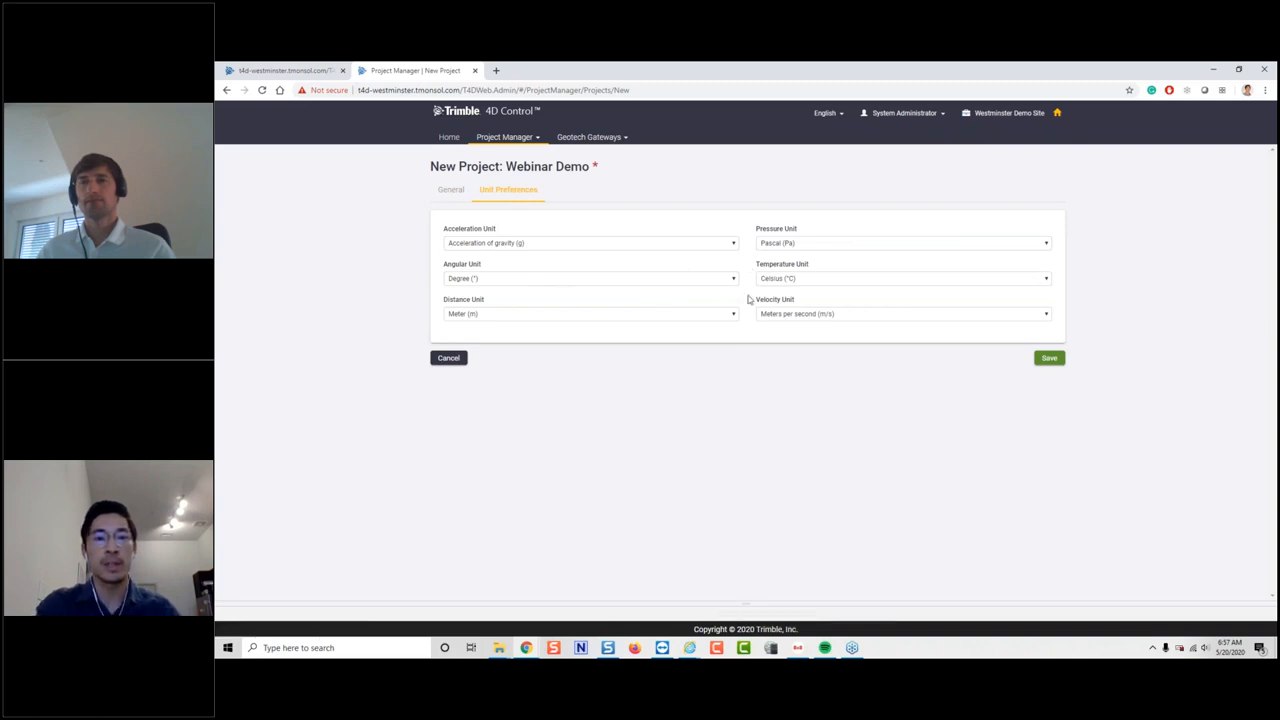
click(1049, 358)
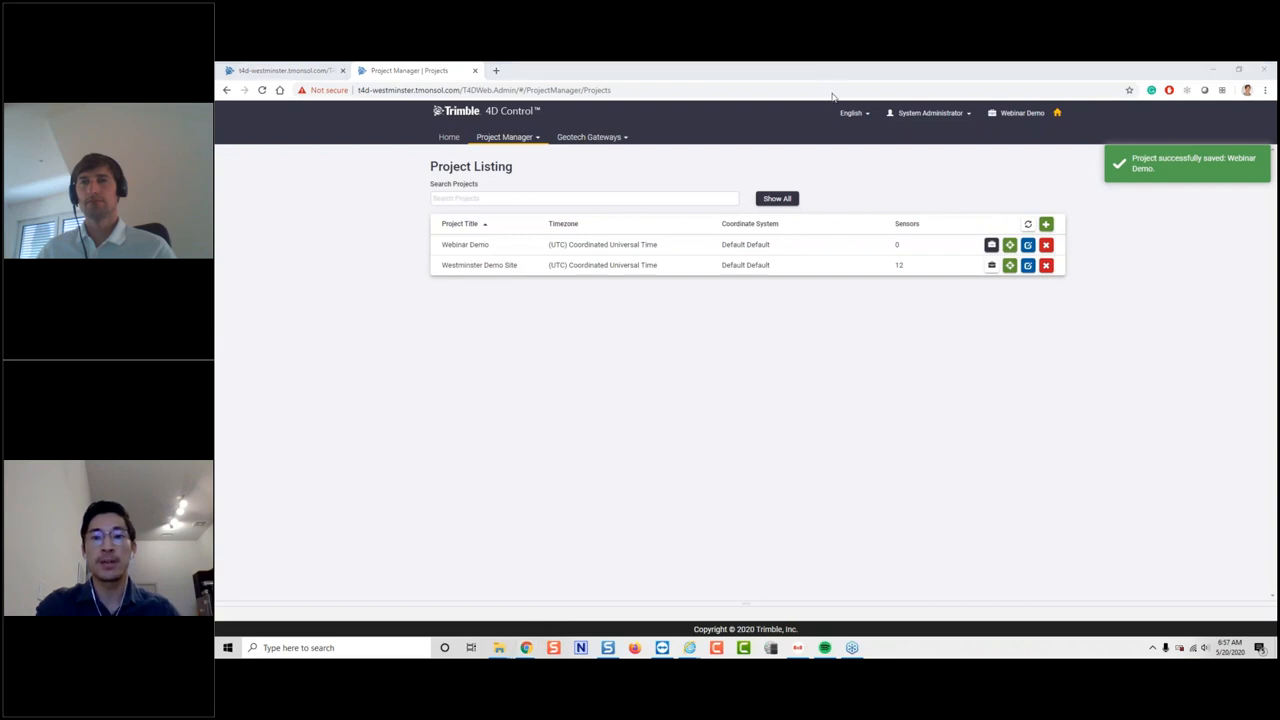
- Make Westminster Demo Site the current project and switch back to Webinar Demo
click(965, 68)
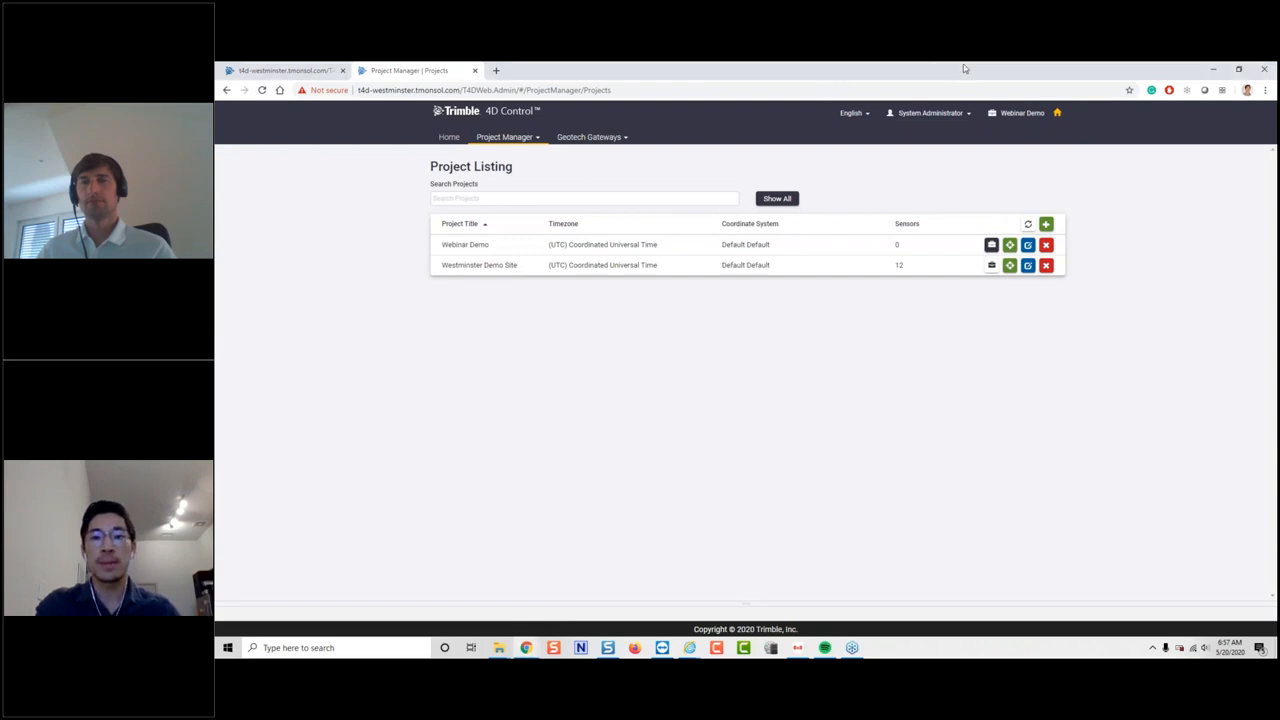
click(991, 265)
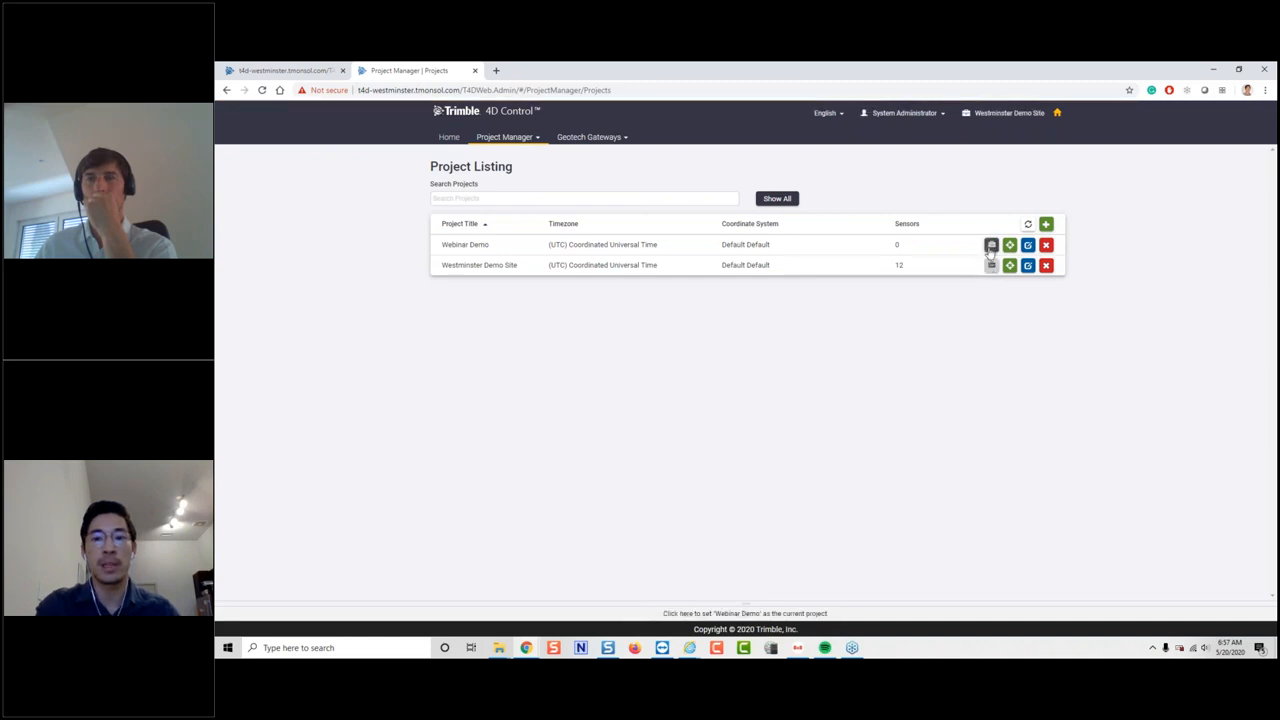
click(991, 244)
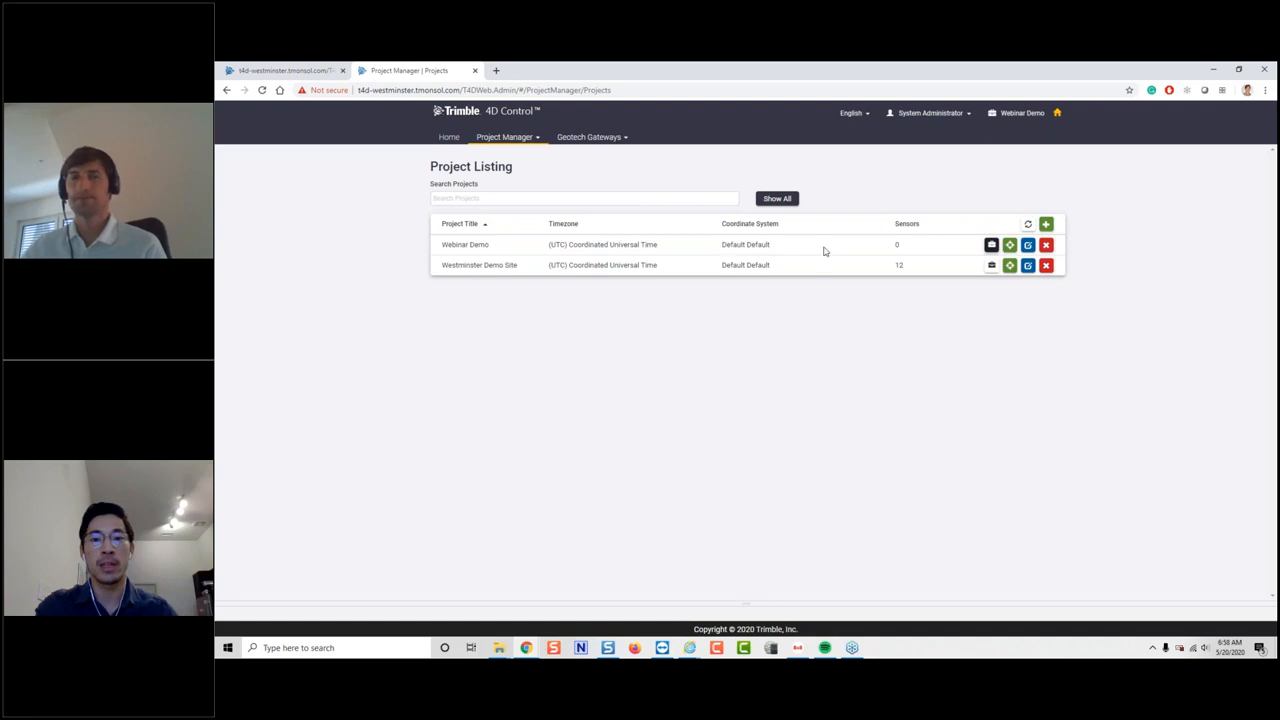
- Open the Webinar Demo project for editing, review its general settings and unit preferences, and leave without saving
click(1030, 247)
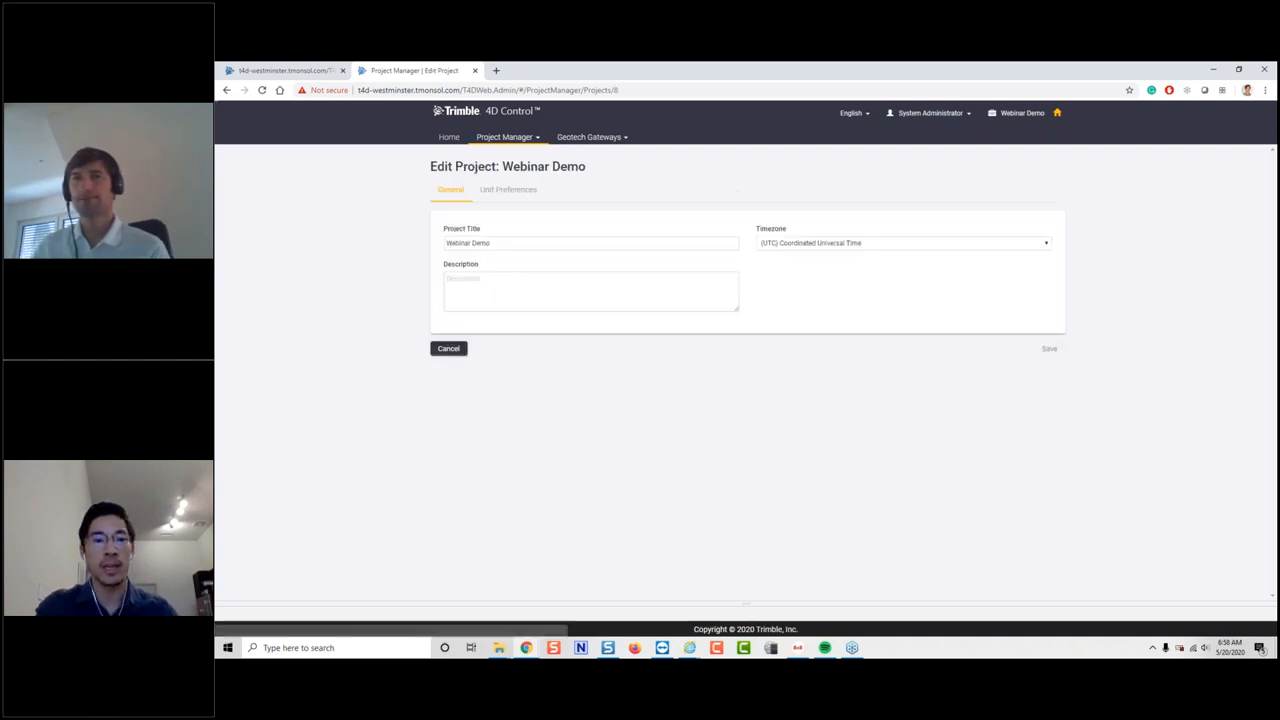
click(632, 286)
click(526, 191)
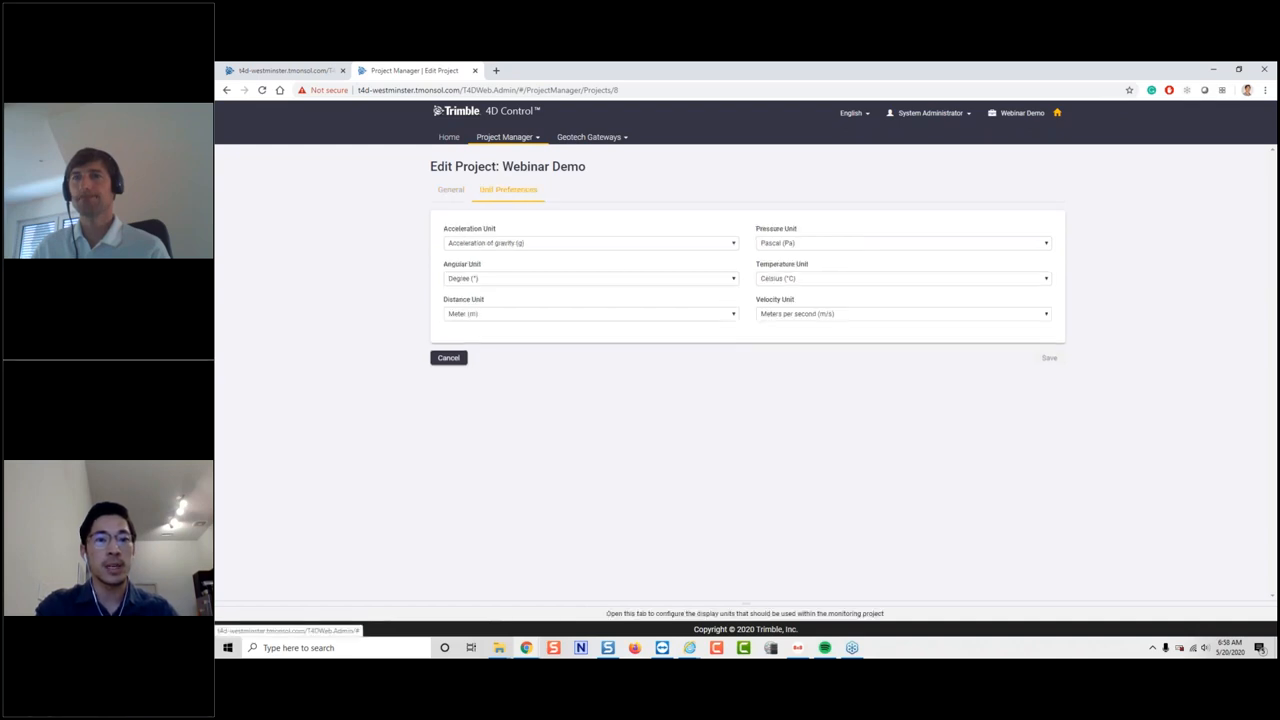
click(448, 358)
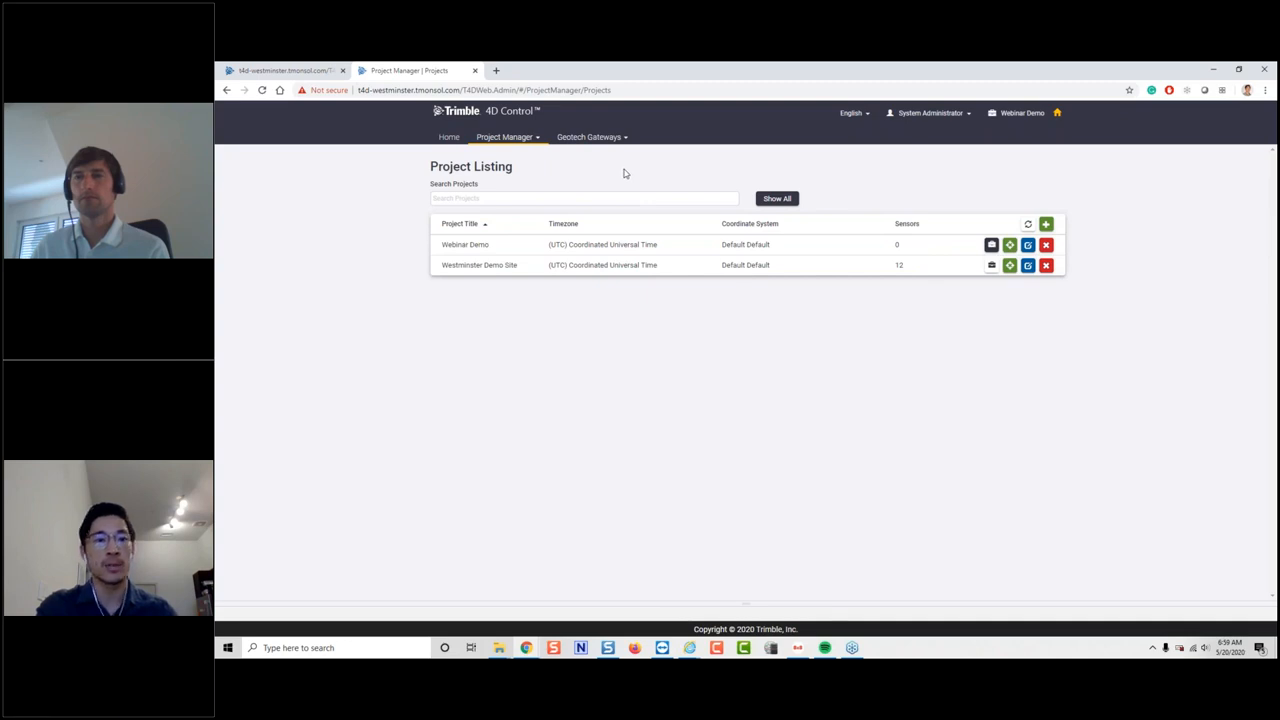
- Start adding multiple sensors to Webinar Demo with sensor type Target (Displacement) and data source Integrity Monitor [WebDemo]
click(285, 70)
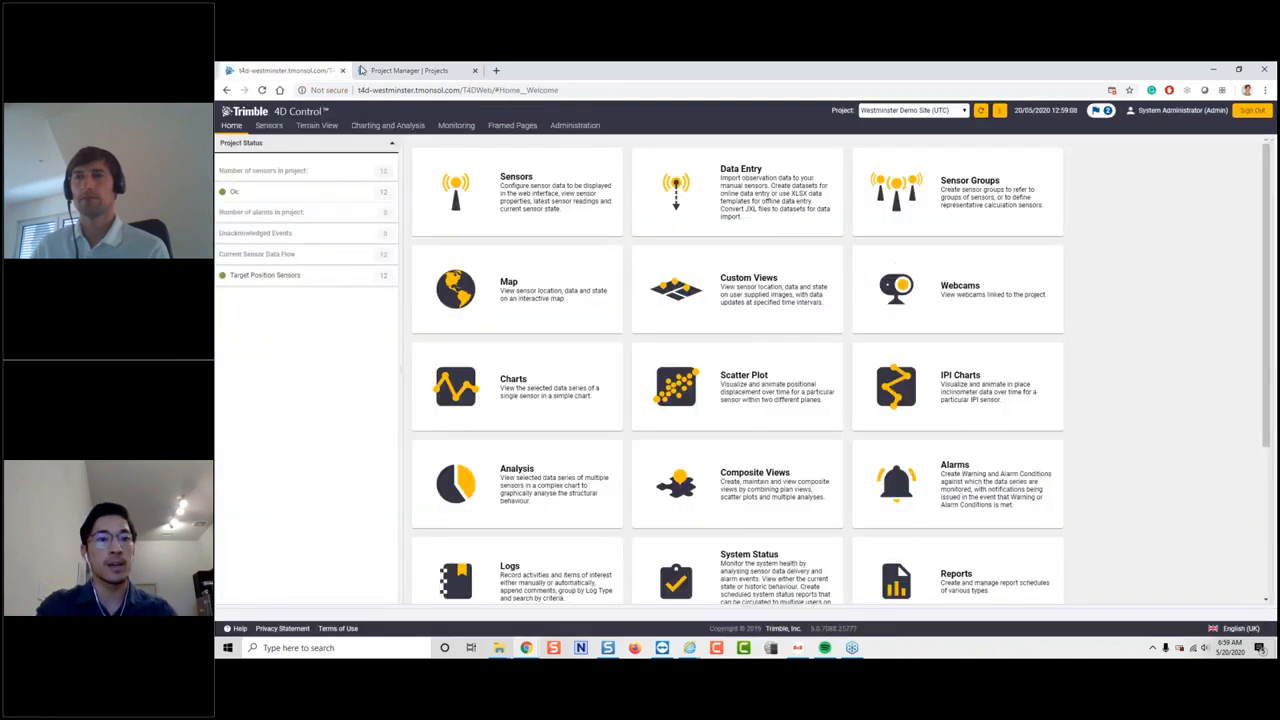
click(383, 72)
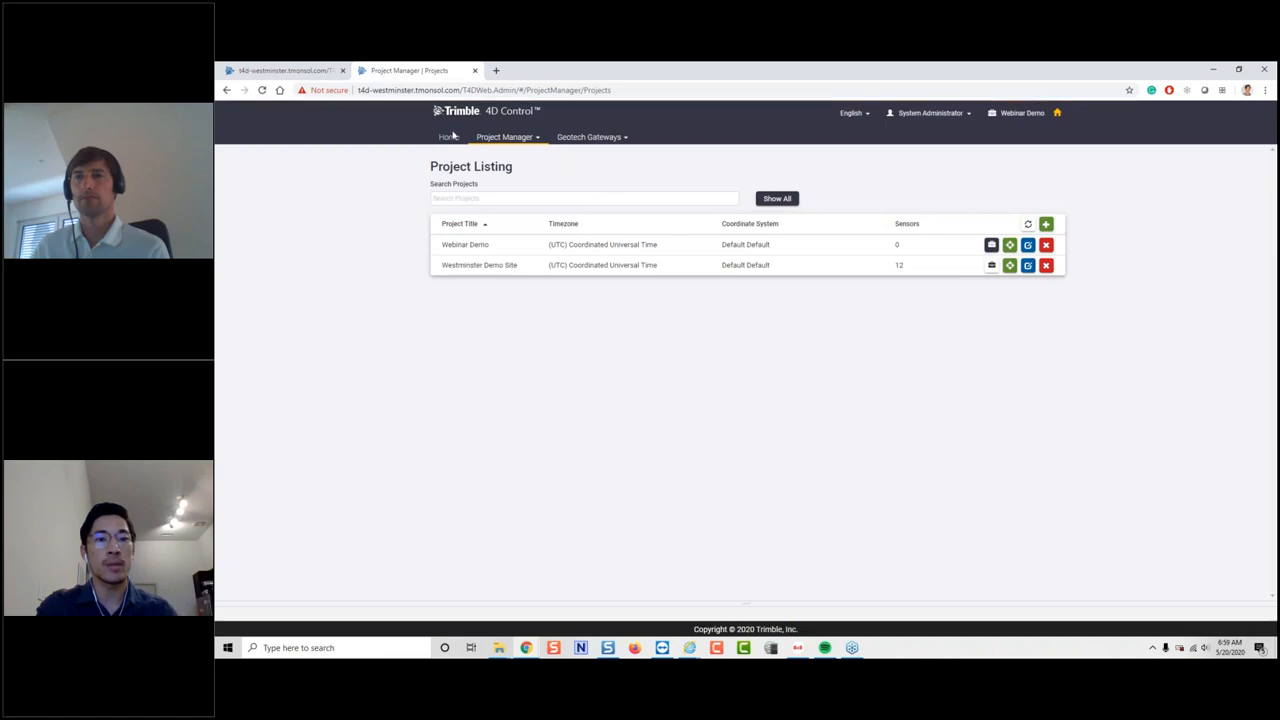
click(520, 138)
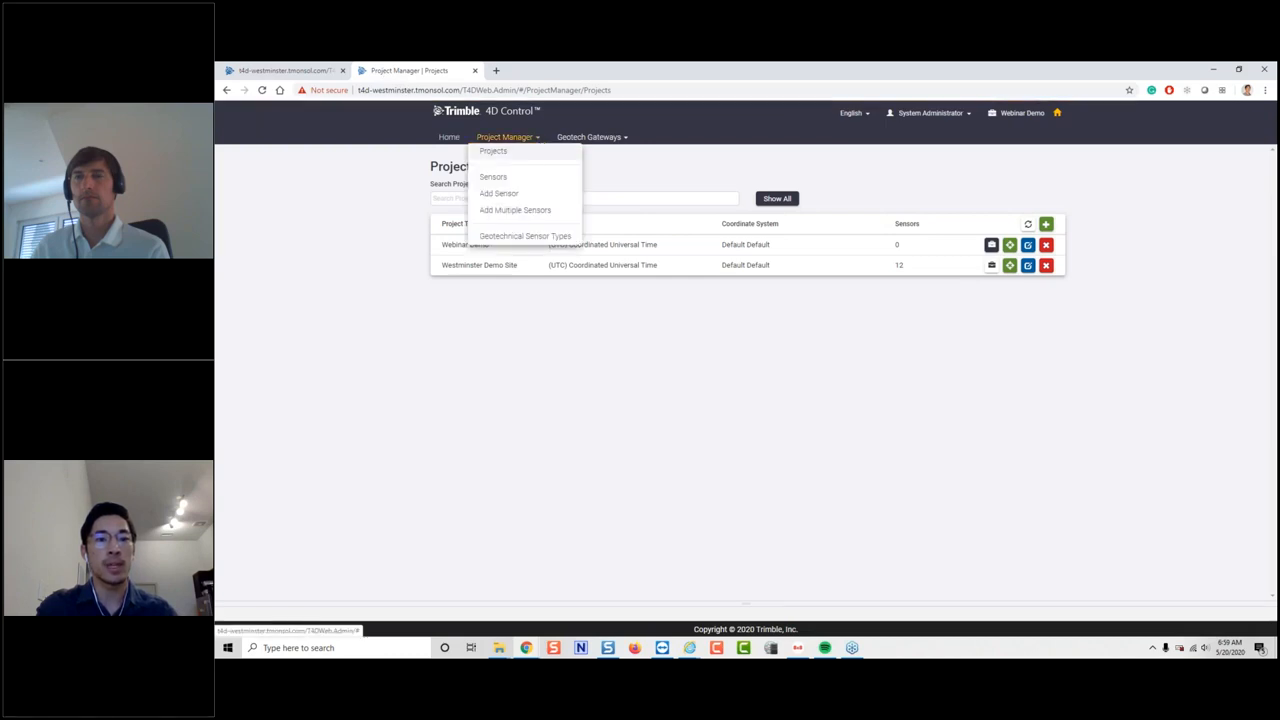
click(522, 211)
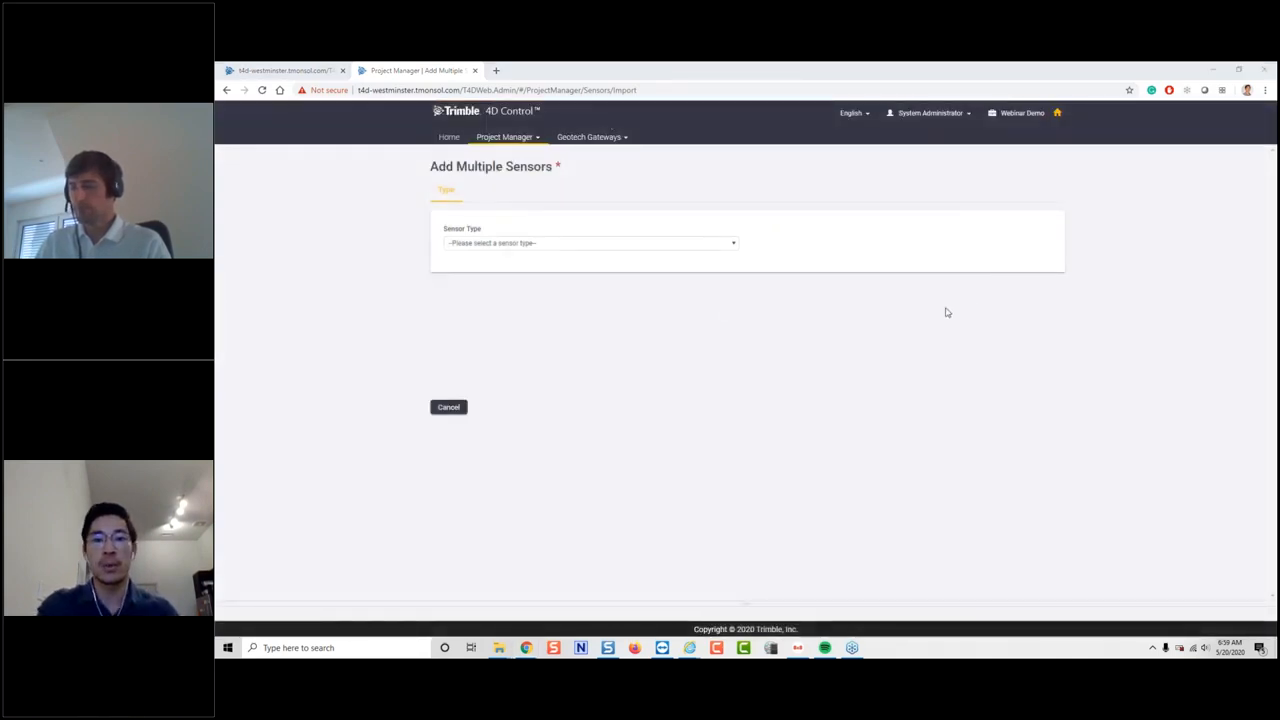
click(623, 244)
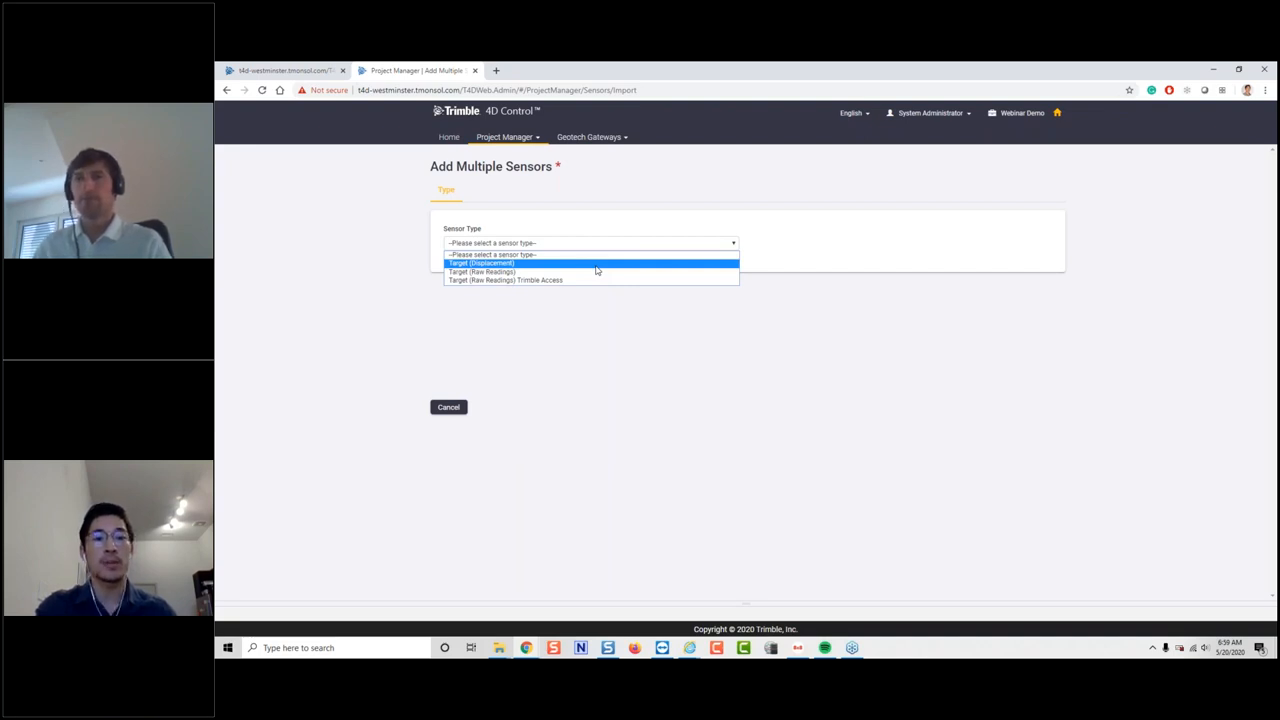
click(596, 265)
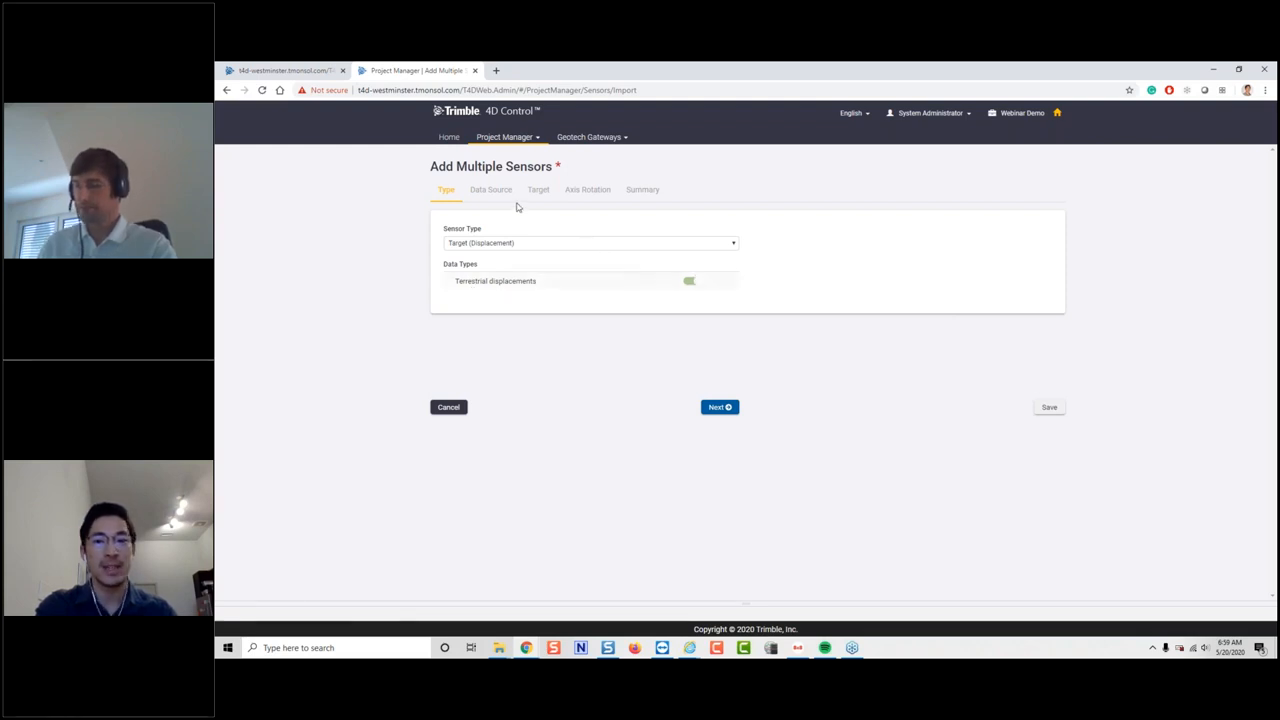
click(498, 196)
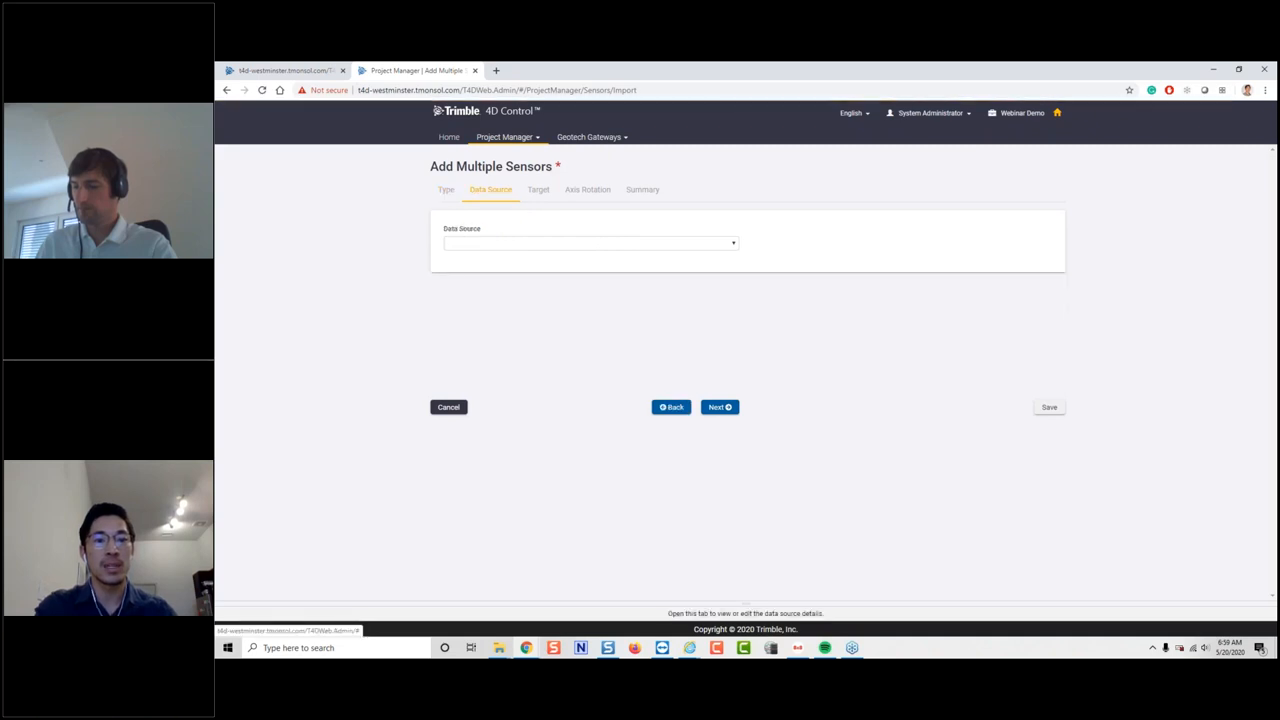
click(527, 245)
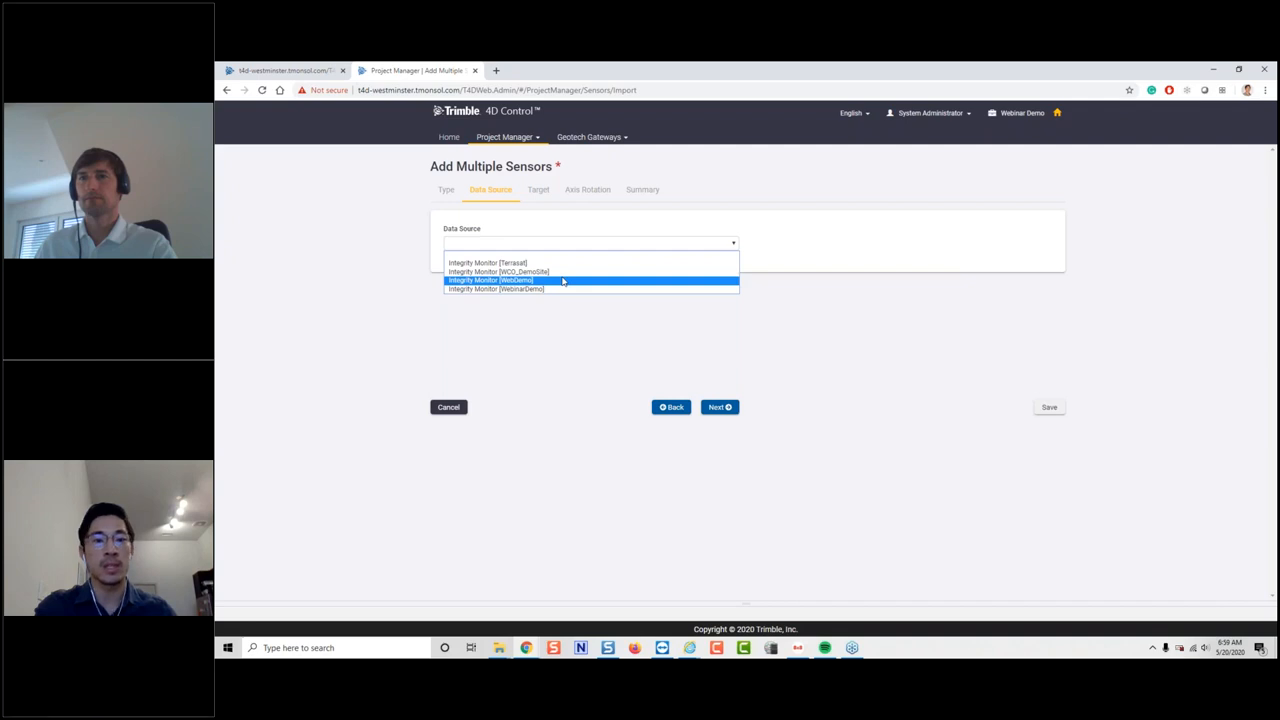
click(563, 281)
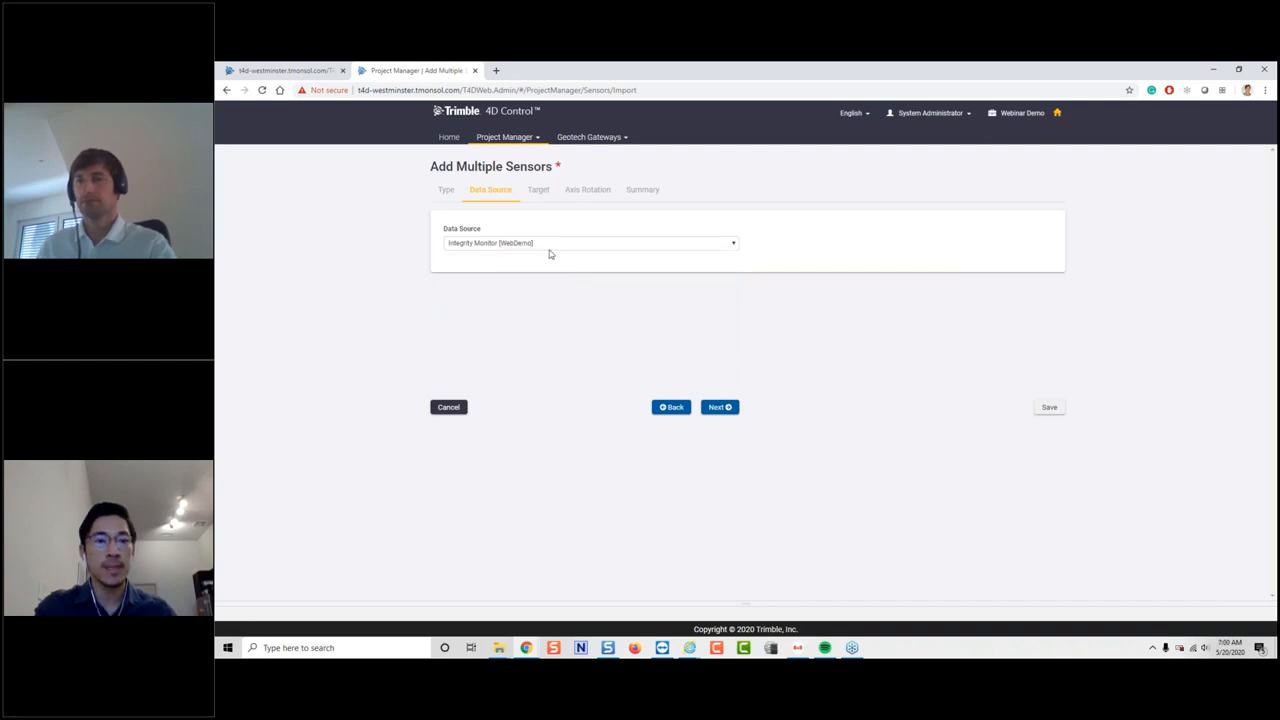
- Clear the preselected targets, select only Target3 for import, and enable Import History
click(536, 192)
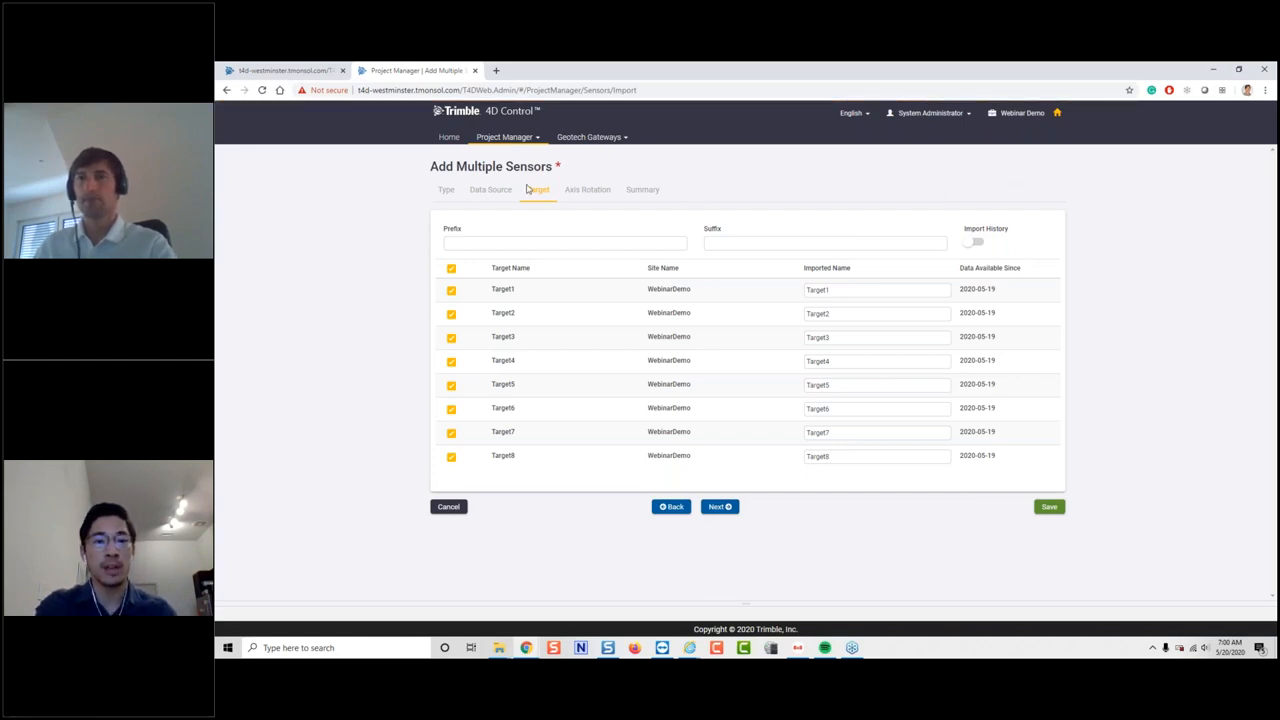
click(451, 269)
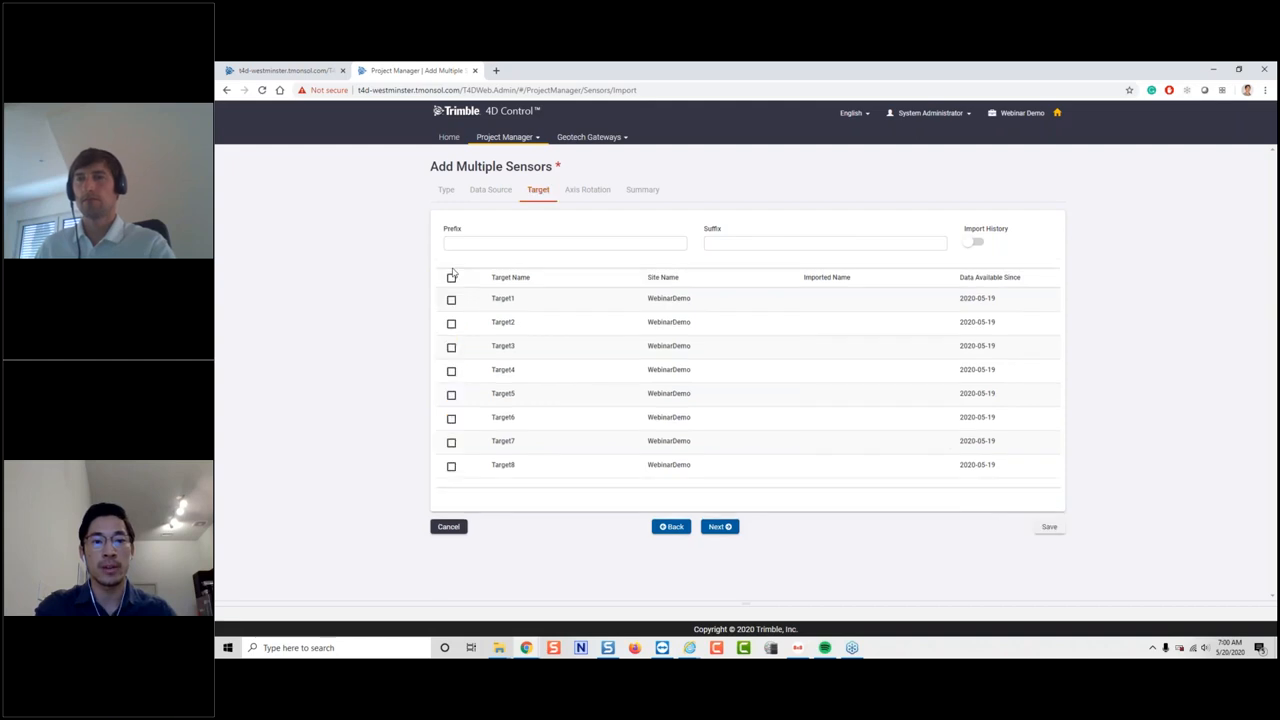
click(451, 347)
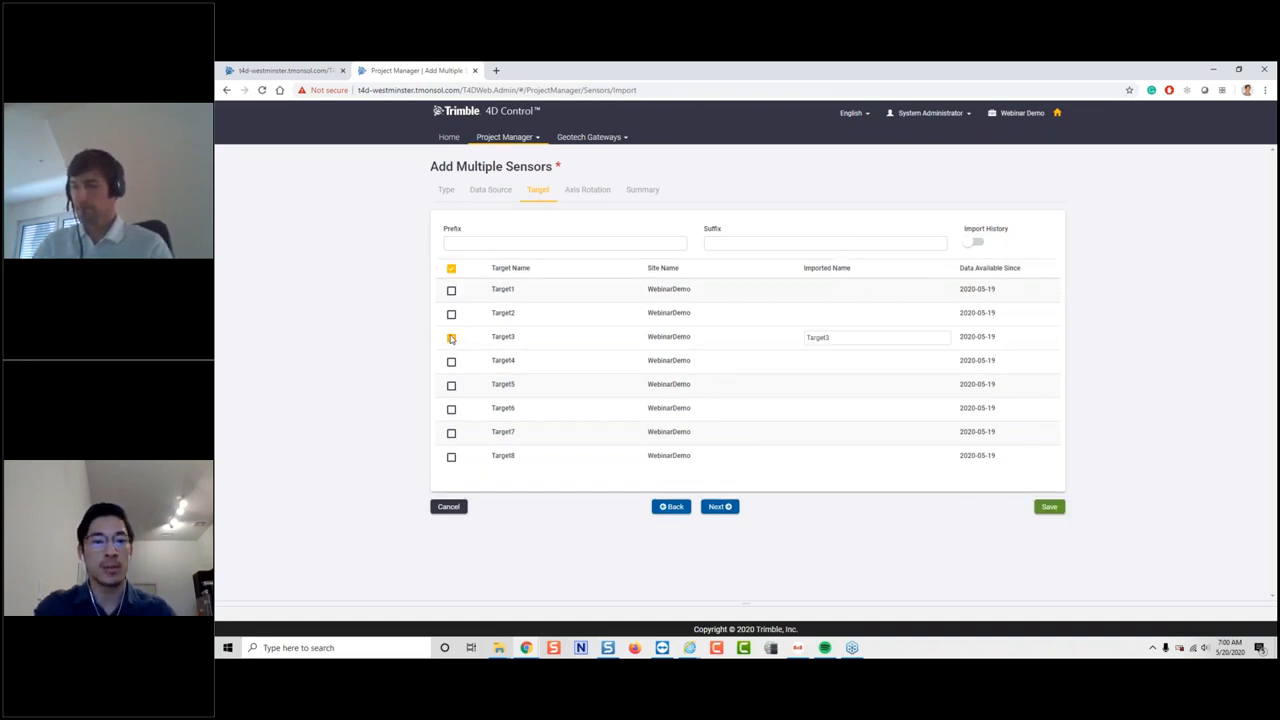
click(451, 388)
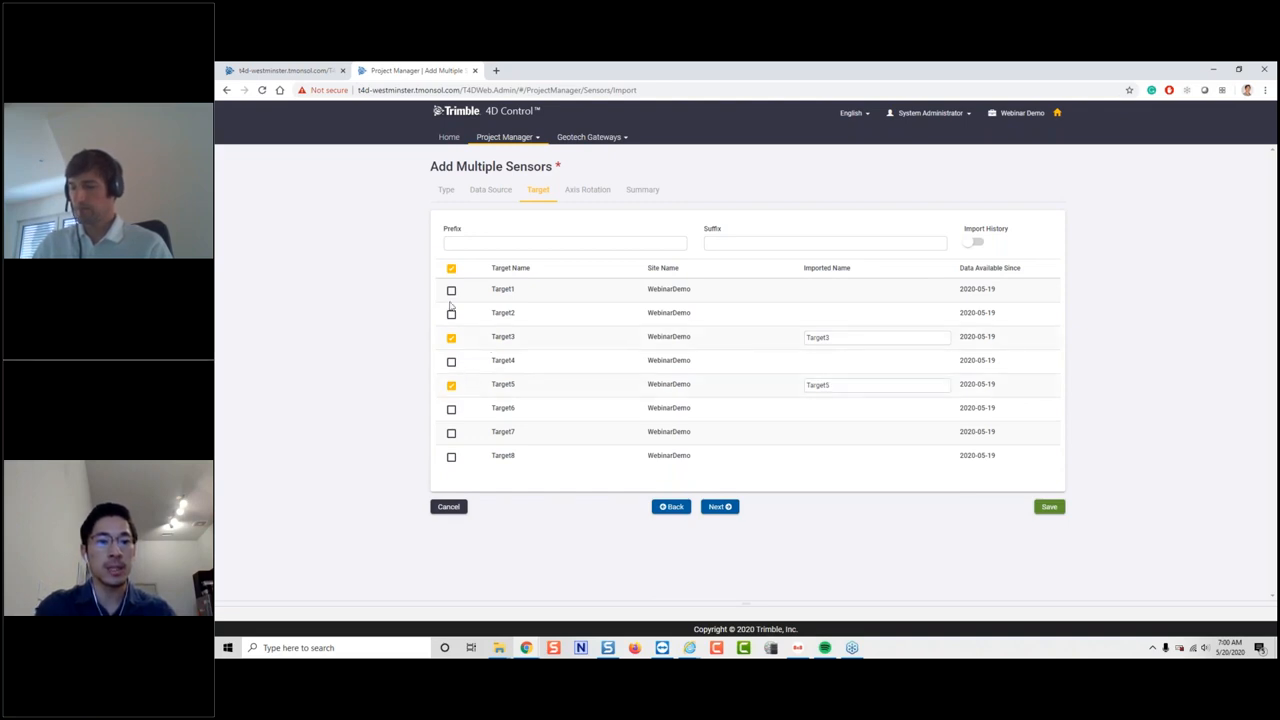
click(452, 269)
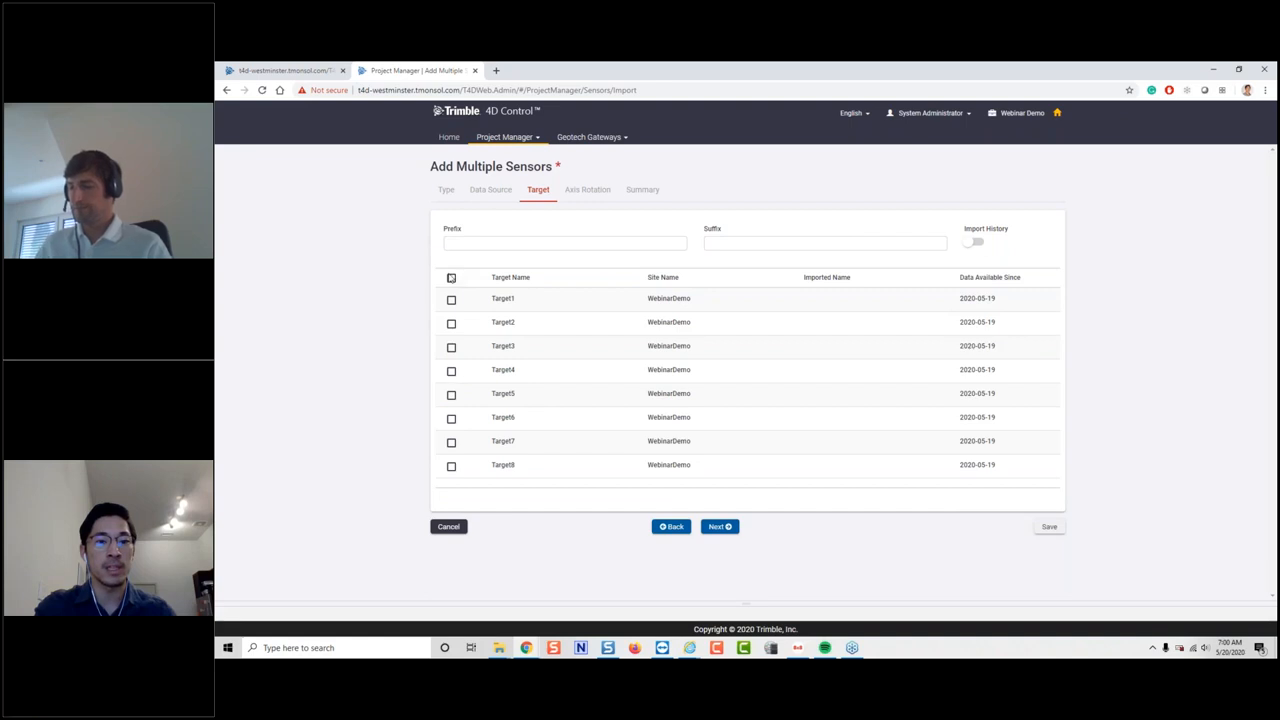
click(451, 278)
click(452, 271)
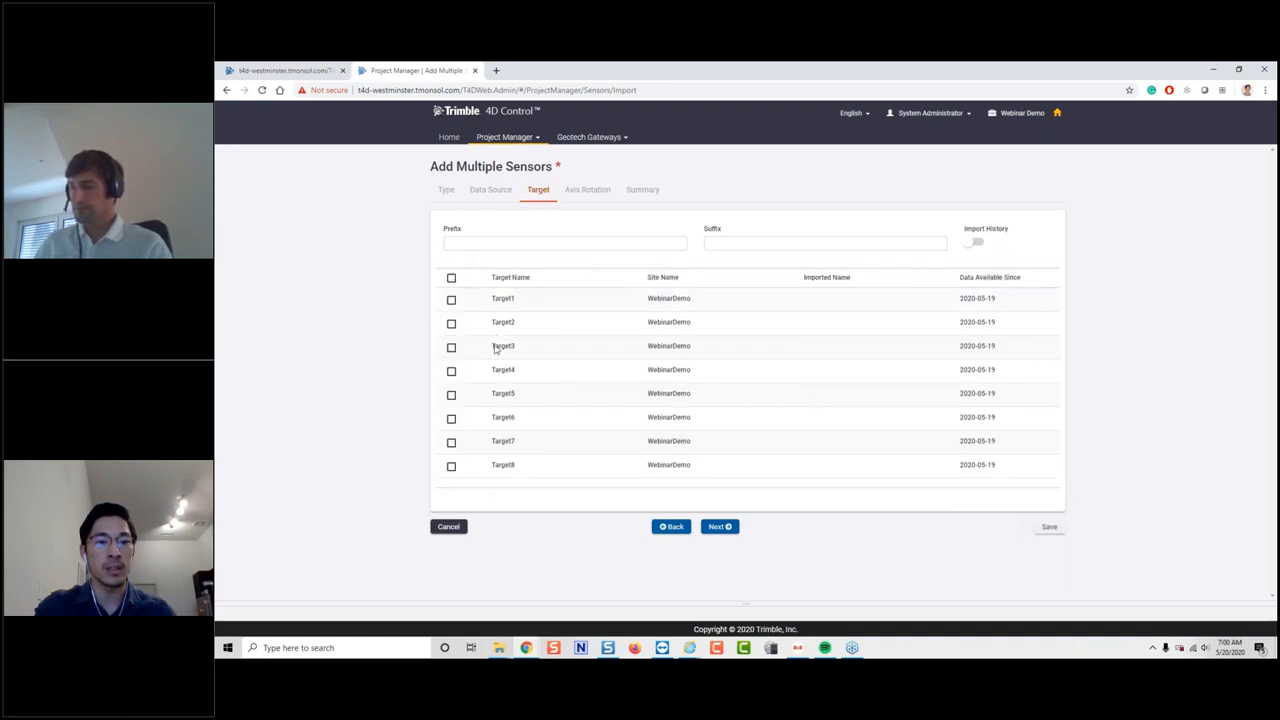
click(451, 347)
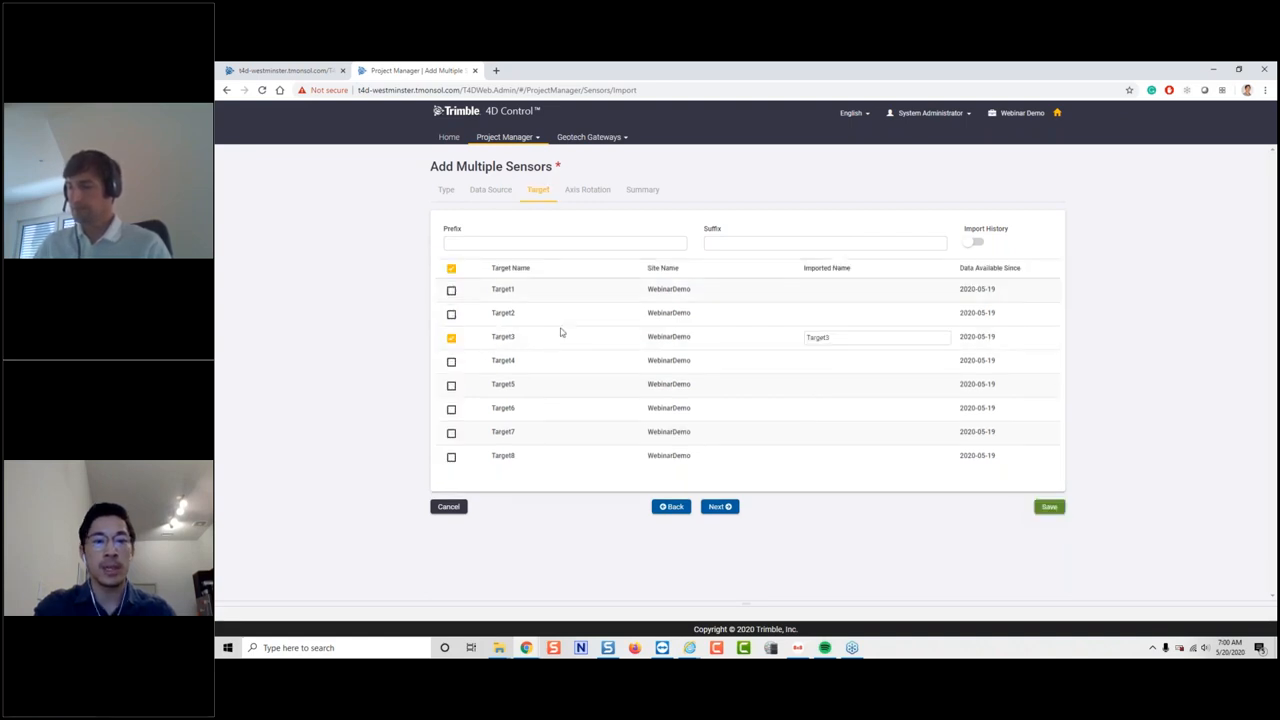
click(977, 242)
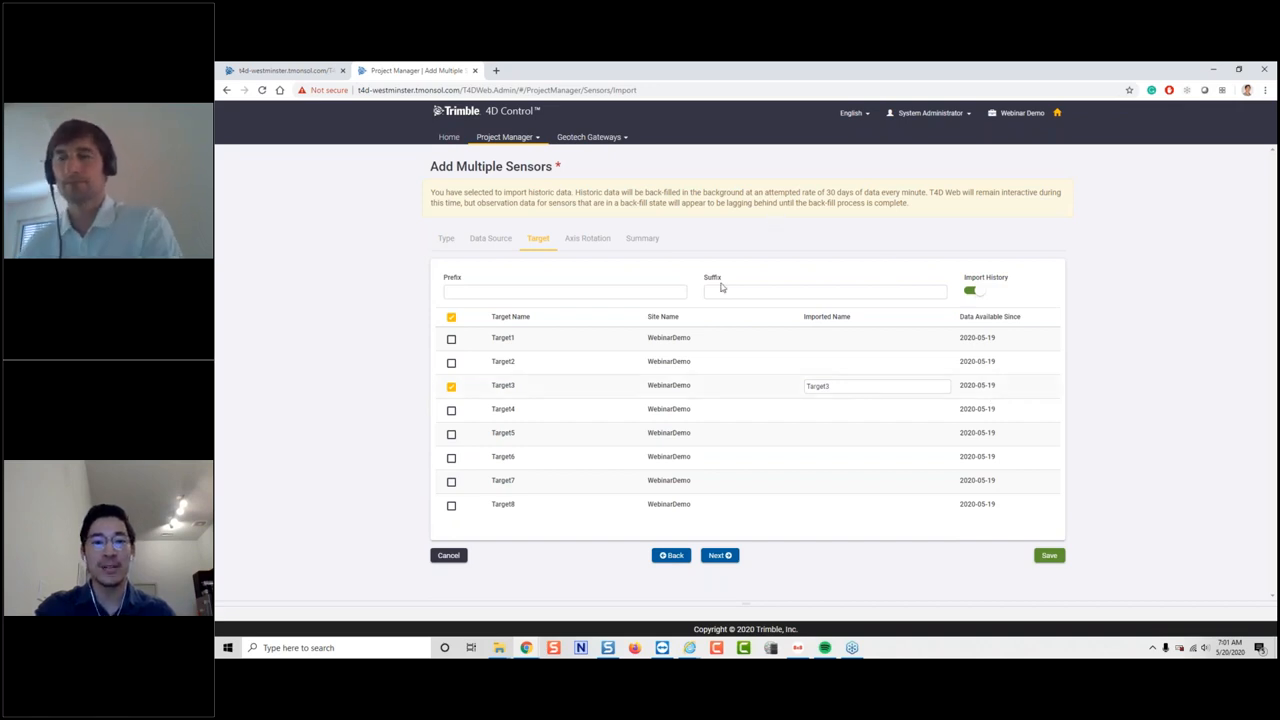
- Continue to the axis rotation settings and set a manual rotation angle of 35°
click(720, 560)
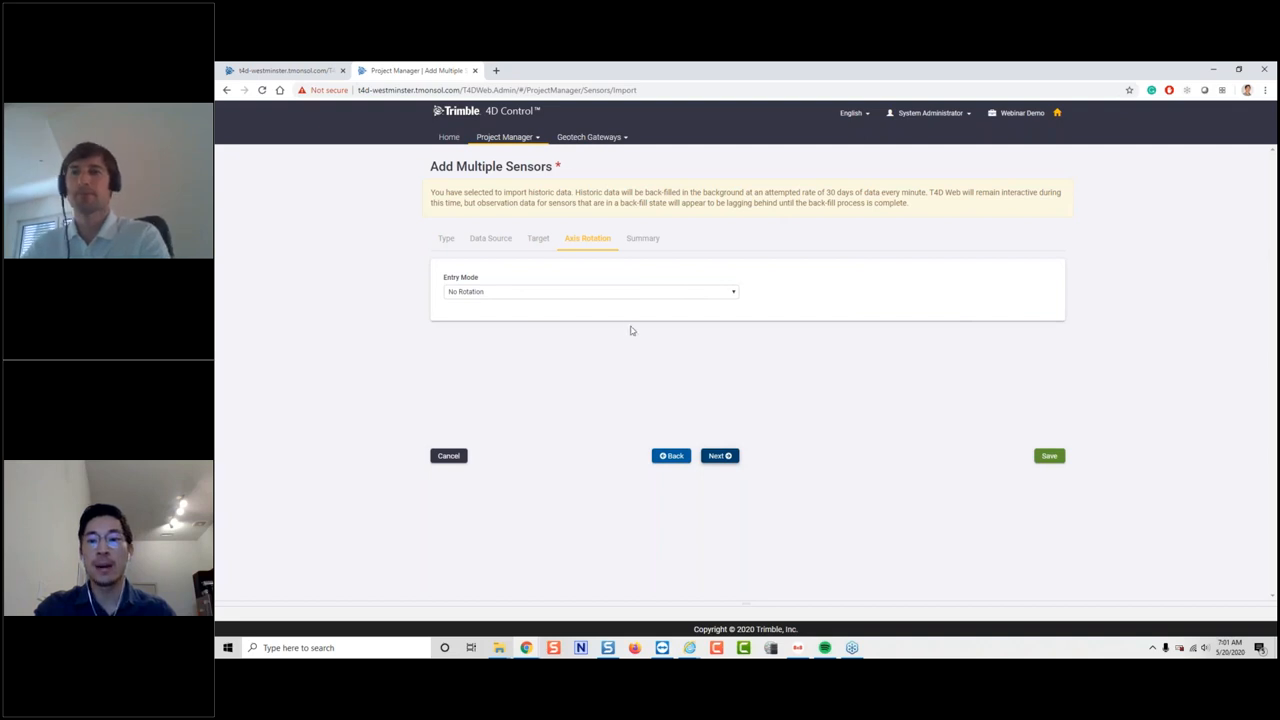
click(615, 291)
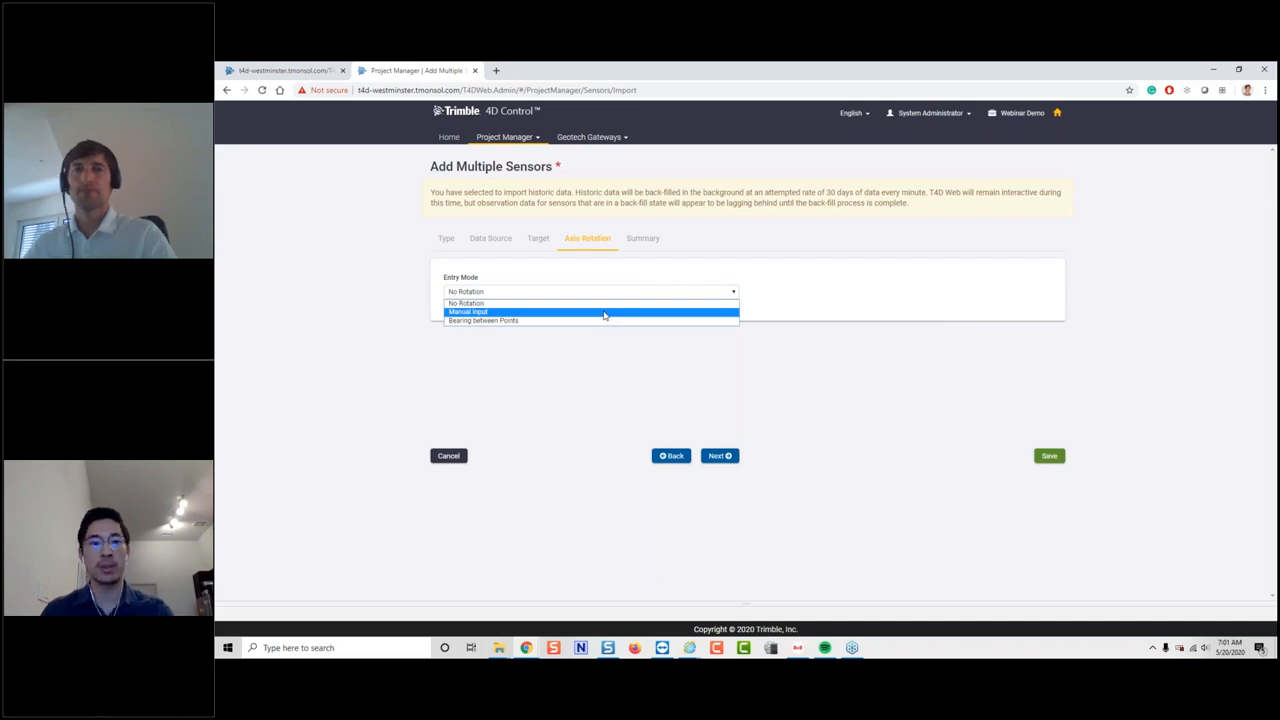
click(604, 312)
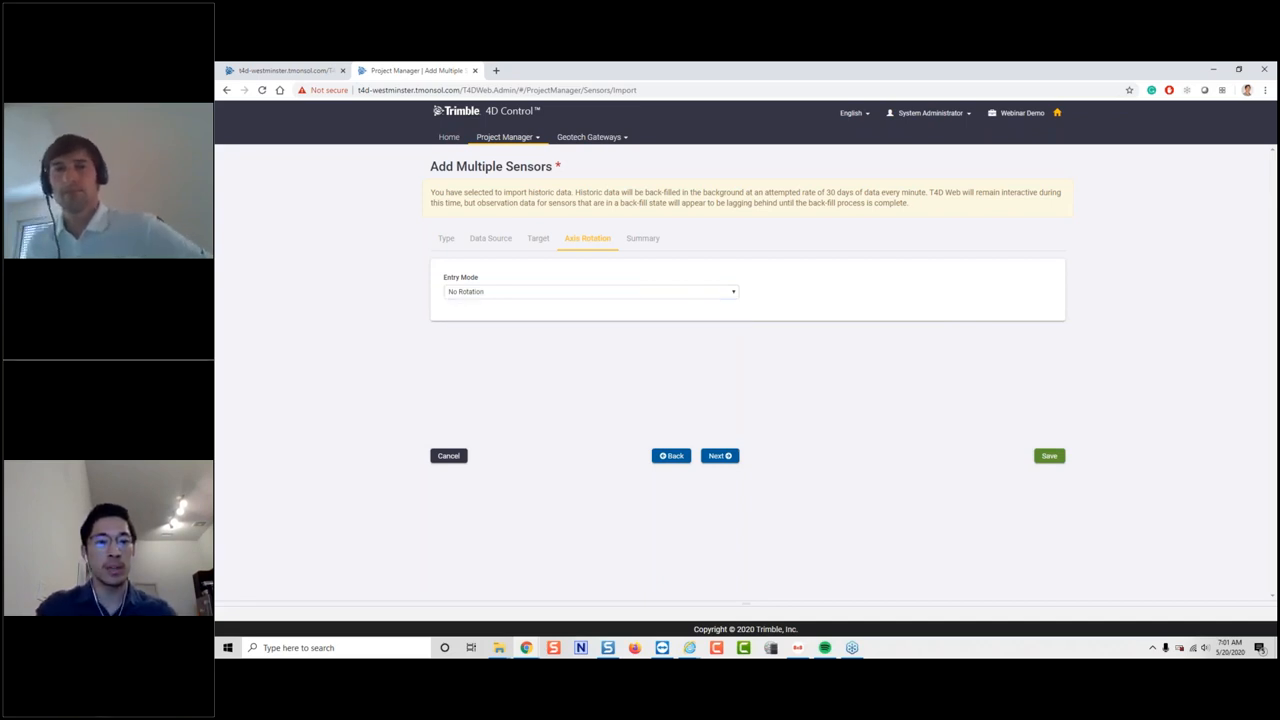
click(528, 326)
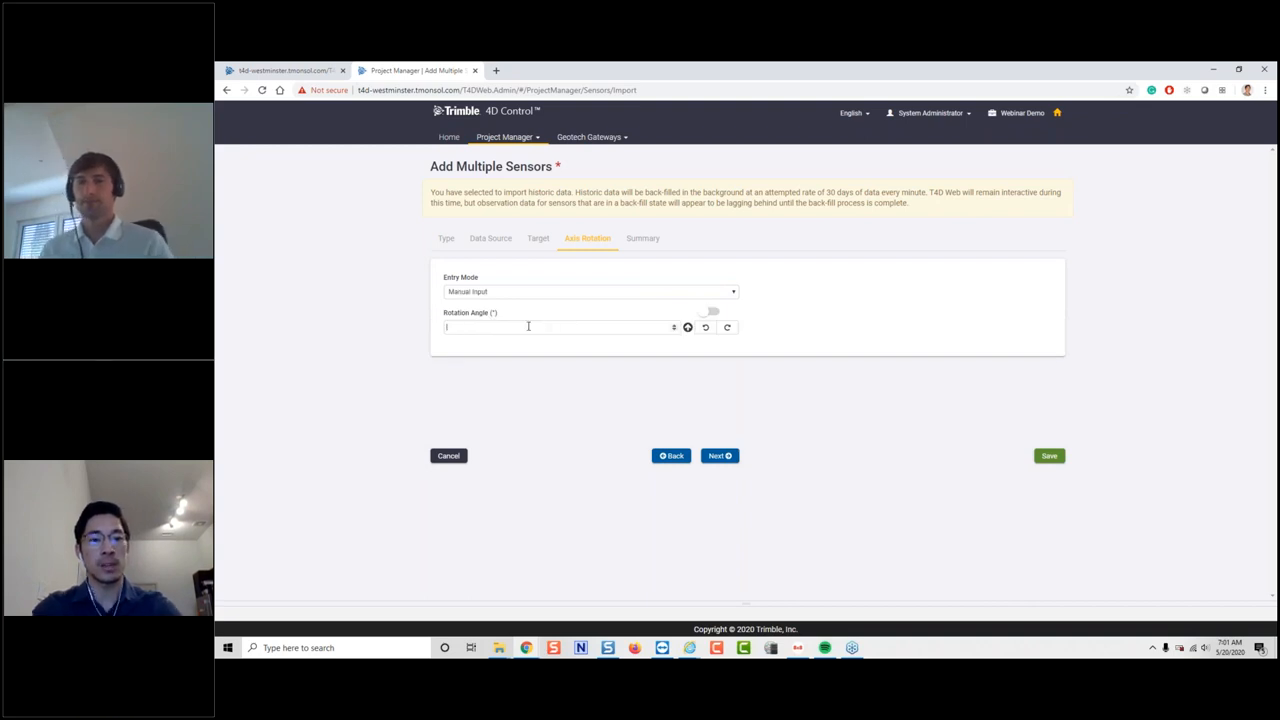
text(35)
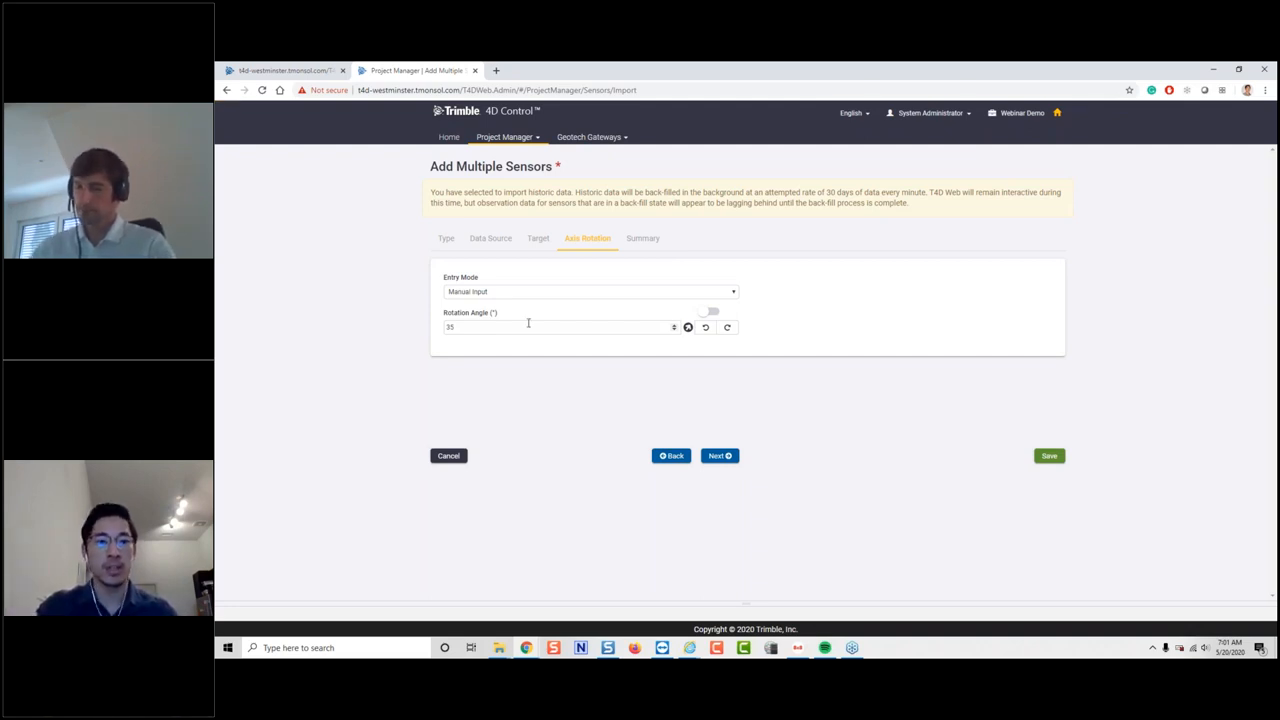
- Define the axis rotation as a bearing between points, from WebinarDemo - Target1 to WebinarDemo - Target6
click(526, 291)
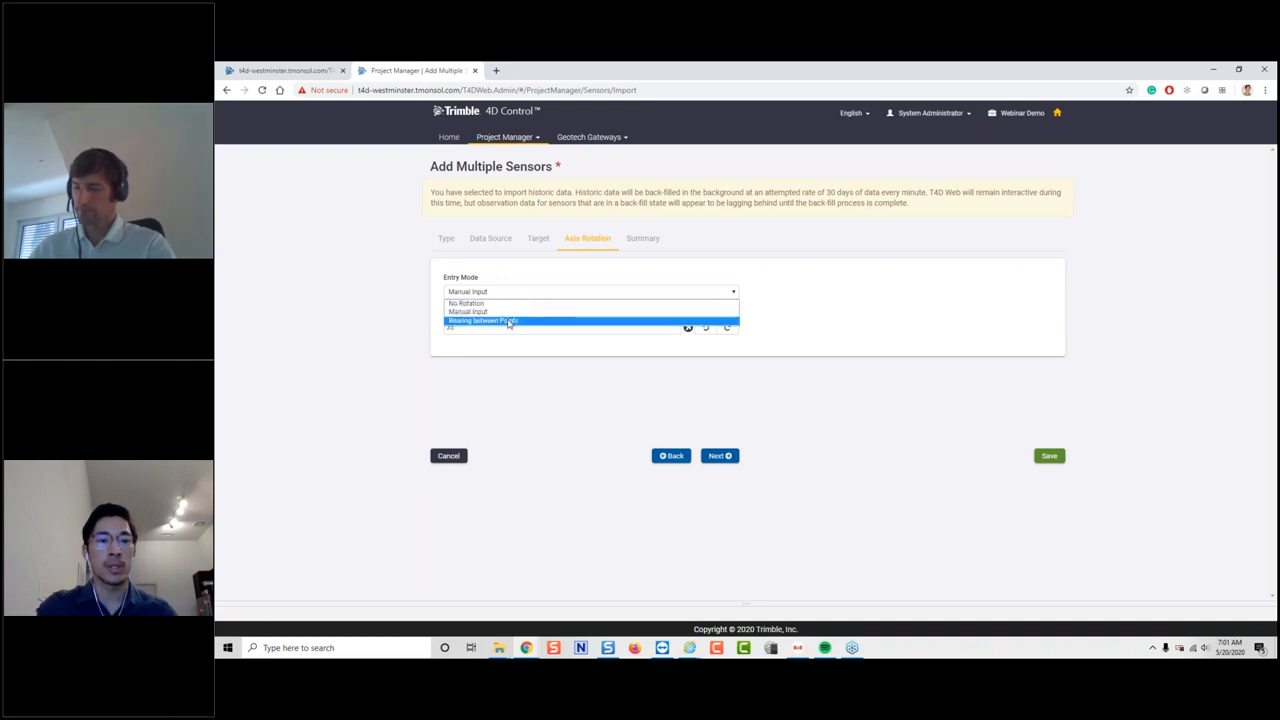
click(509, 321)
click(512, 363)
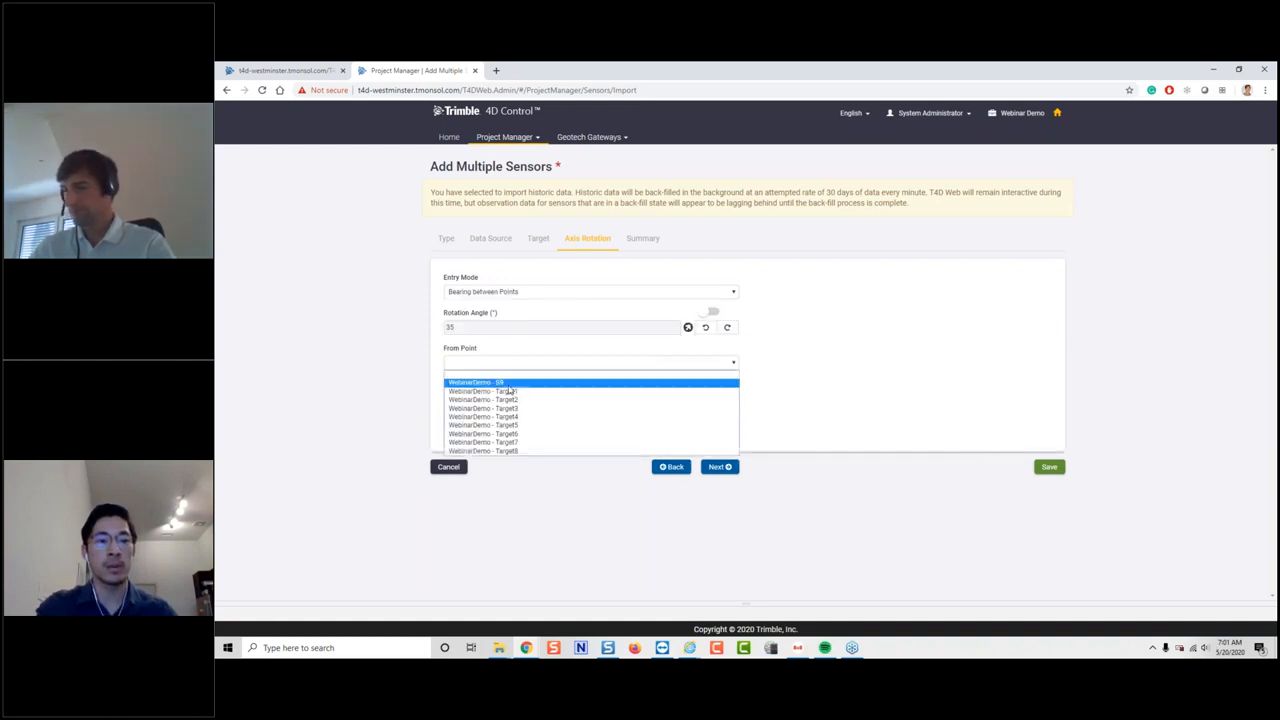
click(516, 390)
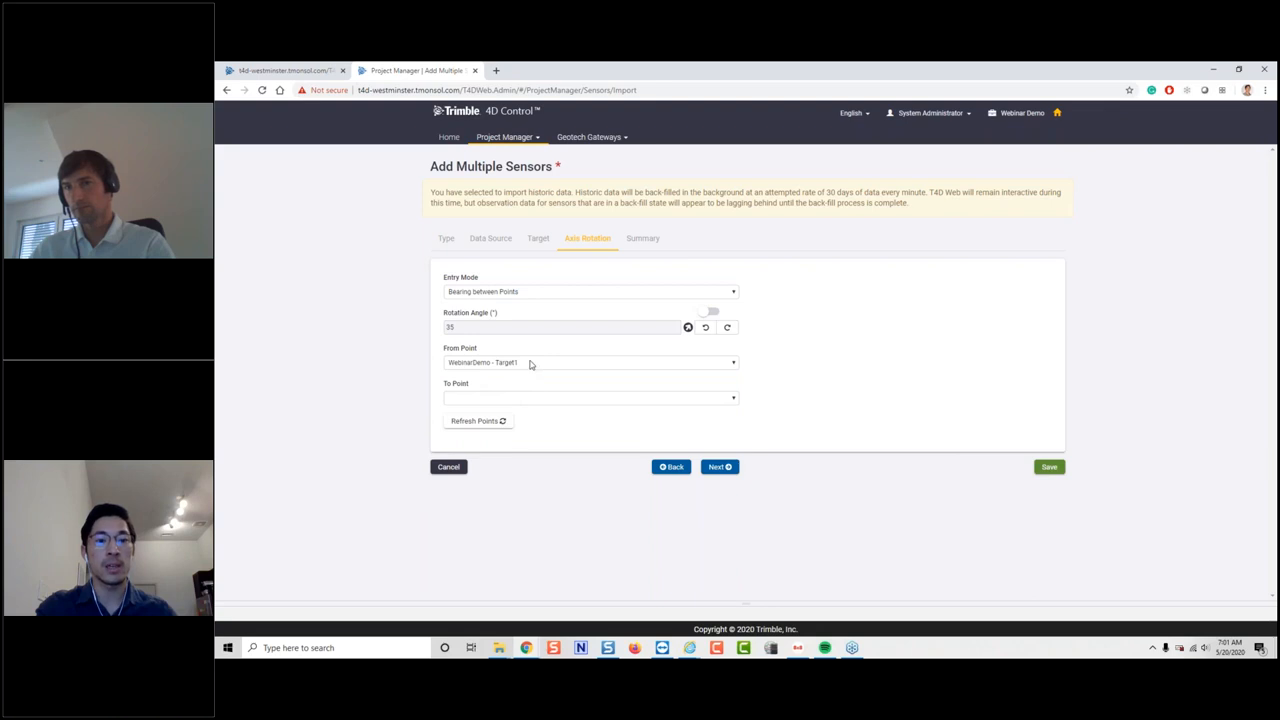
click(550, 404)
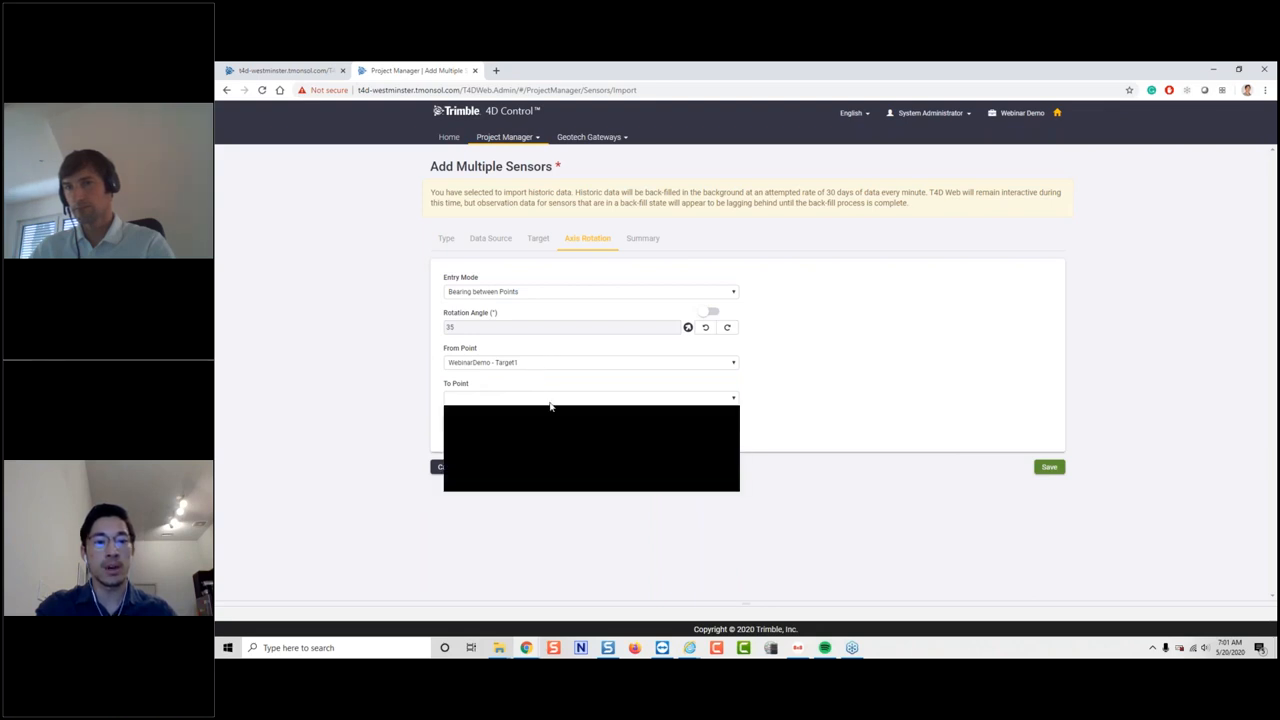
click(532, 476)
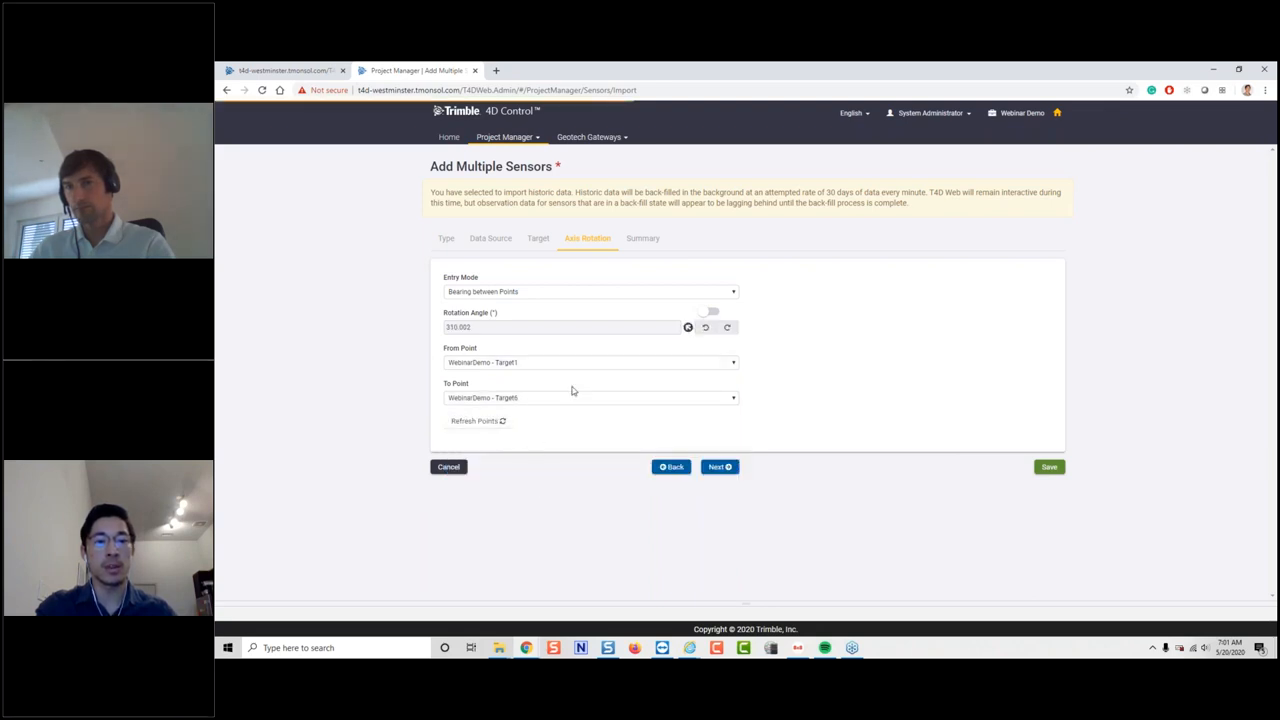
- Set the axis rotation to No Rotation, review the summary, and save the sensor import
click(564, 294)
click(557, 306)
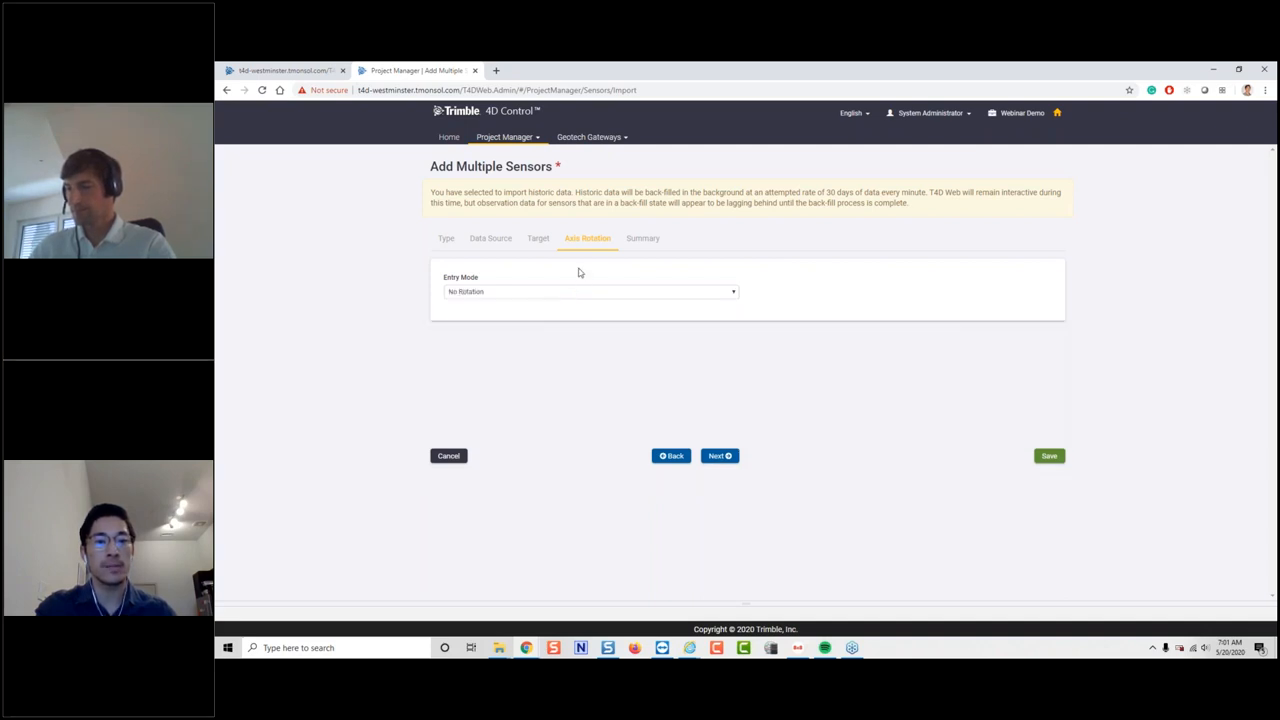
click(720, 456)
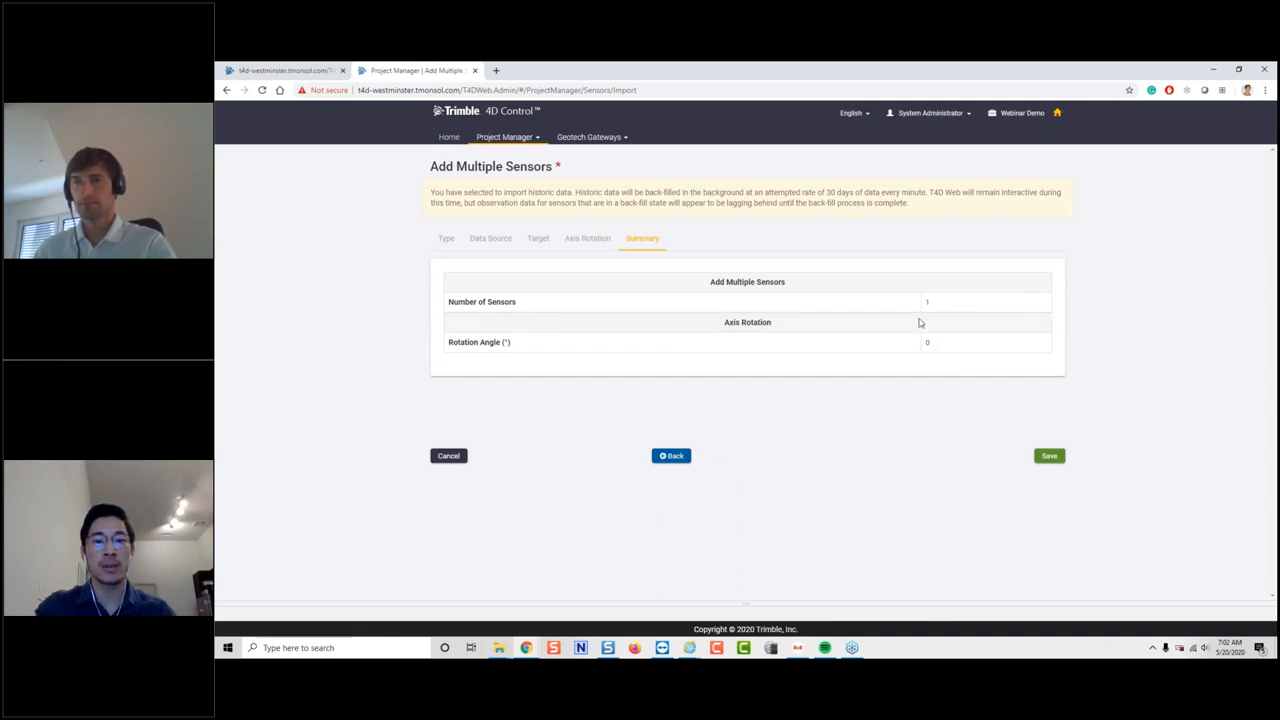
click(1049, 456)
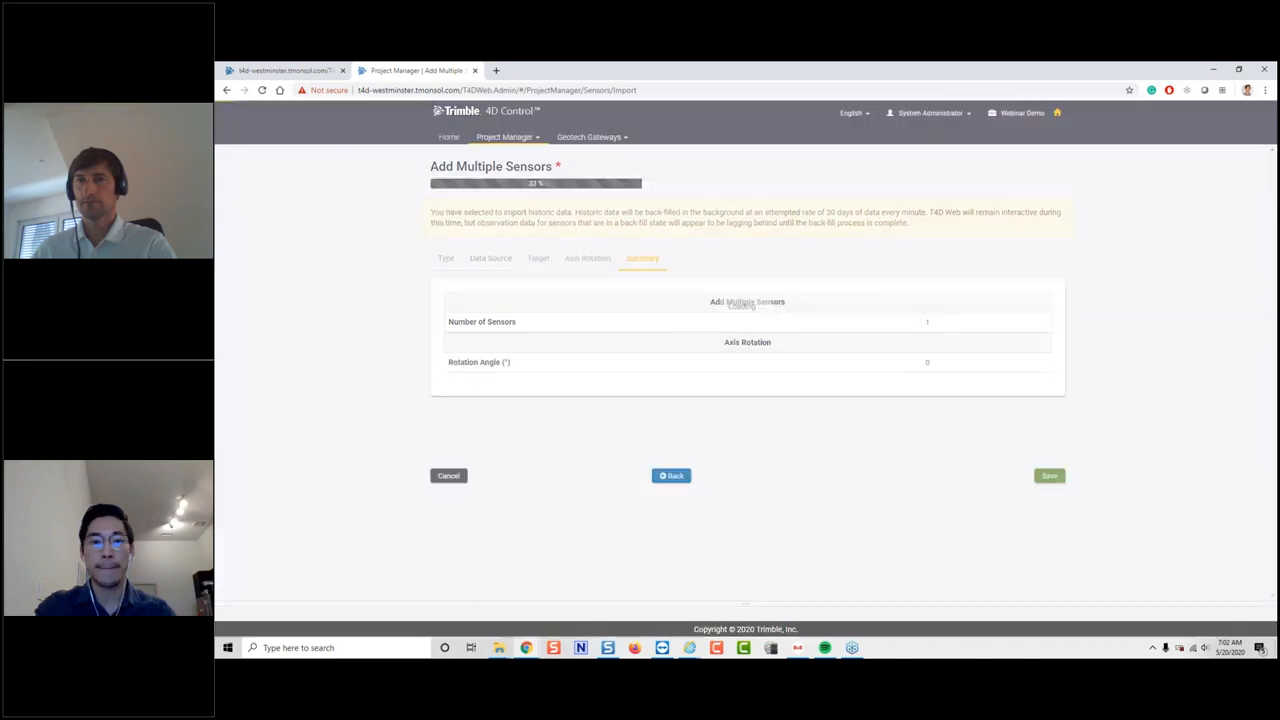
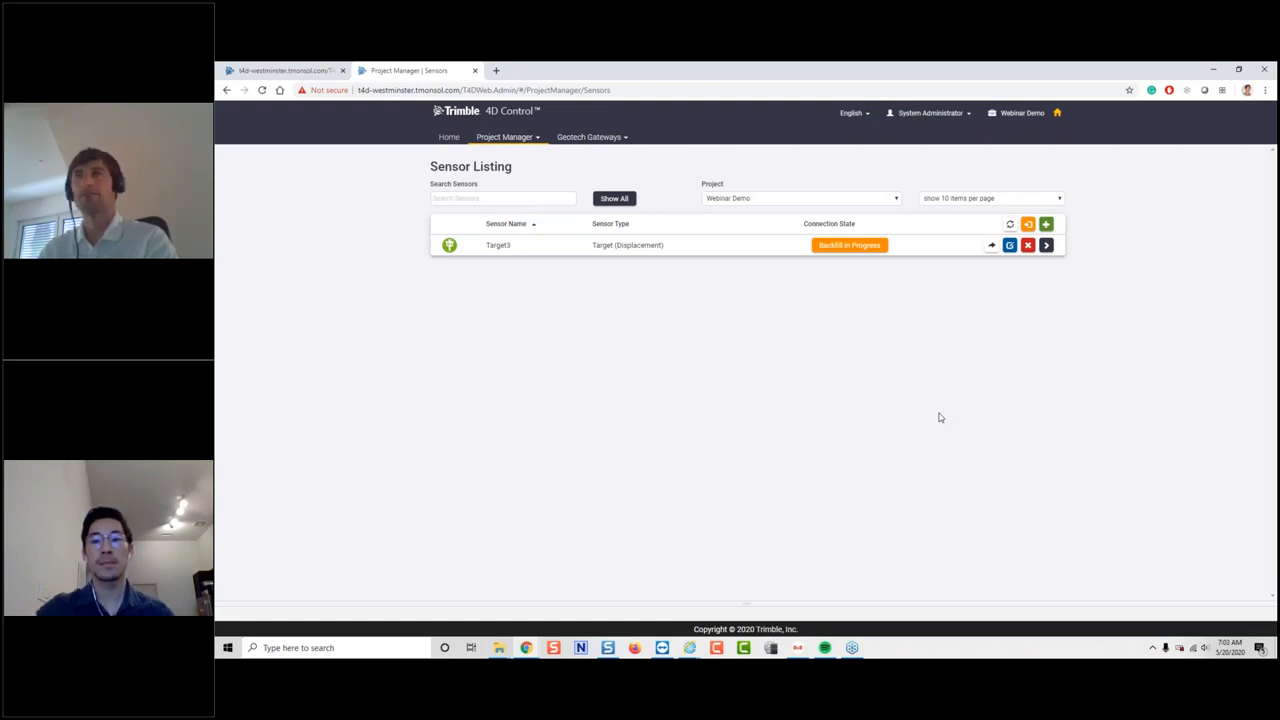
click(1153, 380)
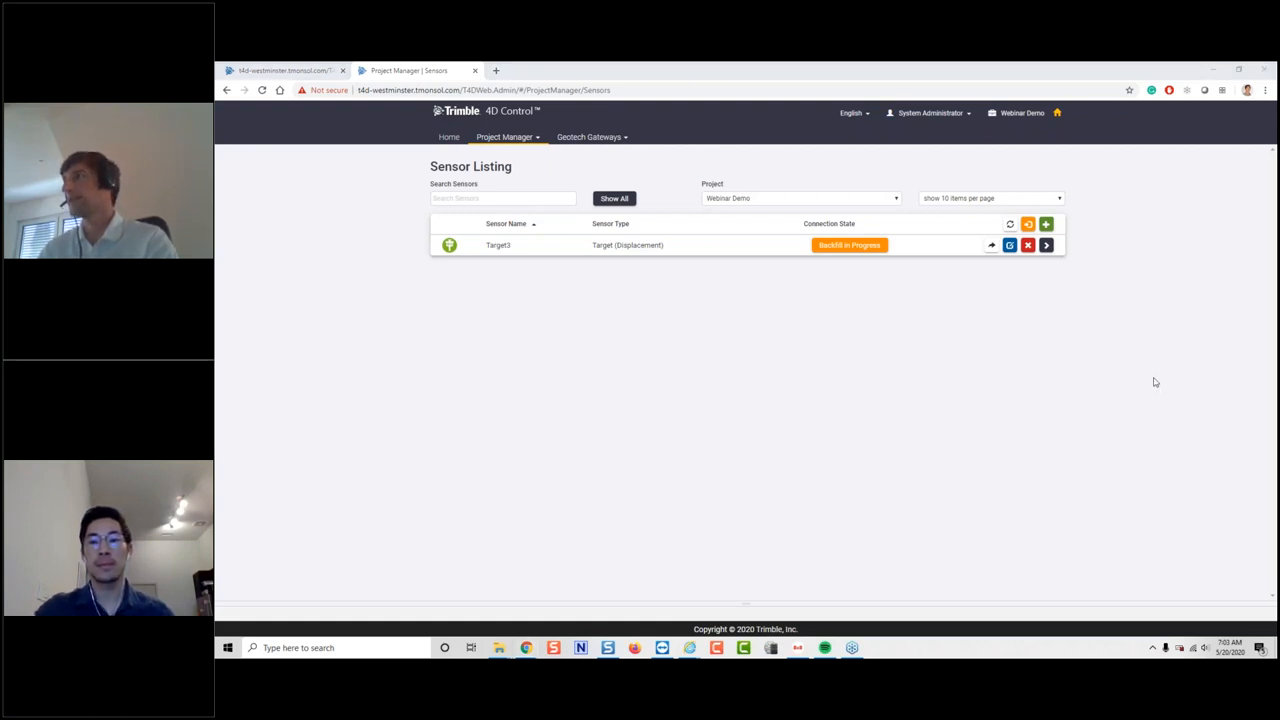
click(980, 408)
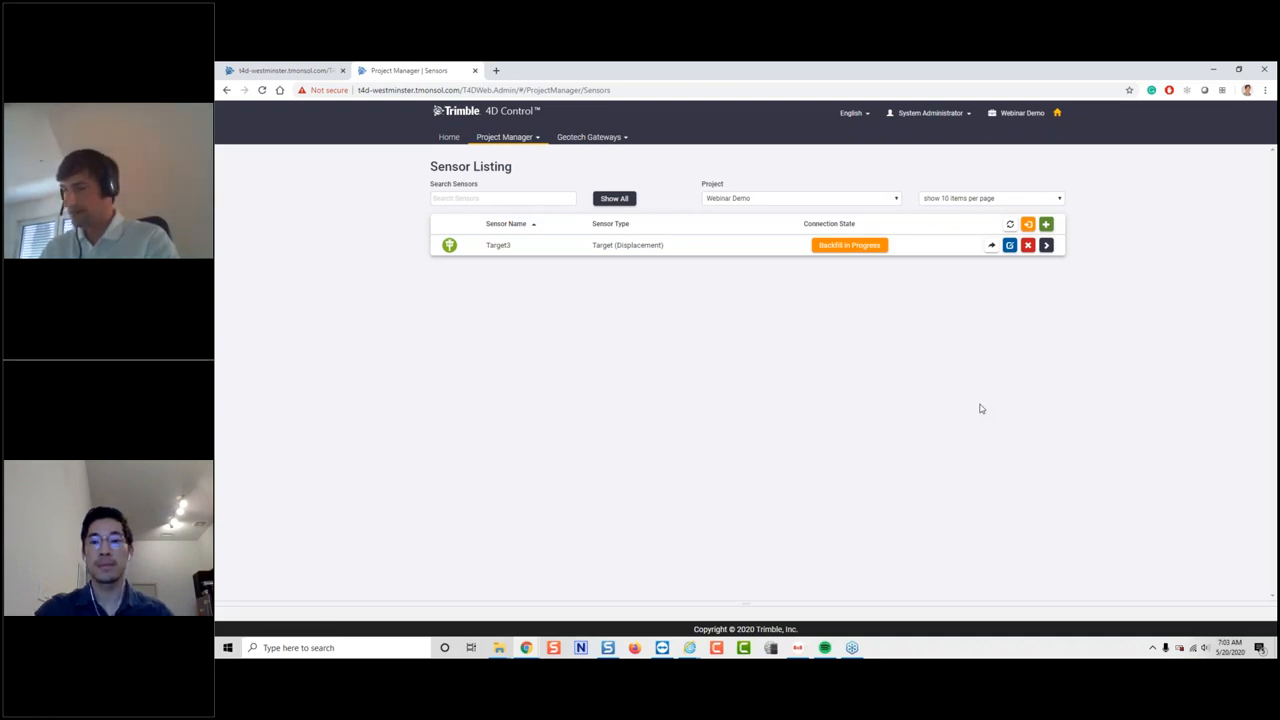
click(1235, 419)
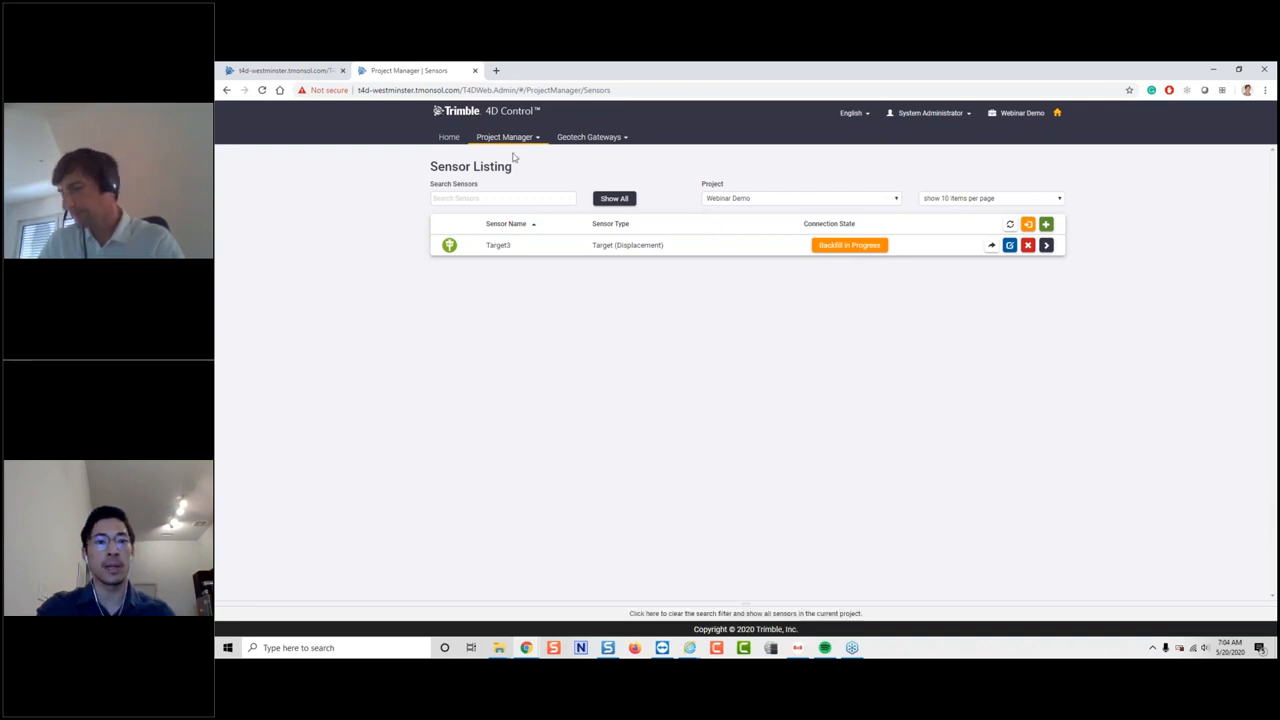
- Return to the monitoring home page and select Webinar Demo (UTC) as the project
click(450, 138)
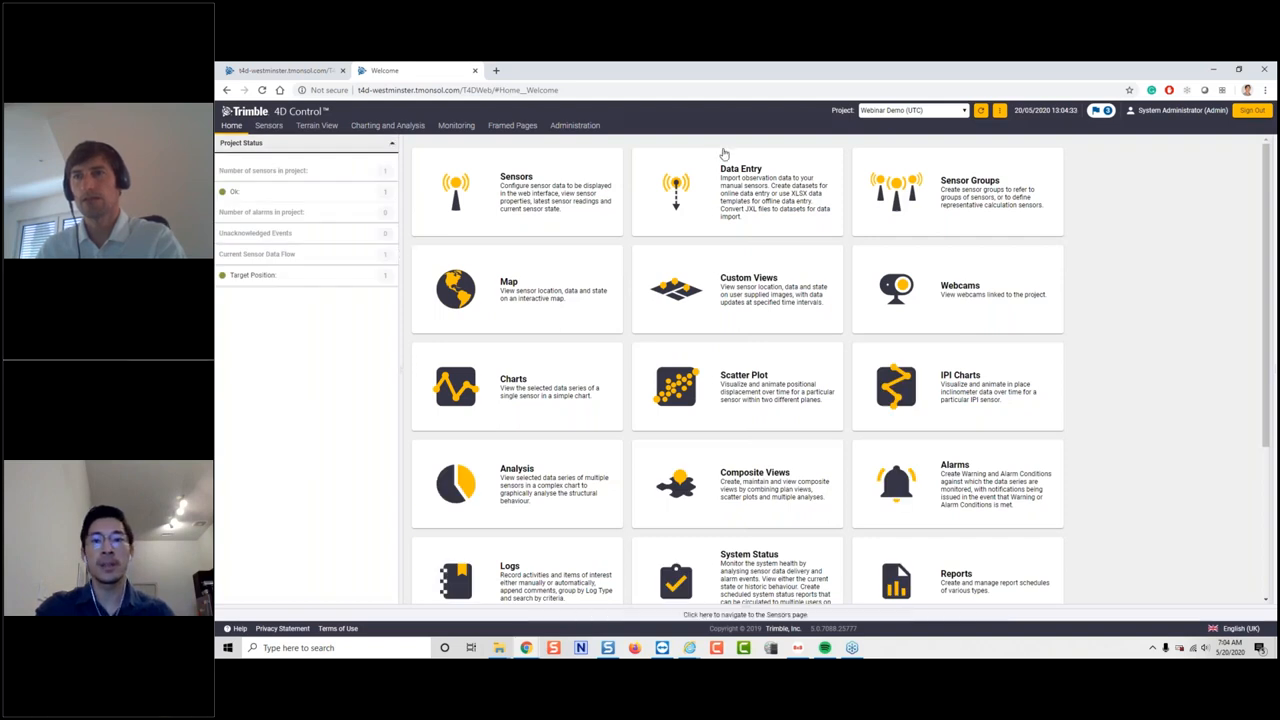
click(903, 112)
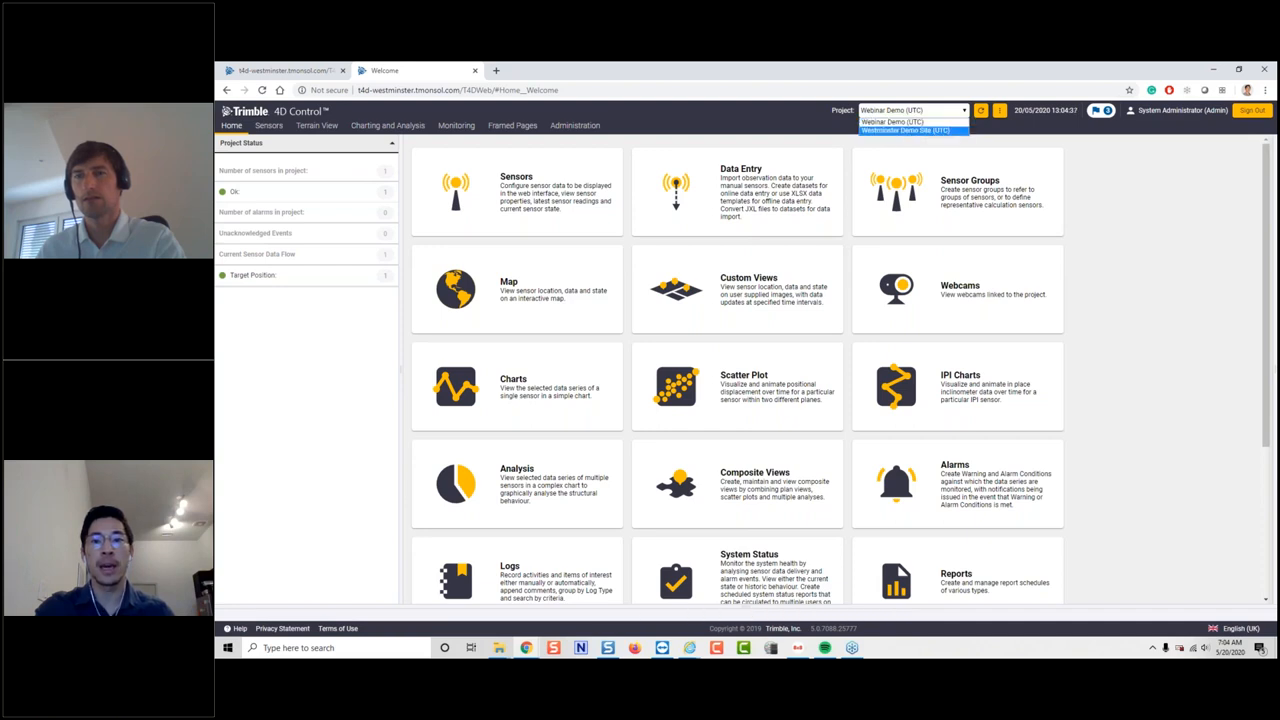
click(913, 122)
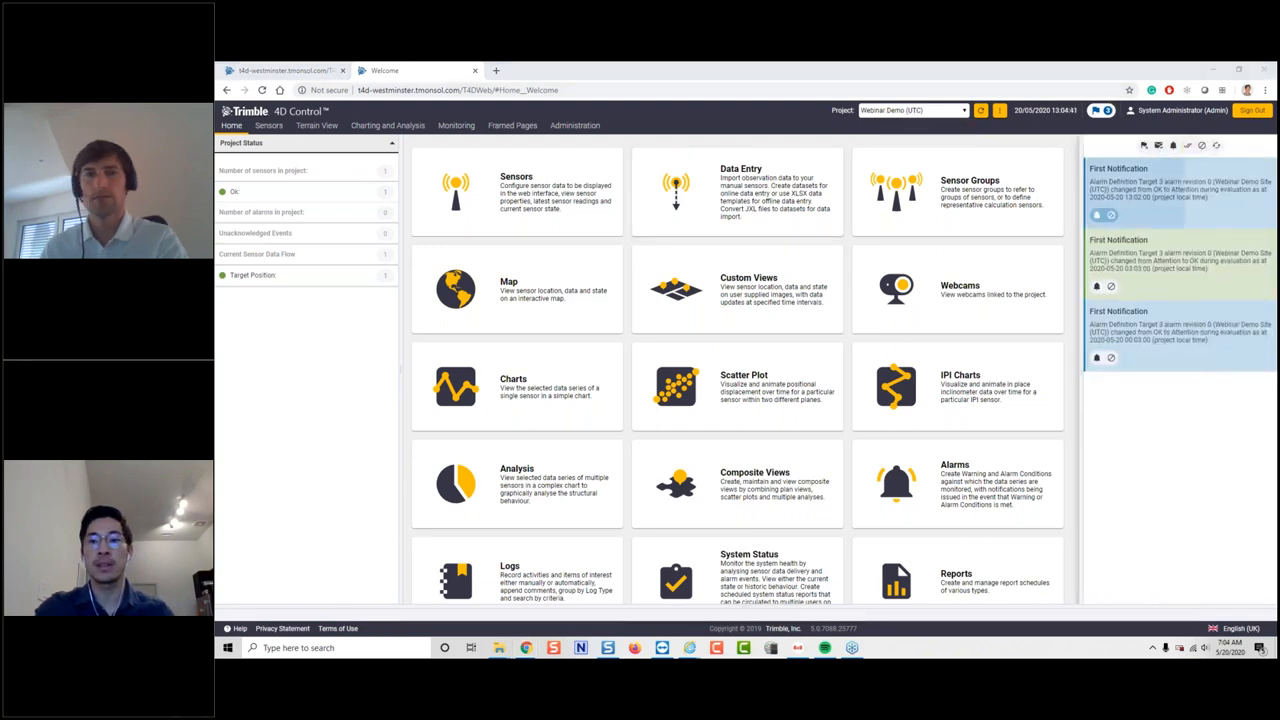
- Dismiss all the Target 3 alarm notifications from the web notification list
click(1110, 215)
click(1111, 216)
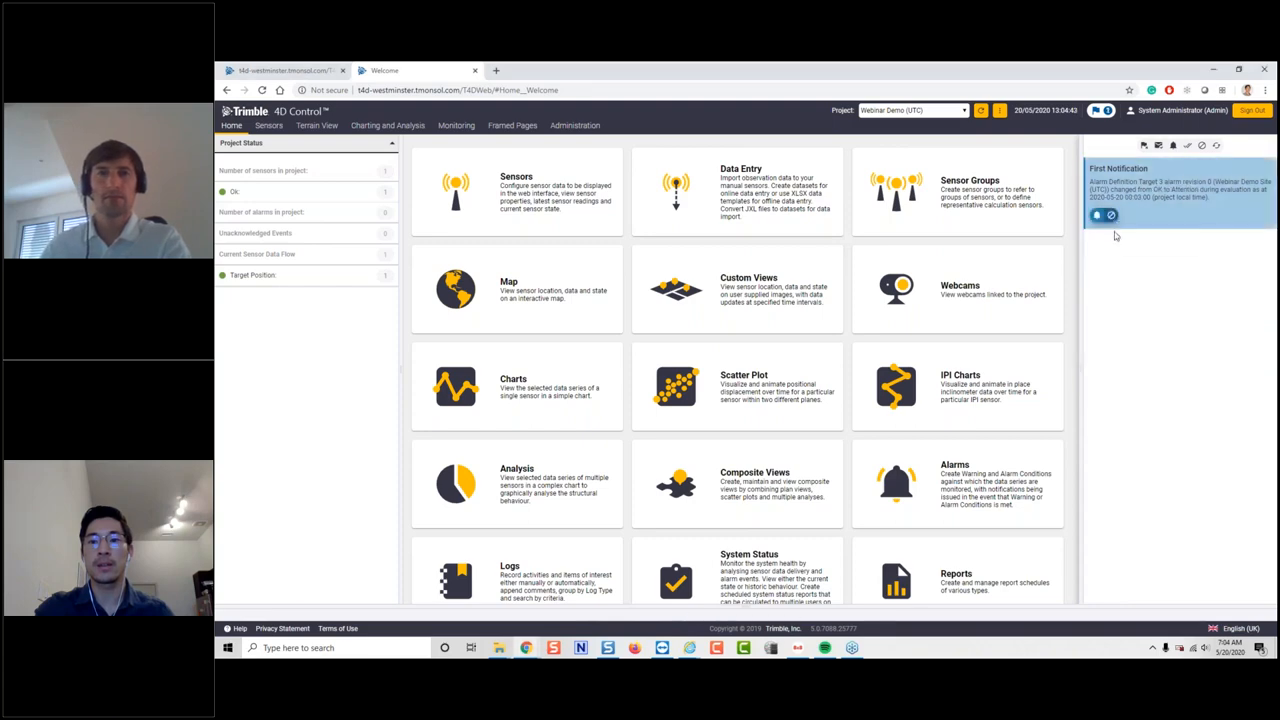
click(1111, 216)
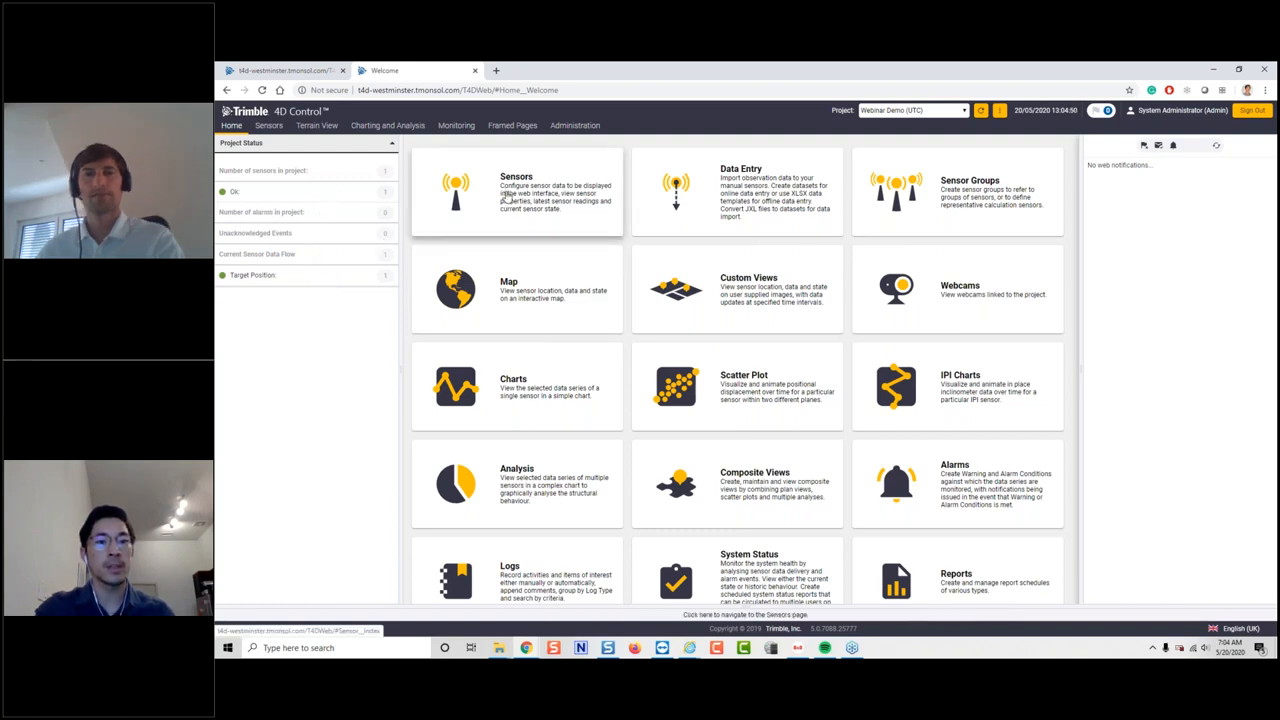
- Open the Target3 sensor's details and examine its properties and latest observations
click(507, 197)
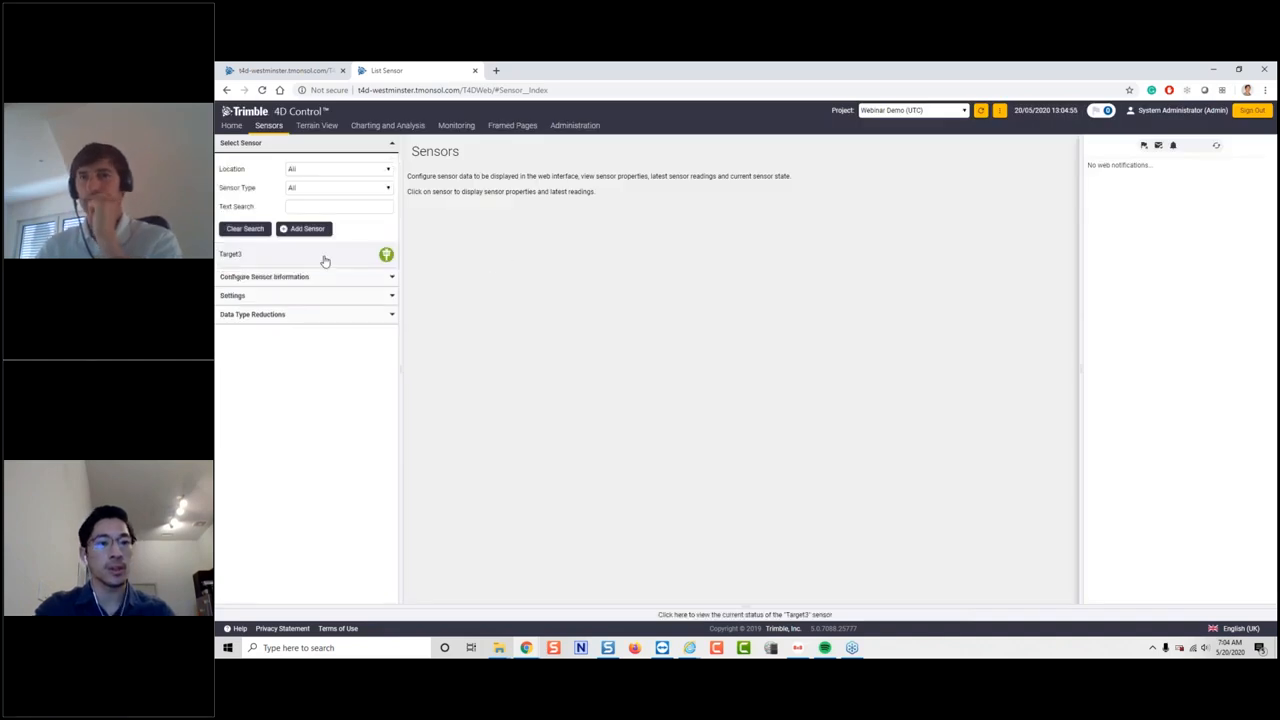
click(235, 254)
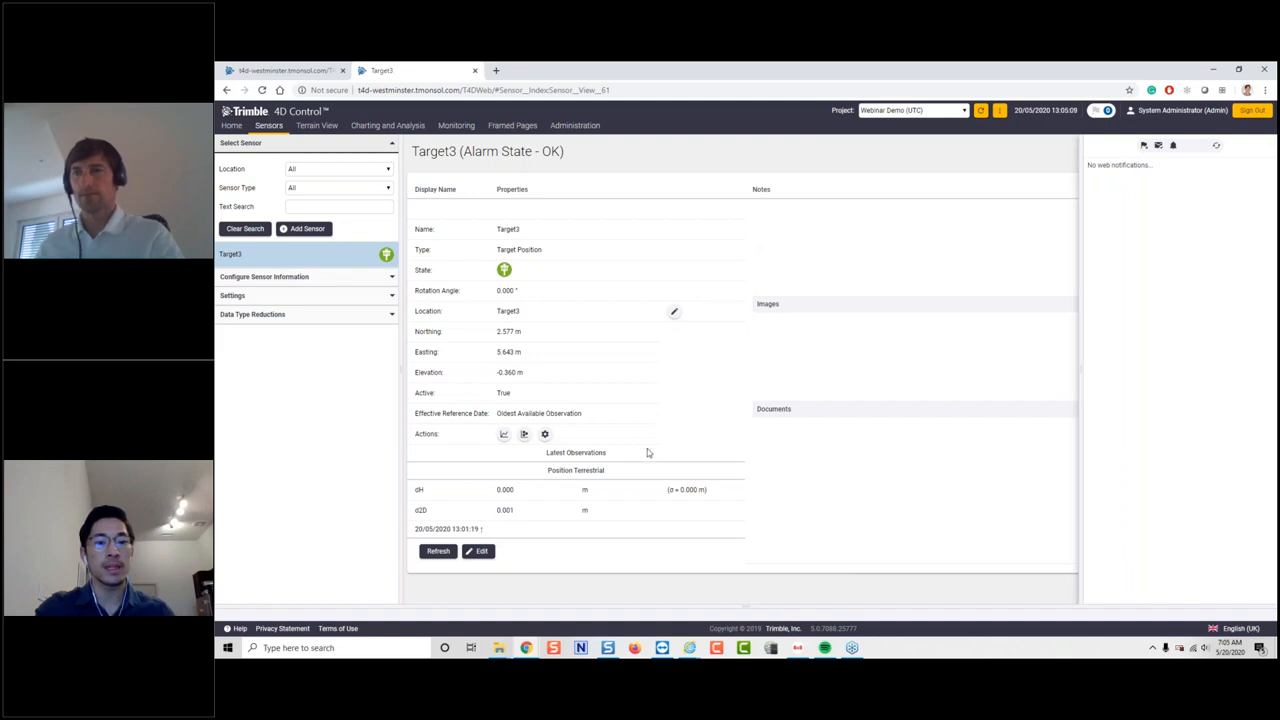
drag(495, 490, 514, 509)
click(525, 496)
click(513, 509)
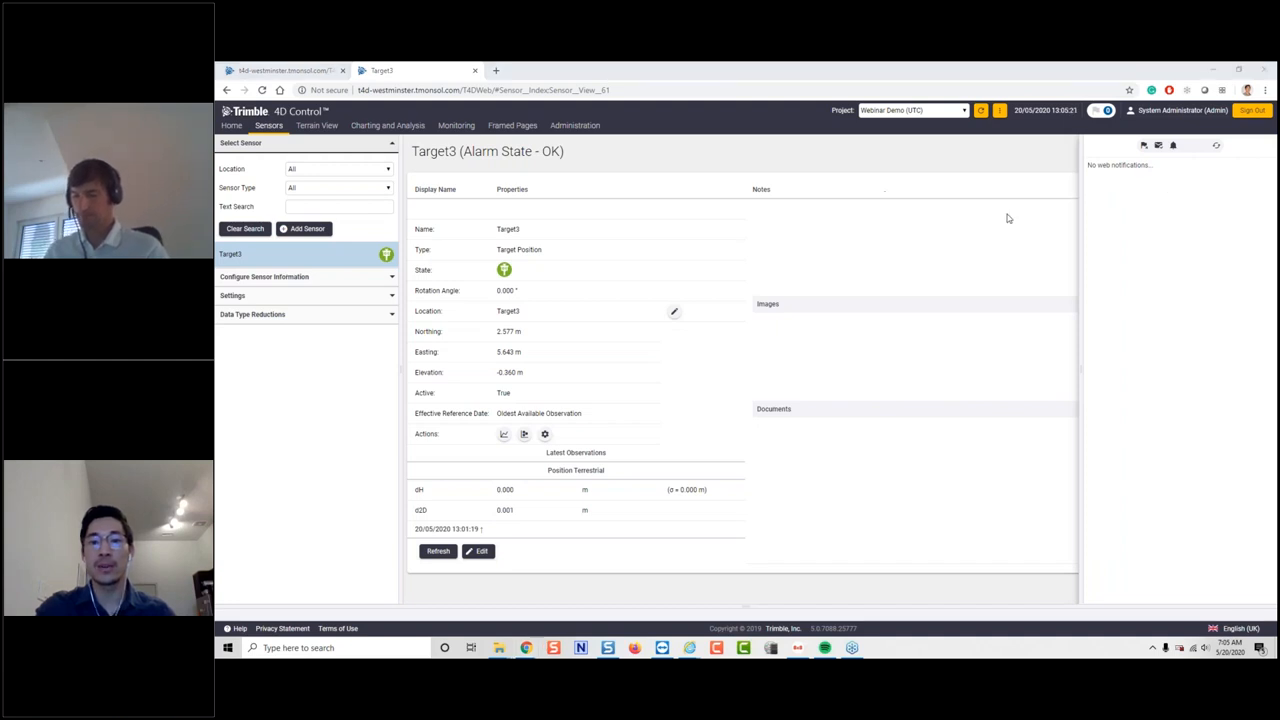
- Hide the web notifications and save the note "Sensor 3- might move" for the Target3 sensor
click(1099, 113)
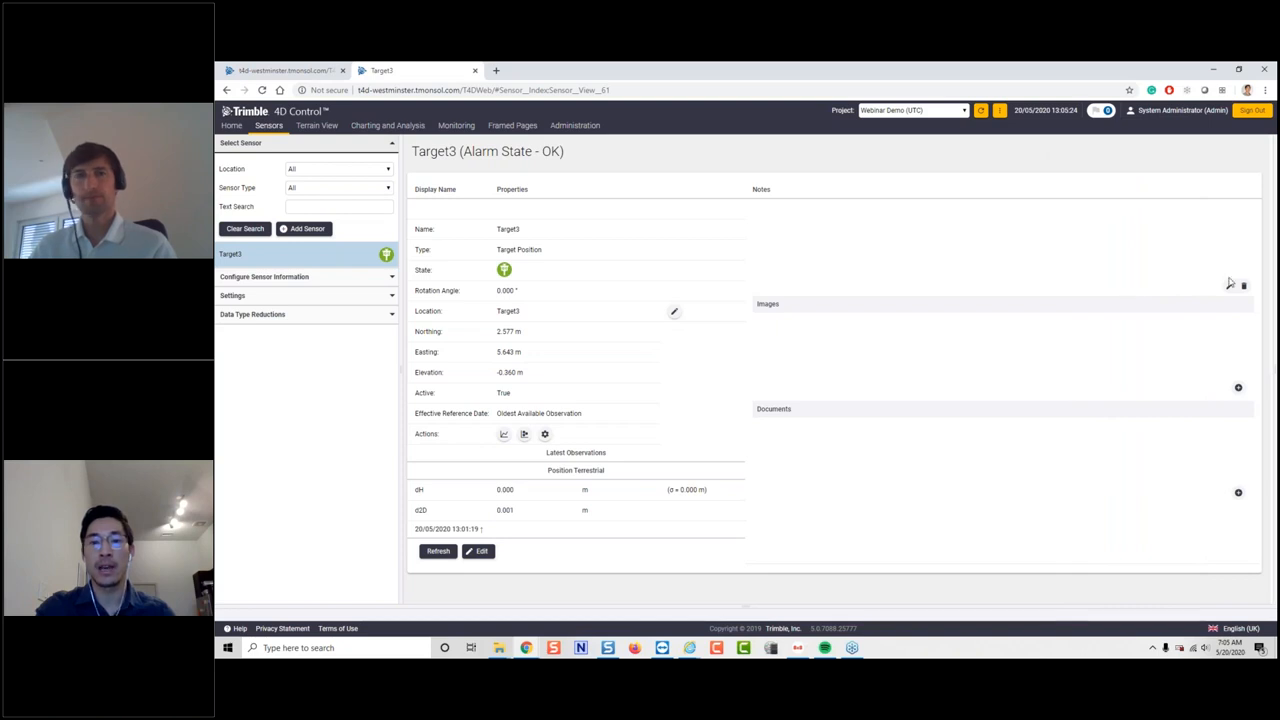
click(1229, 286)
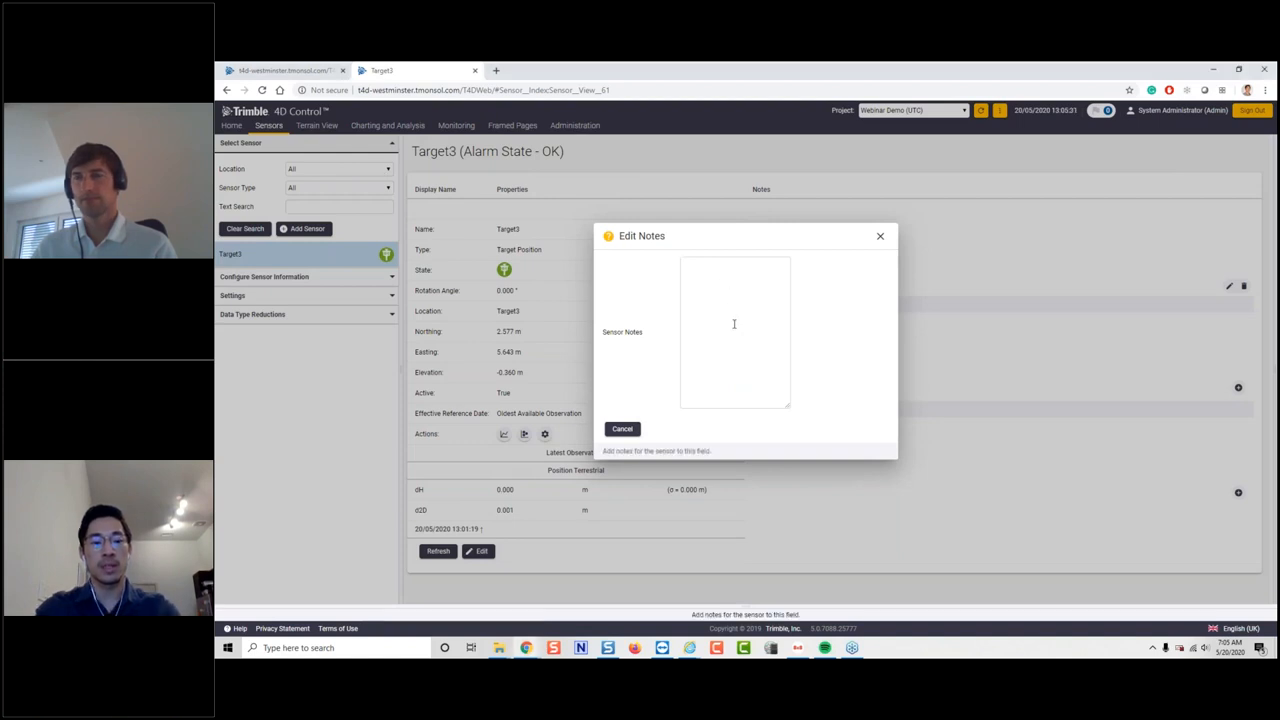
text(Sensor 3)
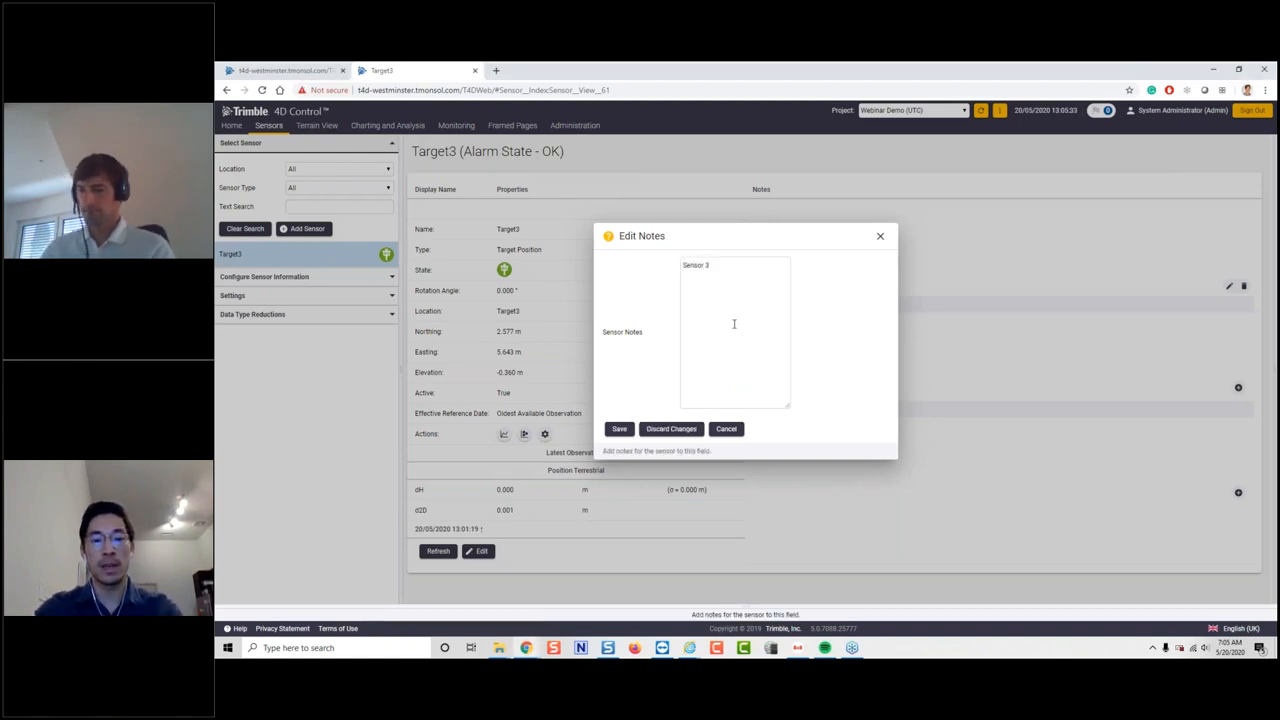
text(- migt)
key(BackSpace)
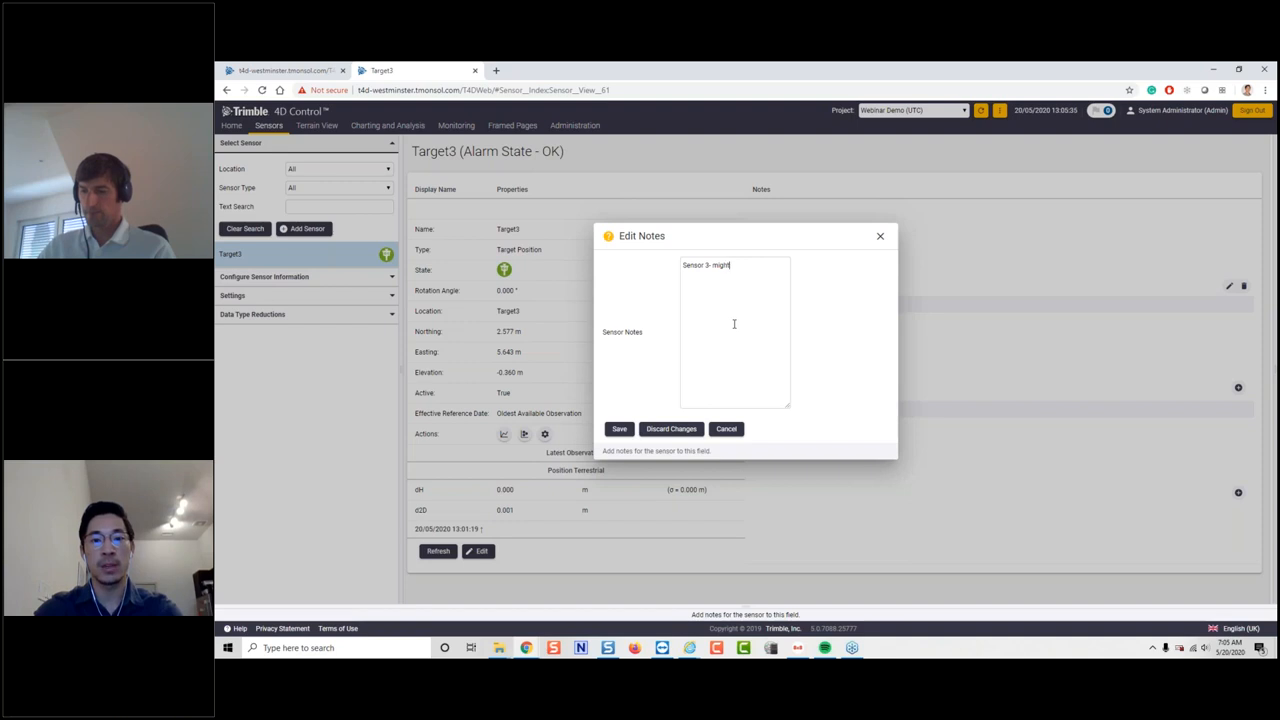
text(ht move)
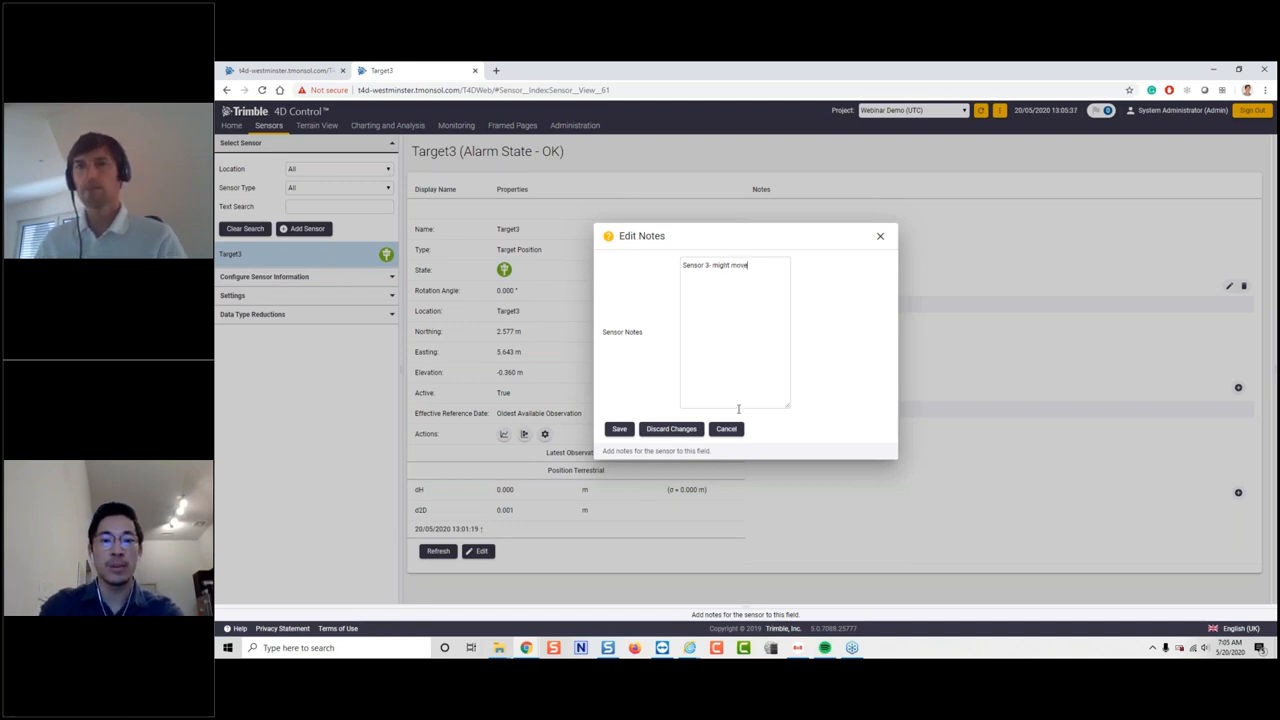
click(617, 428)
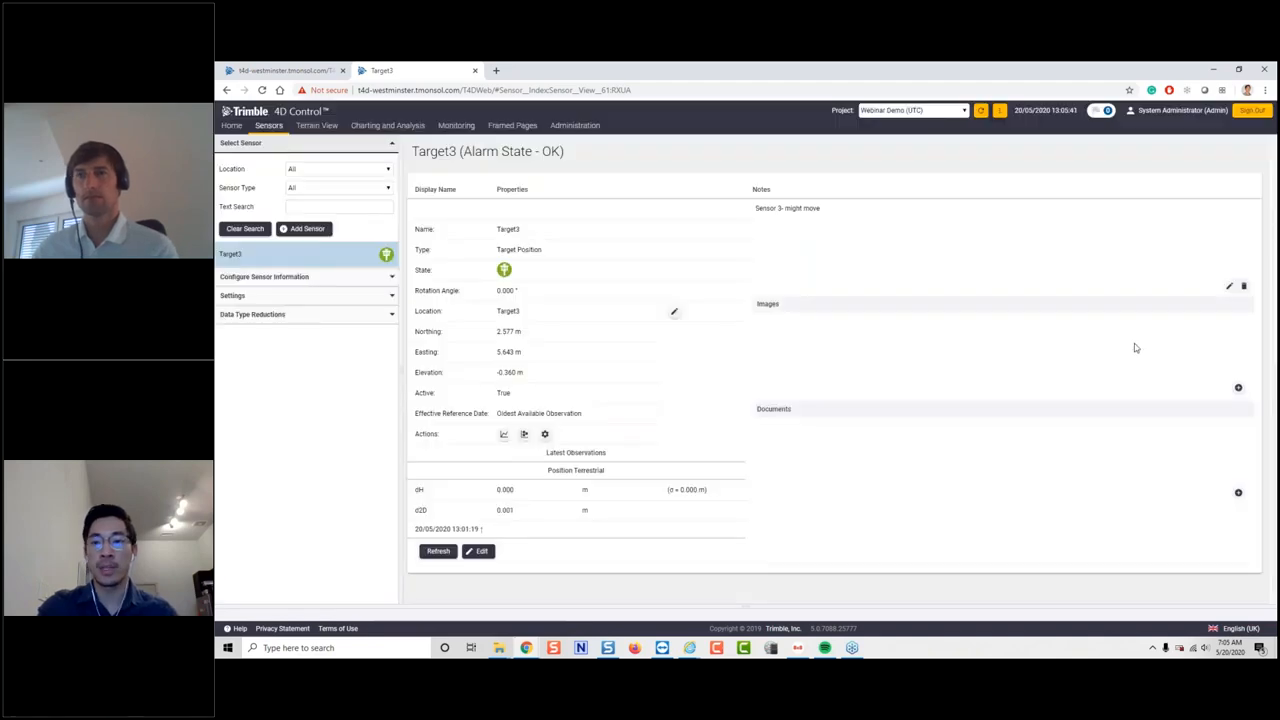
- Add the image west1.jpg from the Sensor Photos folder to the Target3 sensor with the description "Sensor 3" and save it
click(1238, 386)
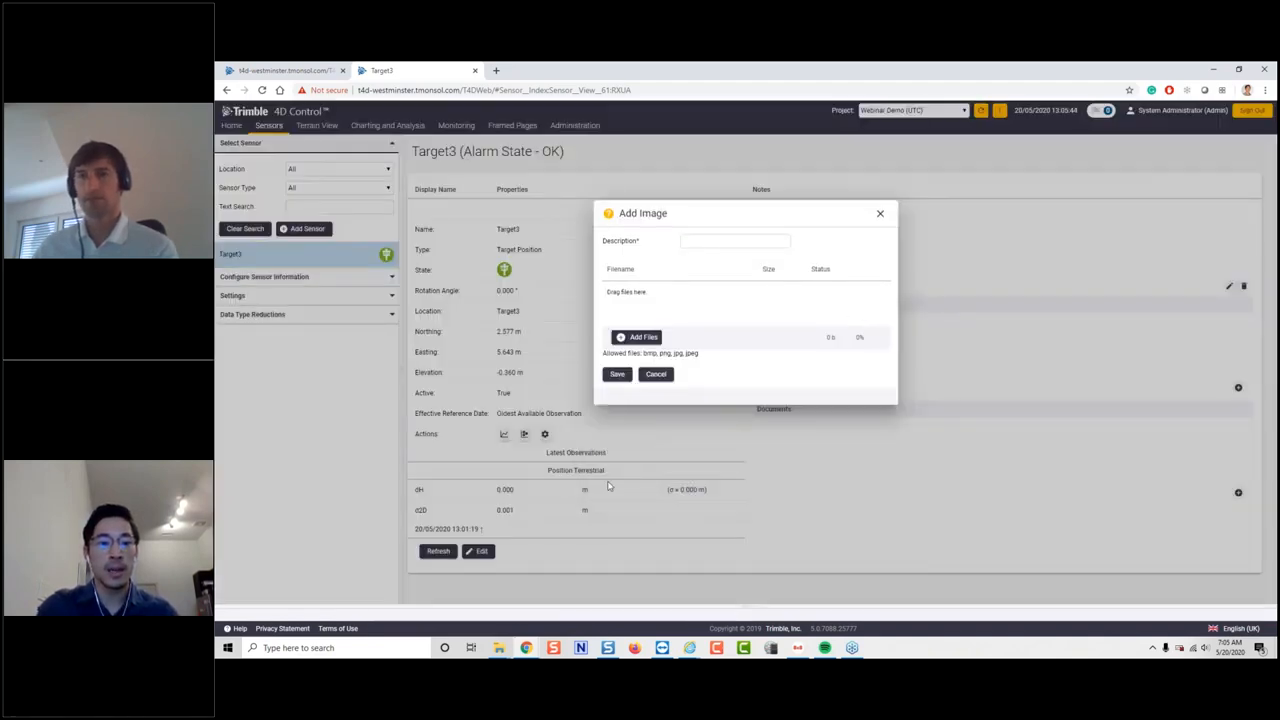
mouse_move(498, 647)
click(557, 591)
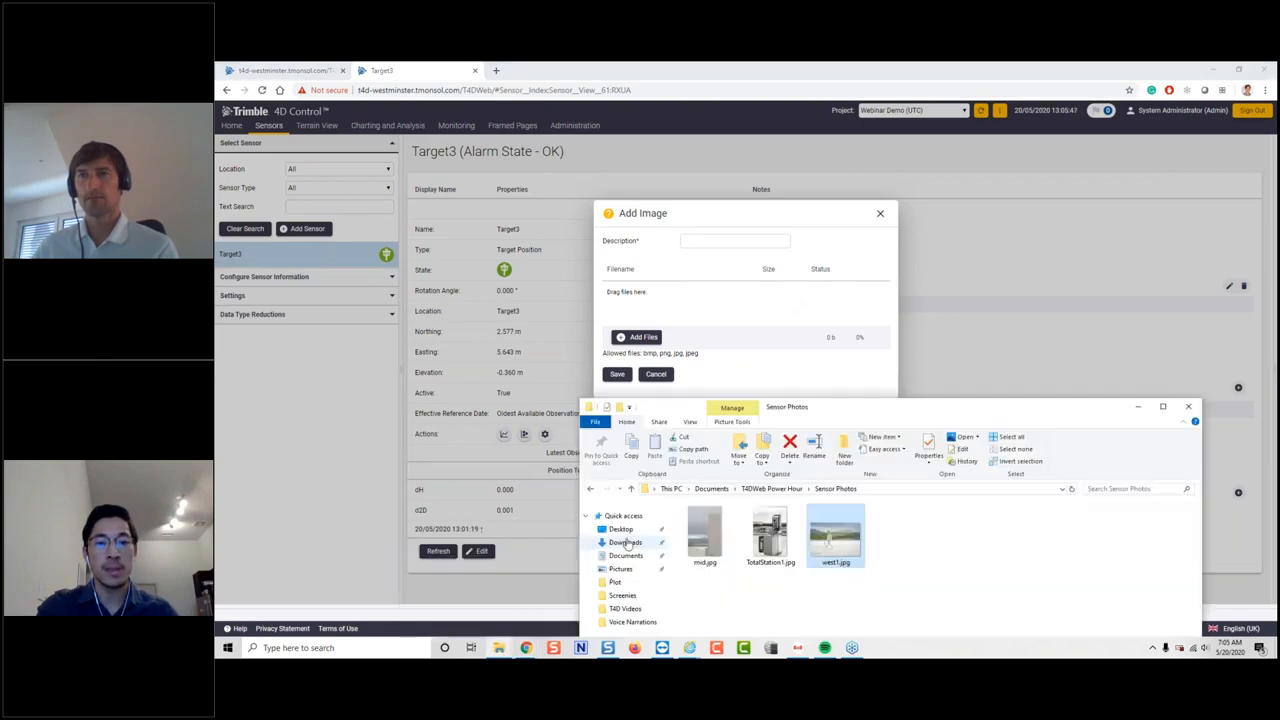
drag(794, 436, 674, 316)
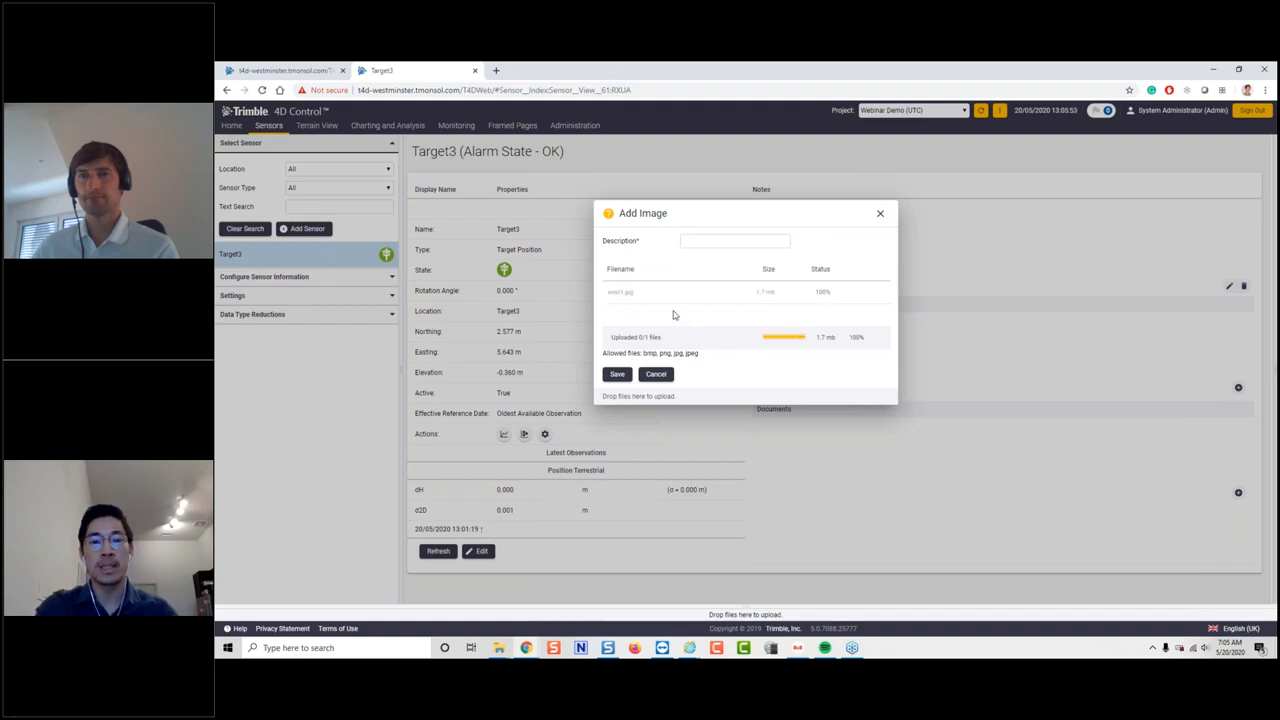
click(726, 244)
text(Sensor)
text( 8)
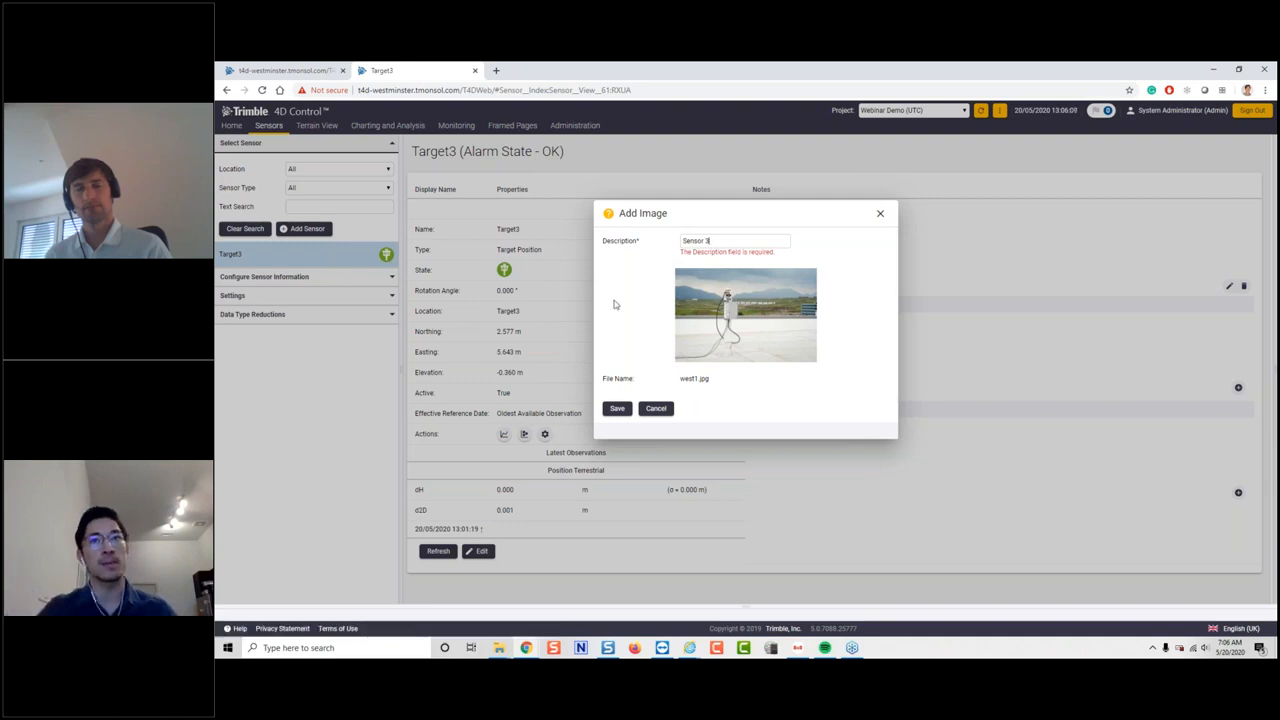
click(617, 407)
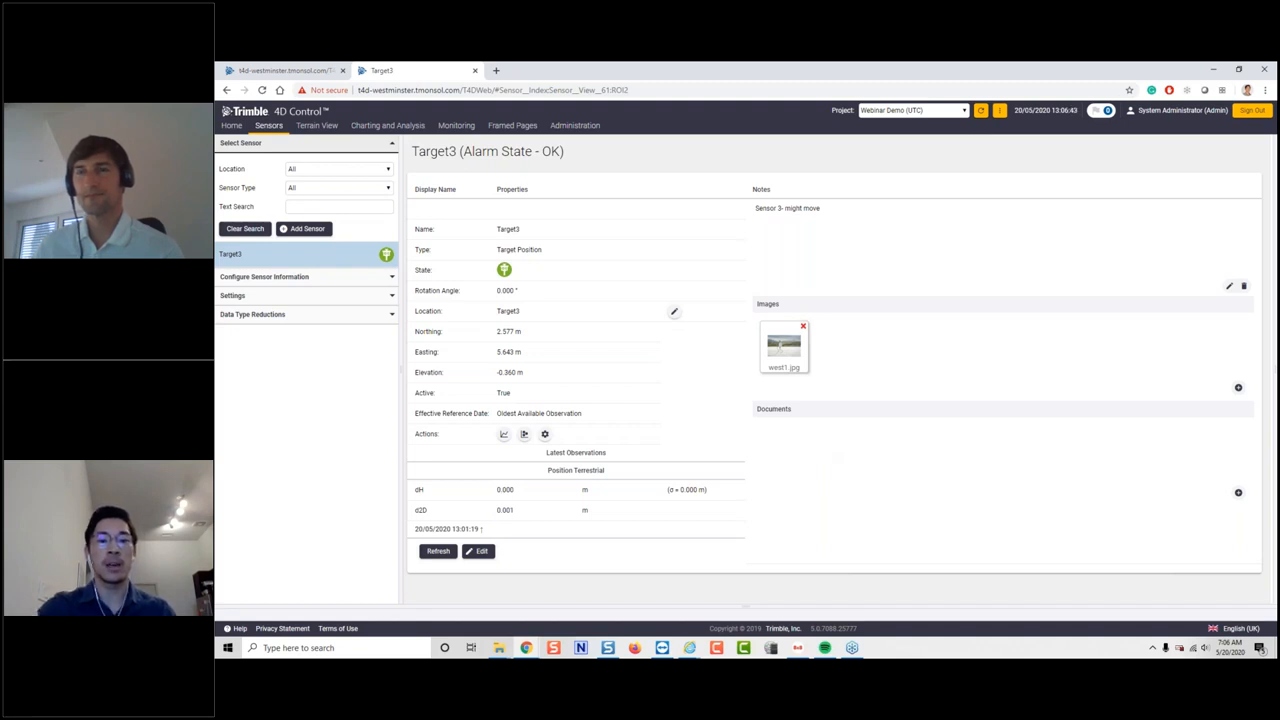
- Review the reference date modes in Target3's override settings and save the override as Use Project Default
click(545, 435)
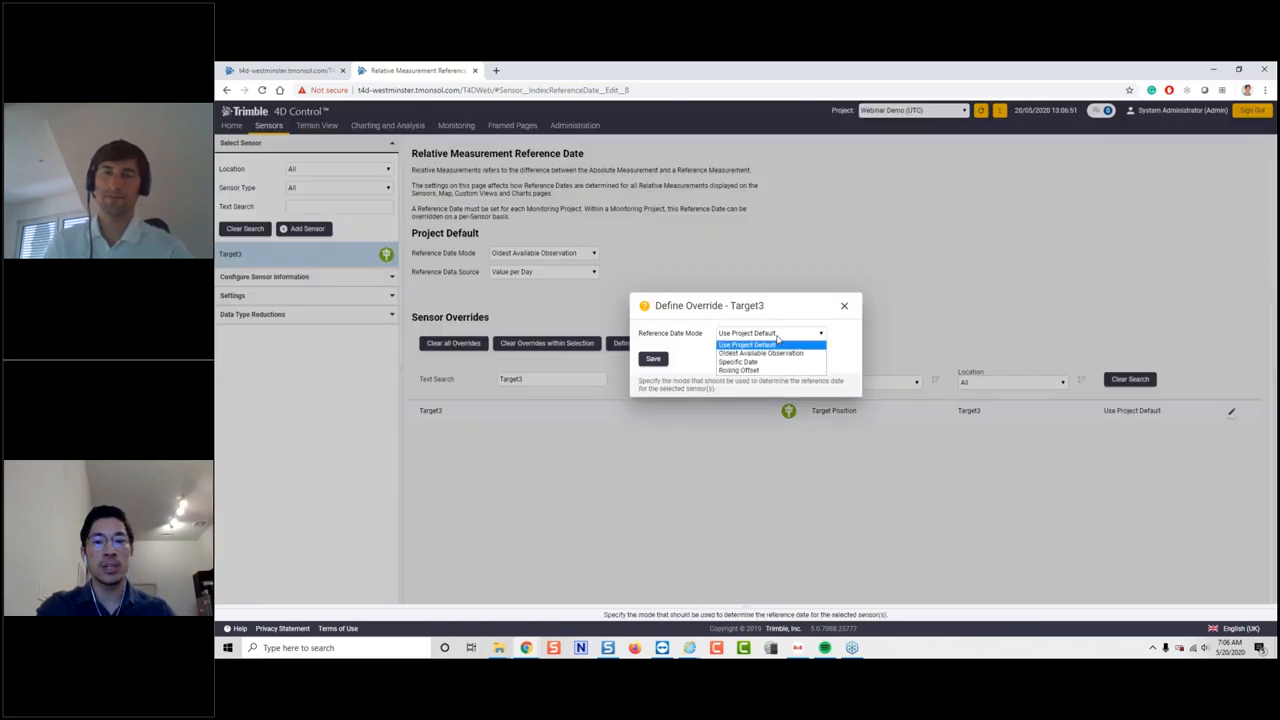
click(777, 336)
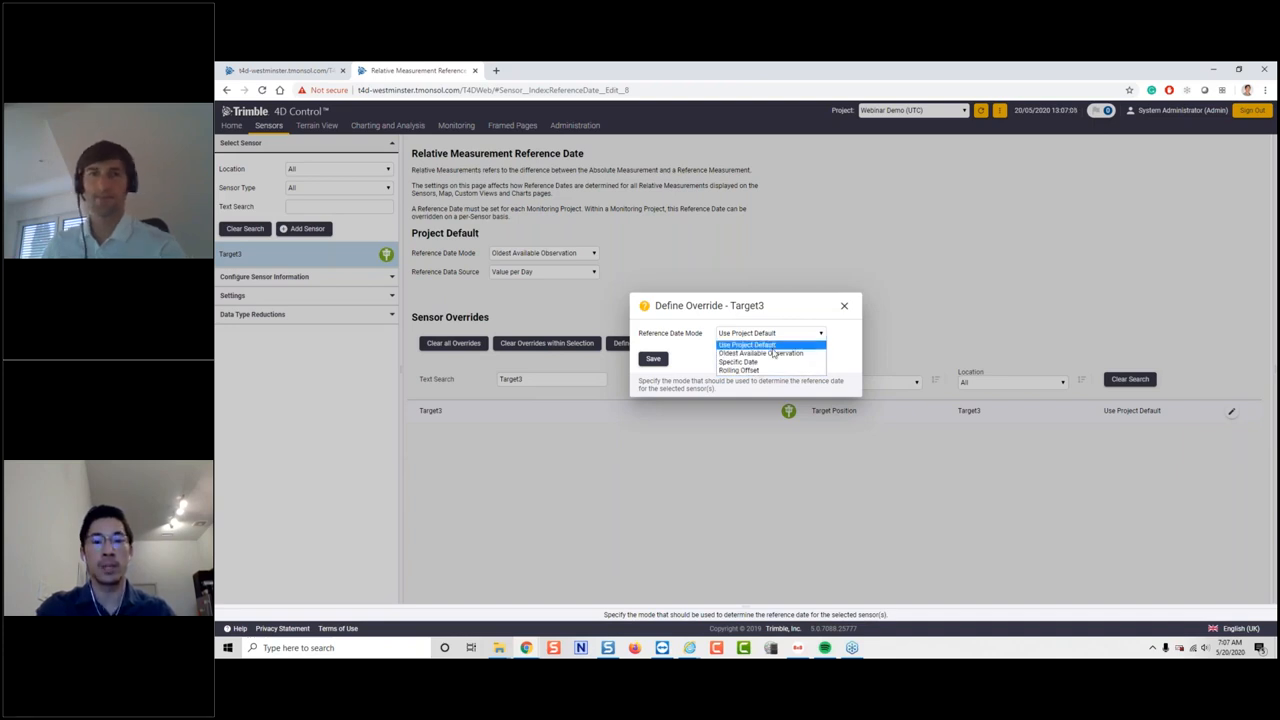
click(680, 346)
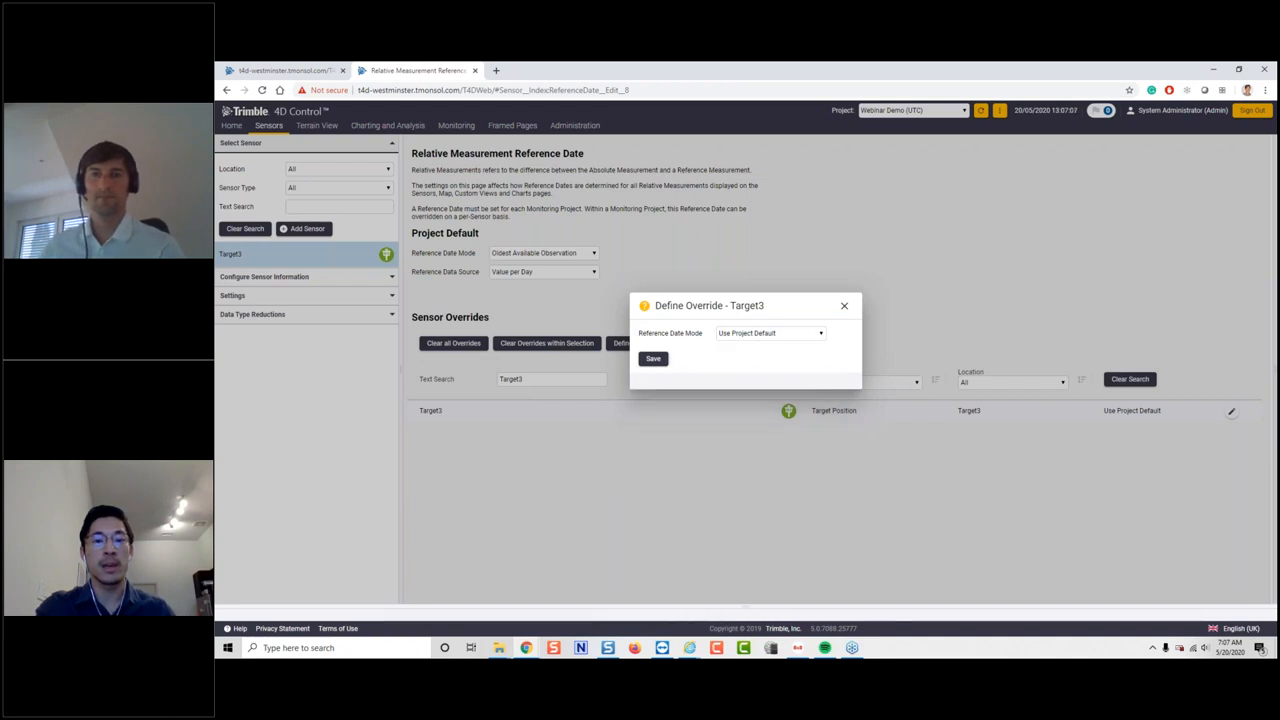
click(653, 359)
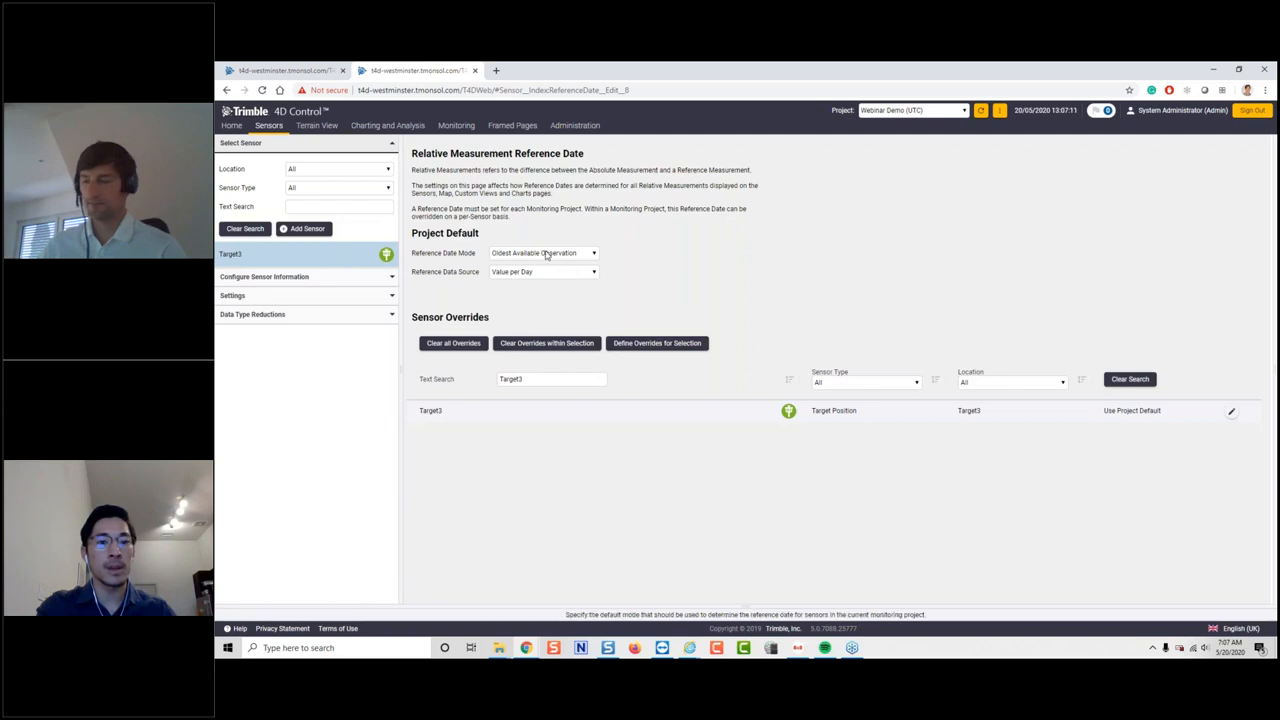
- Try a Specific Date of 01/05/2020 00:00:00 as the project's default reference date, and discard the changes
click(545, 254)
click(545, 272)
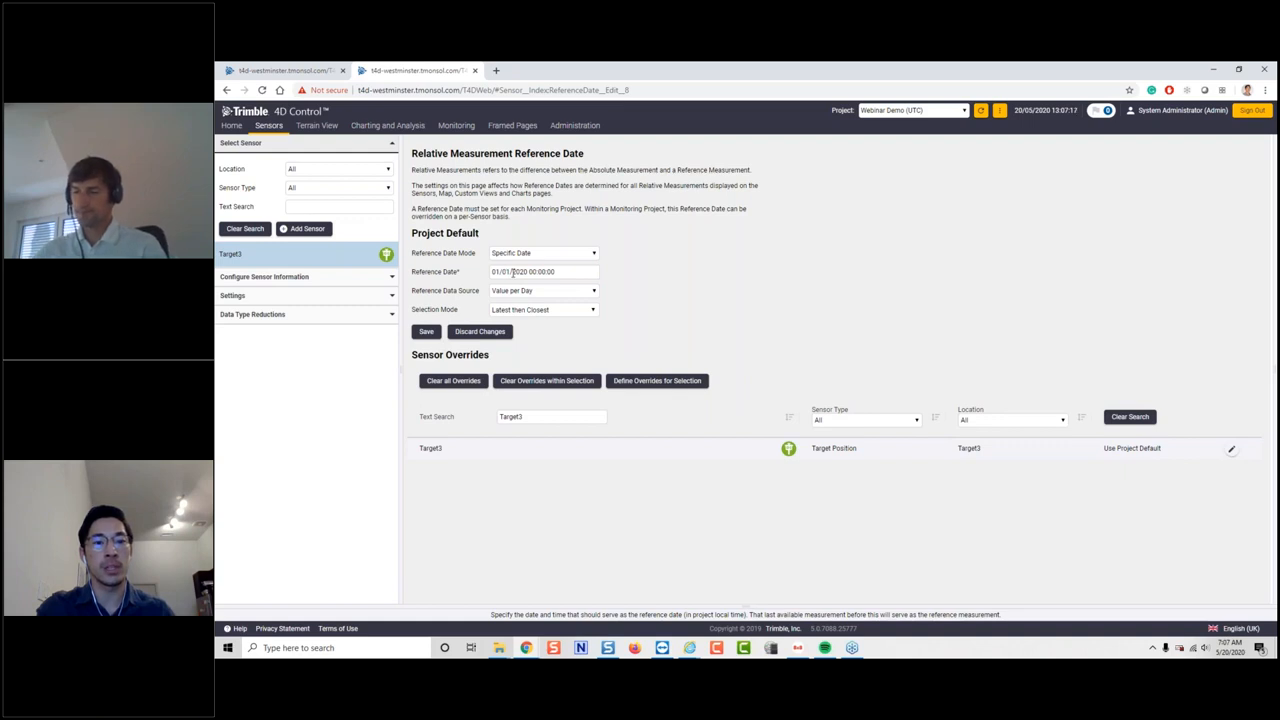
click(513, 272)
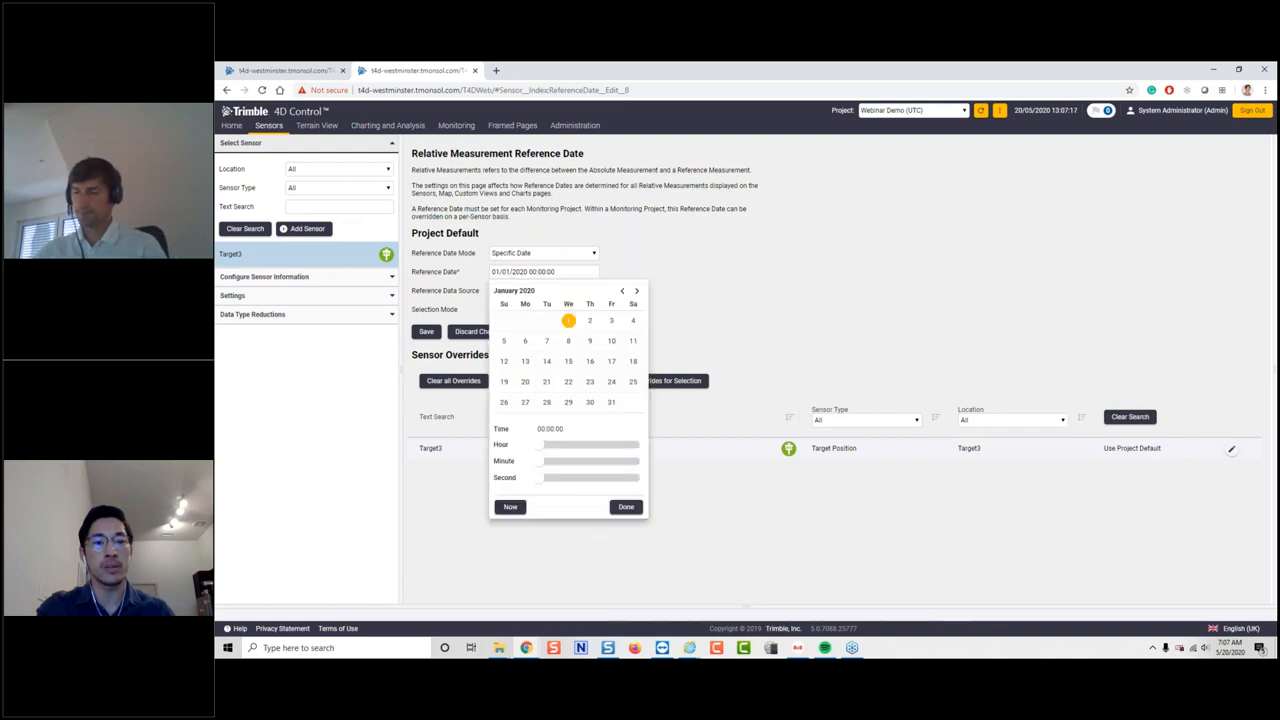
click(636, 291)
click(636, 291)
click(636, 291)
click(636, 291)
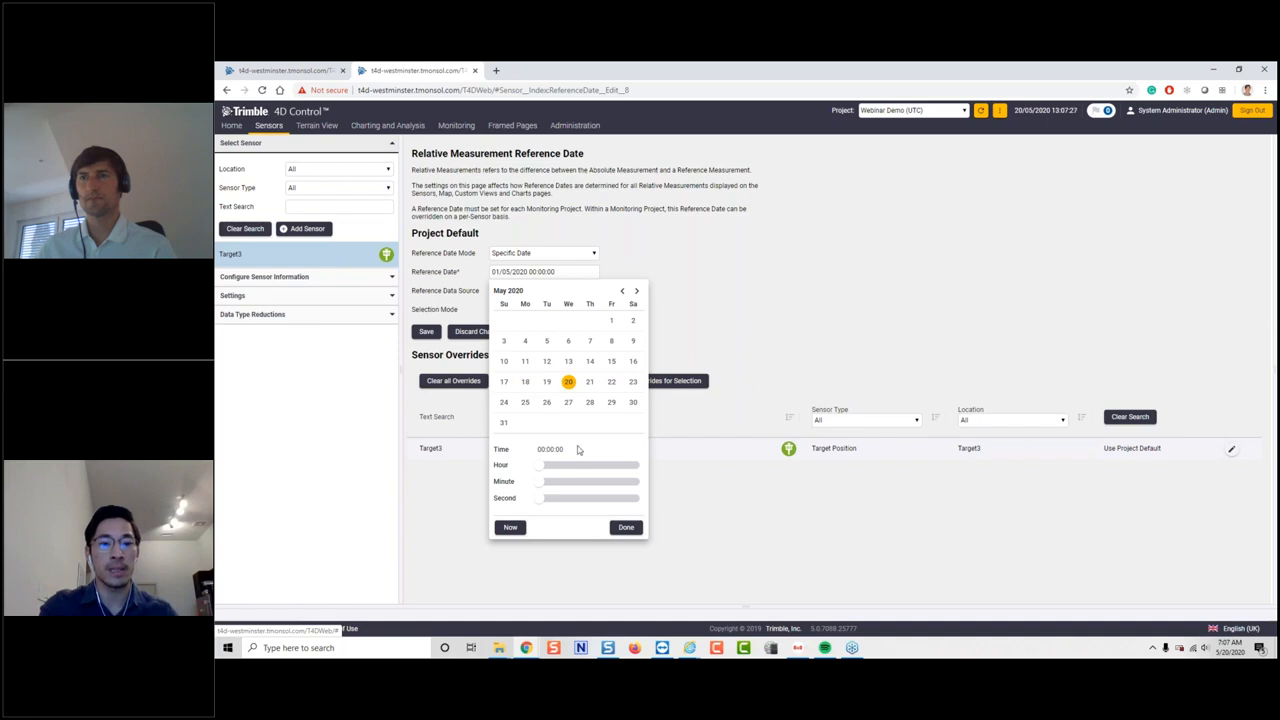
click(714, 275)
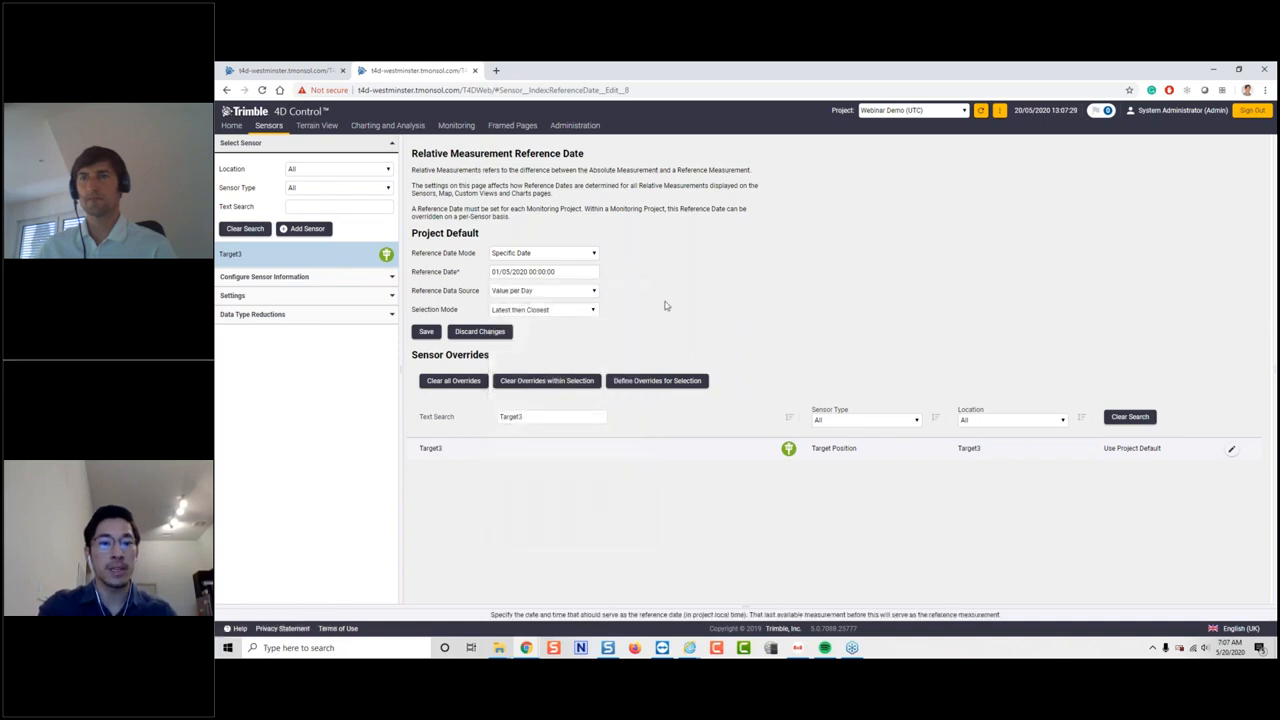
click(490, 333)
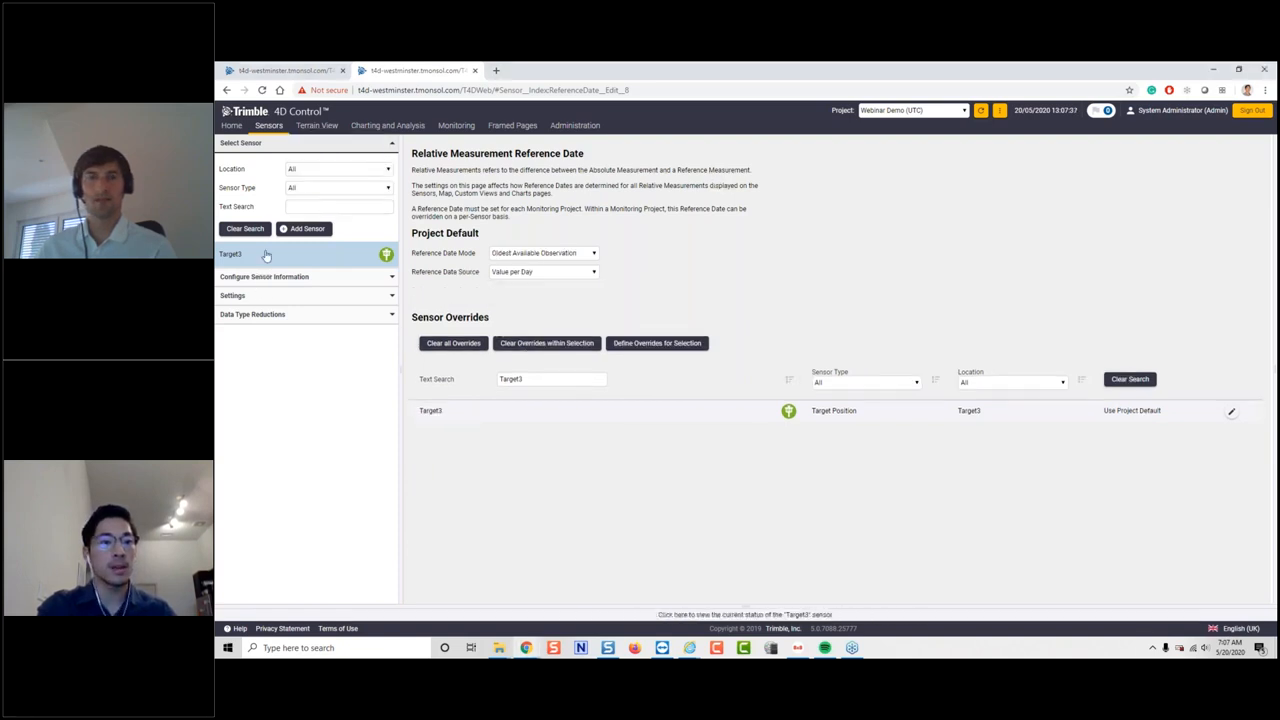
- Return to the Target3 sensor's details and open its chart to examine the dH and d2D displacements
click(285, 144)
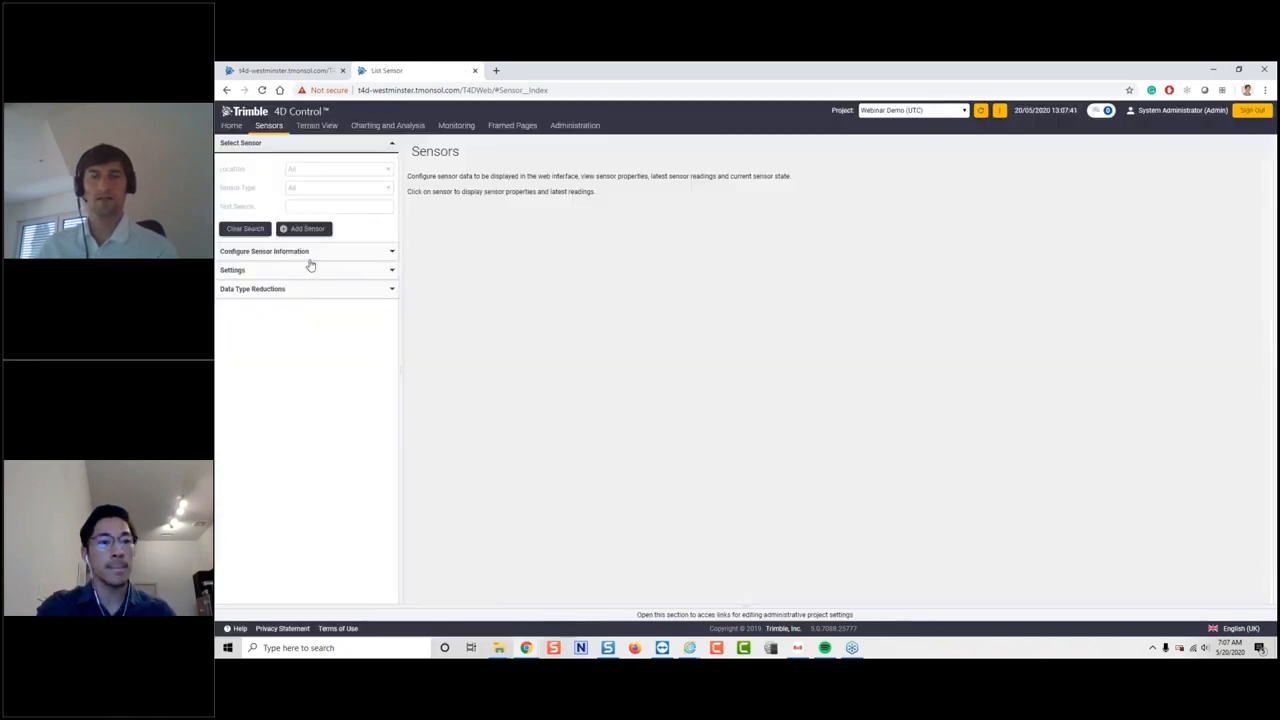
click(297, 252)
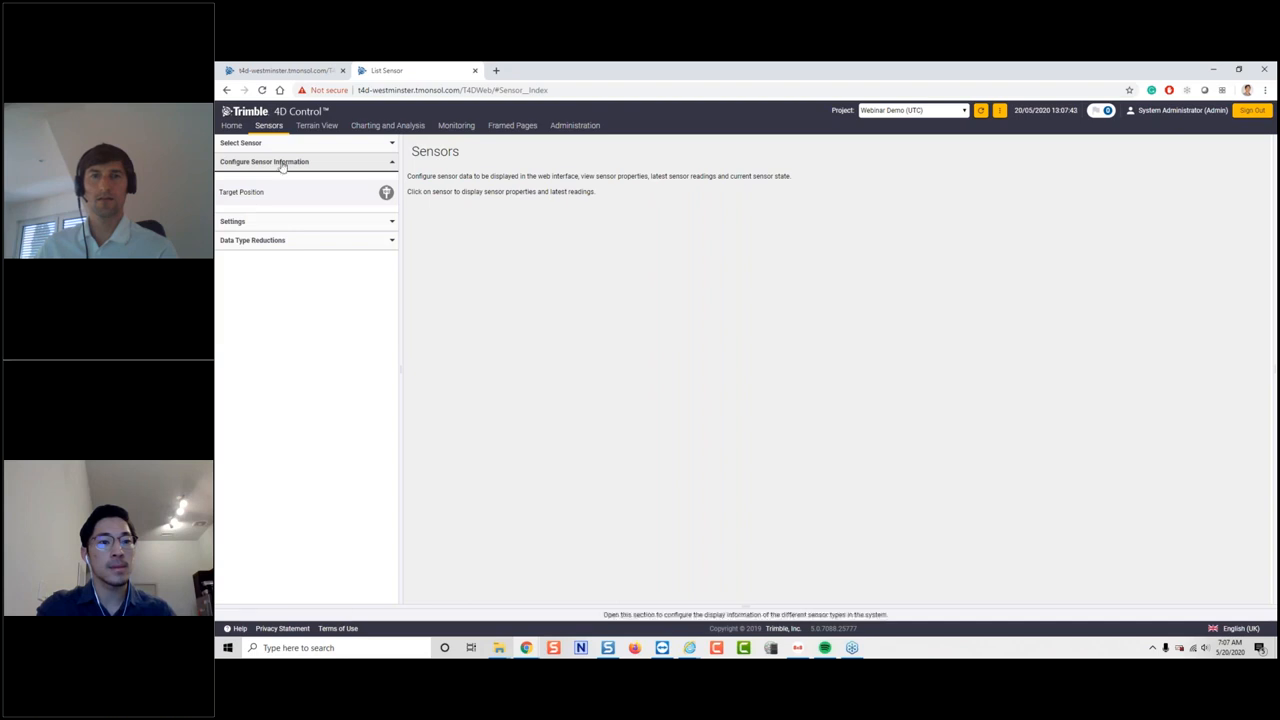
click(280, 148)
click(263, 254)
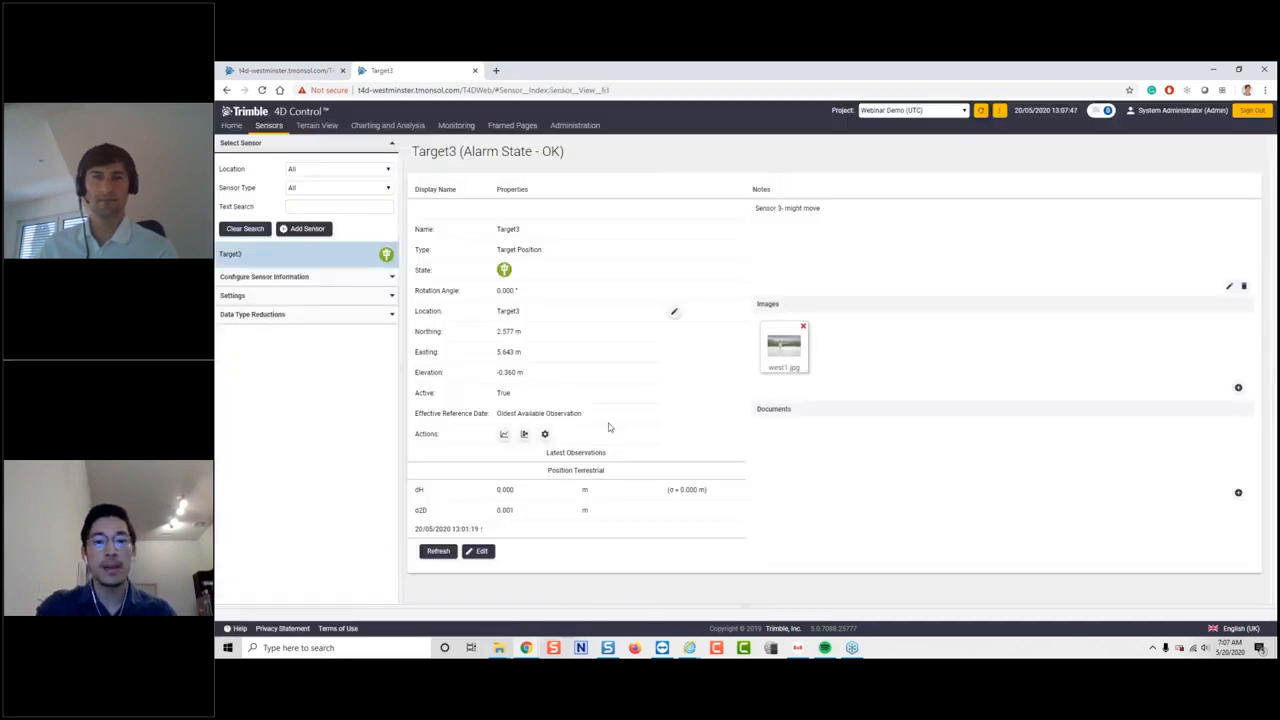
click(504, 437)
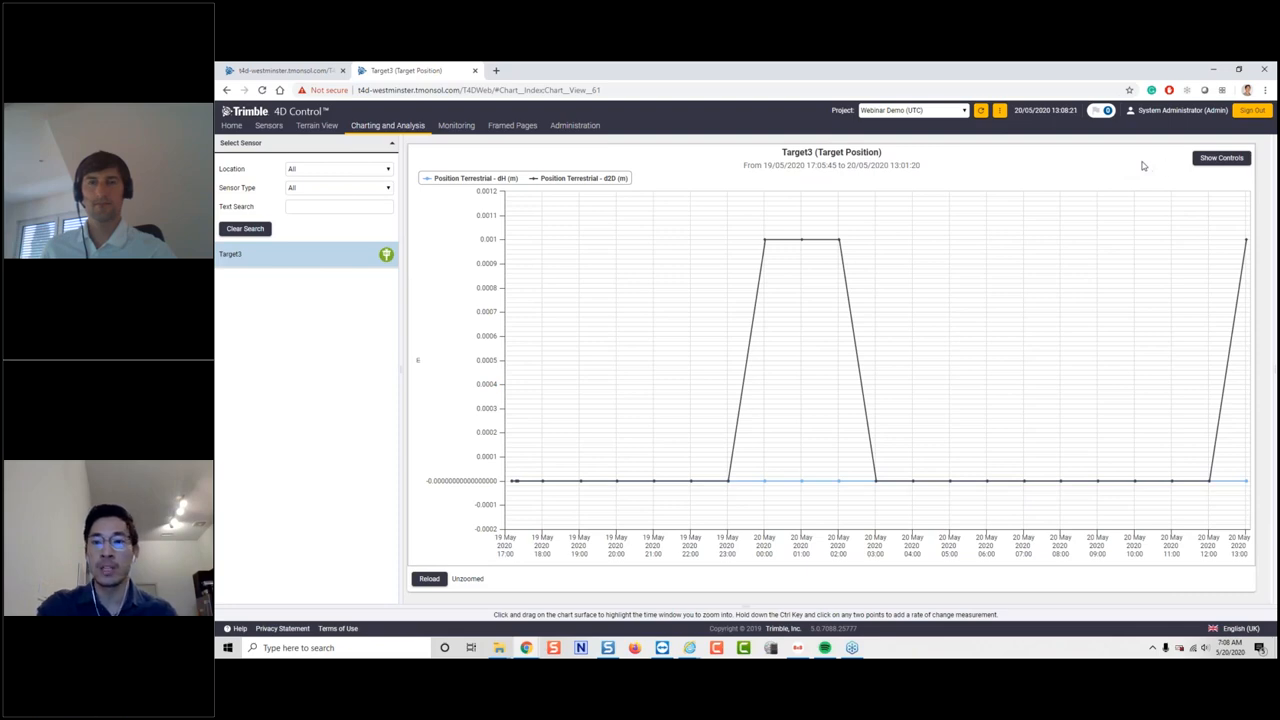
- Show the chart controls and try 16/05/2020 as the start of the date range, restoring it to 19/05/2020
click(1221, 157)
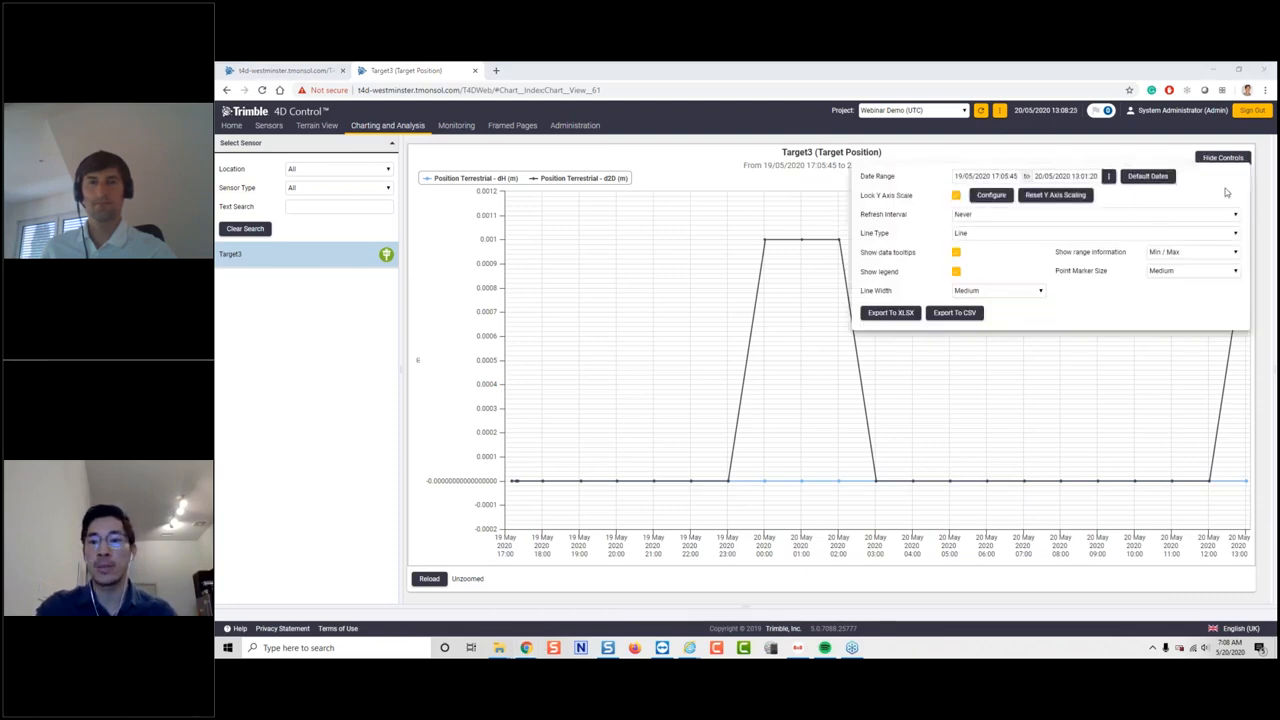
click(1227, 192)
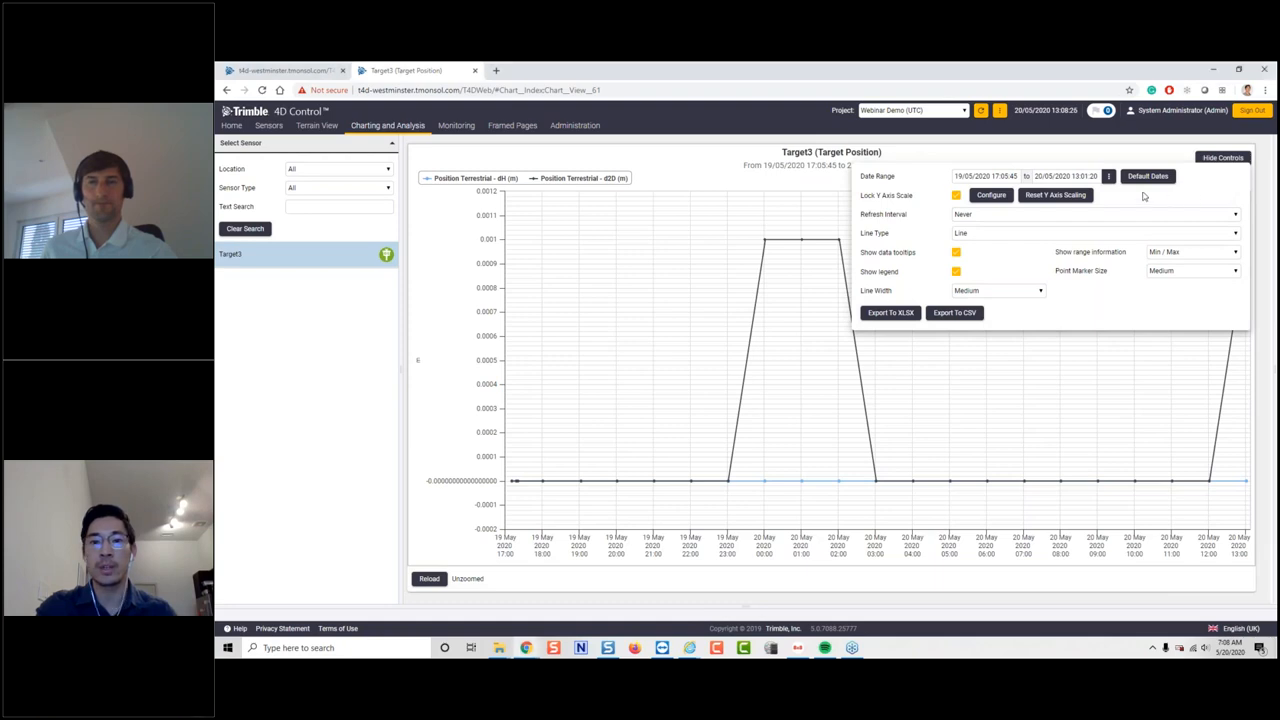
click(1000, 176)
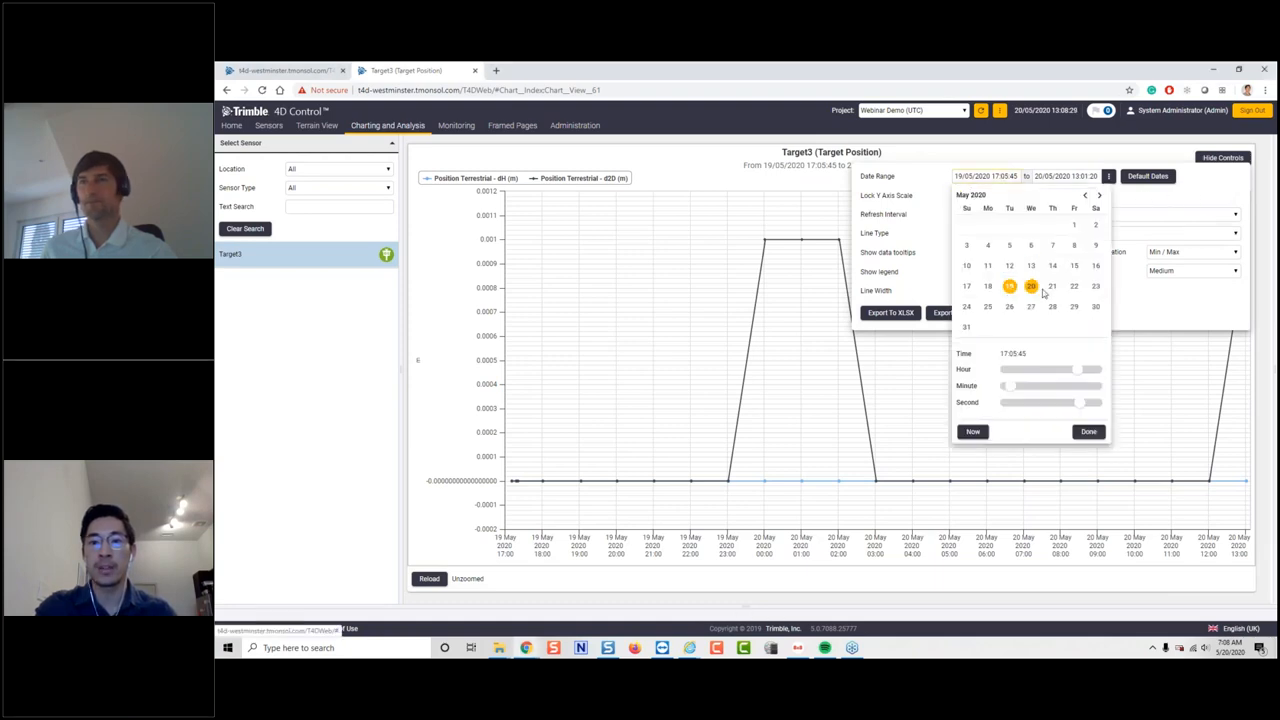
click(1096, 267)
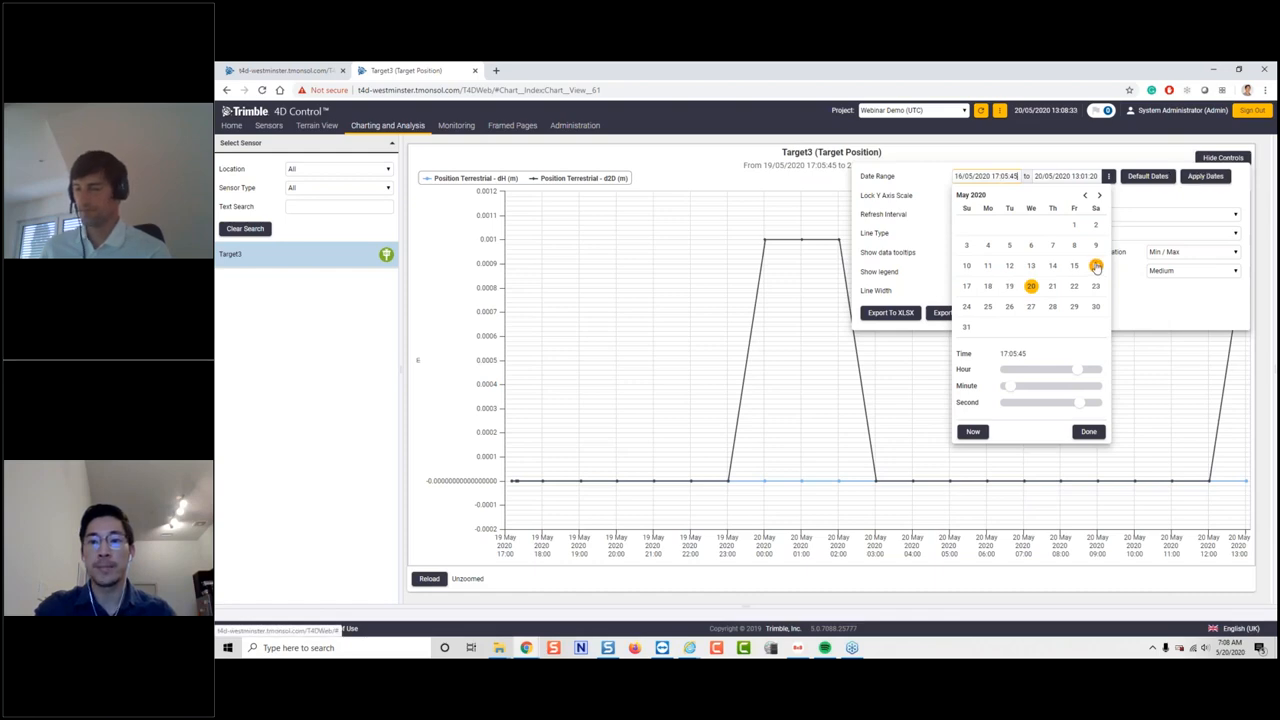
click(1010, 288)
click(928, 231)
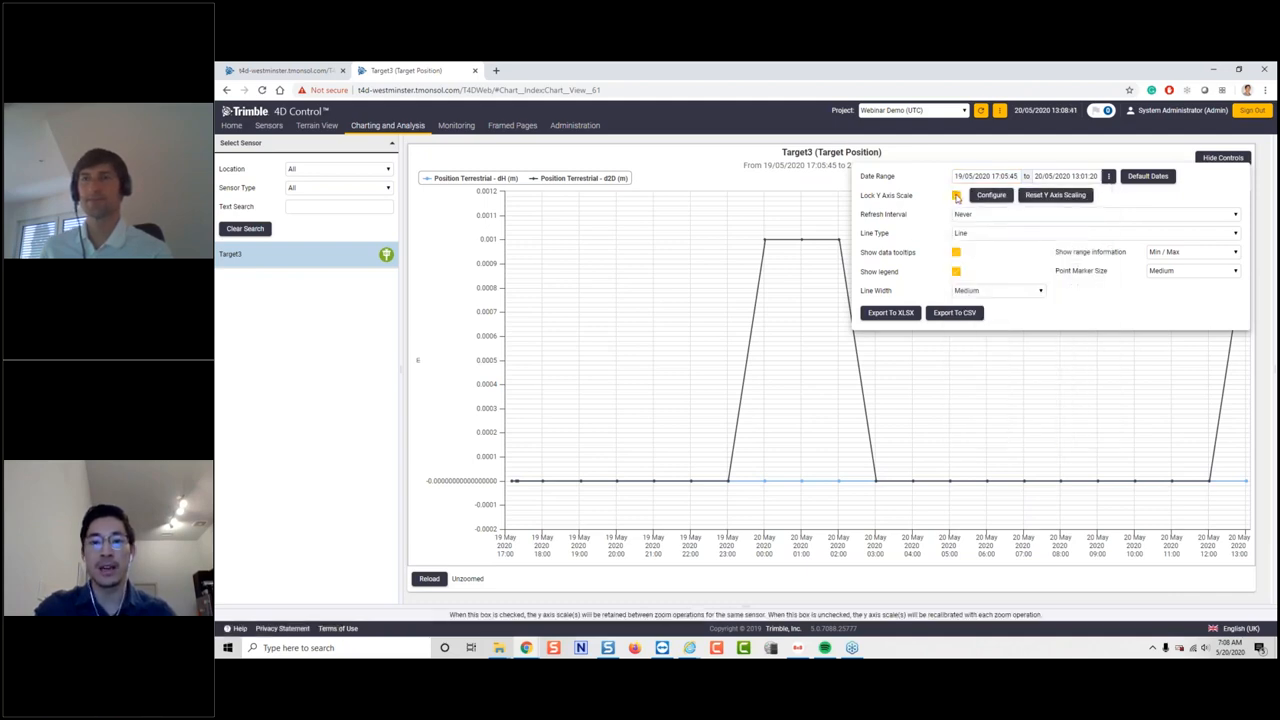
- Turn Lock Y Axis Scale off and back on for the Target3 chart, and hide the chart controls
click(956, 196)
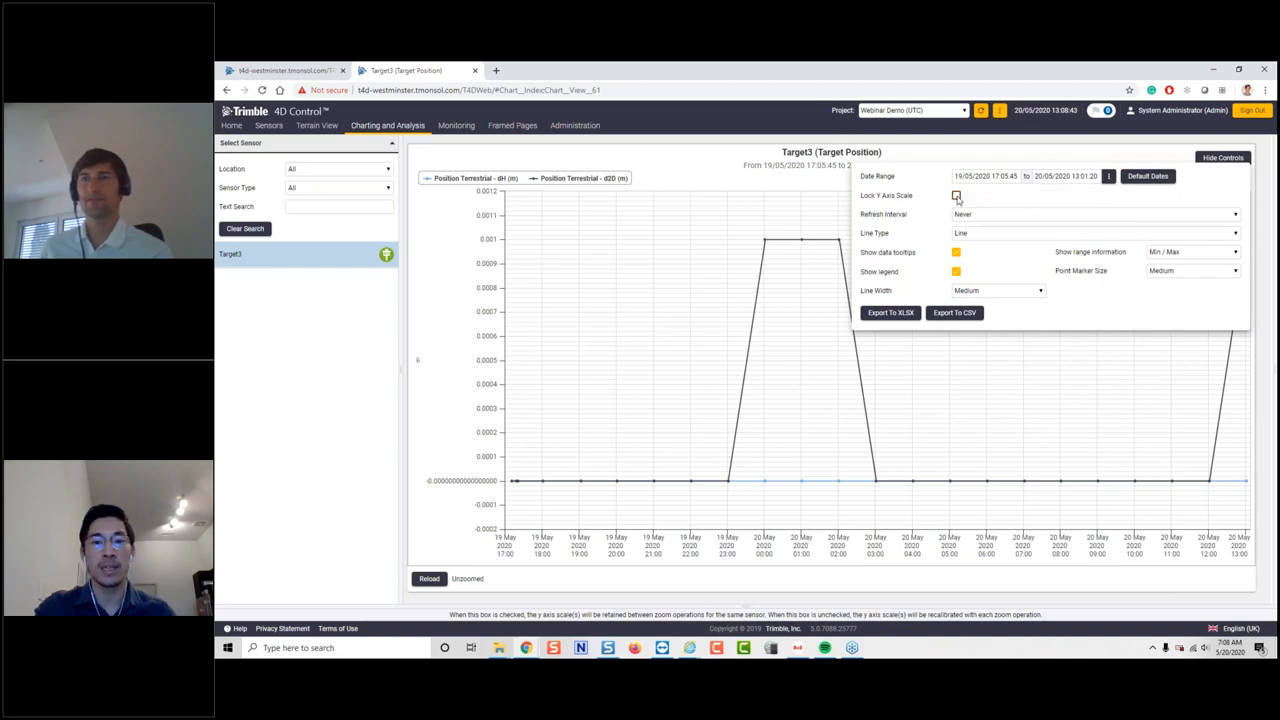
click(956, 196)
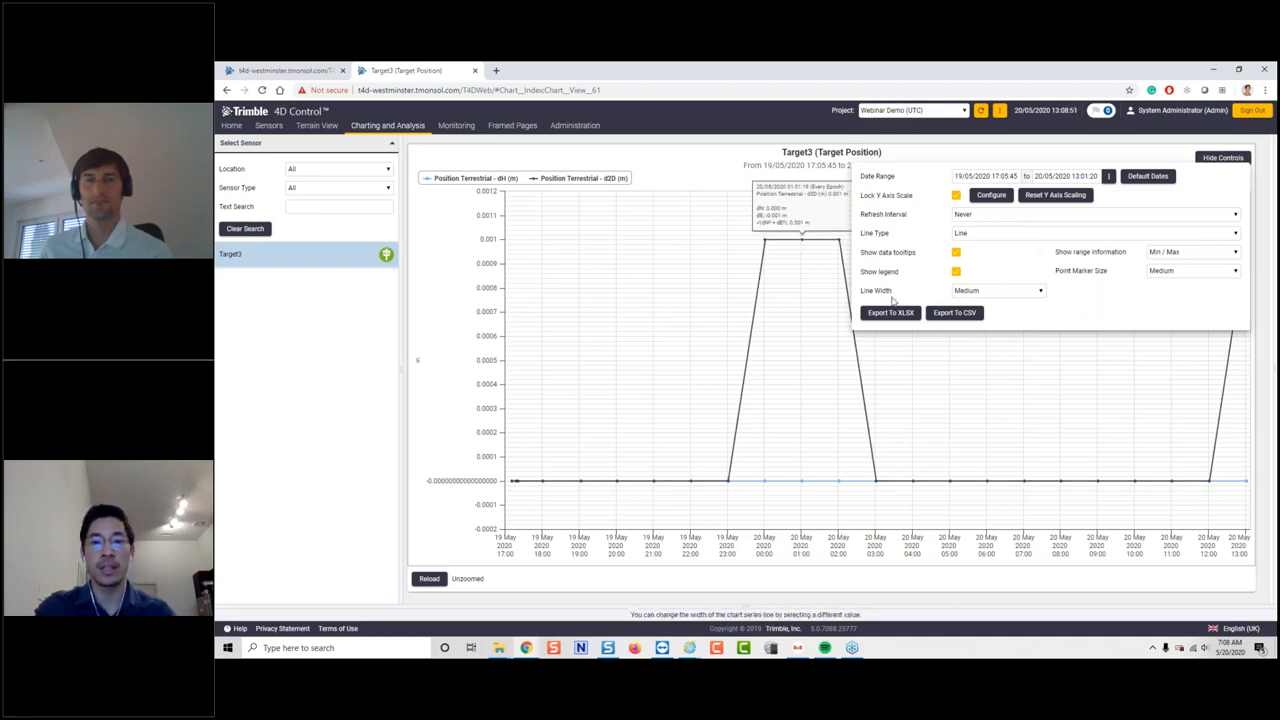
click(950, 314)
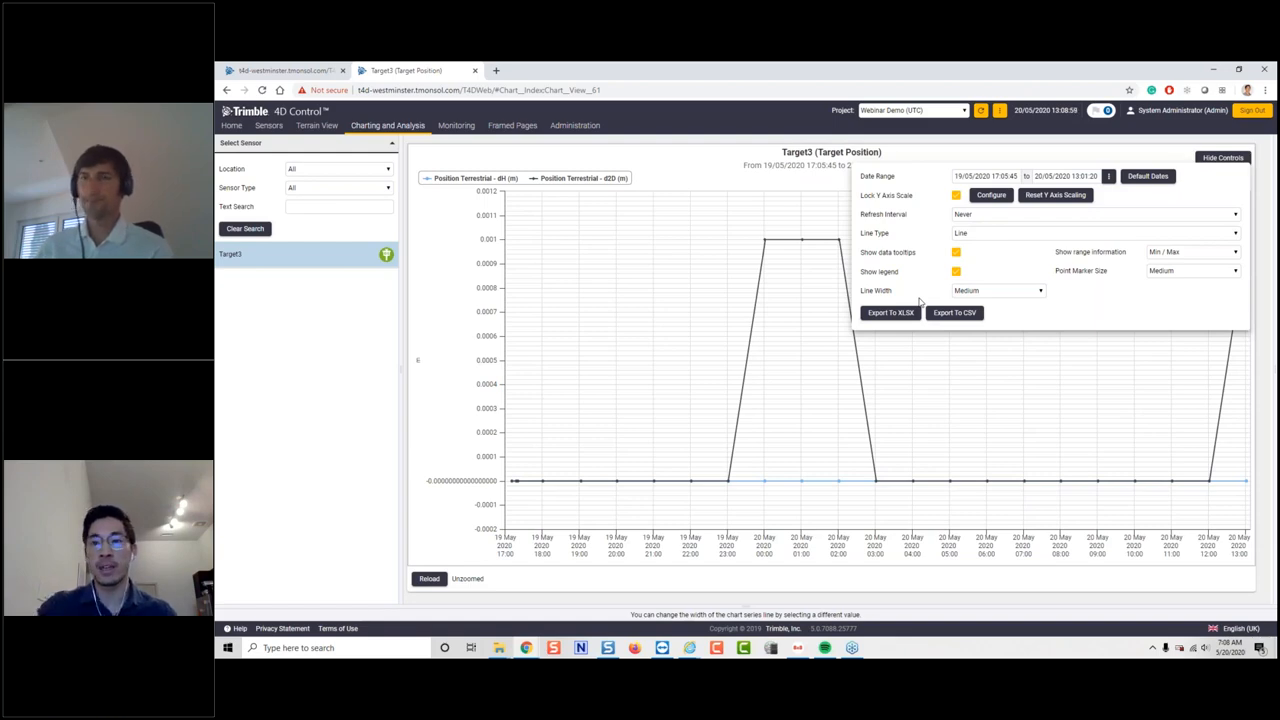
click(1212, 161)
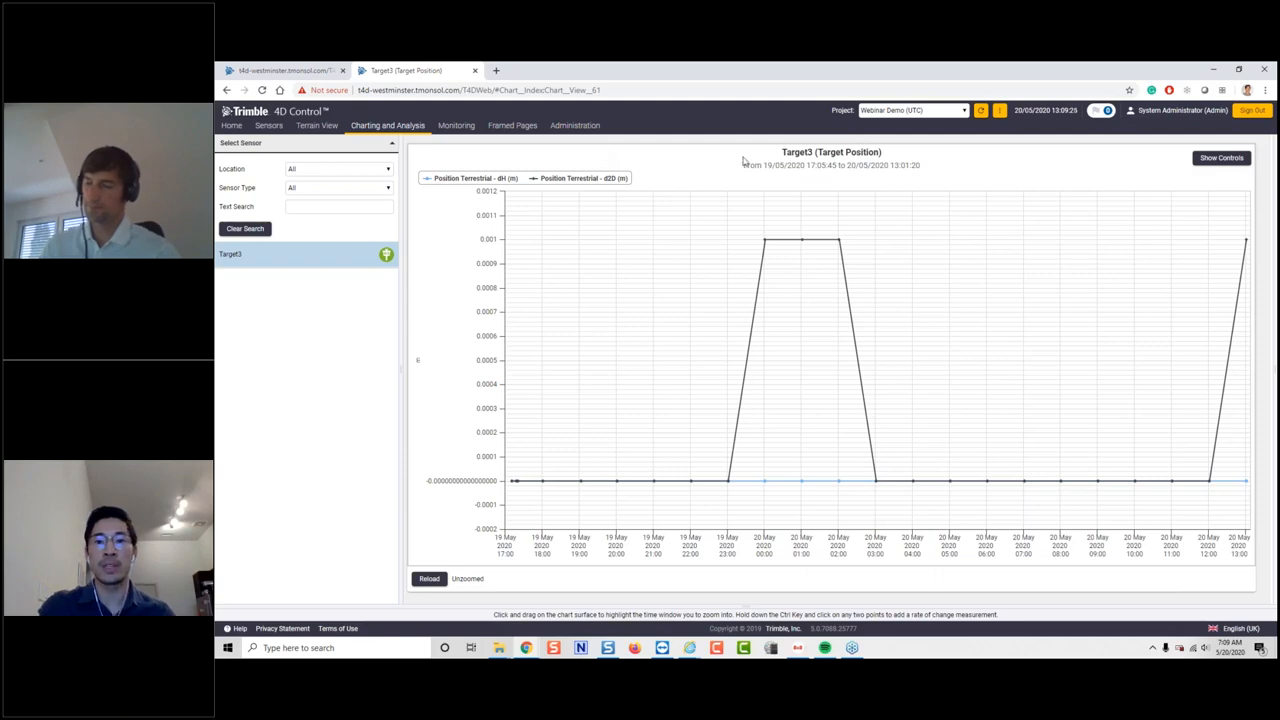
- Check the web notification list, hide it again, and open the alarms overview for the project
click(1095, 113)
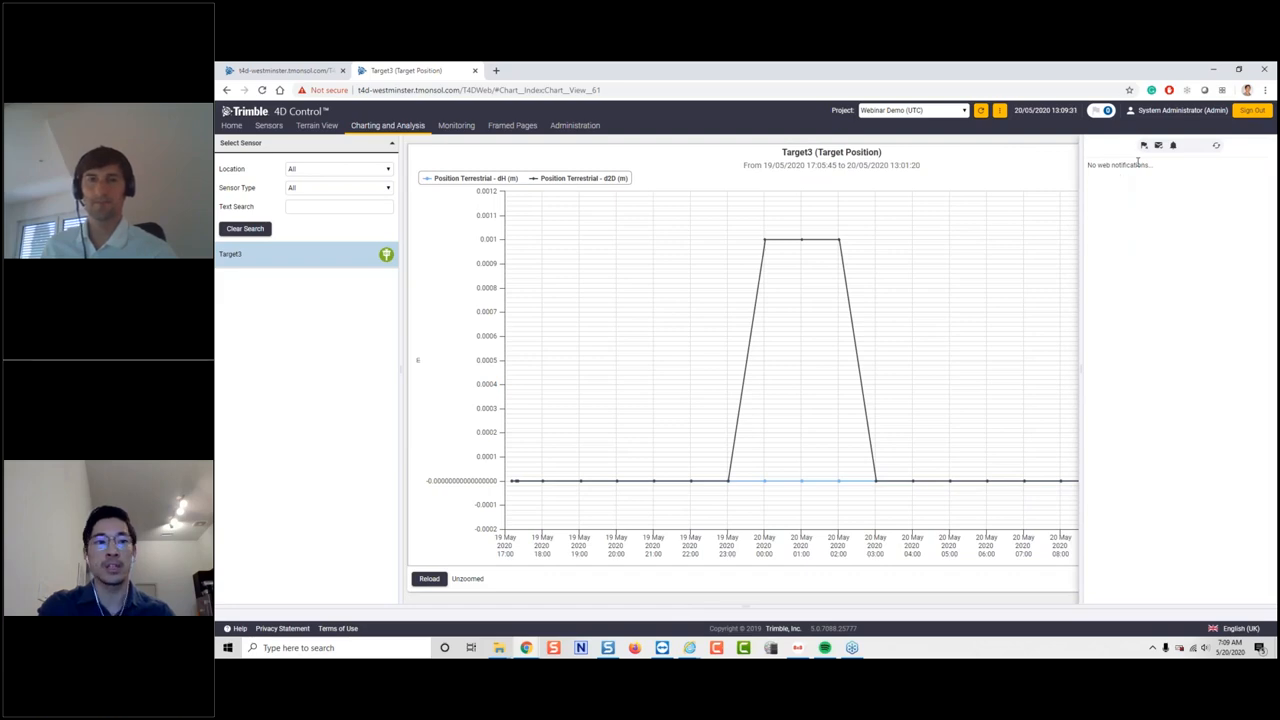
click(1103, 113)
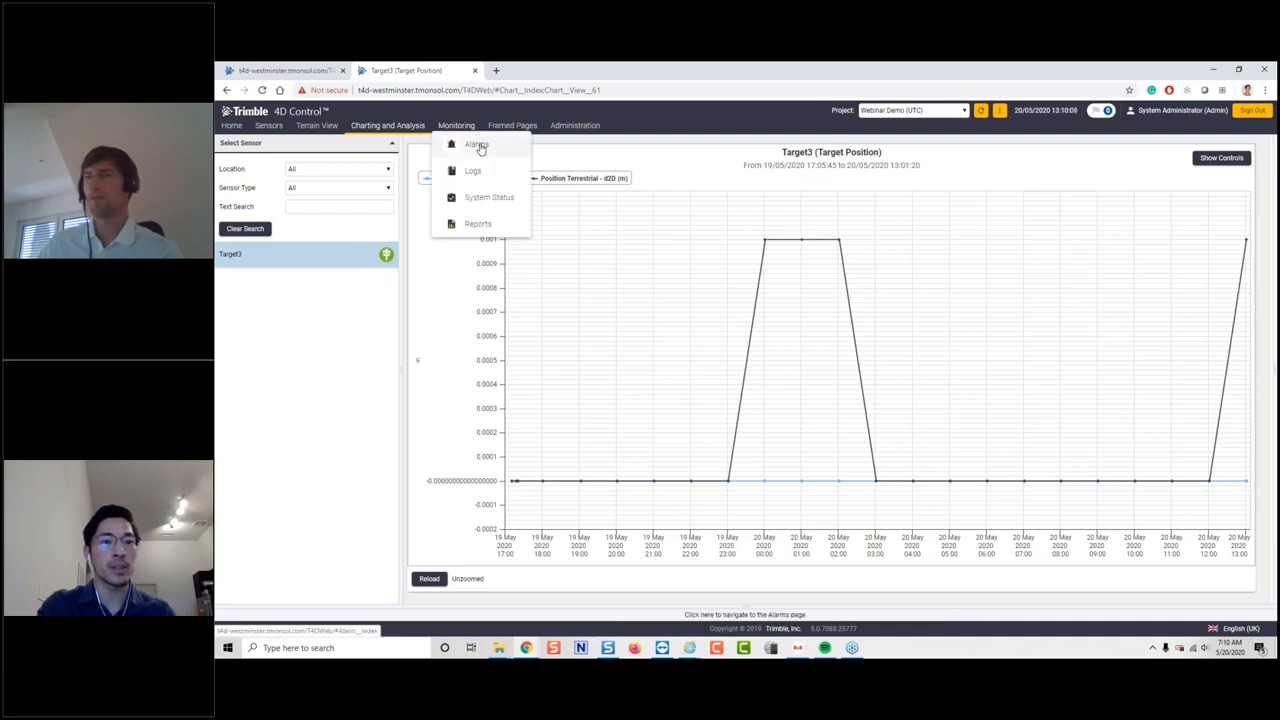
click(477, 144)
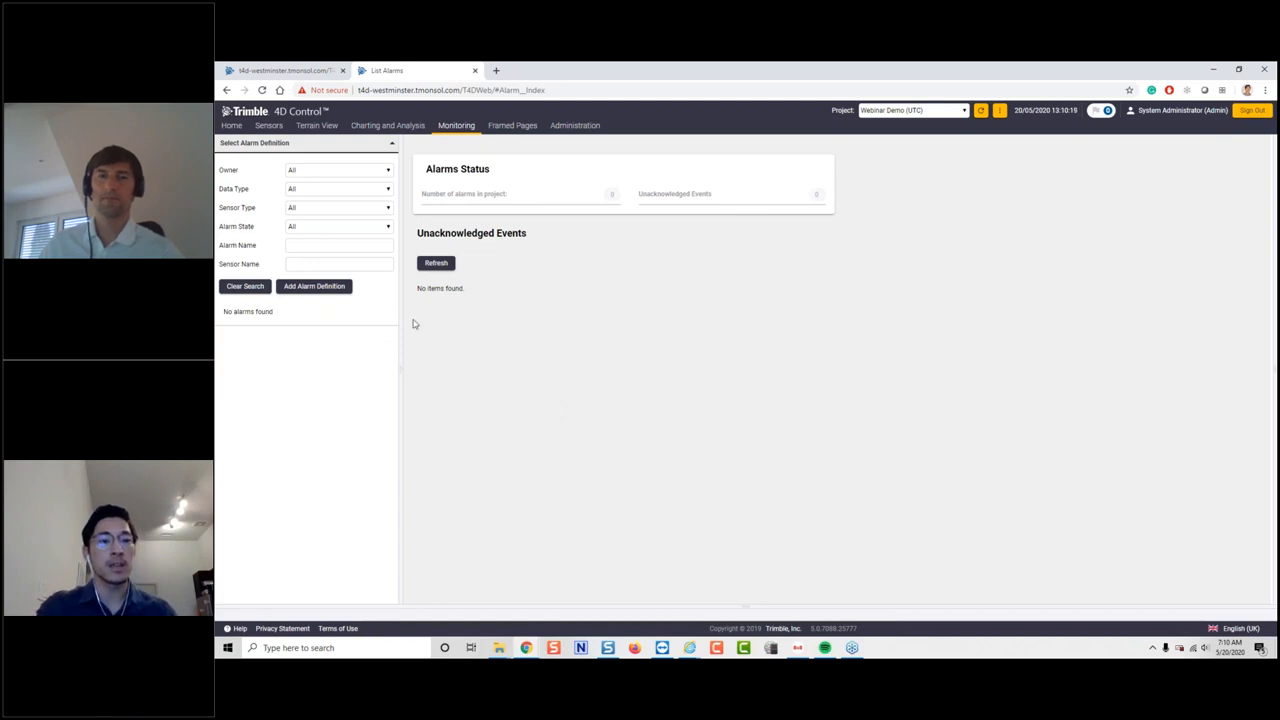
- Create and save an alarm definition named "Displacements" with an evaluation frequency of 1 minute
click(327, 288)
click(544, 174)
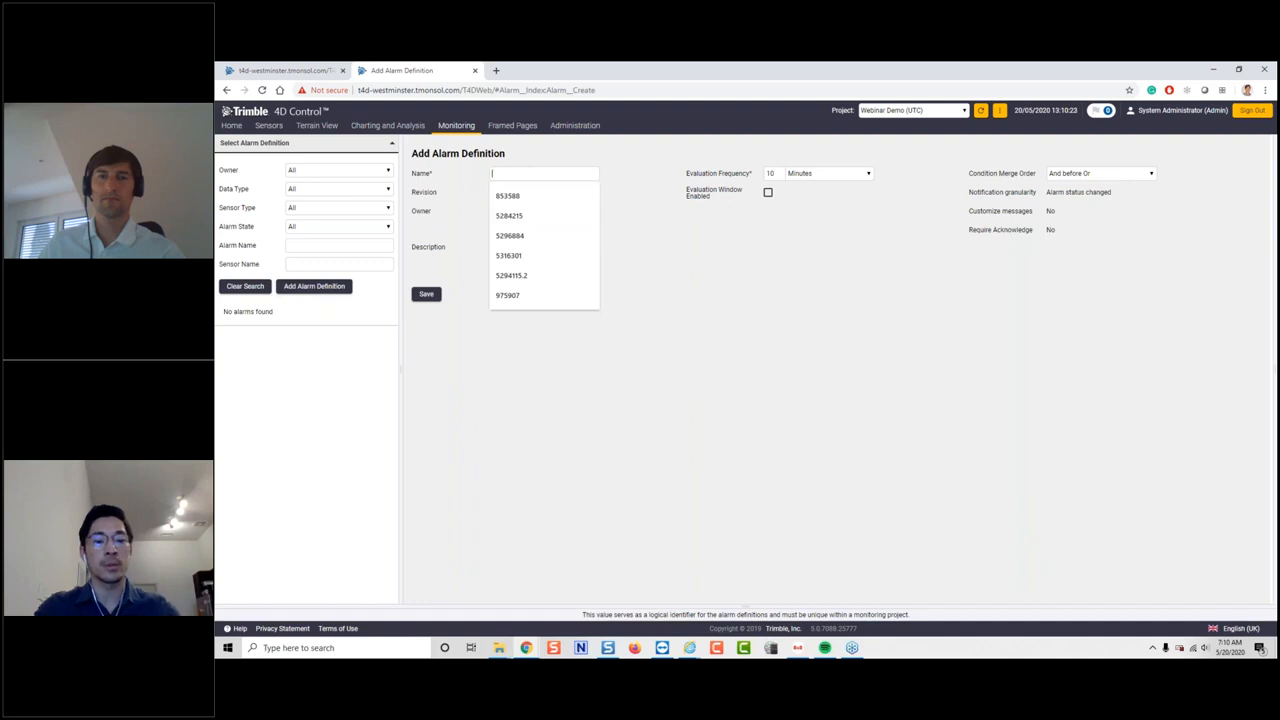
text(Displacements)
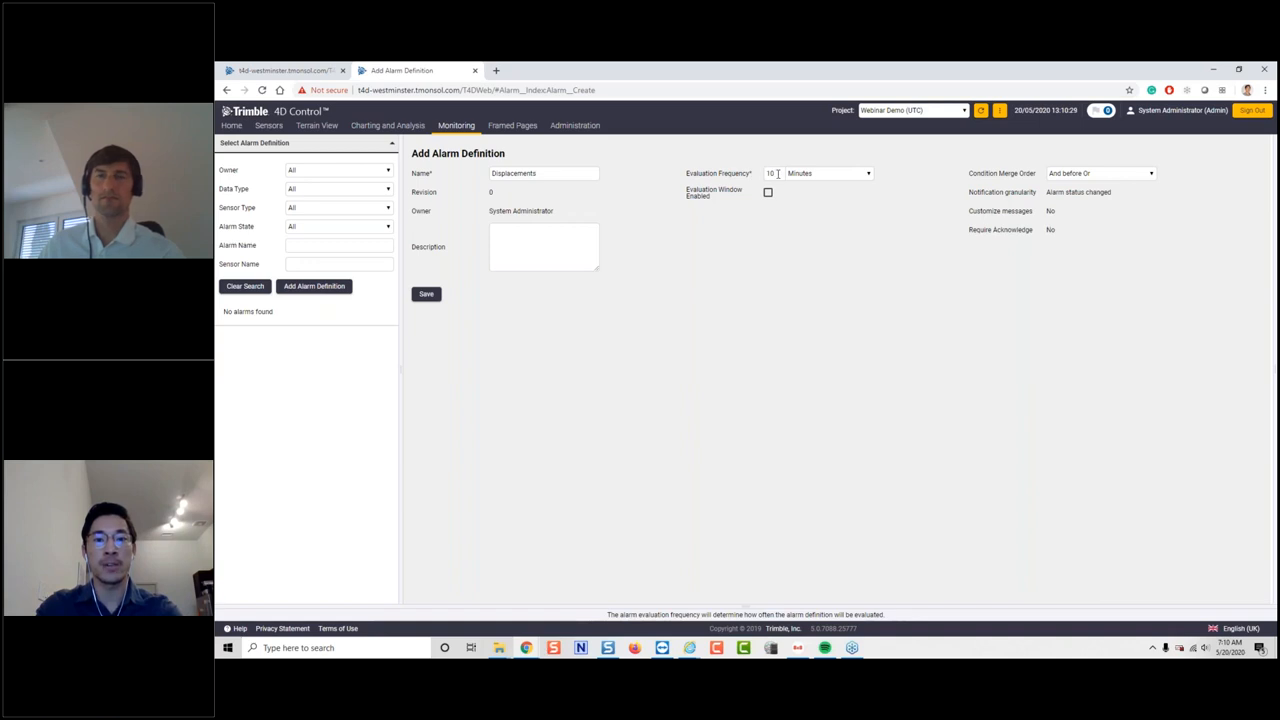
double_click(777, 173)
text(1)
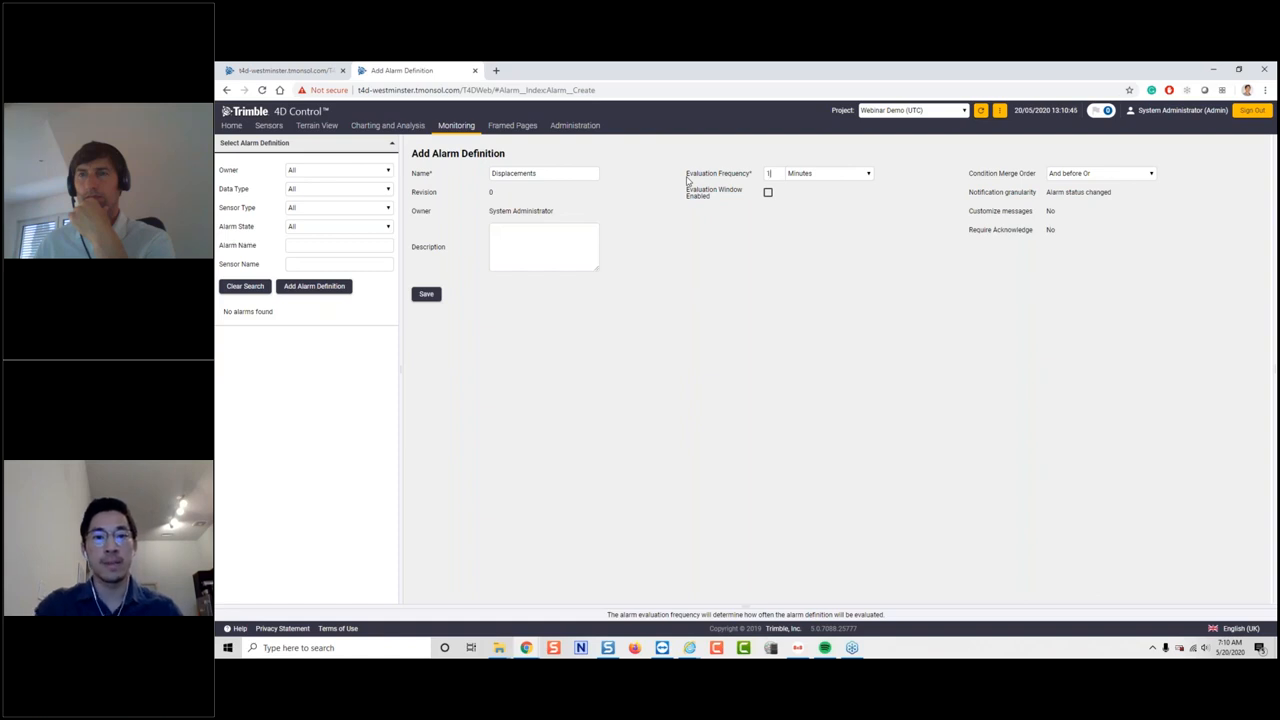
drag(699, 175, 754, 177)
click(754, 177)
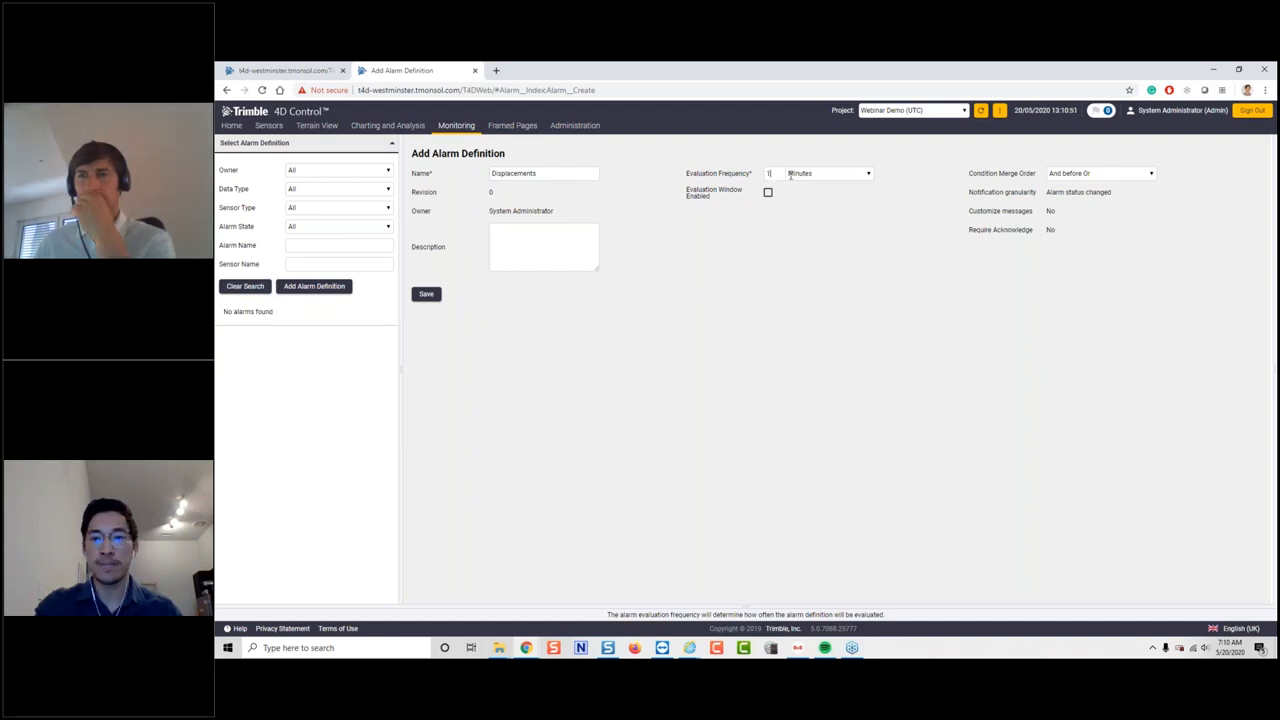
click(426, 295)
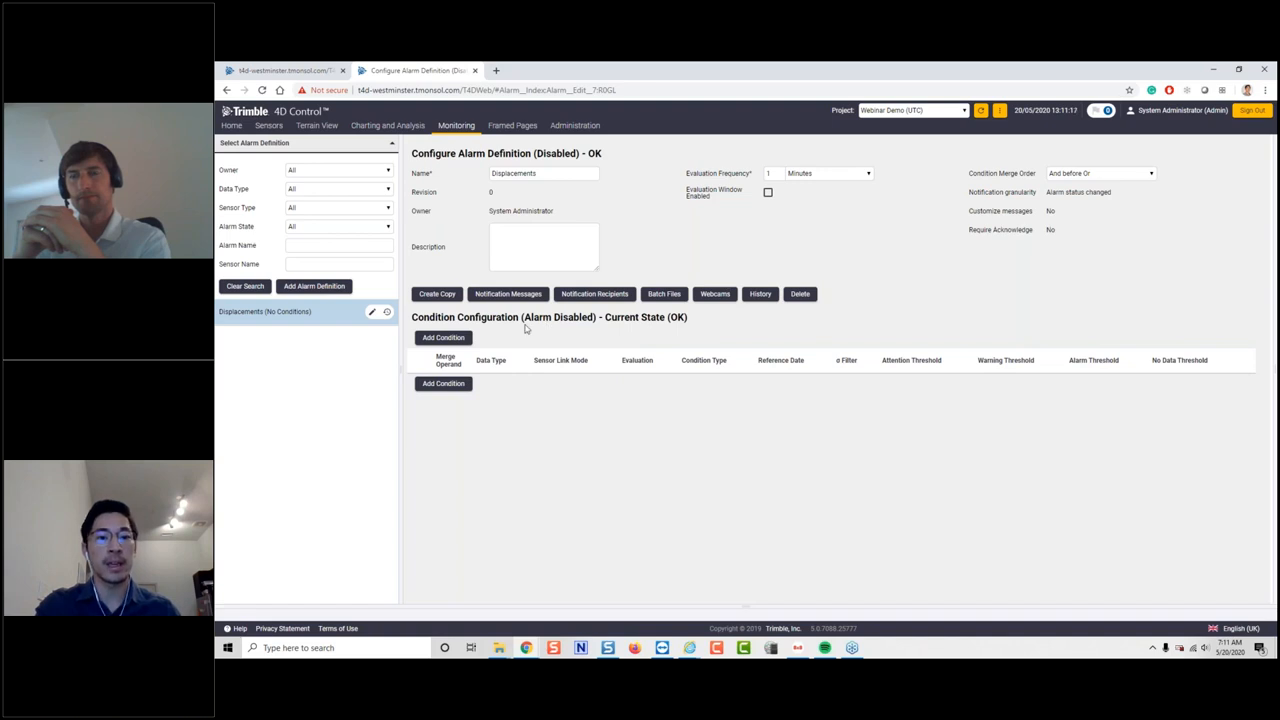
- Add a condition to the Displacements alarm with Position Terrestrial as its data type
click(443, 338)
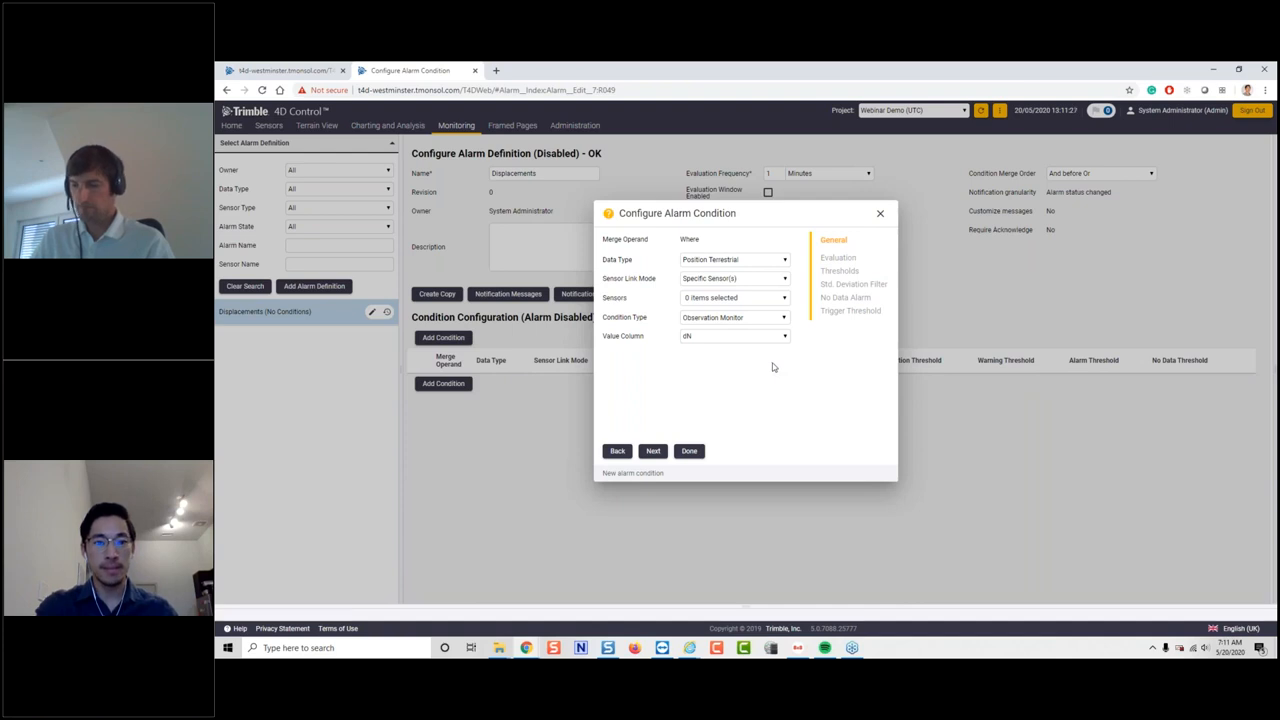
click(742, 262)
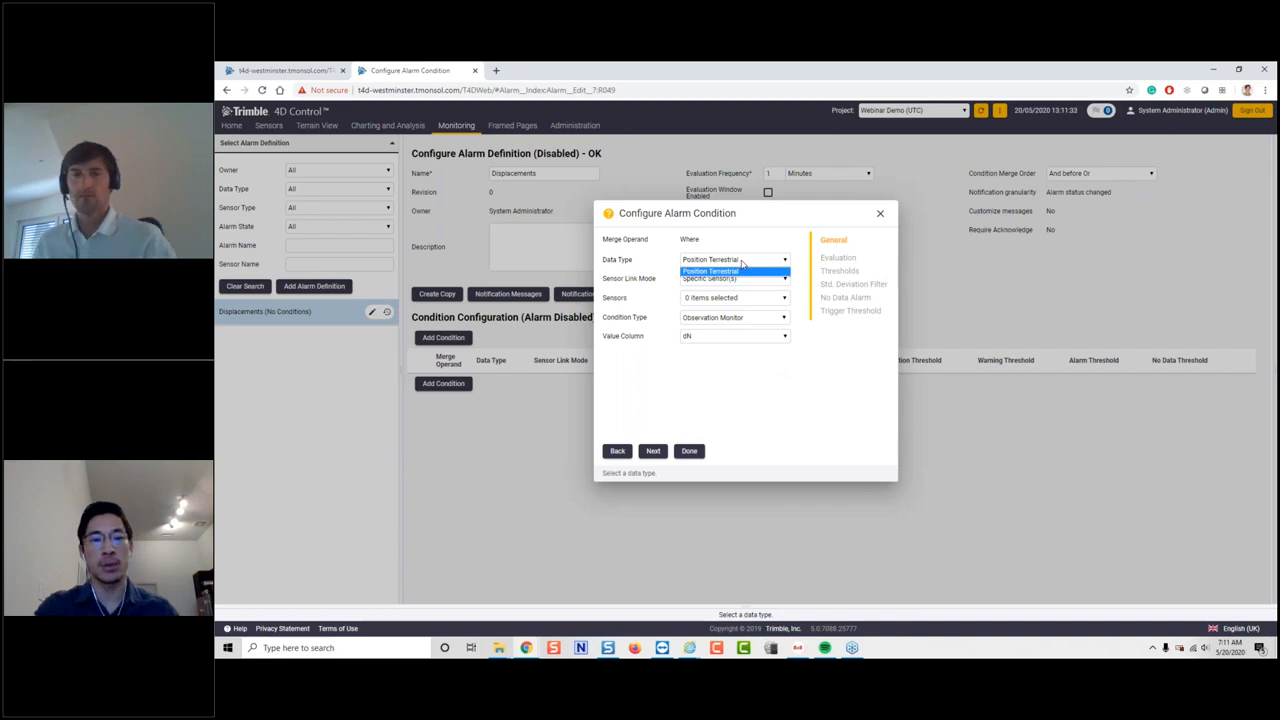
click(740, 271)
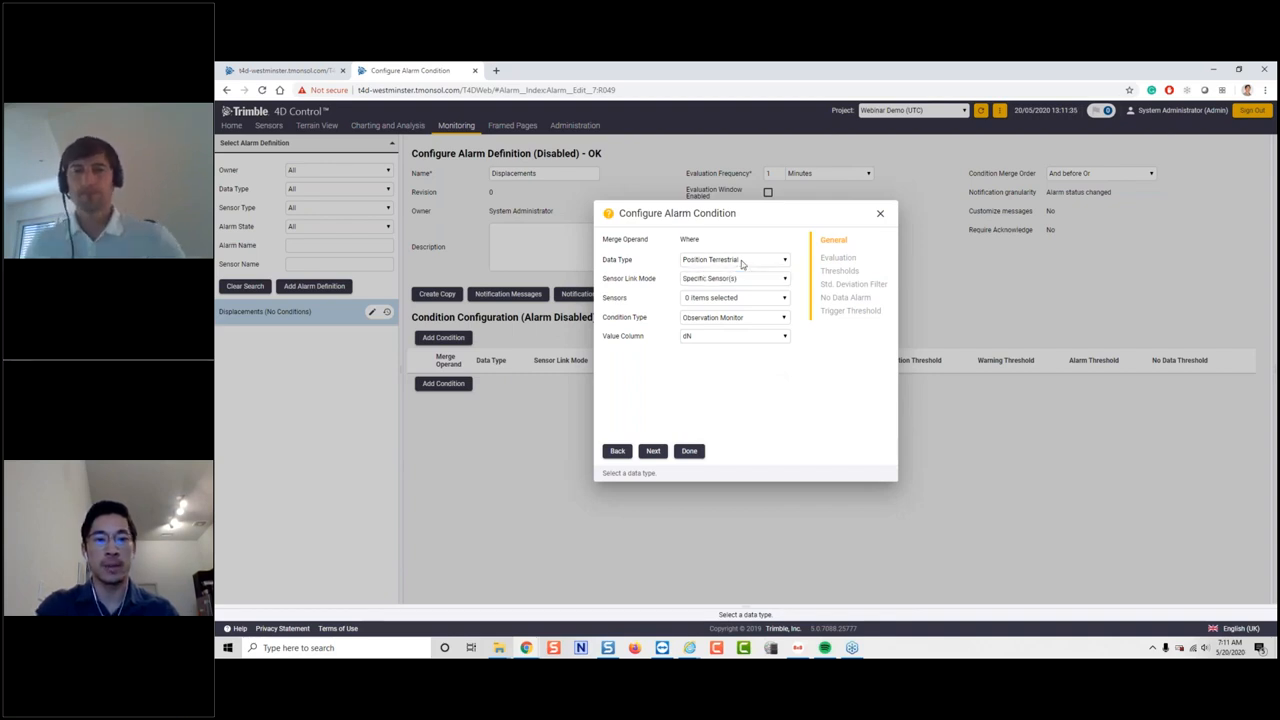
- Try linking the condition to All Sensors of Sensor Type and check the available sensor types
click(738, 279)
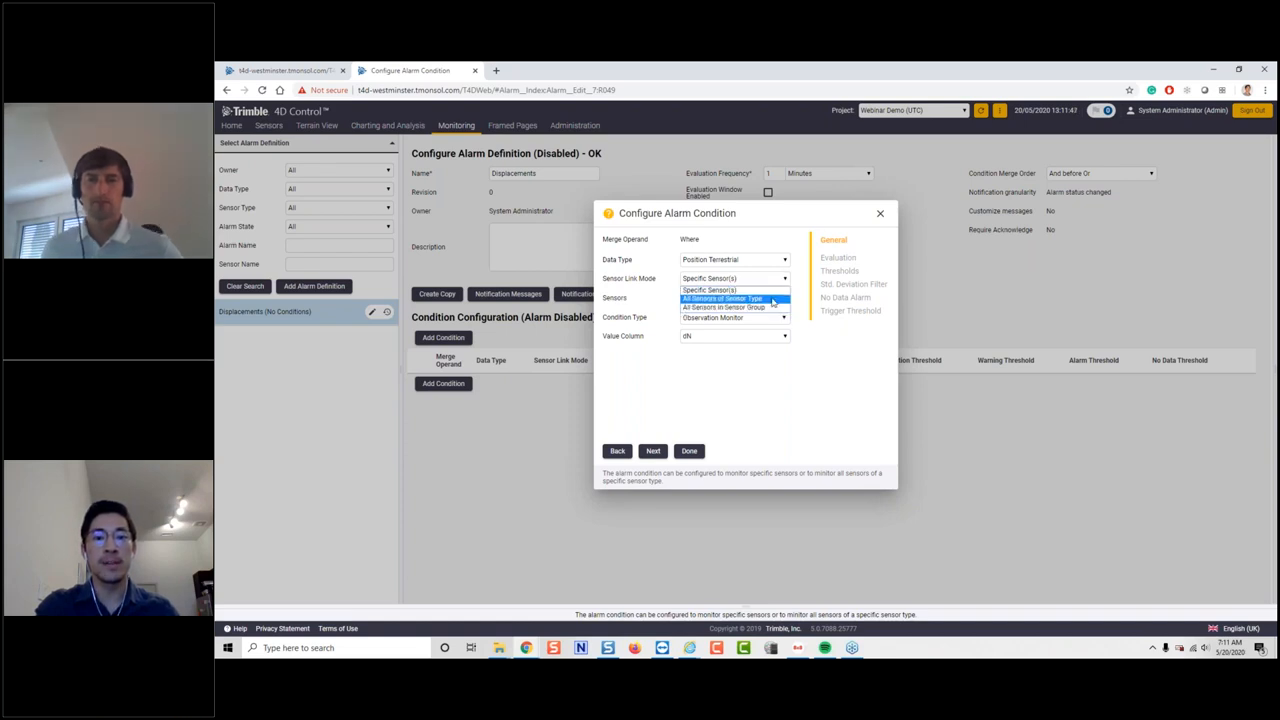
click(772, 299)
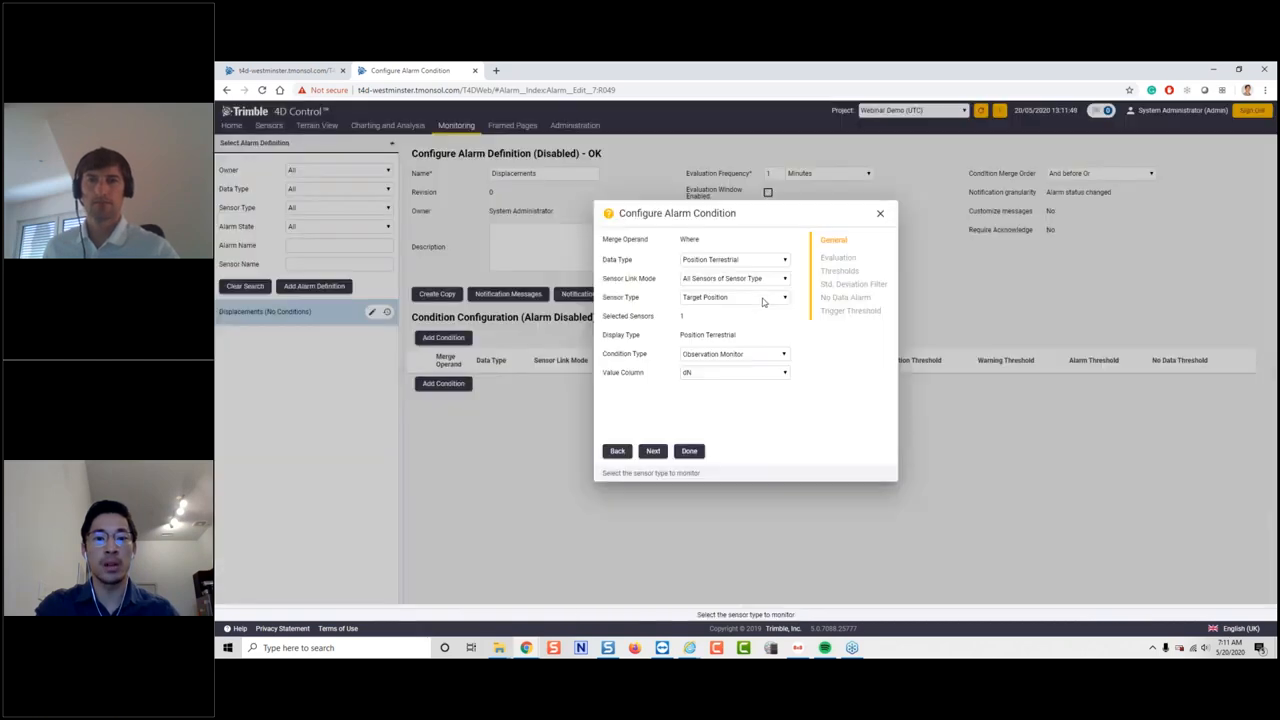
click(755, 302)
click(754, 303)
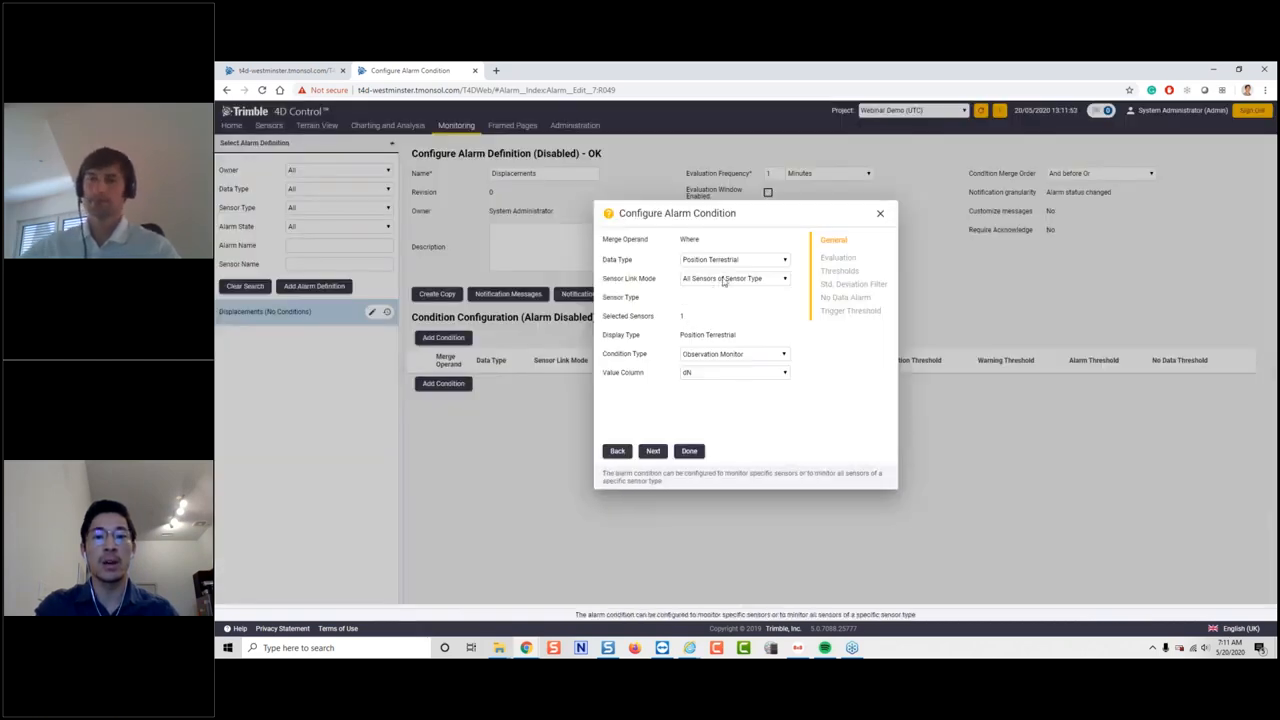
- Link the condition to Specific Sensor(s) and select Target3 as the monitored sensor
click(728, 278)
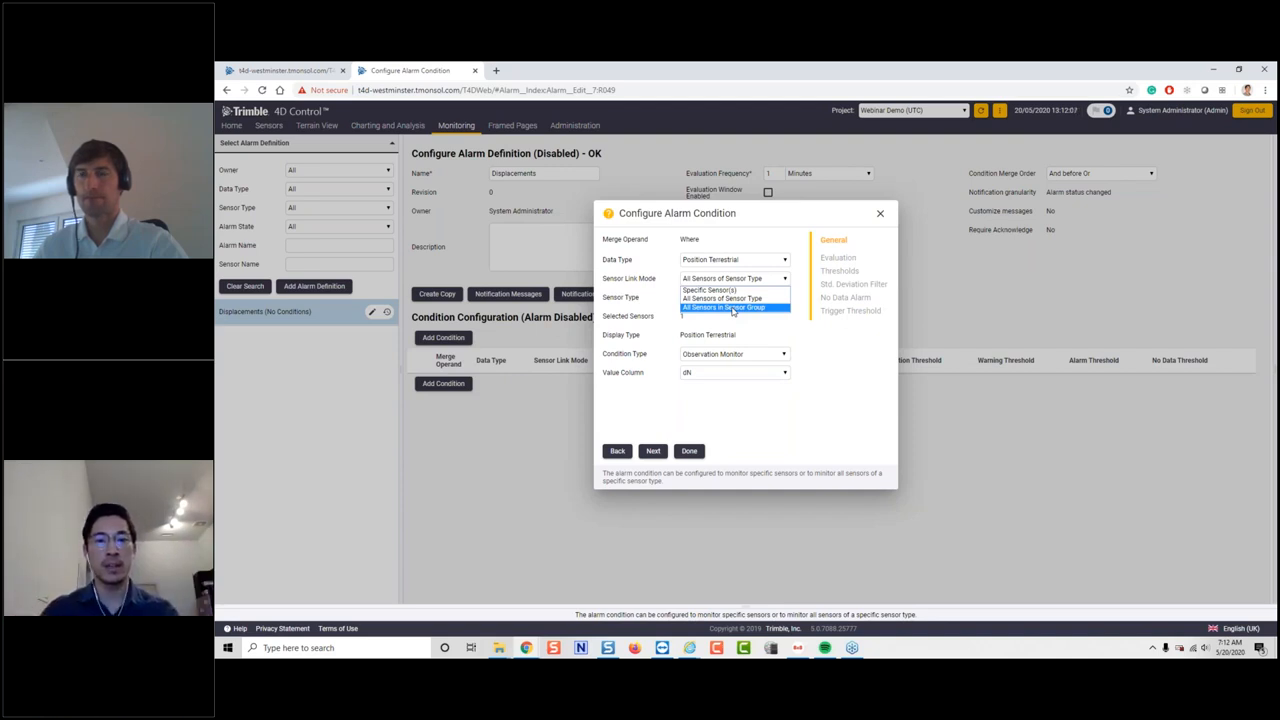
click(719, 290)
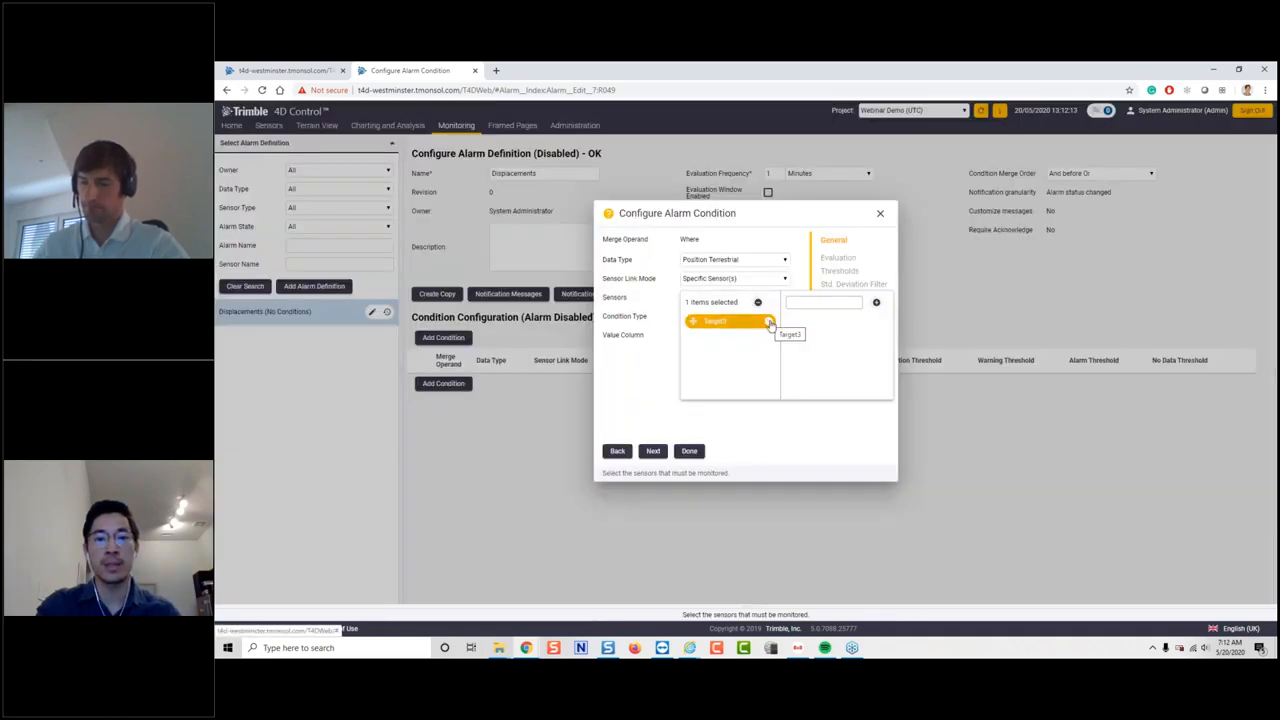
click(636, 379)
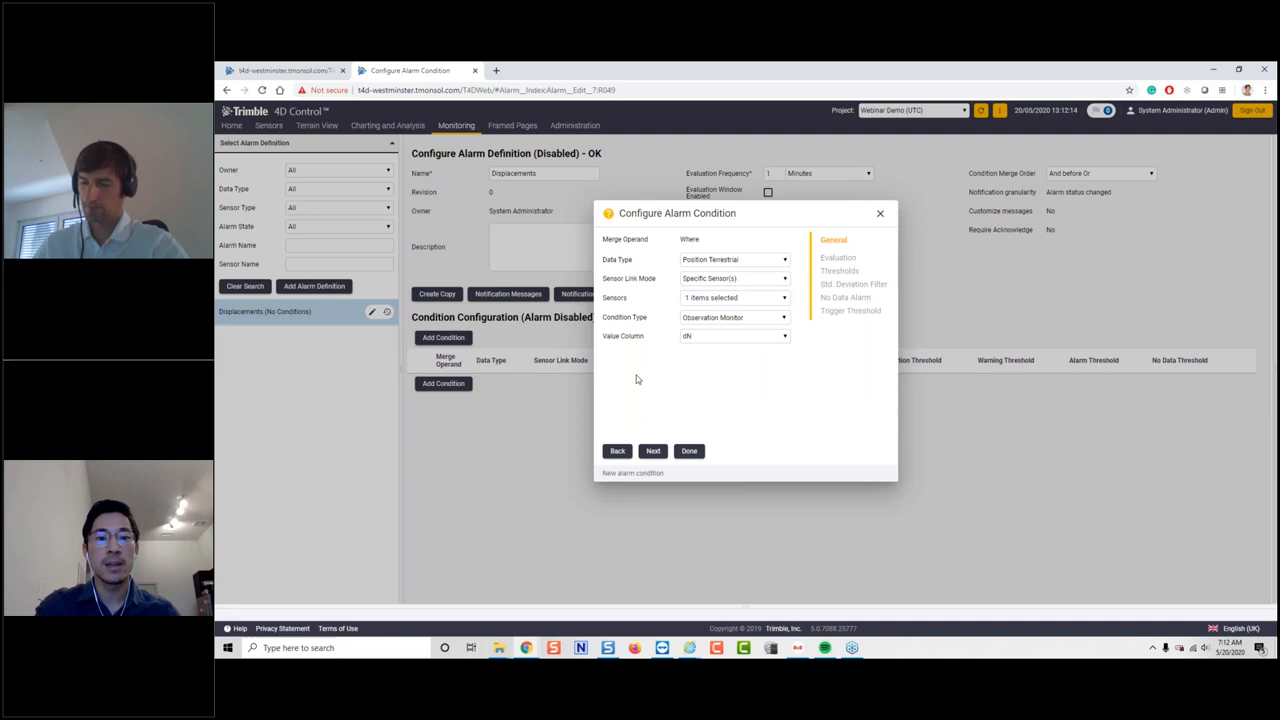
- Review the condition types, keeping Observation Monitor, and set the value column to d2D
click(727, 318)
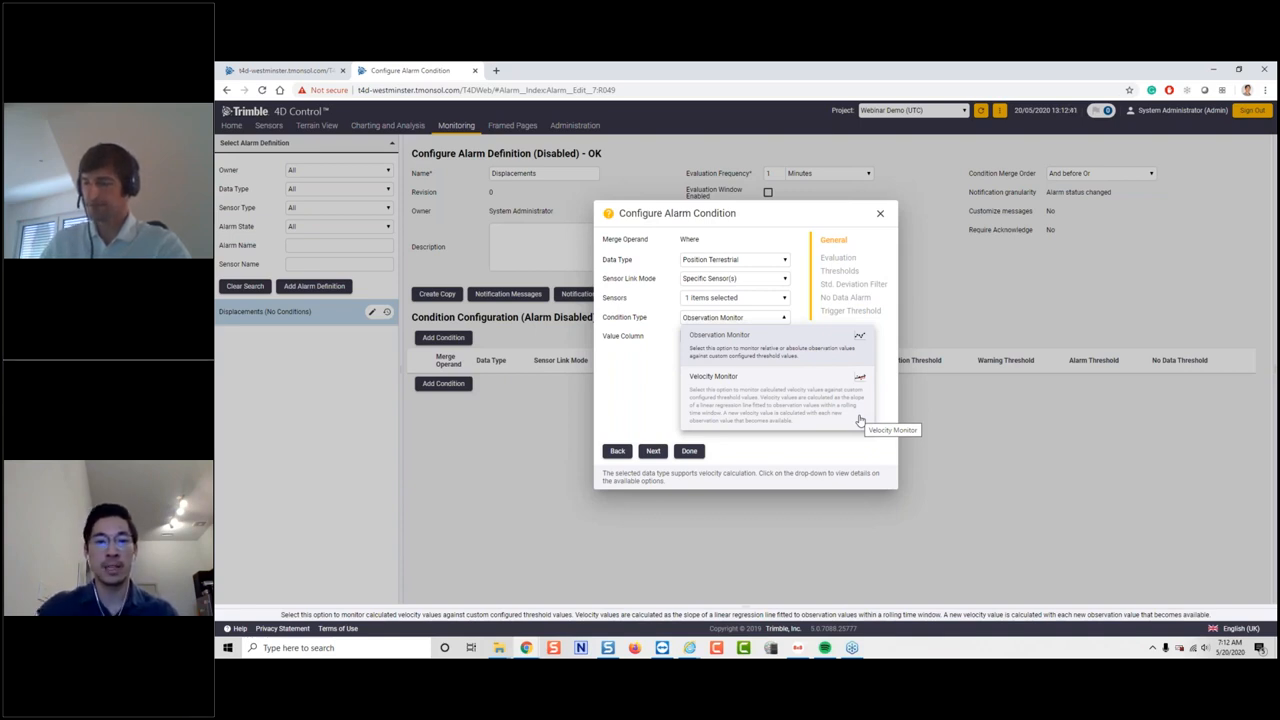
click(650, 374)
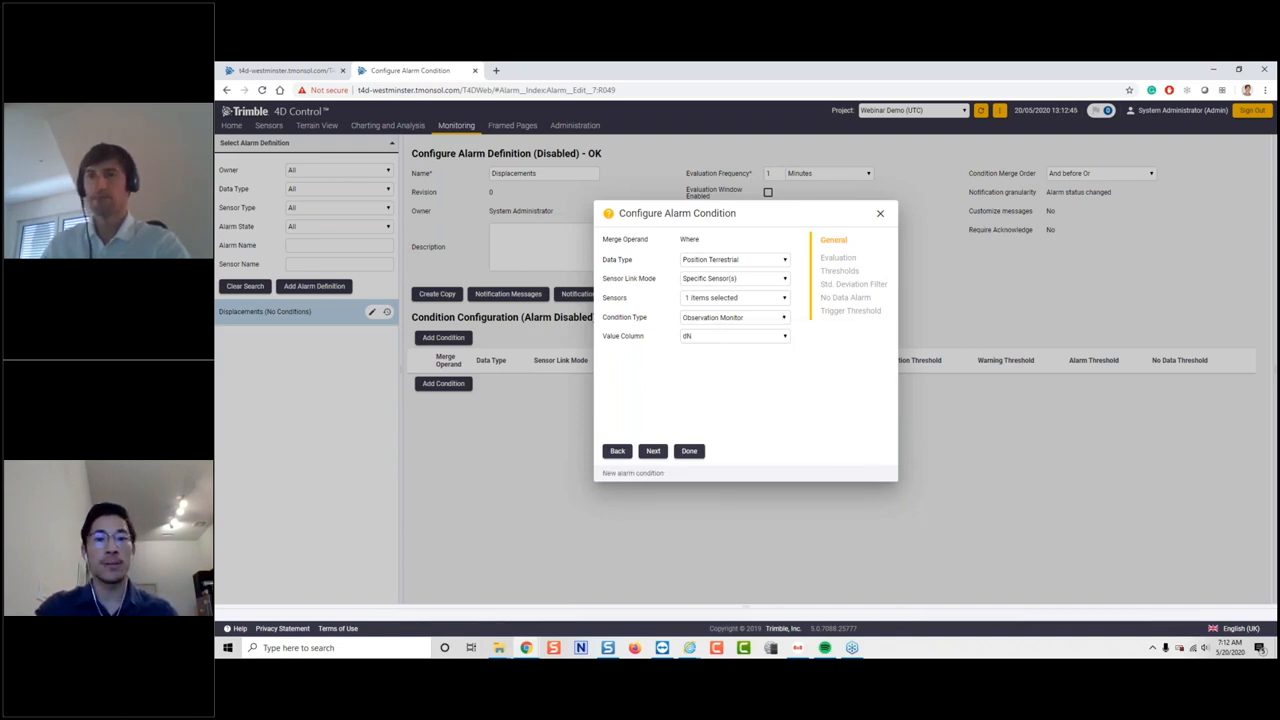
click(751, 339)
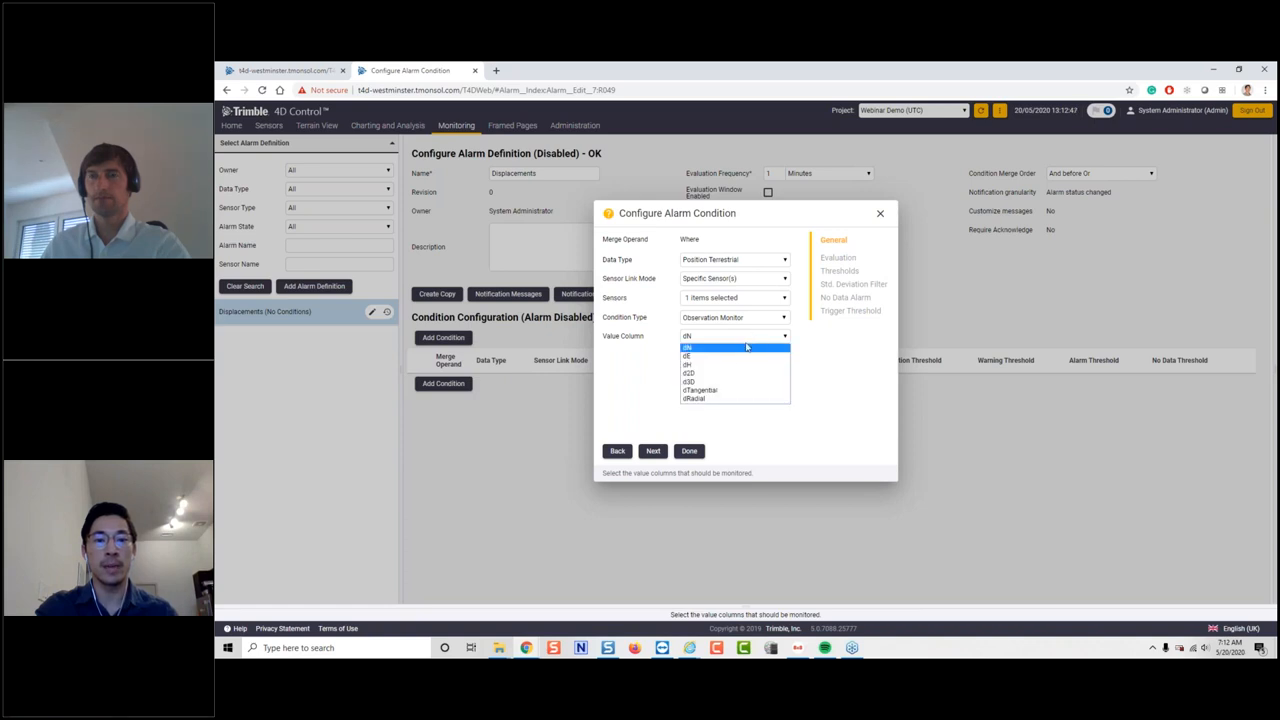
click(729, 374)
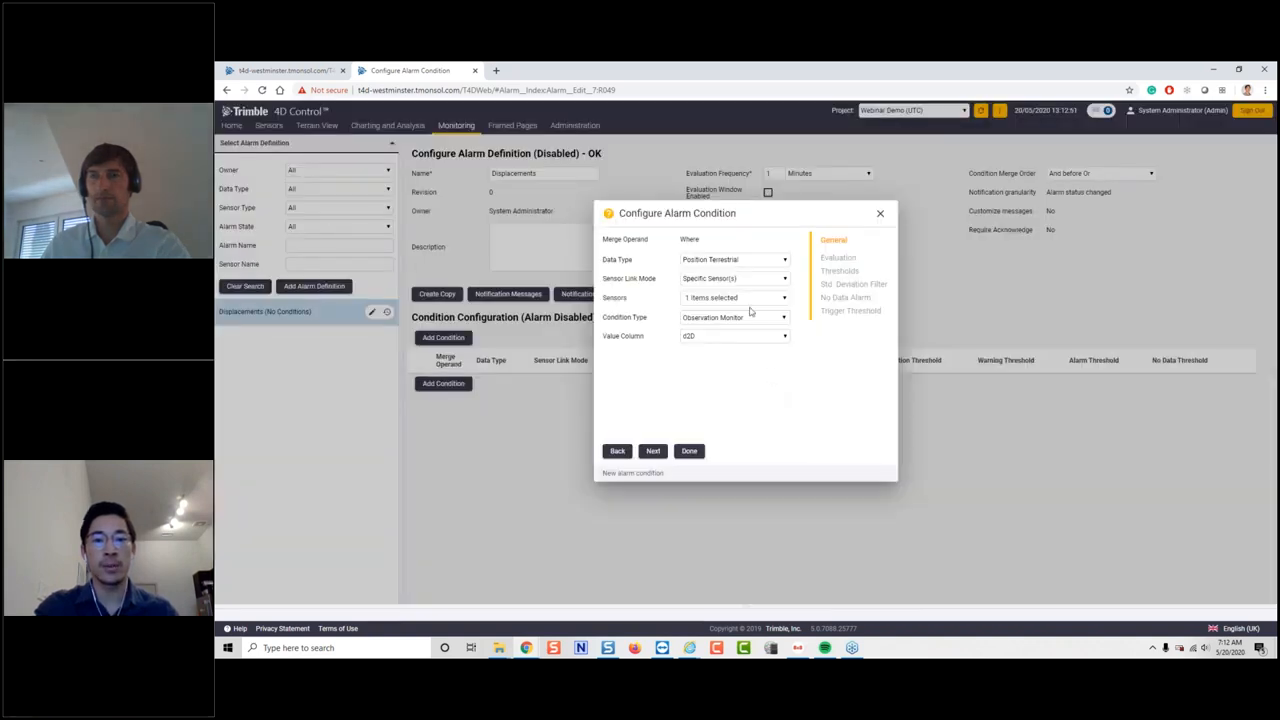
- Set the condition's evaluation mode to Latest available value and continue to the thresholds
click(839, 259)
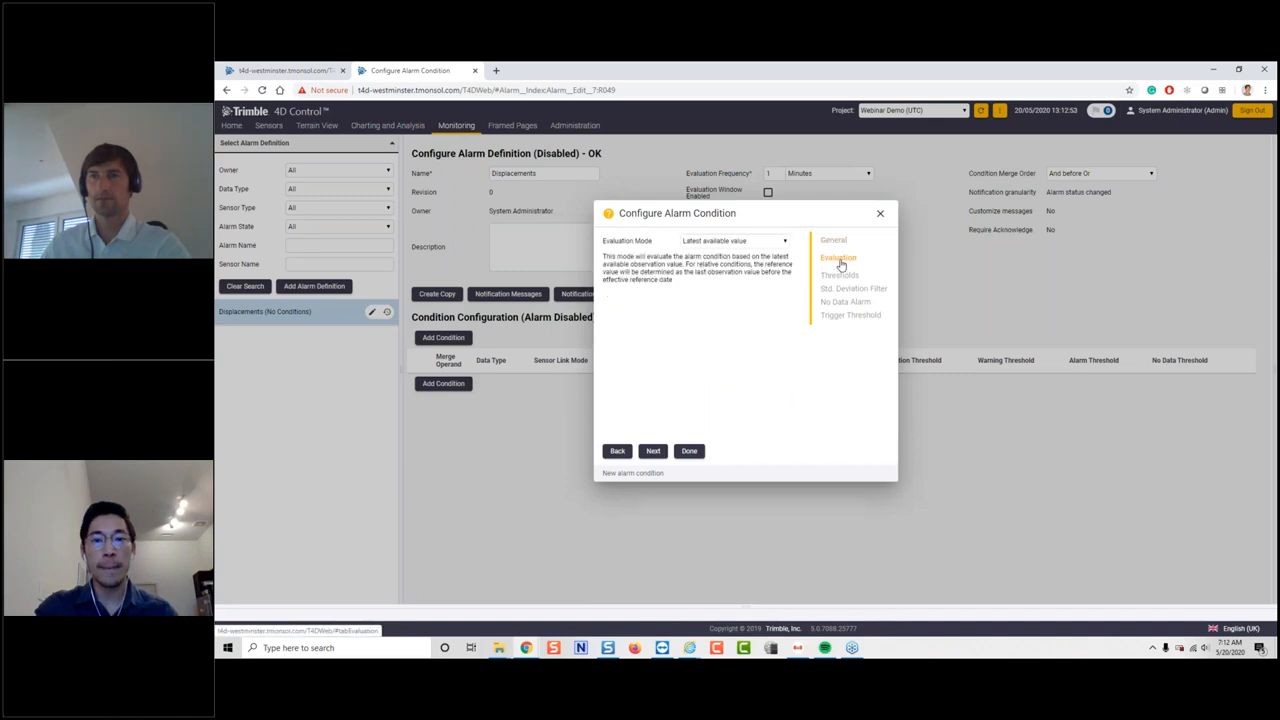
click(761, 243)
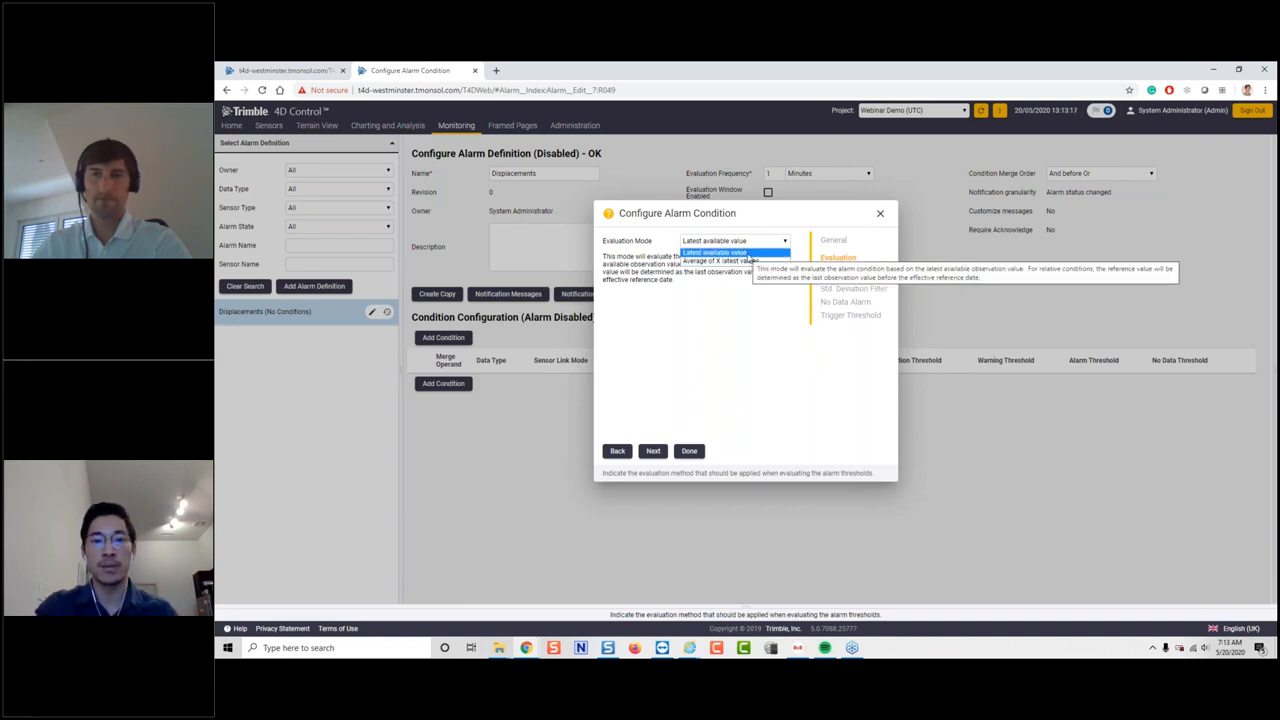
click(749, 254)
click(655, 450)
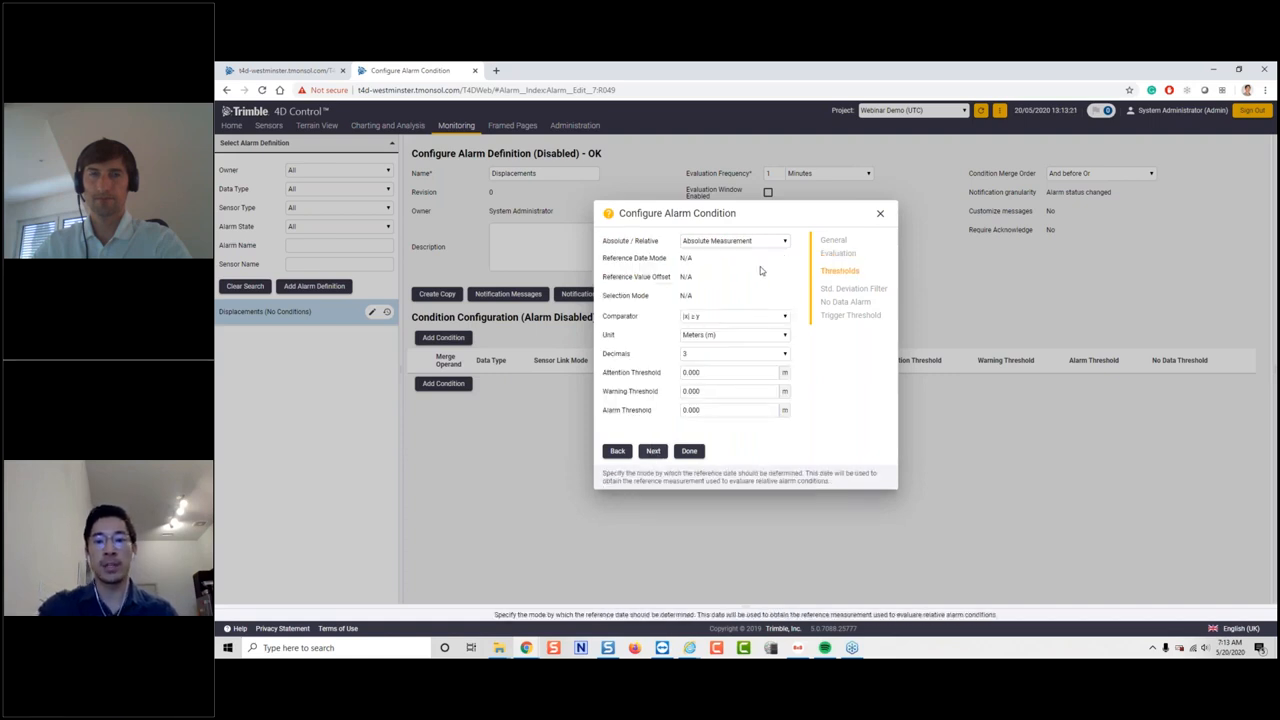
- Keep Absolute Measurement for the thresholds and set their unit to Millimeters (mm)
click(755, 242)
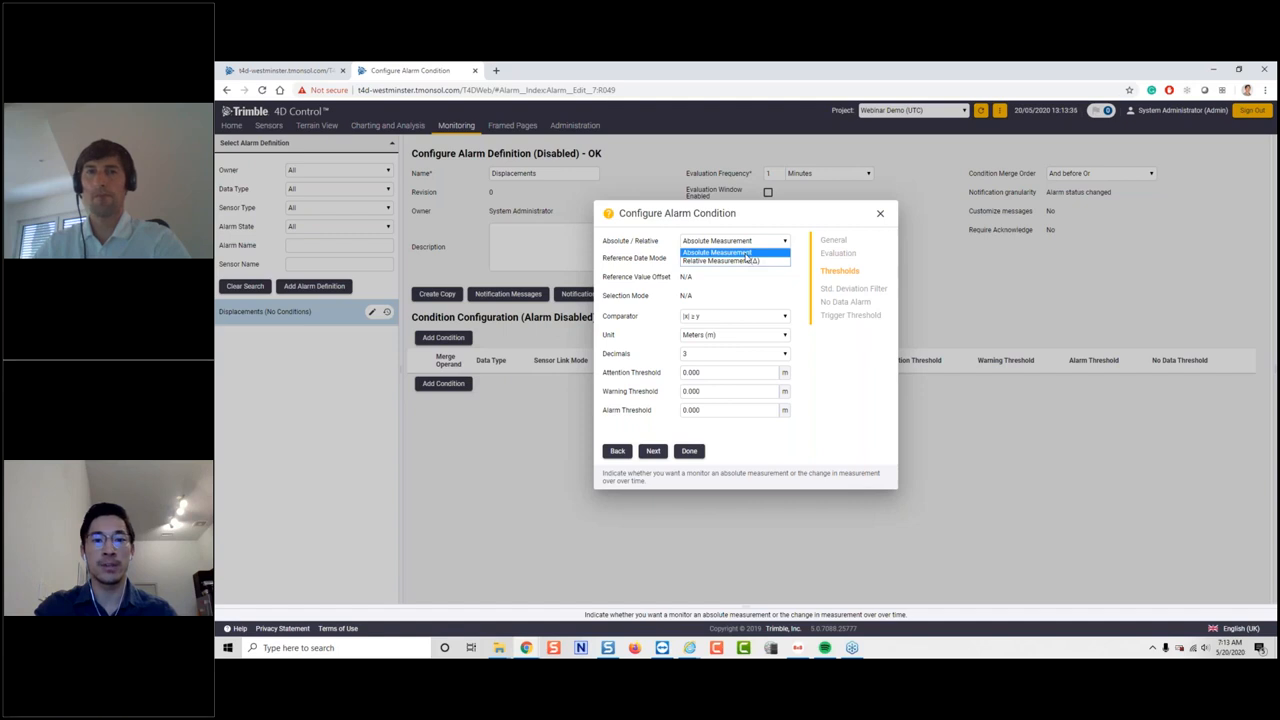
click(745, 255)
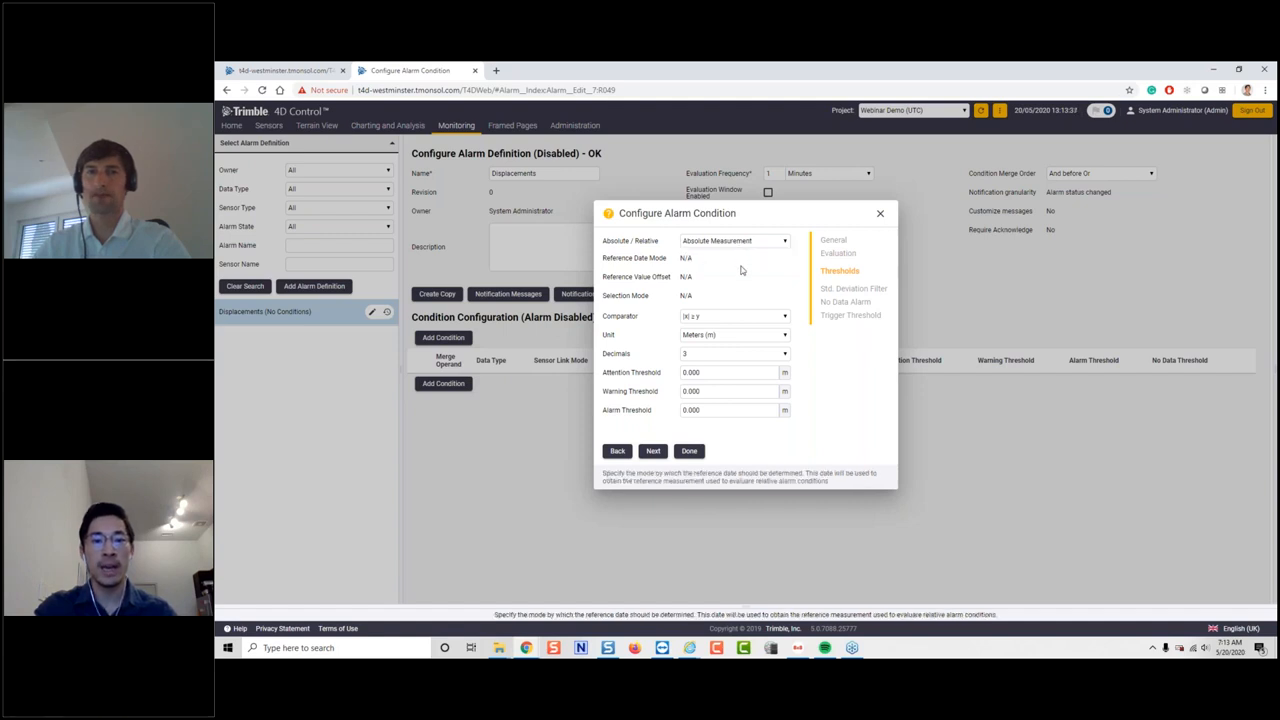
click(727, 337)
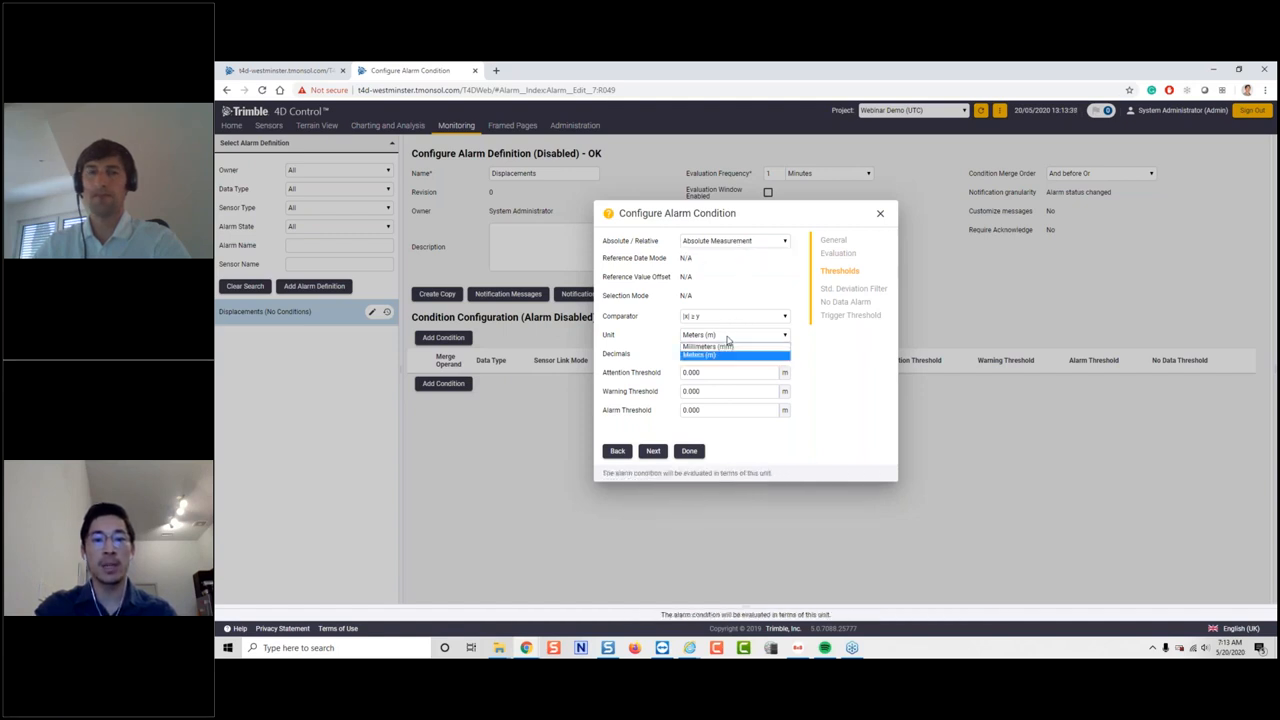
click(727, 347)
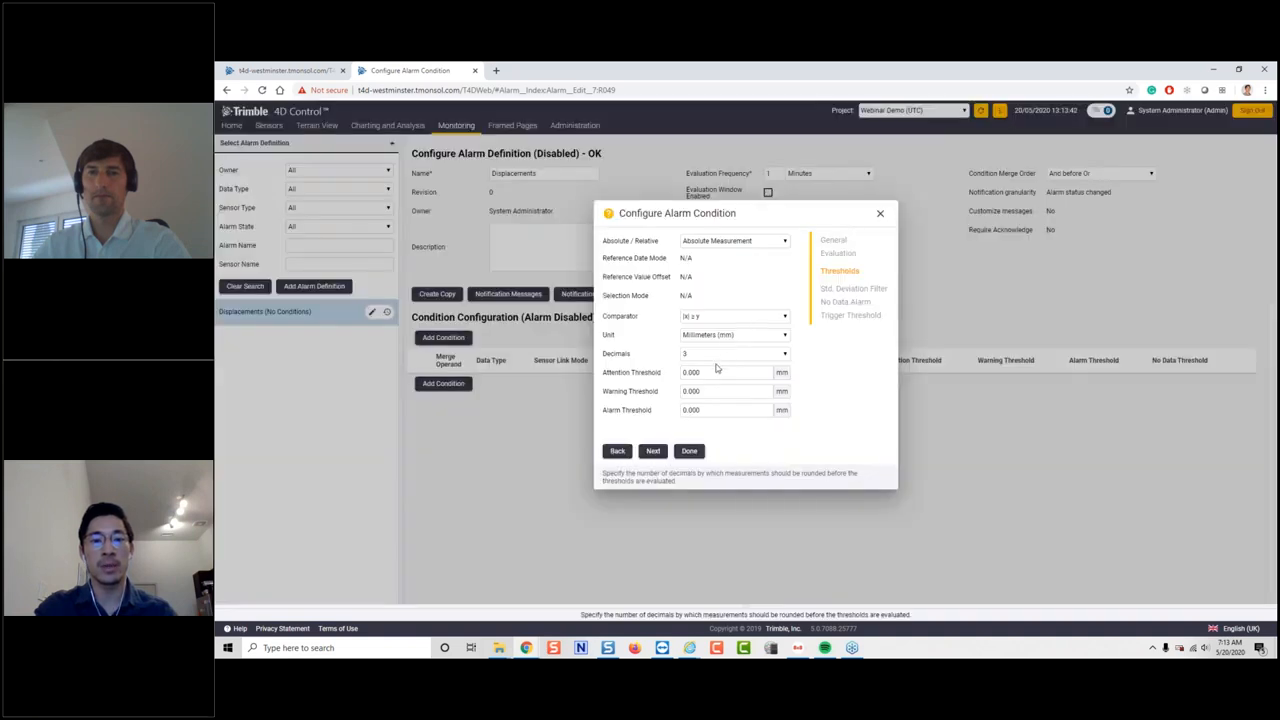
- Set the attention threshold to 2 mm, the warning threshold to 3 mm and the alarm threshold to 5 mm
click(692, 371)
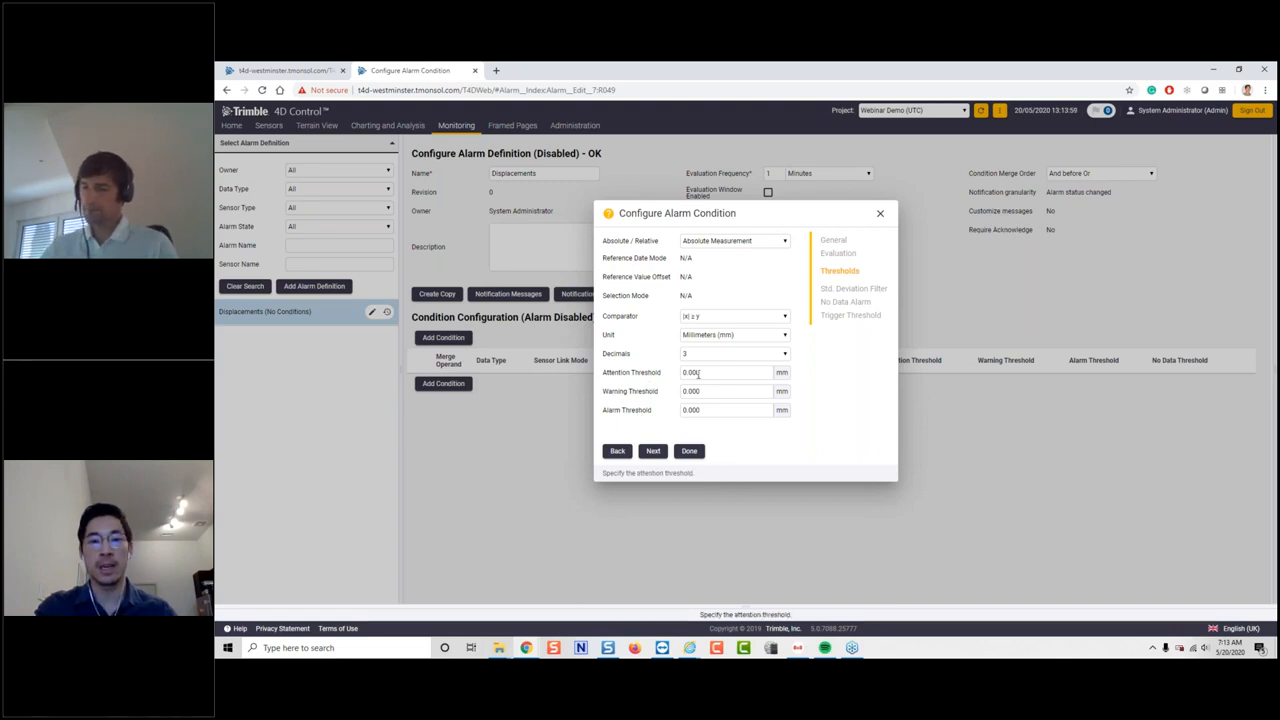
double_click(697, 372)
text(3)
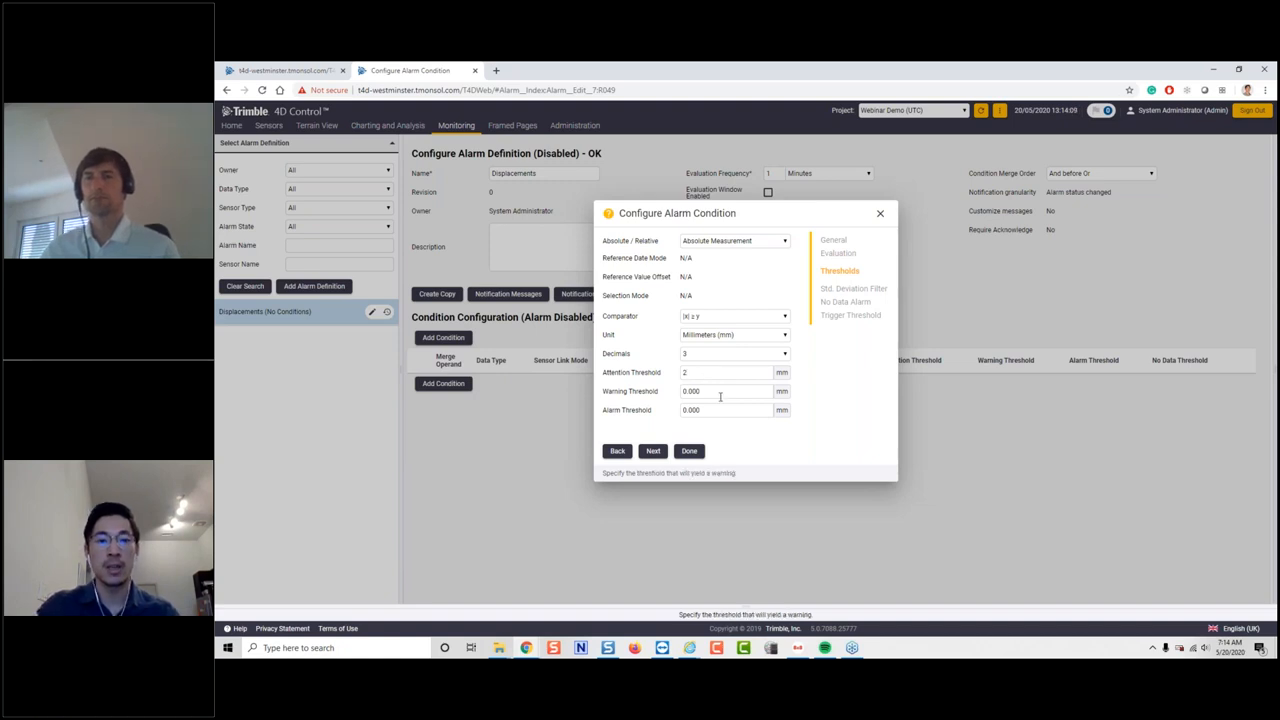
double_click(720, 396)
text(3)
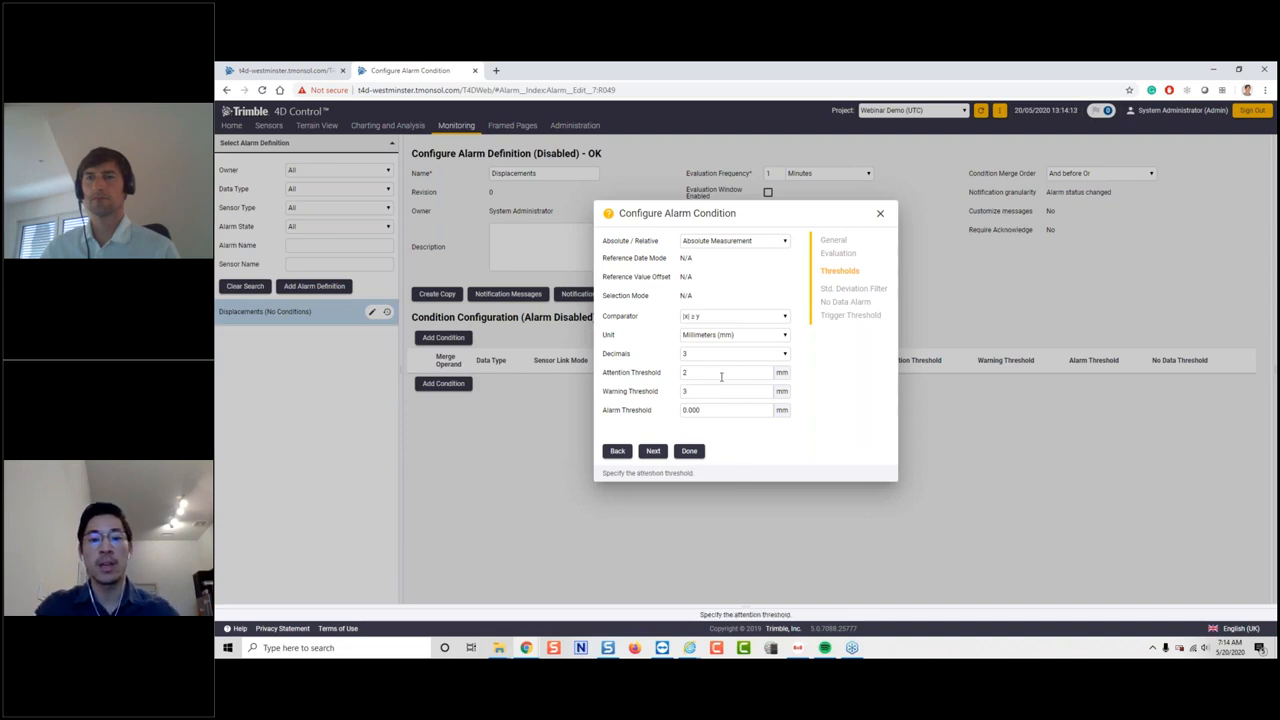
click(721, 376)
click(716, 372)
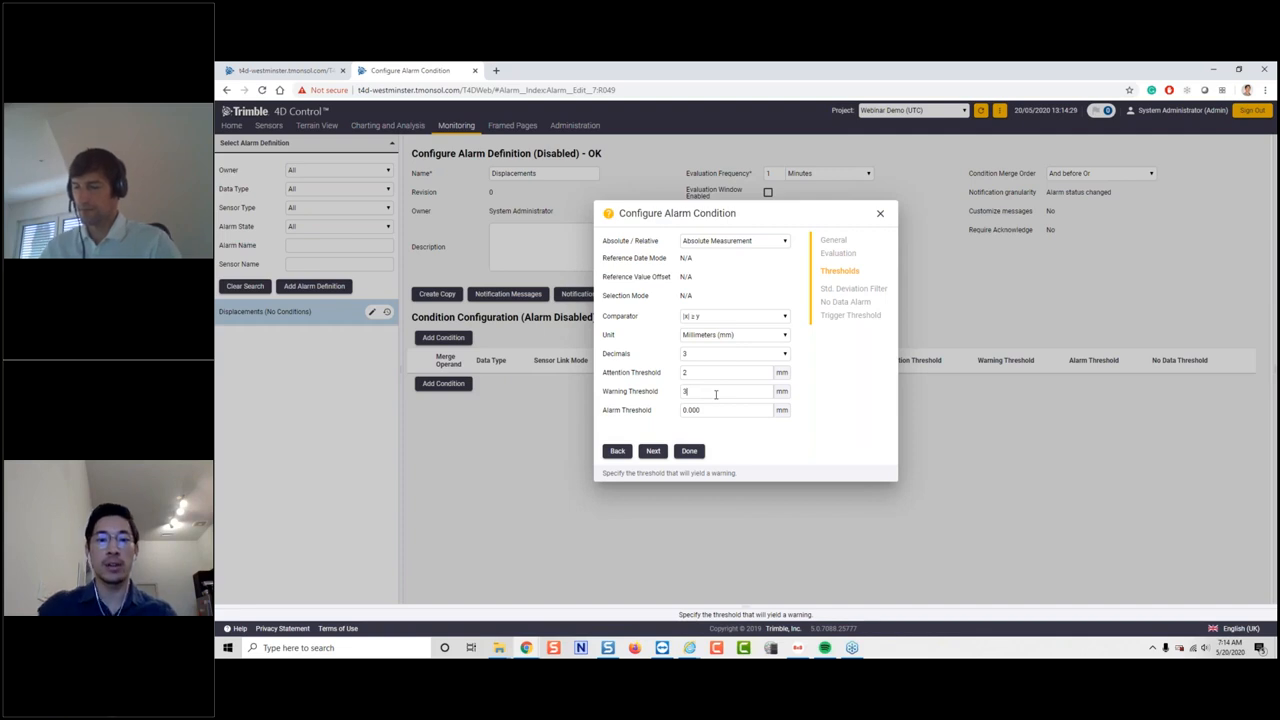
click(713, 411)
text(5)
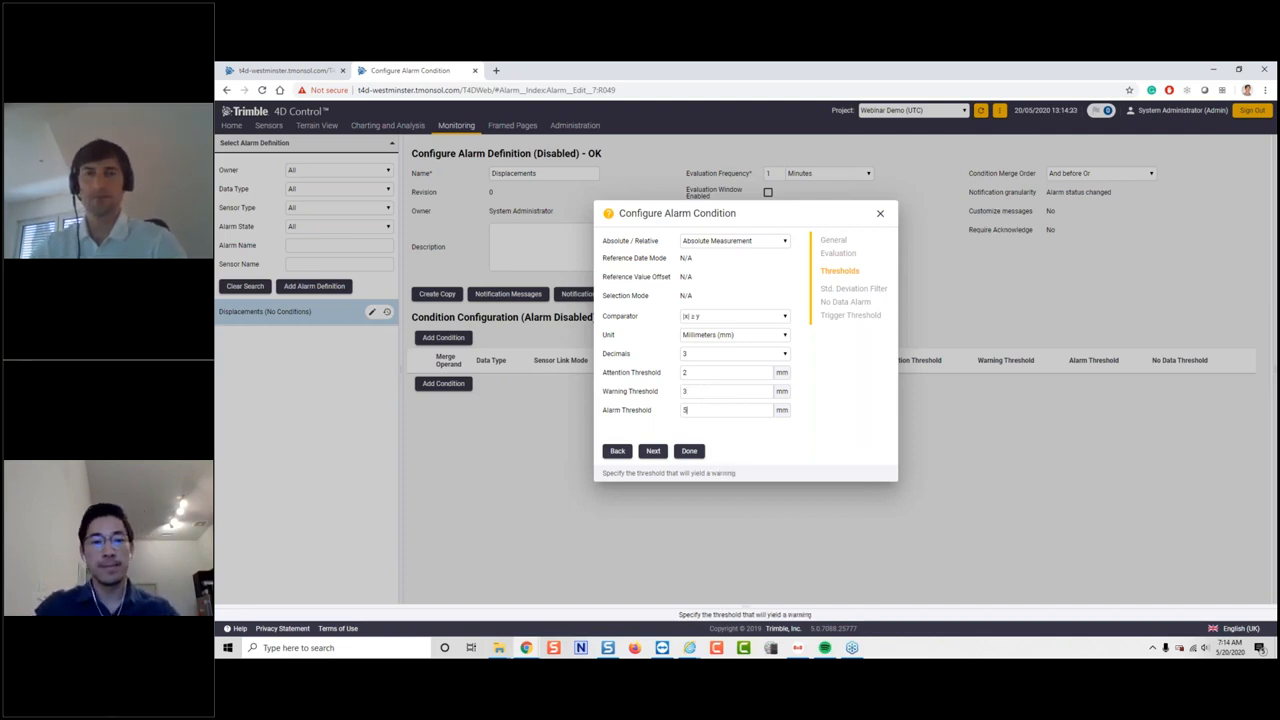
click(712, 397)
text(3)
click(713, 410)
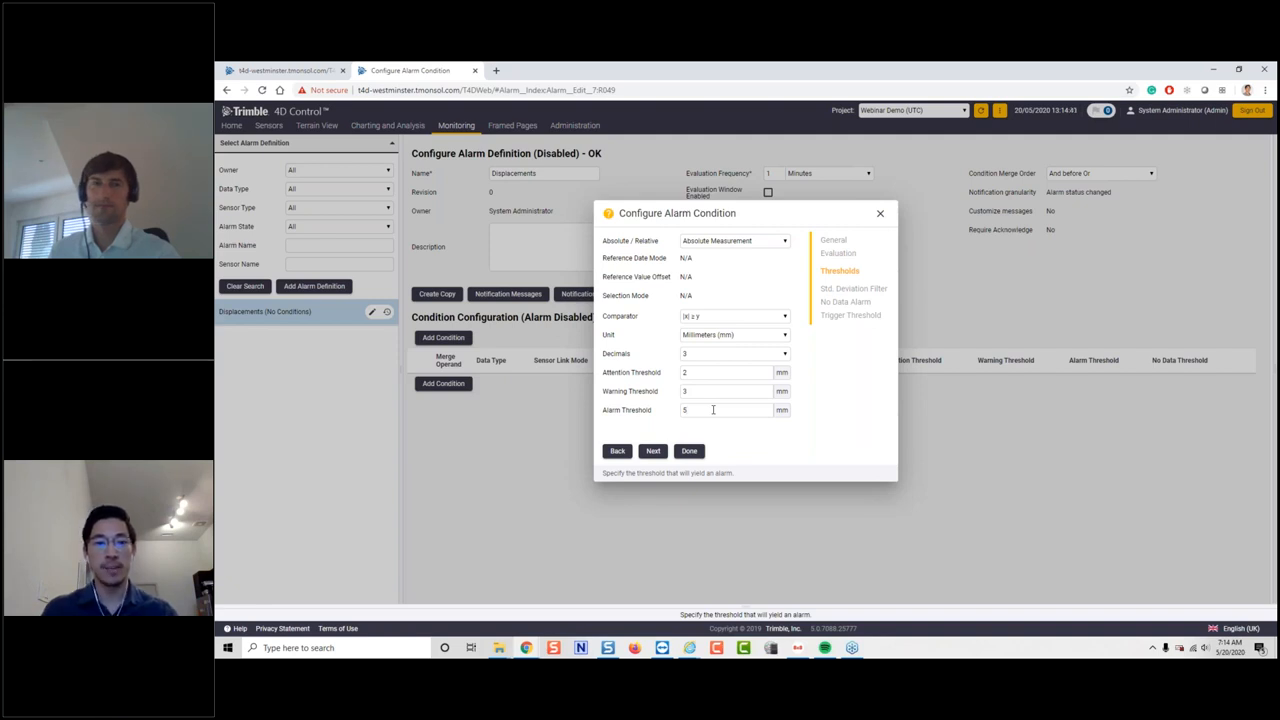
click(653, 451)
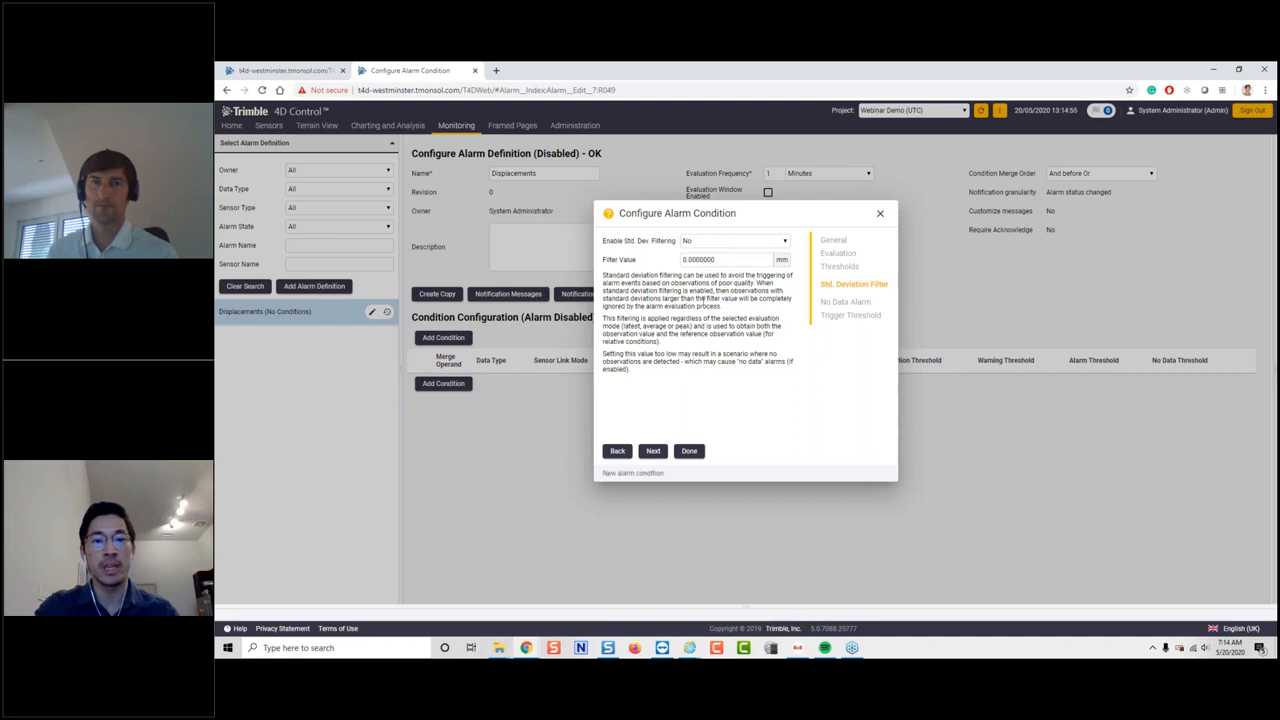
- Leave standard deviation filtering and the no data alarm off, and set the no data time window's unit to Hours
click(653, 451)
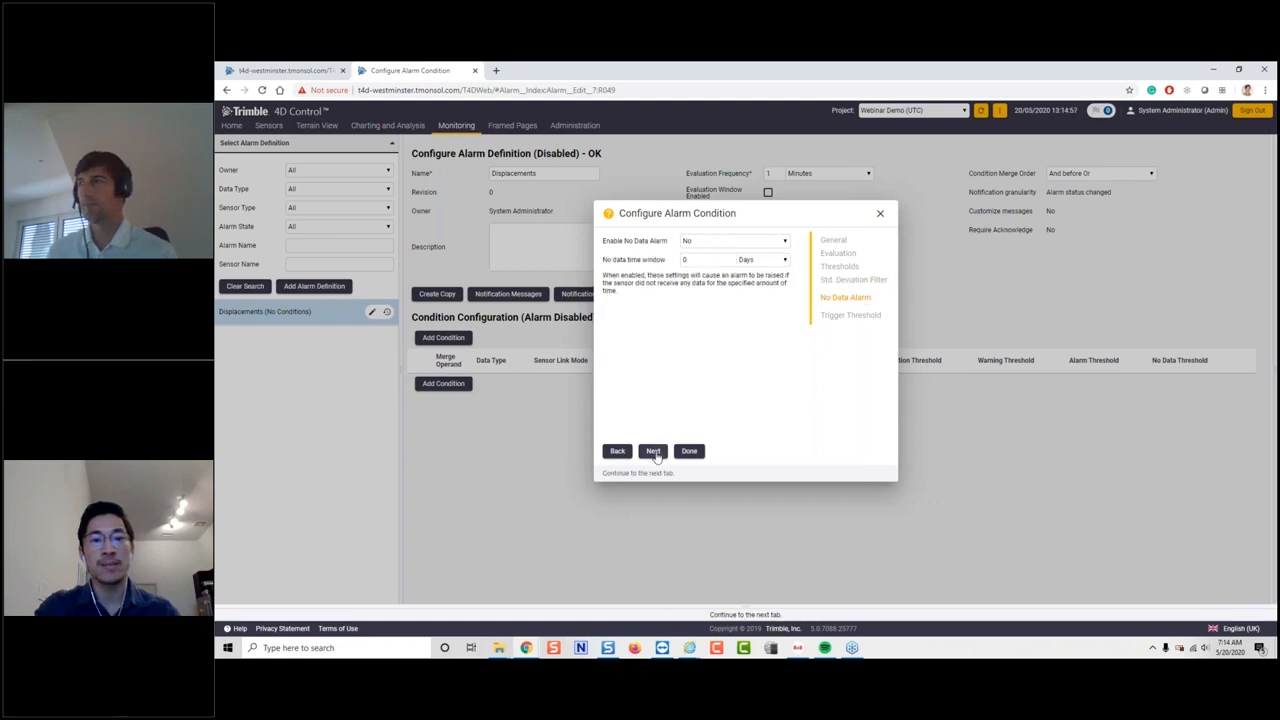
click(752, 260)
click(757, 279)
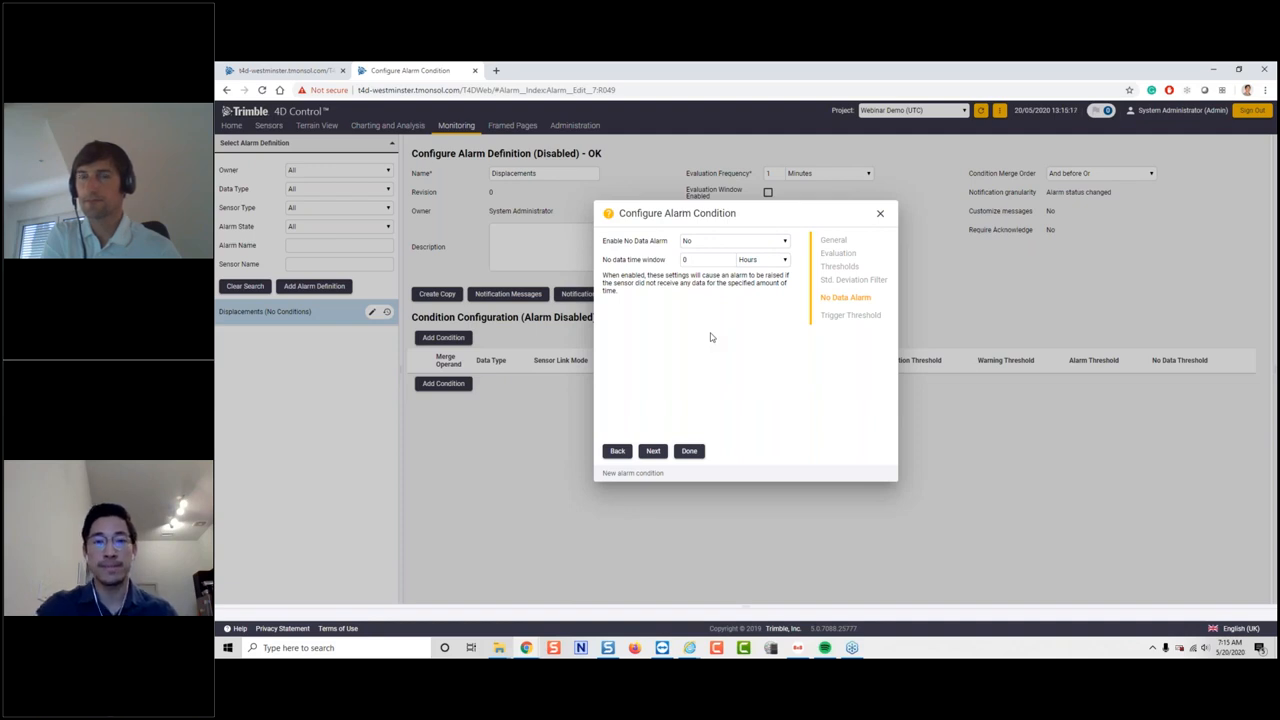
click(652, 450)
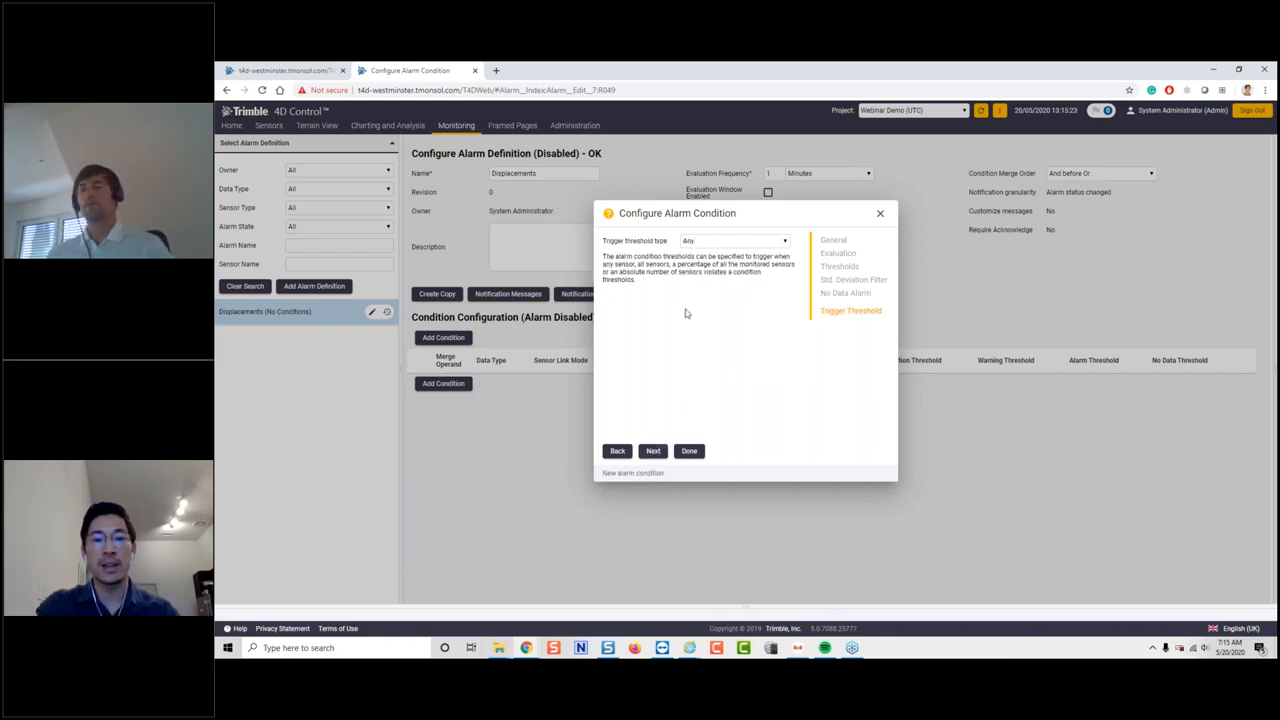
- Finish the condition with the trigger threshold type Any and enable the Displacements alarm
click(731, 243)
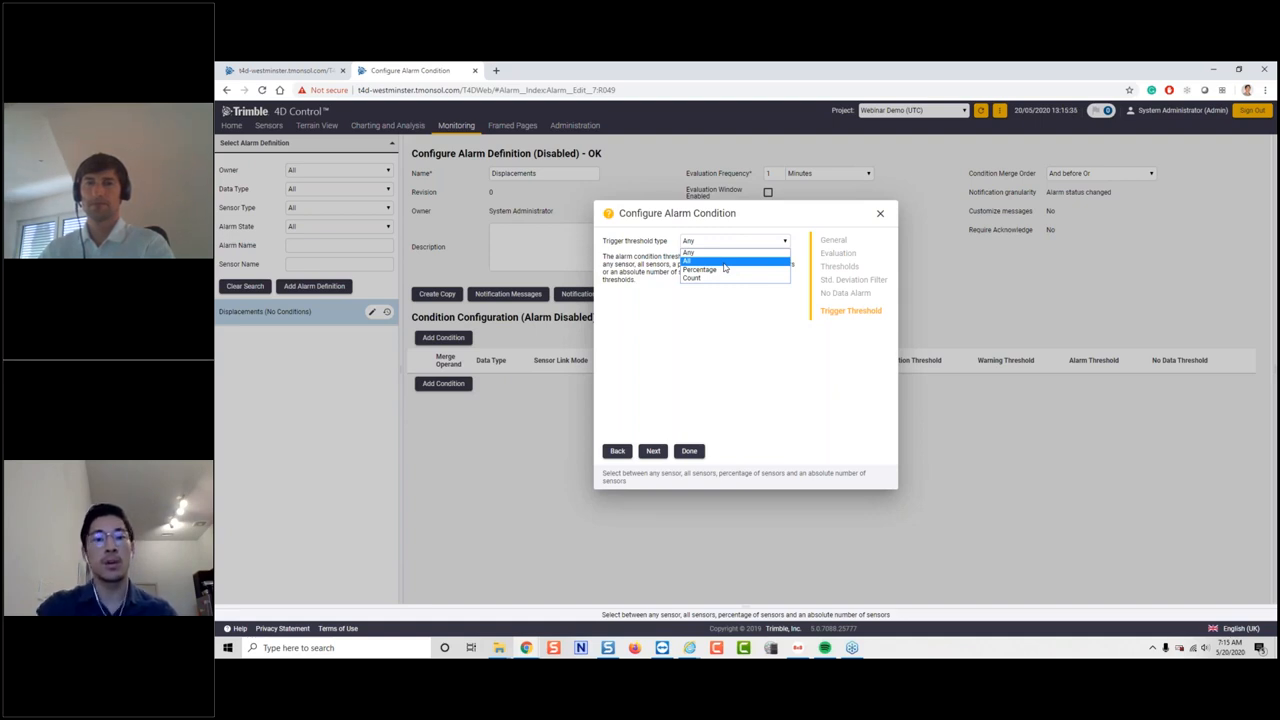
click(731, 336)
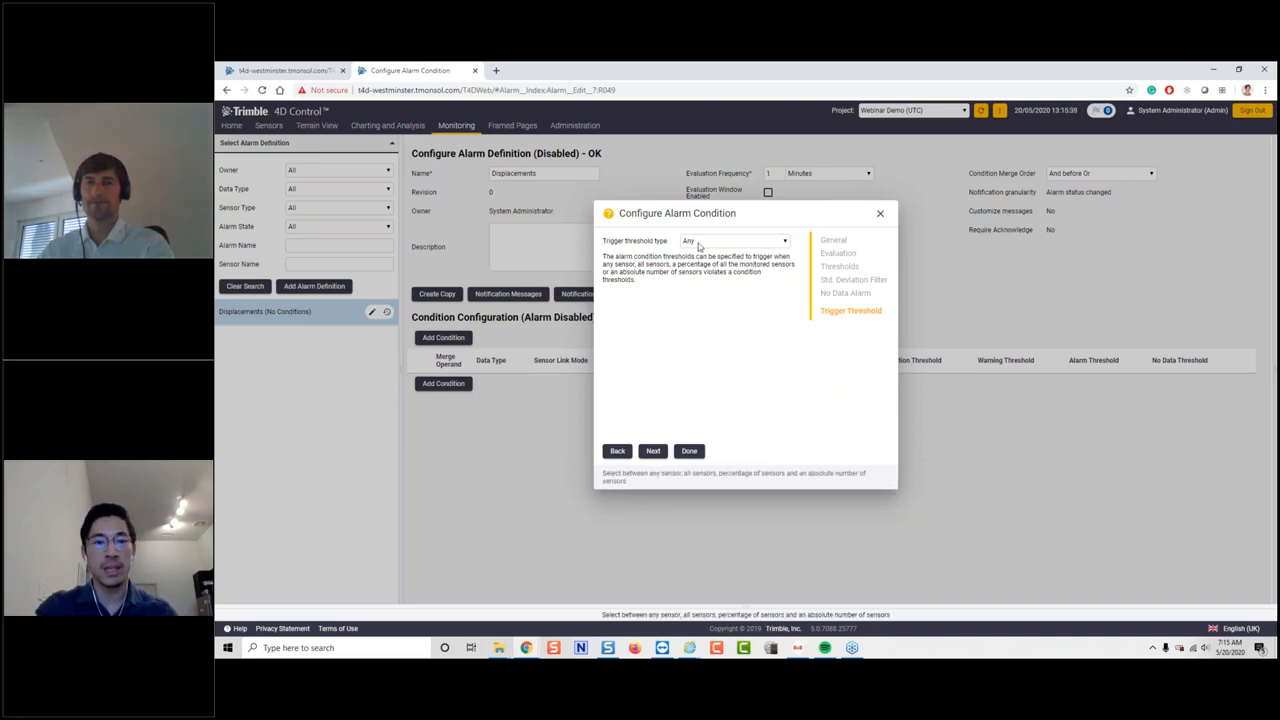
click(689, 451)
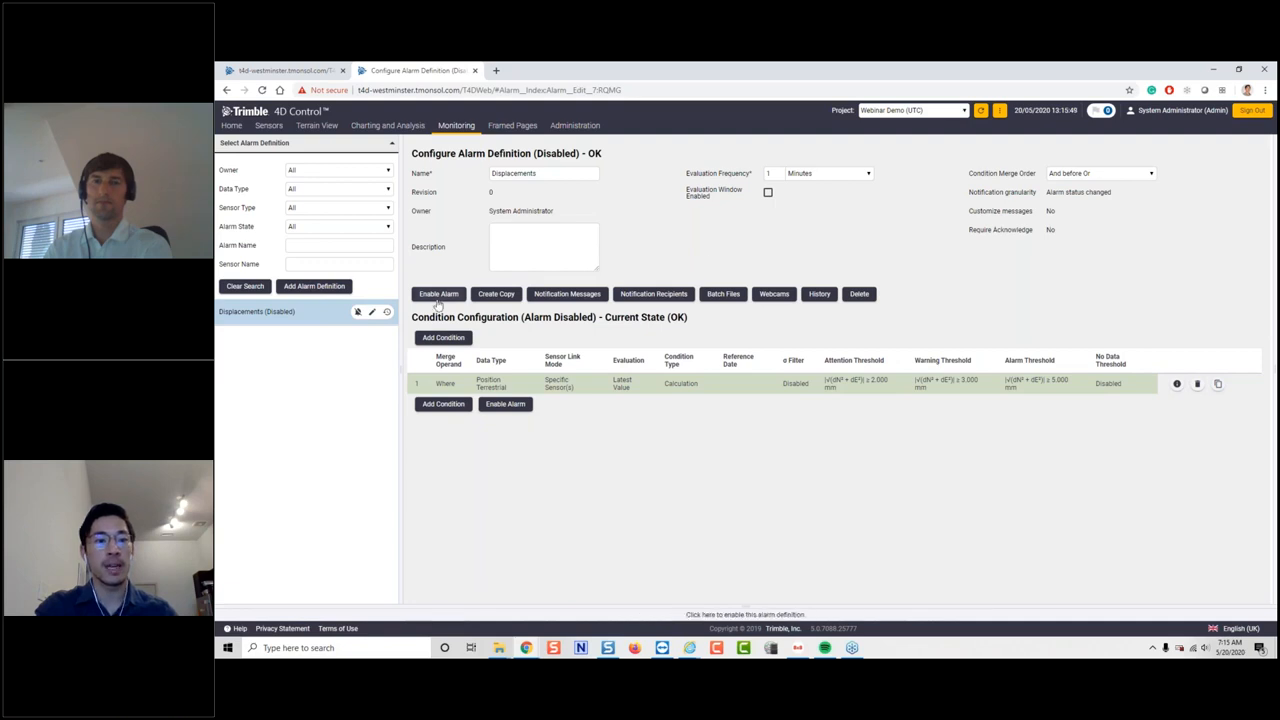
click(358, 312)
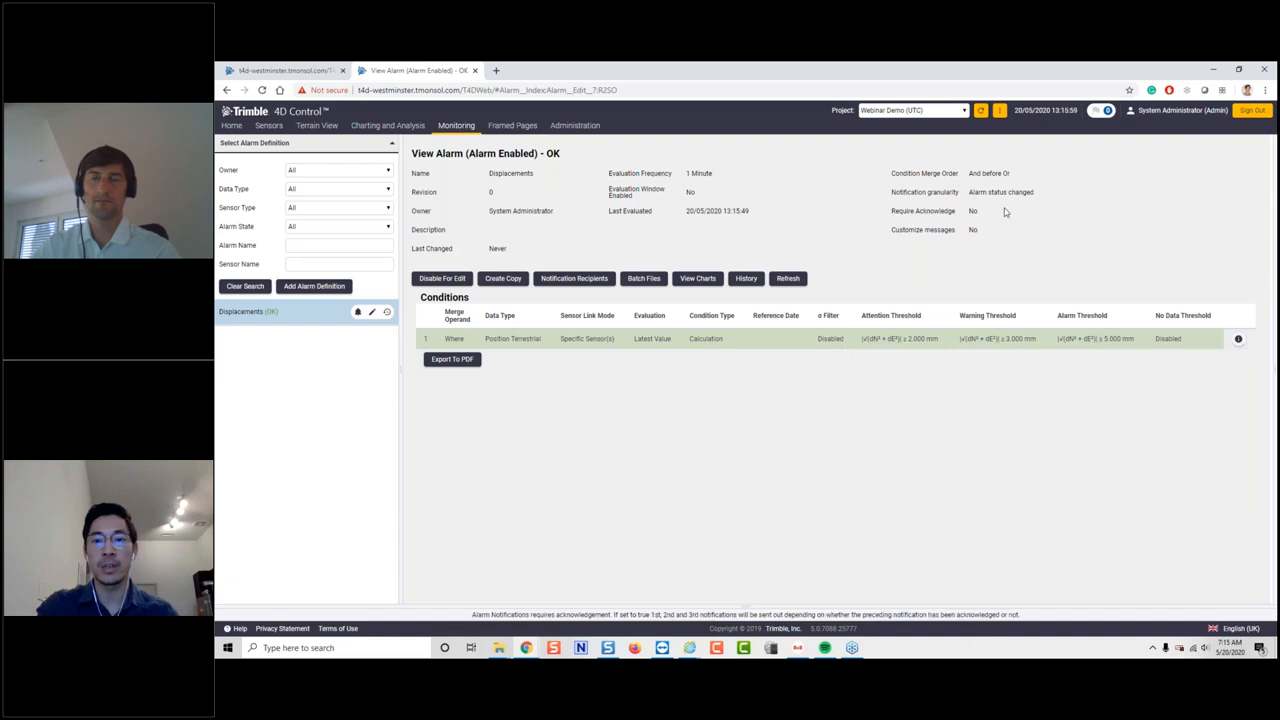
- Open the bookmarked Settop M1 web interface in a new browser tab and log in with the saved admin username and password
click(497, 72)
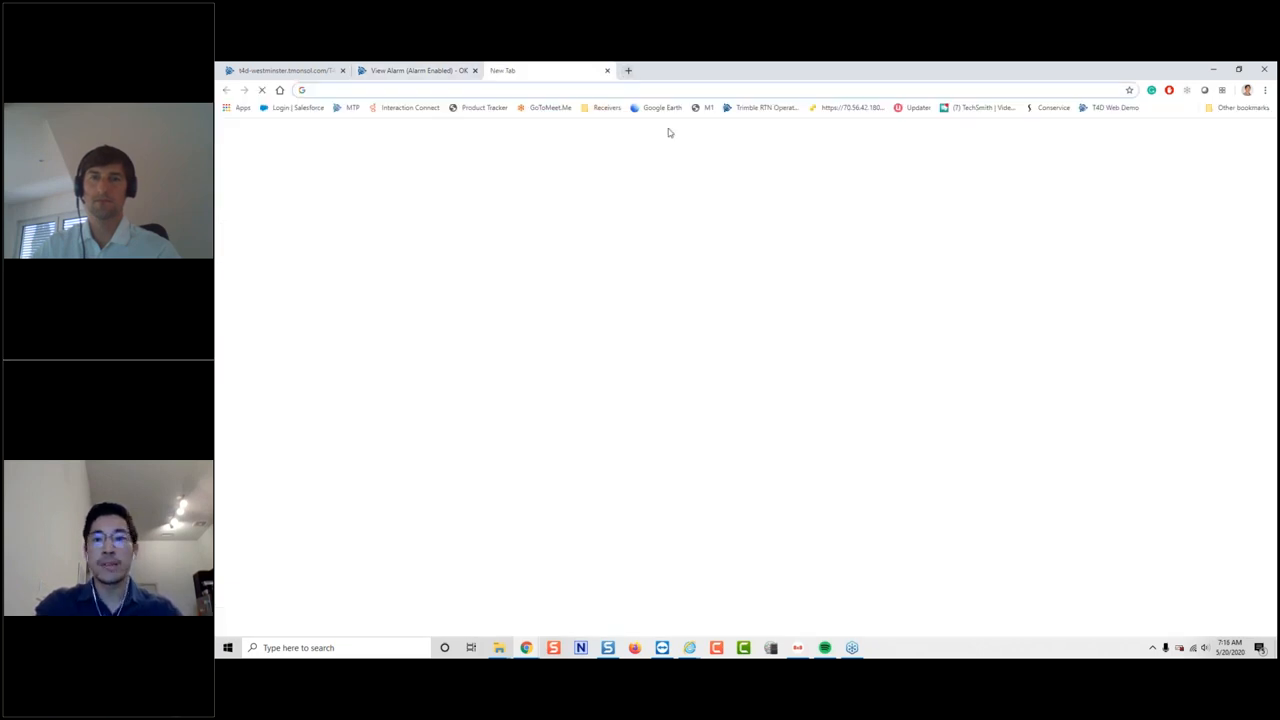
click(1255, 107)
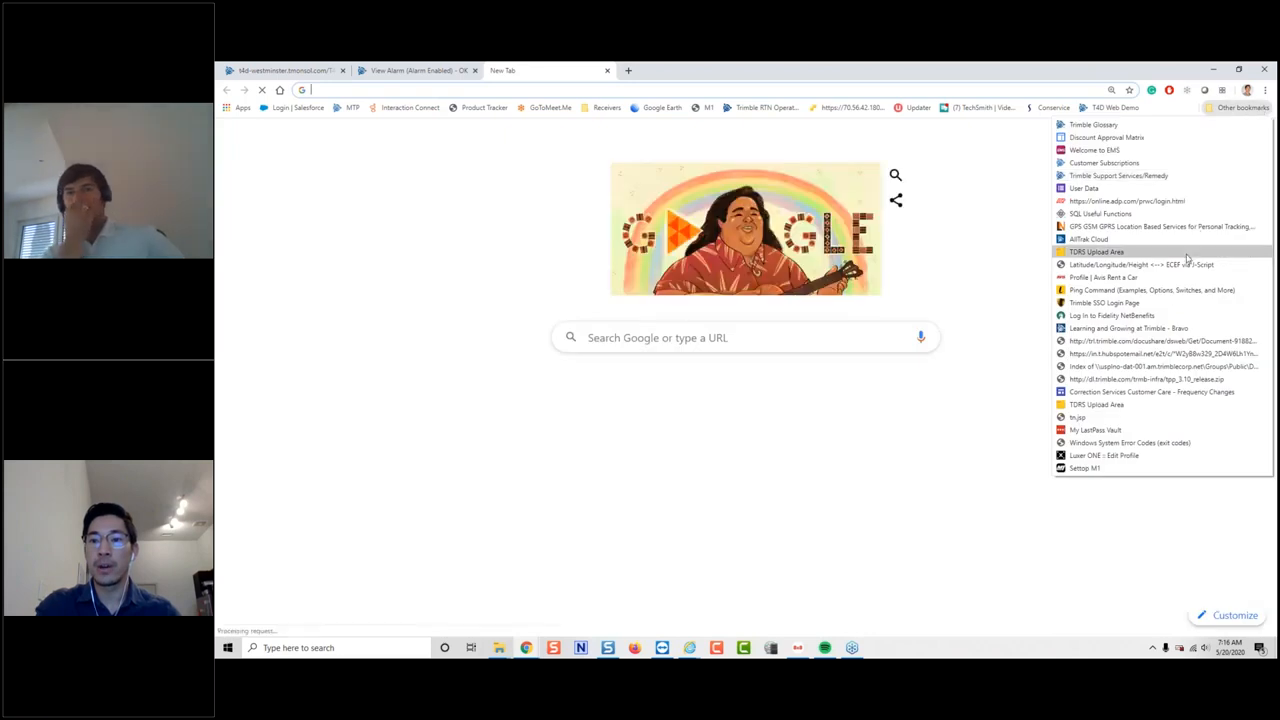
click(1086, 468)
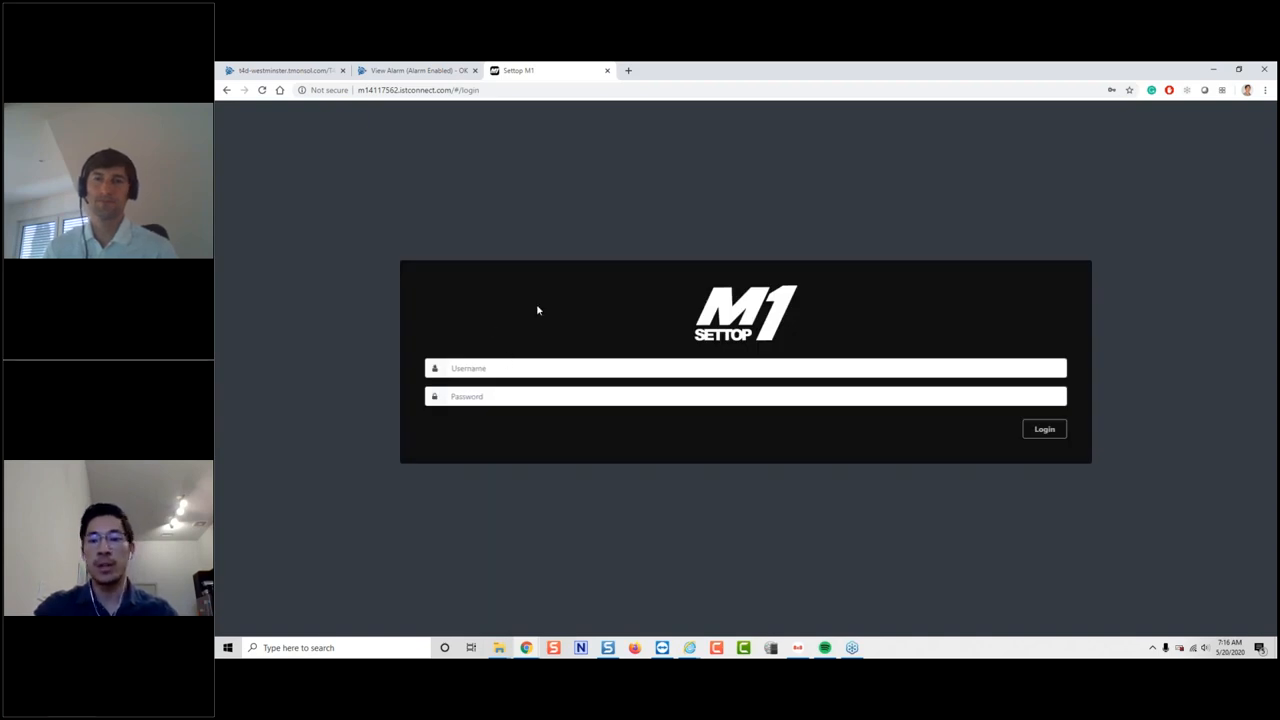
click(532, 370)
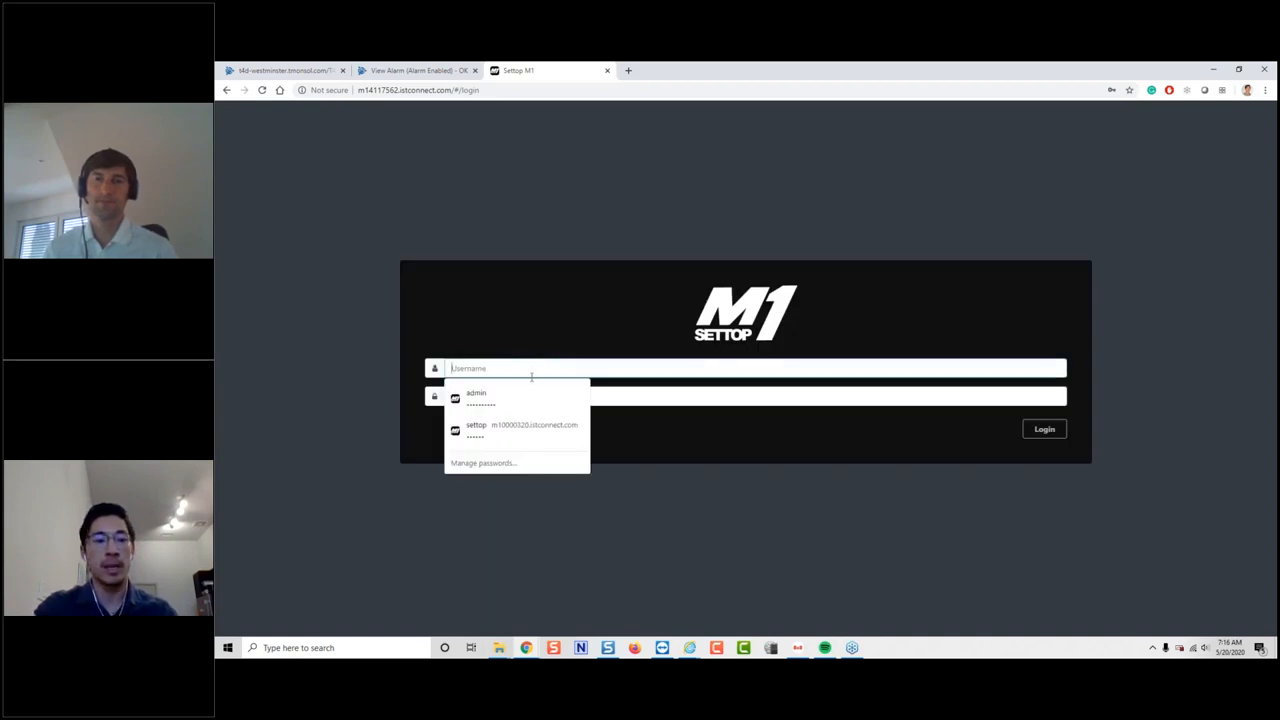
click(525, 393)
key(Return)
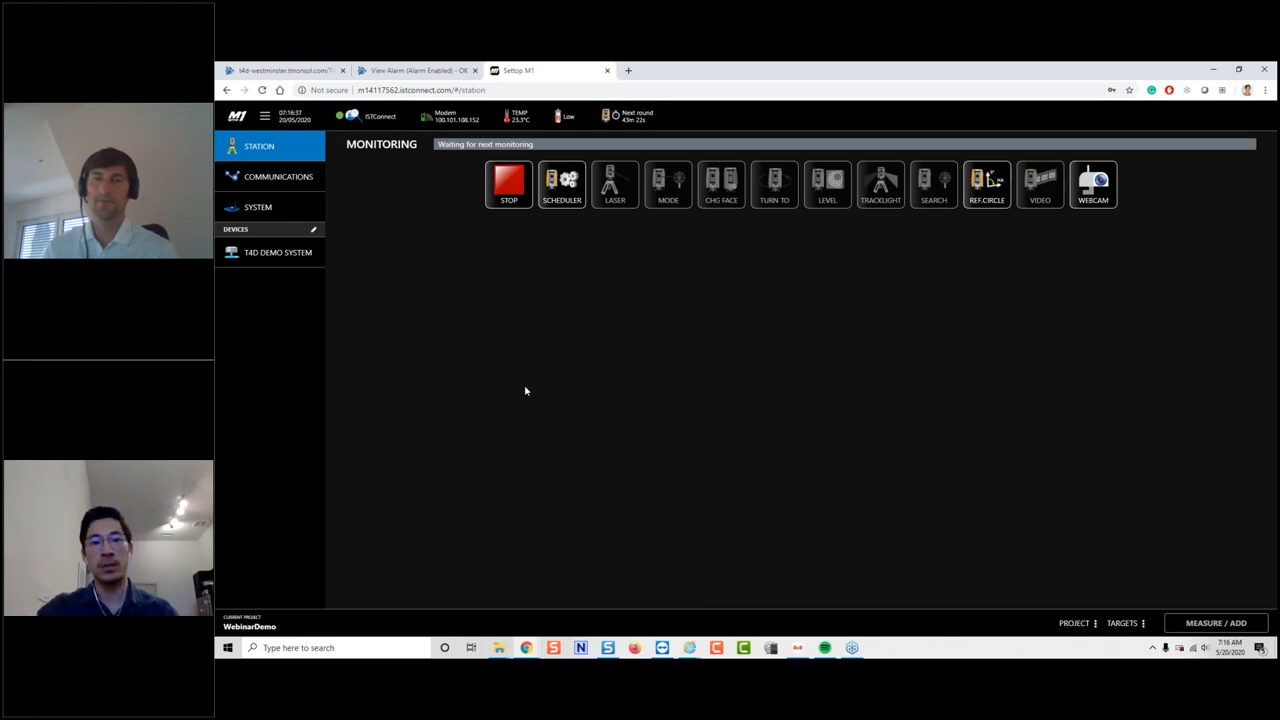
- Stop the station's running monitoring process and show its live video view
click(513, 196)
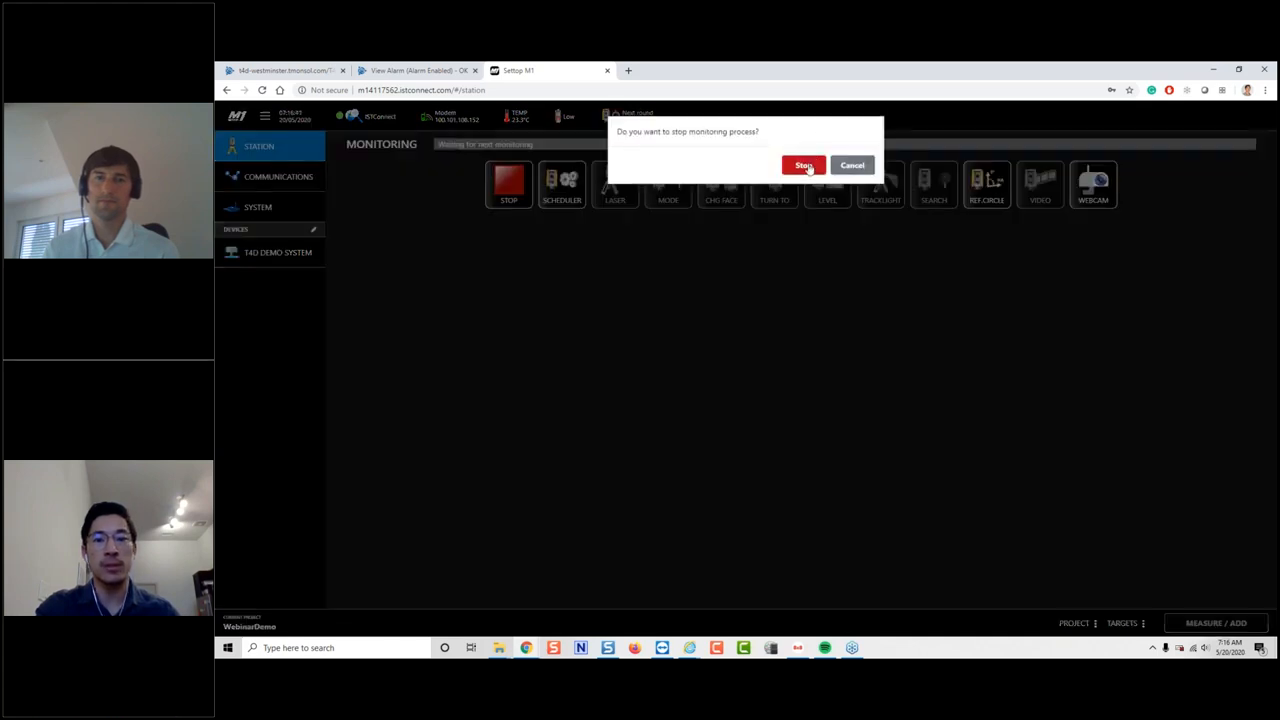
click(806, 167)
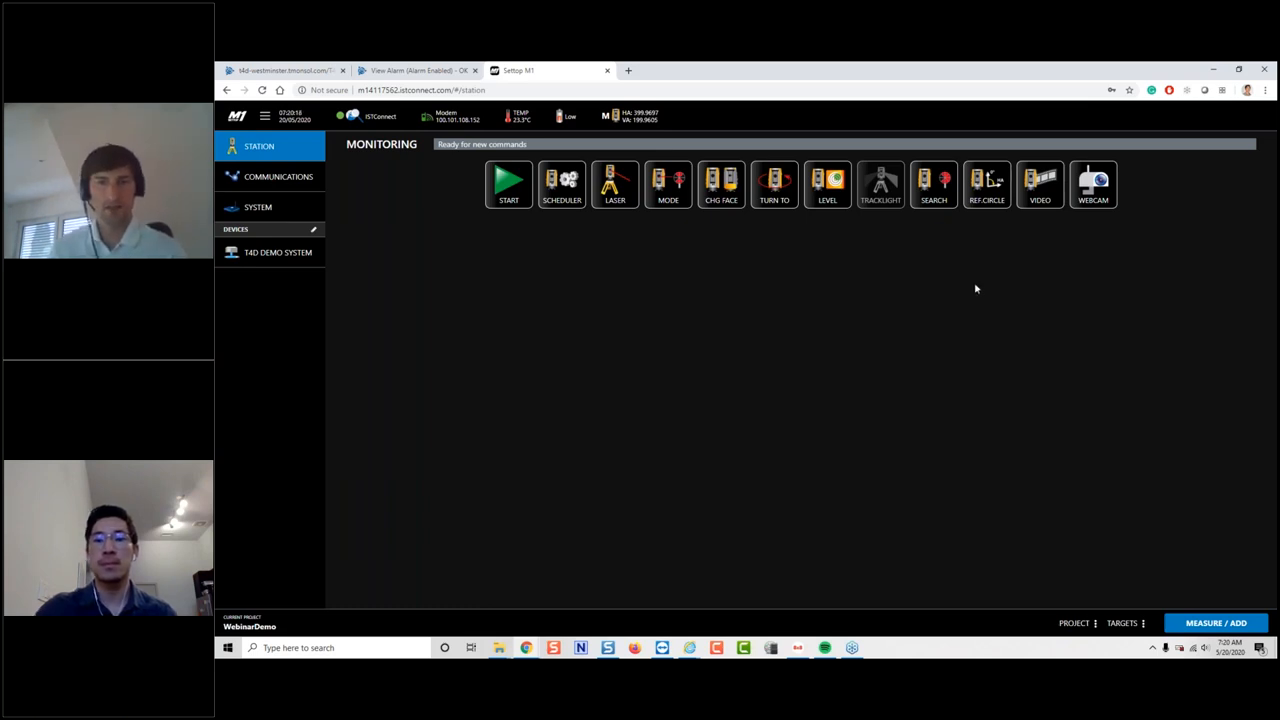
click(1043, 203)
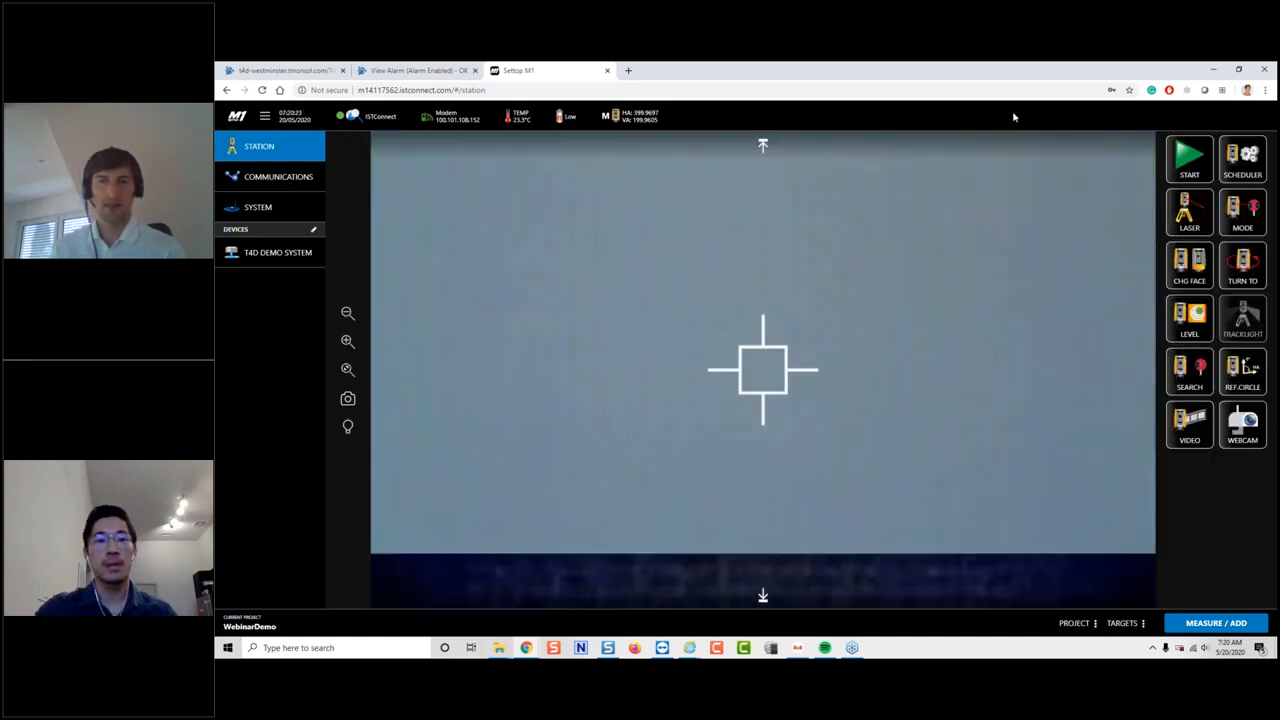
- Check the station's list of targets, and start the monitoring process, closing the Turn To settings to return to the live video
click(1122, 623)
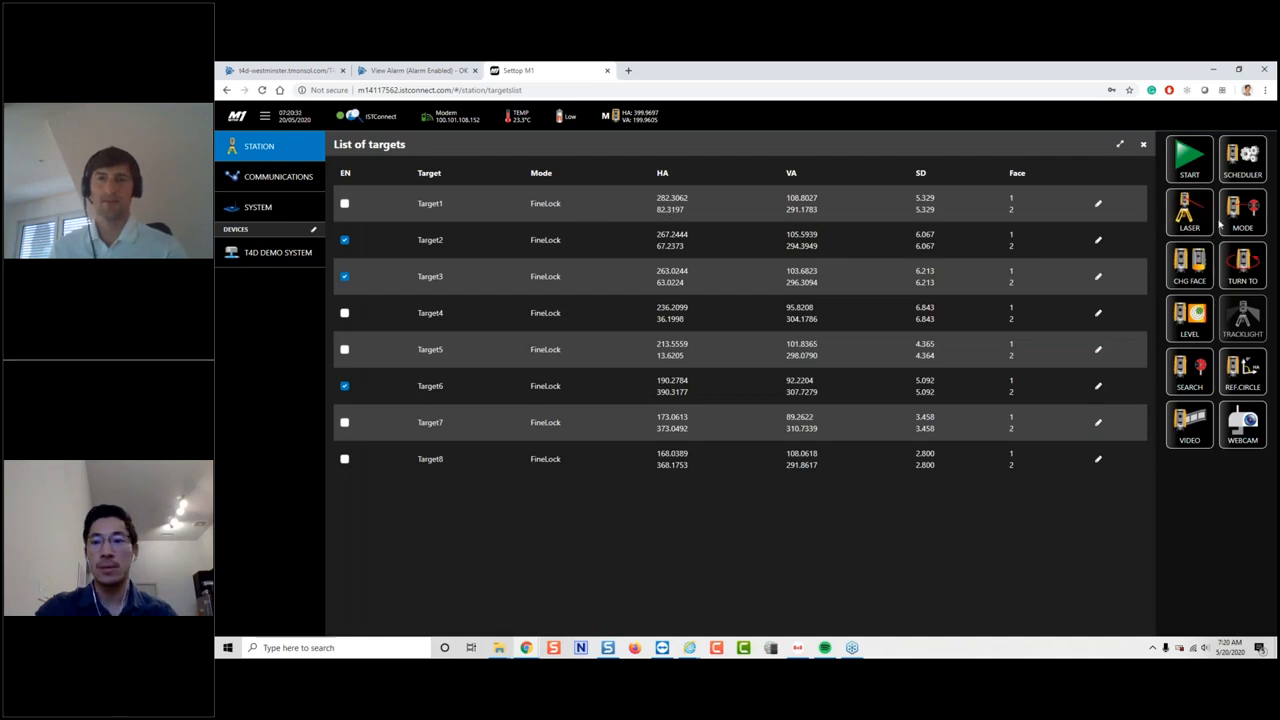
click(1241, 264)
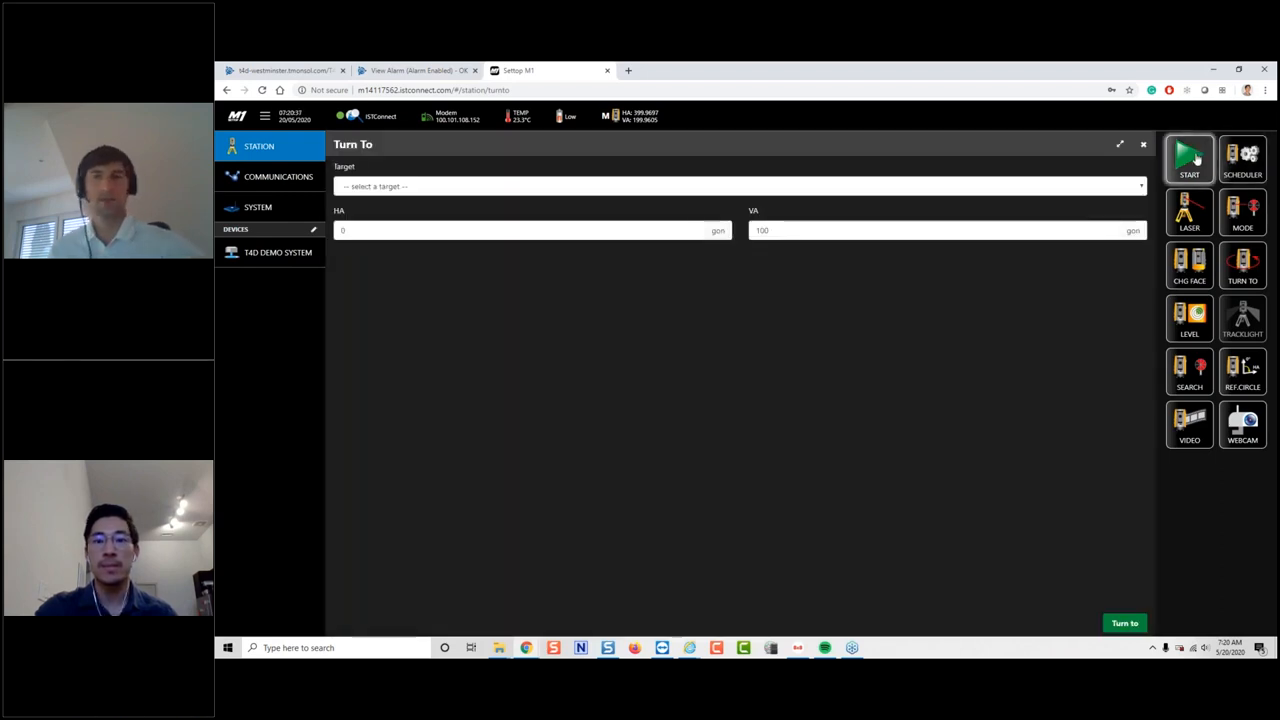
click(1190, 158)
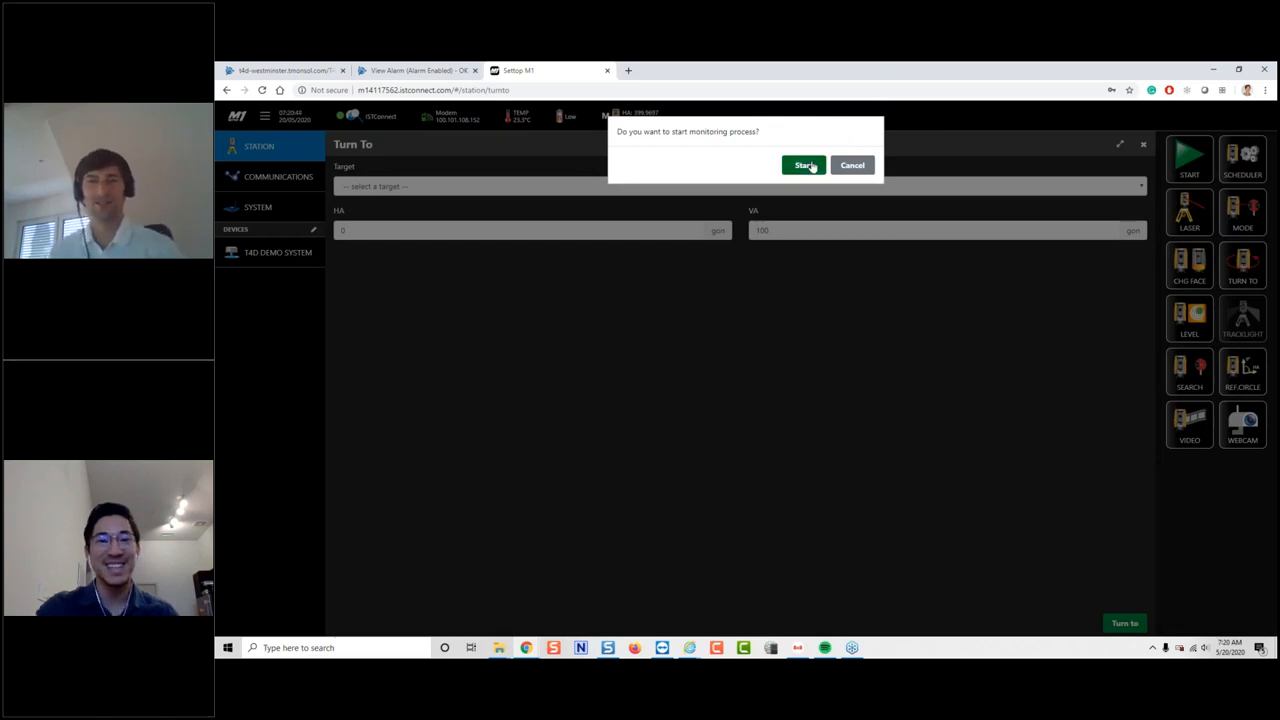
click(805, 165)
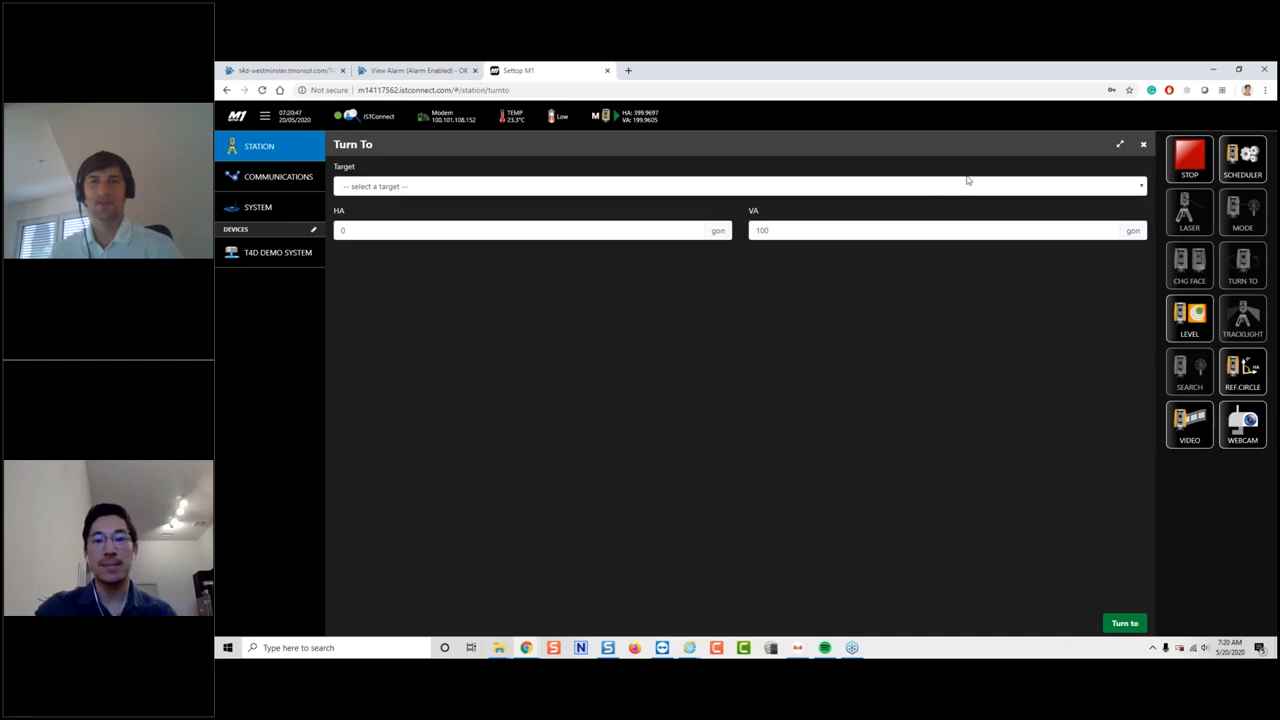
click(1065, 521)
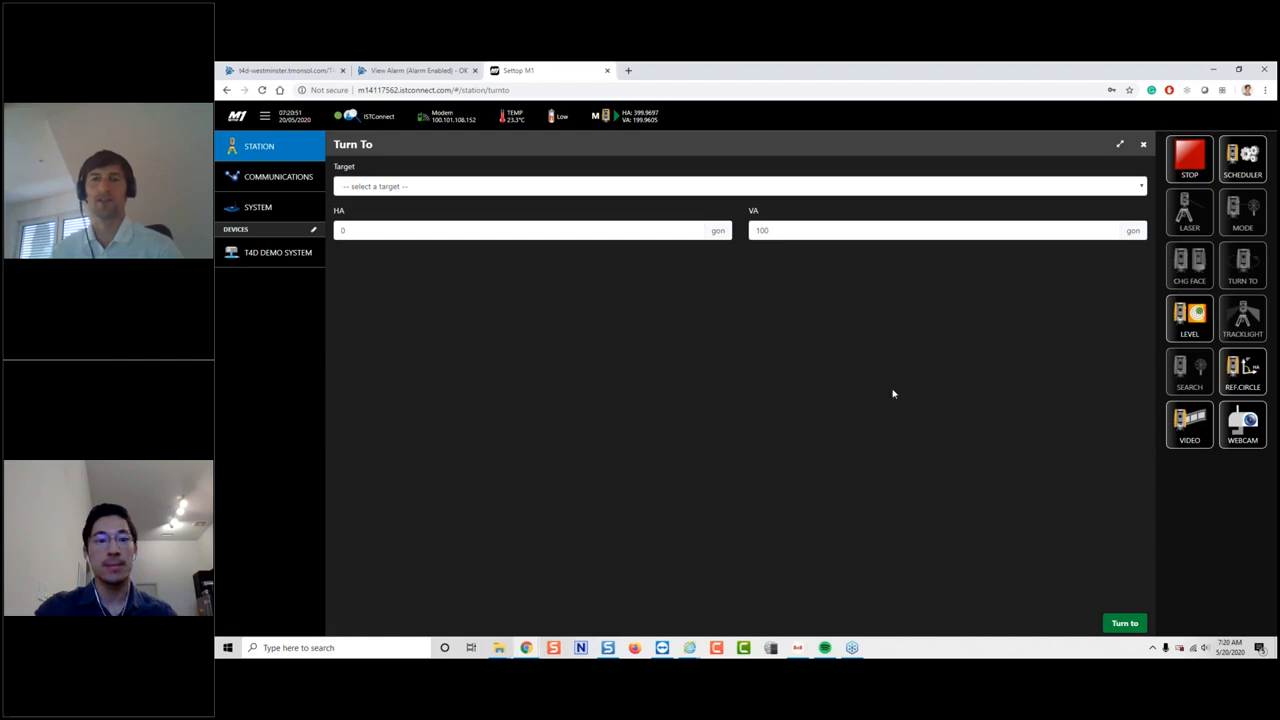
click(1143, 144)
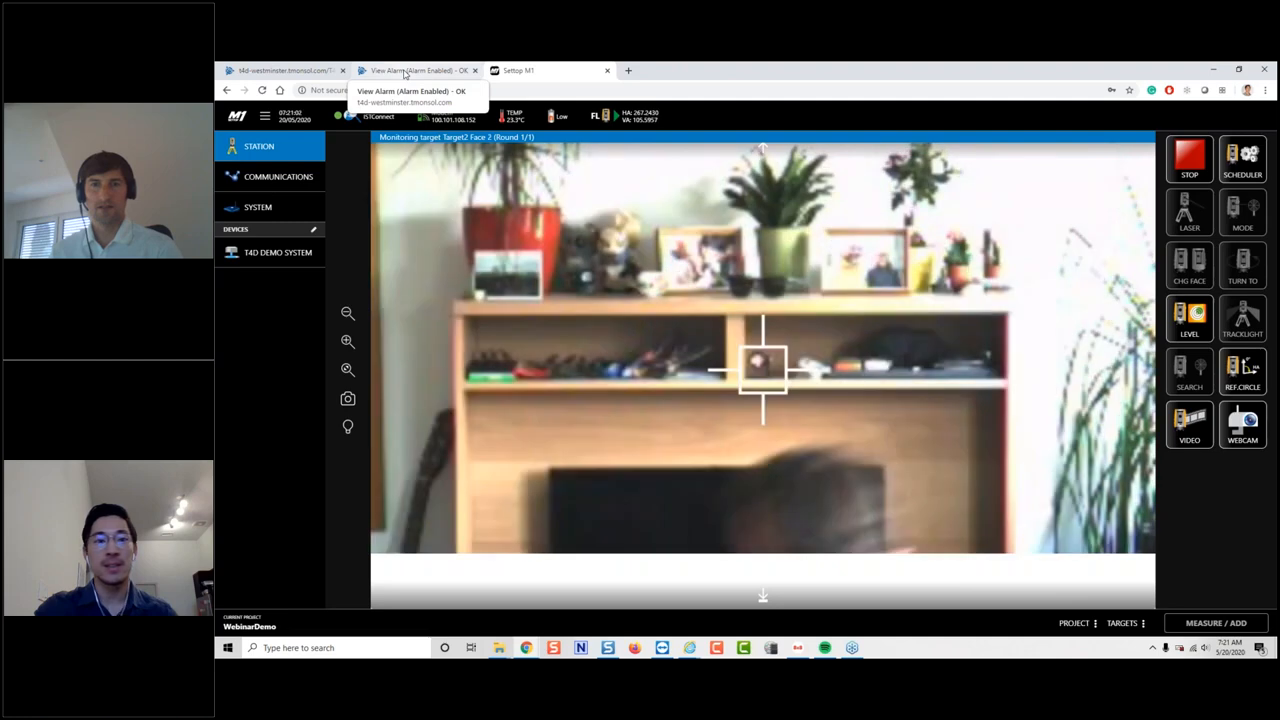
- Switch between the Displacements alarm view in 4D Control and the station's video in Settop M1 to check the monitoring round
click(405, 73)
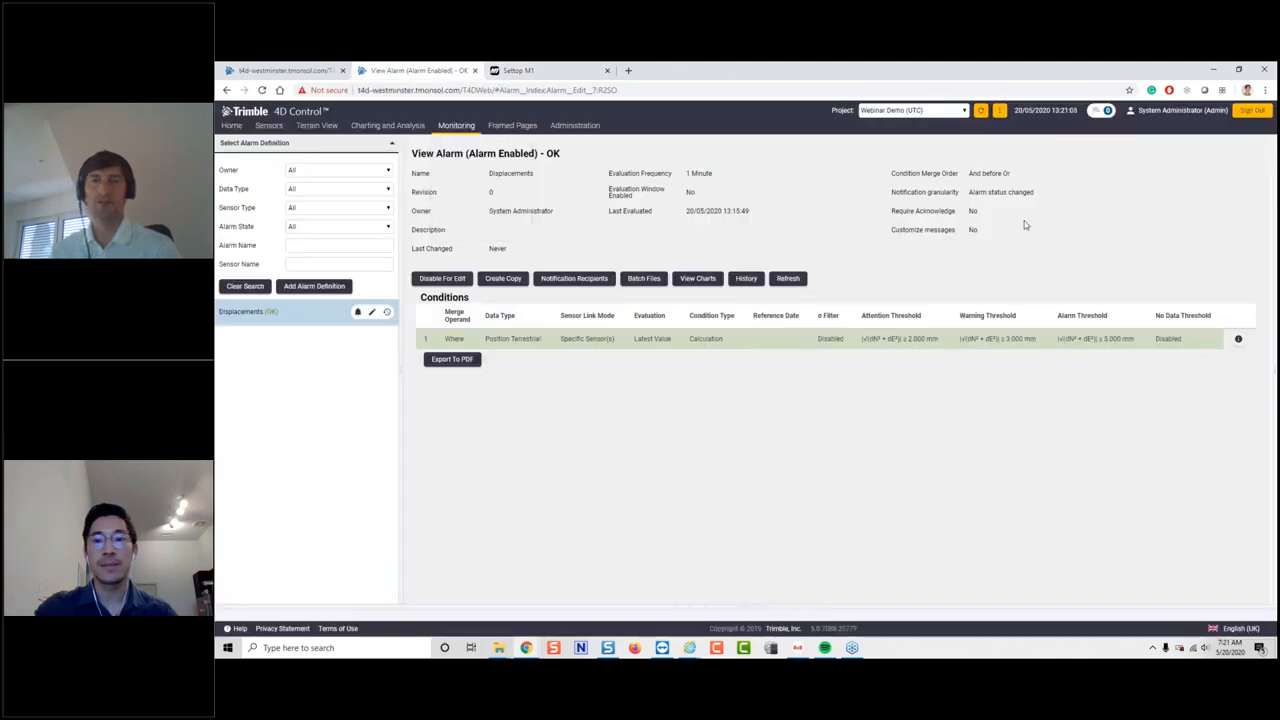
click(535, 70)
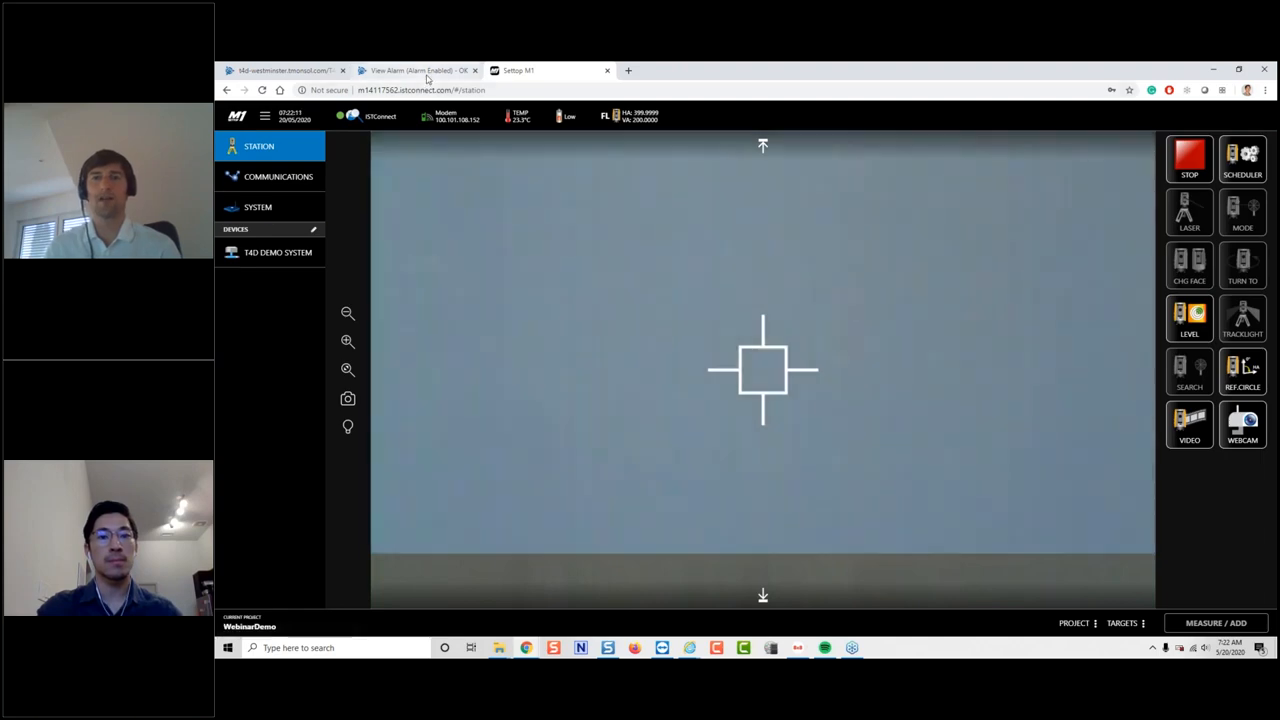
click(418, 70)
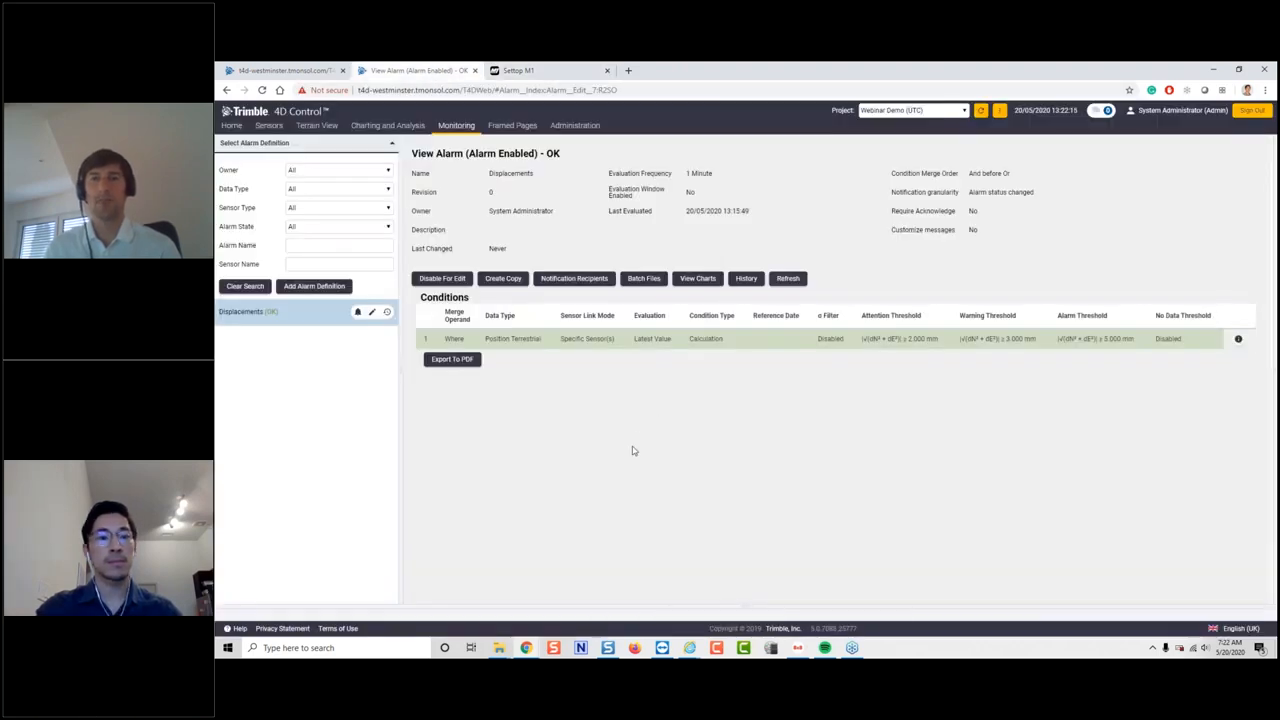
- Return to the 4D Control home page and close the spare 4D Control browser tab
click(275, 143)
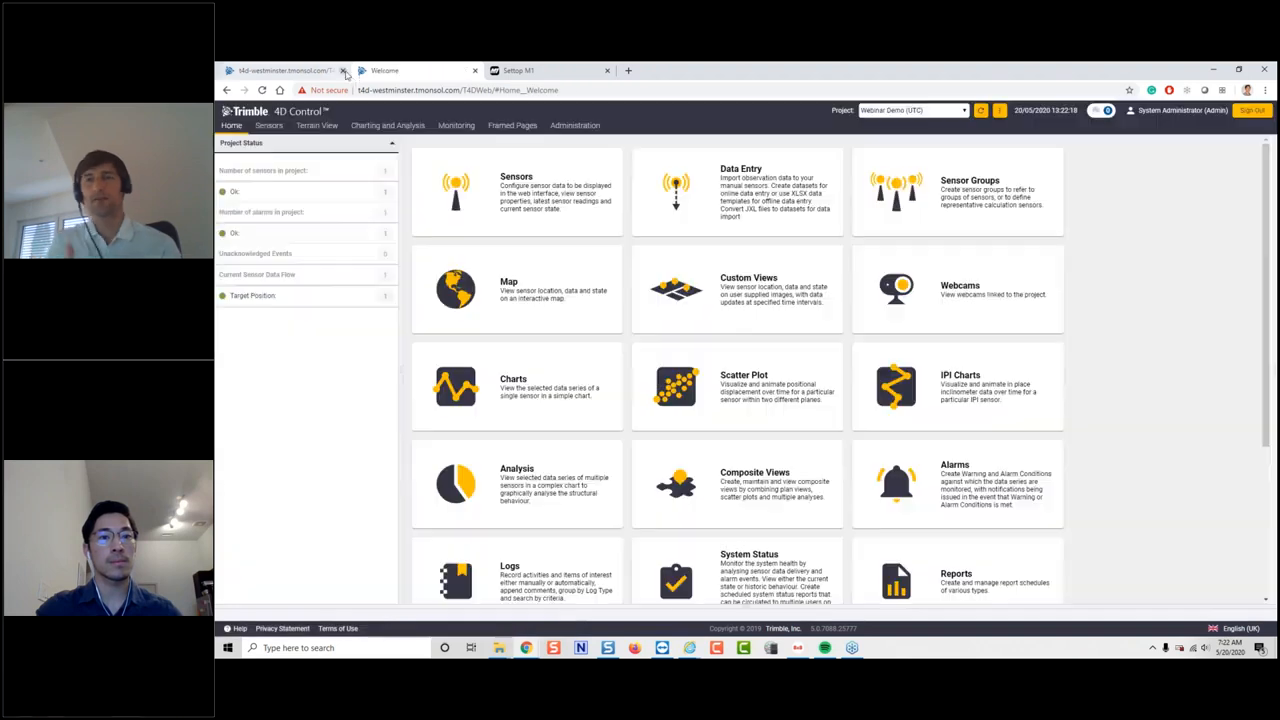
click(342, 70)
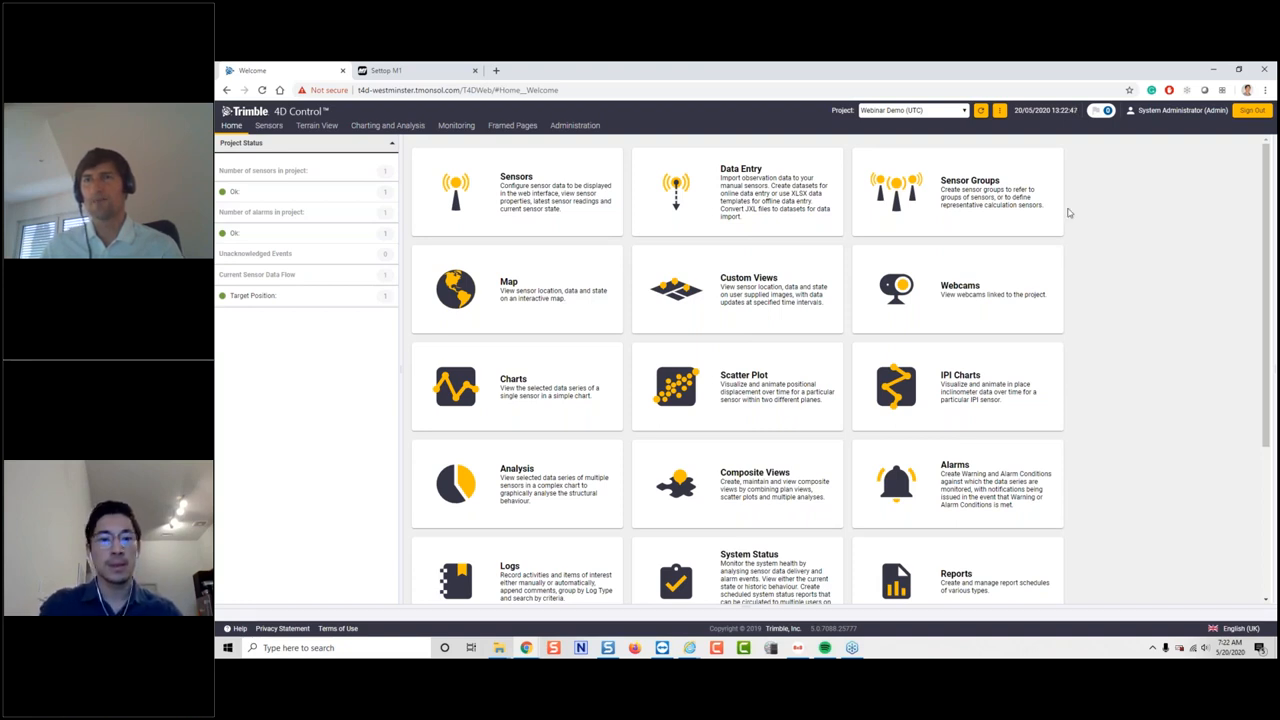
click(265, 380)
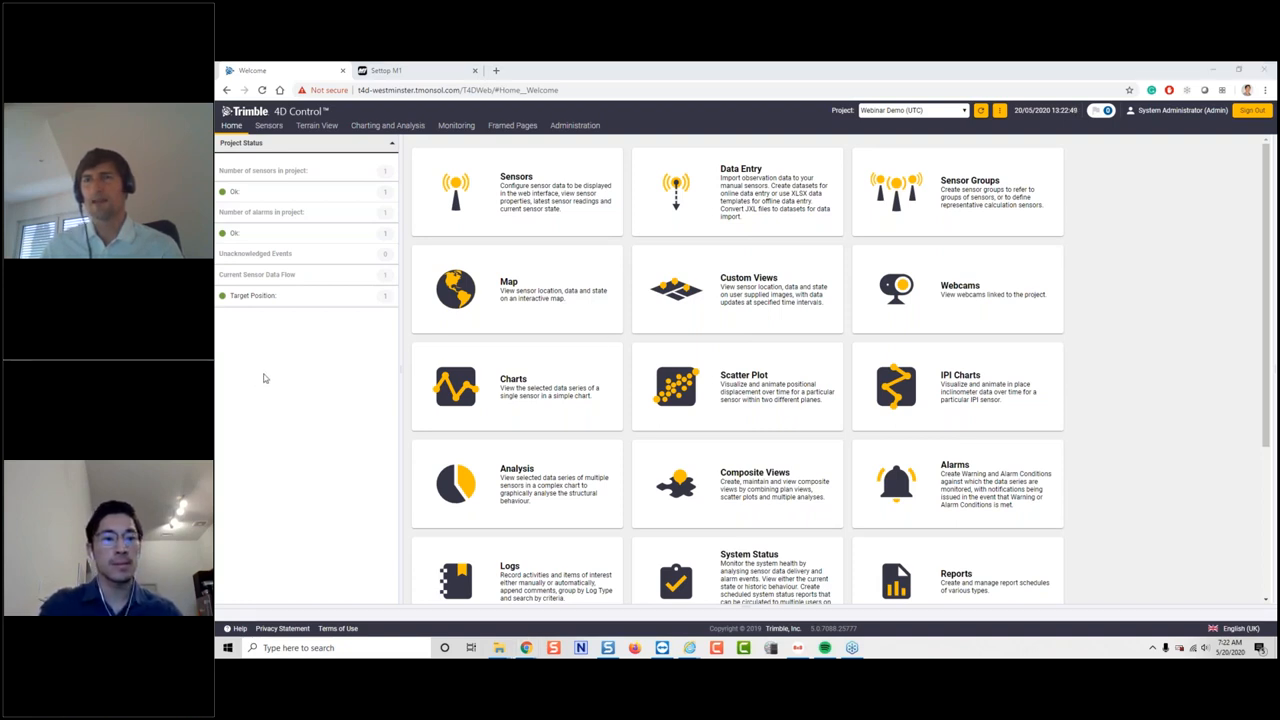